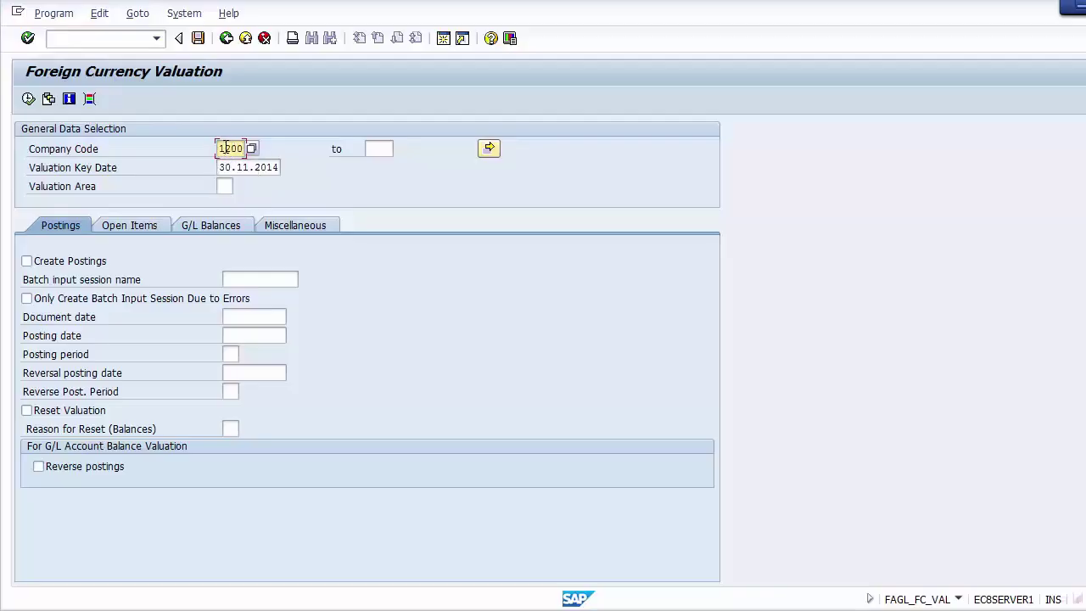
Set the valuation key date to 31.10.2014 and select valuation area ZZ for company code 1200.
key("Down")
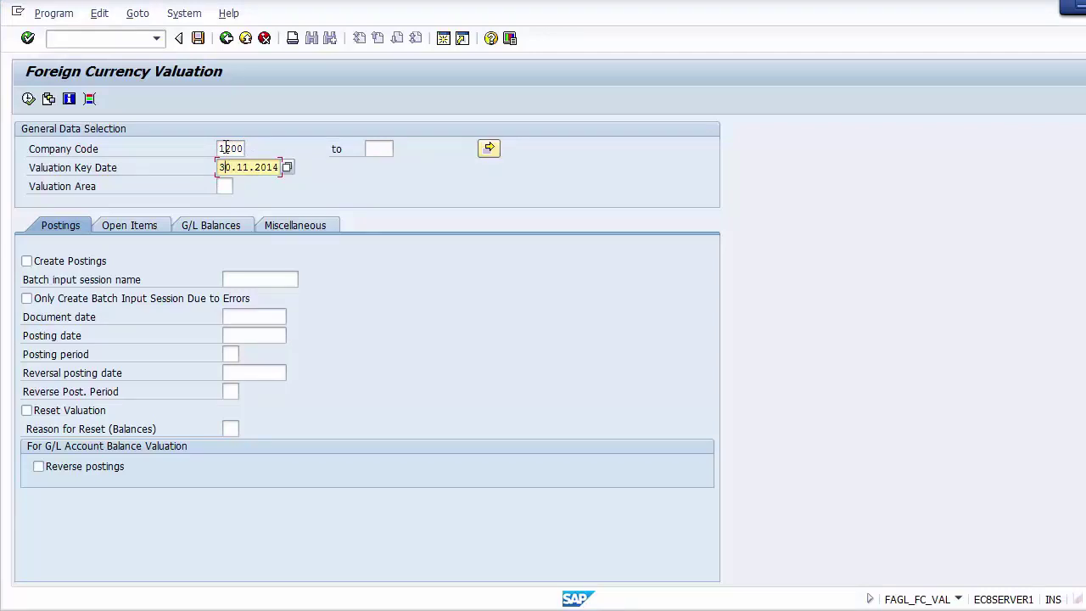
type("31.10")
key("Down")
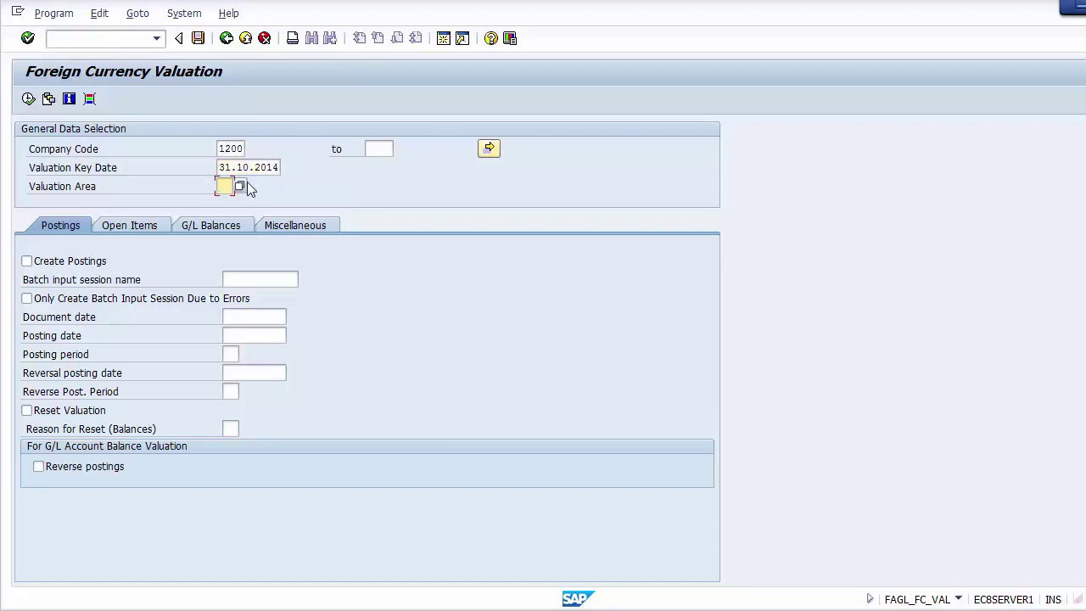
left_click(243, 185)
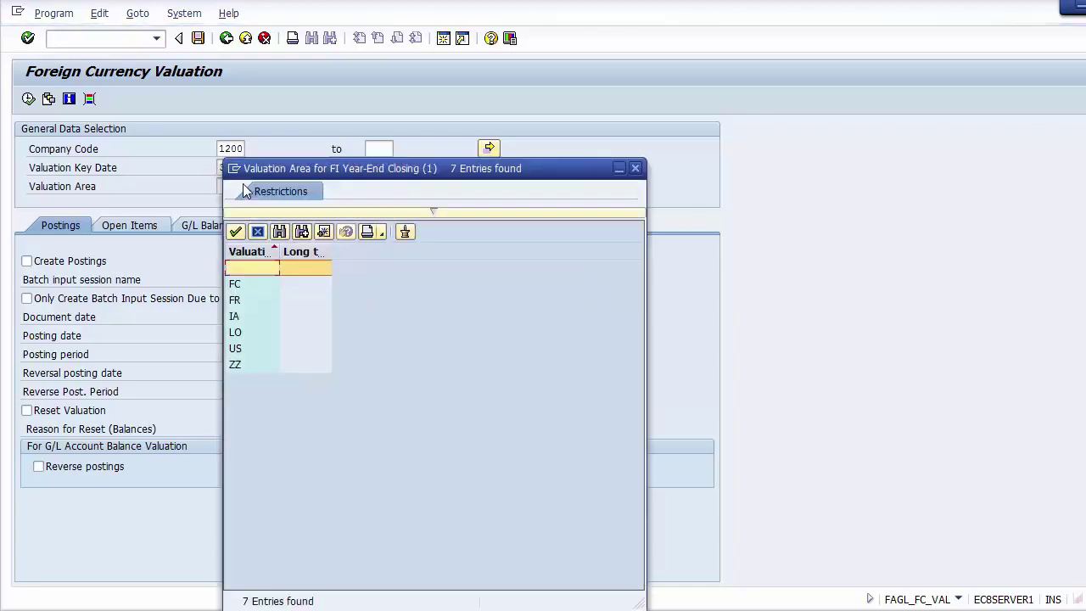
left_click(235, 365)
double_click(235, 364)
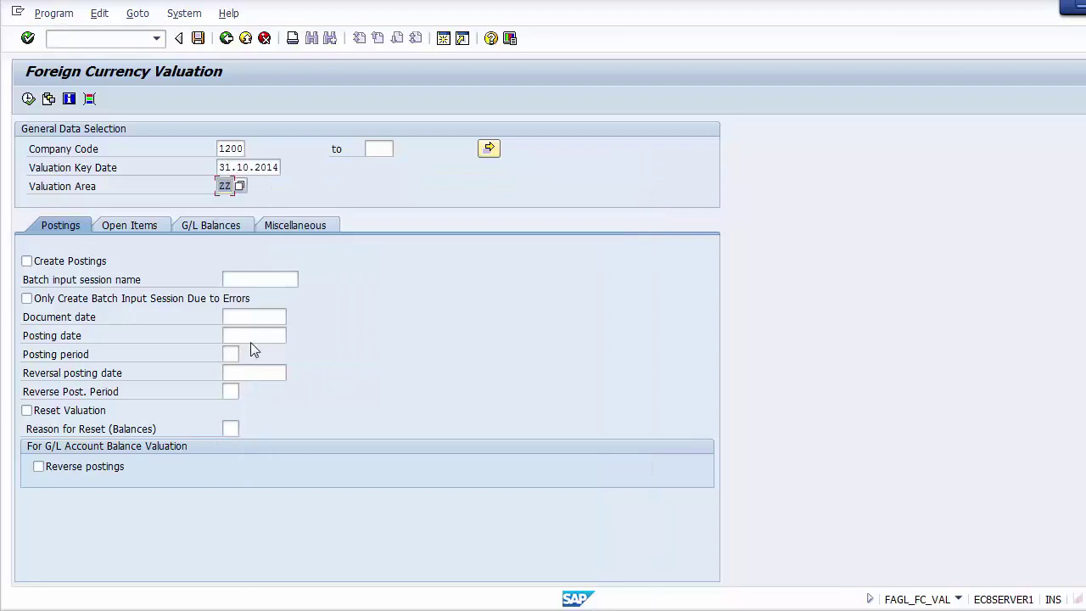
Enable the valuation of vendor open items and restrict it to the company code 1200 vendor ABB LLC.
left_click(125, 227)
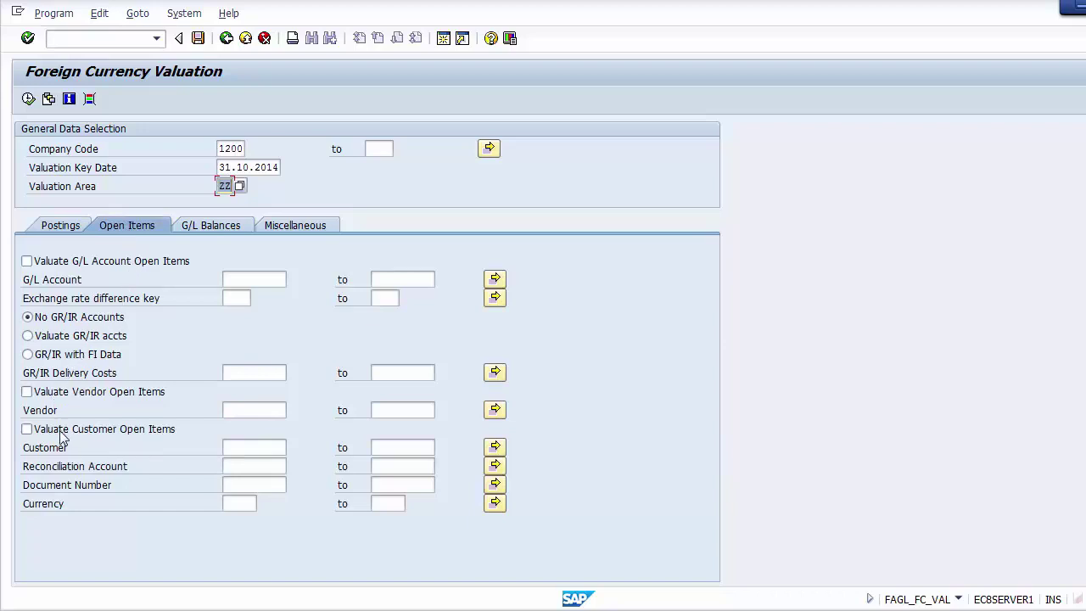
left_click(27, 392)
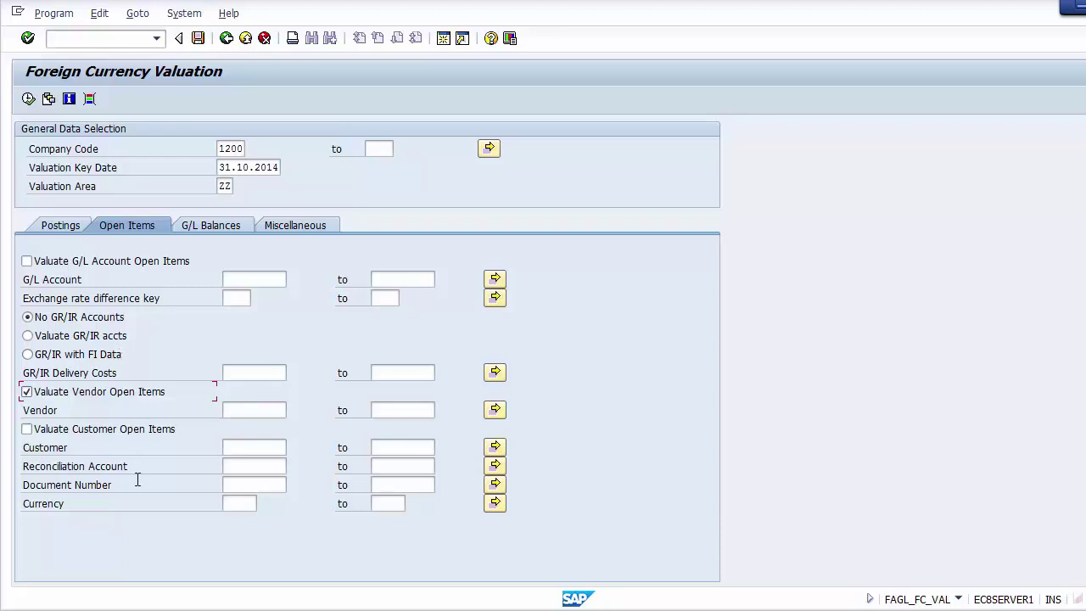
left_click(256, 410)
left_click(292, 410)
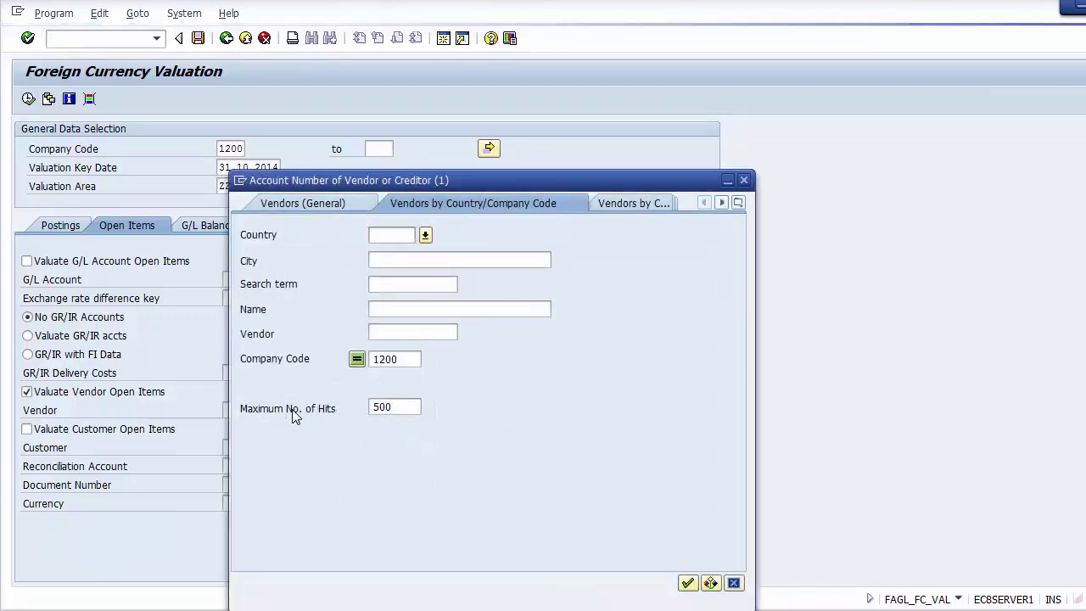
key("Return")
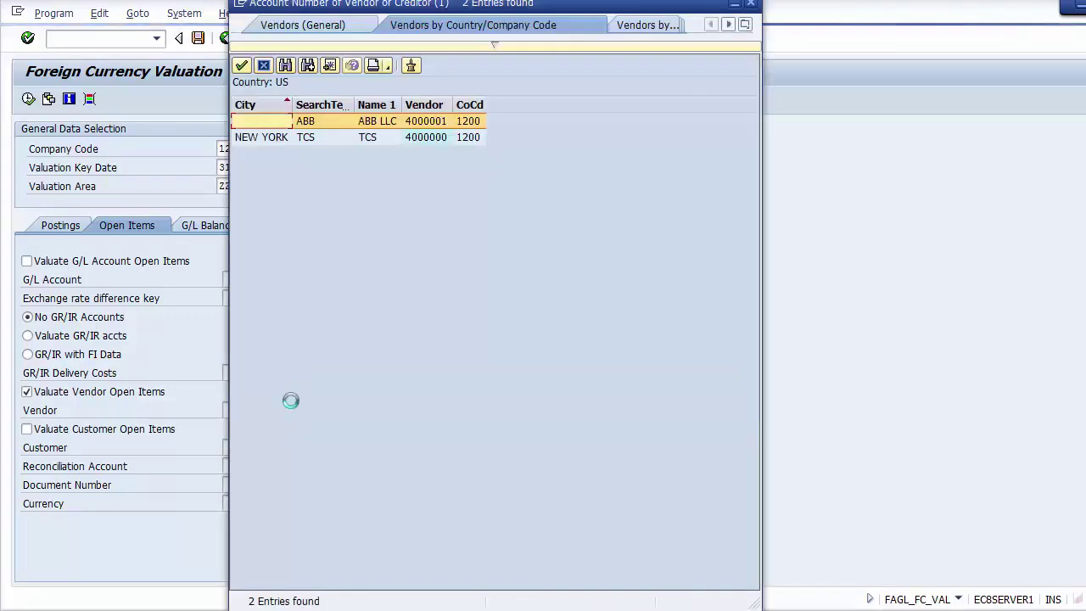
left_click(416, 124)
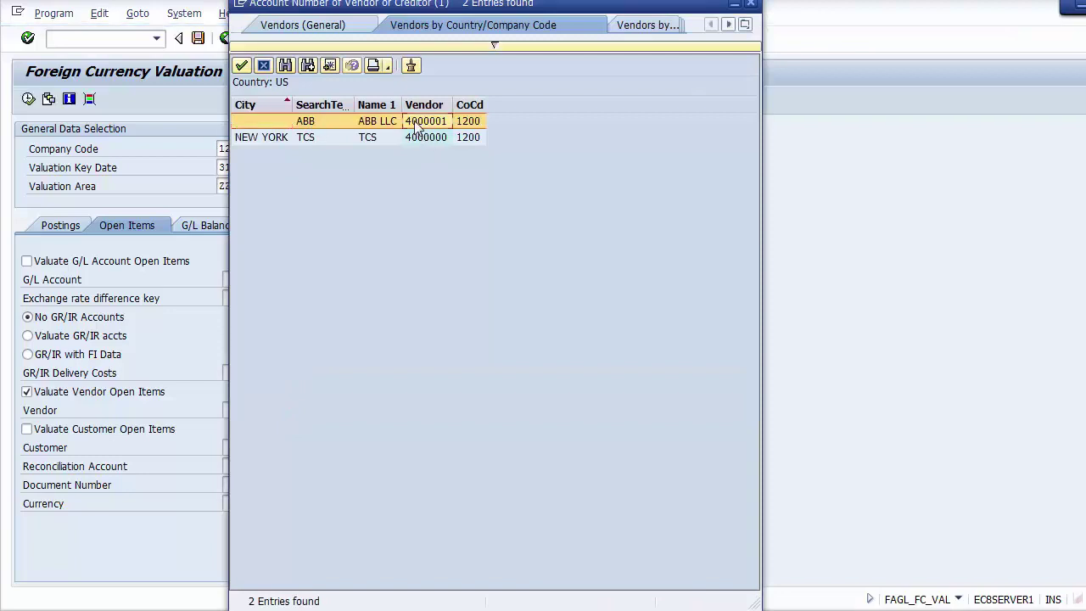
double_click(416, 123)
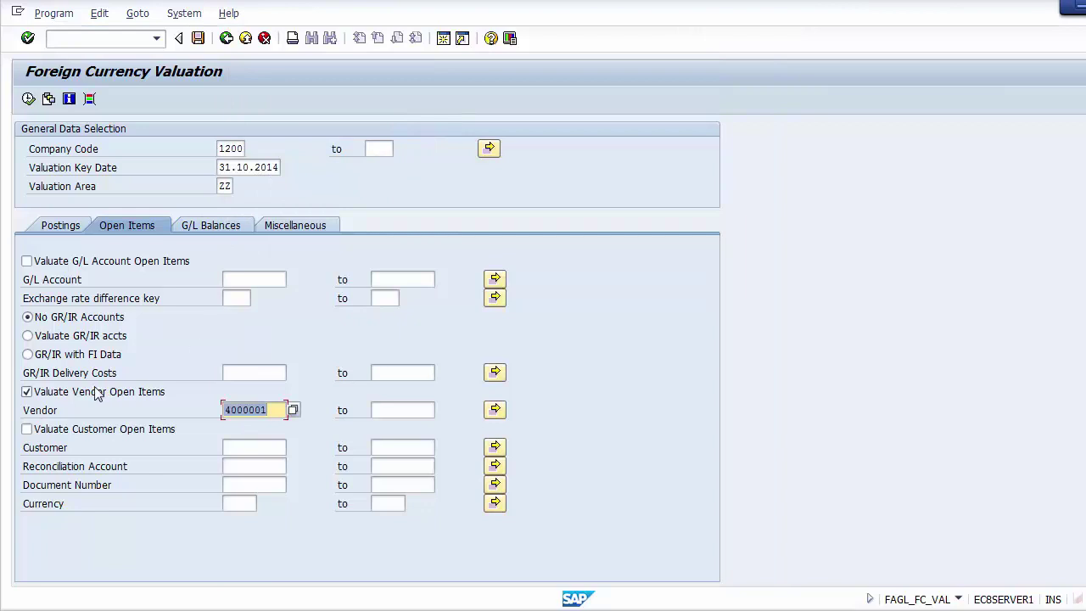
Include G/L account and customer open items in the valuation, and clear the vendor restriction.
left_click(28, 261)
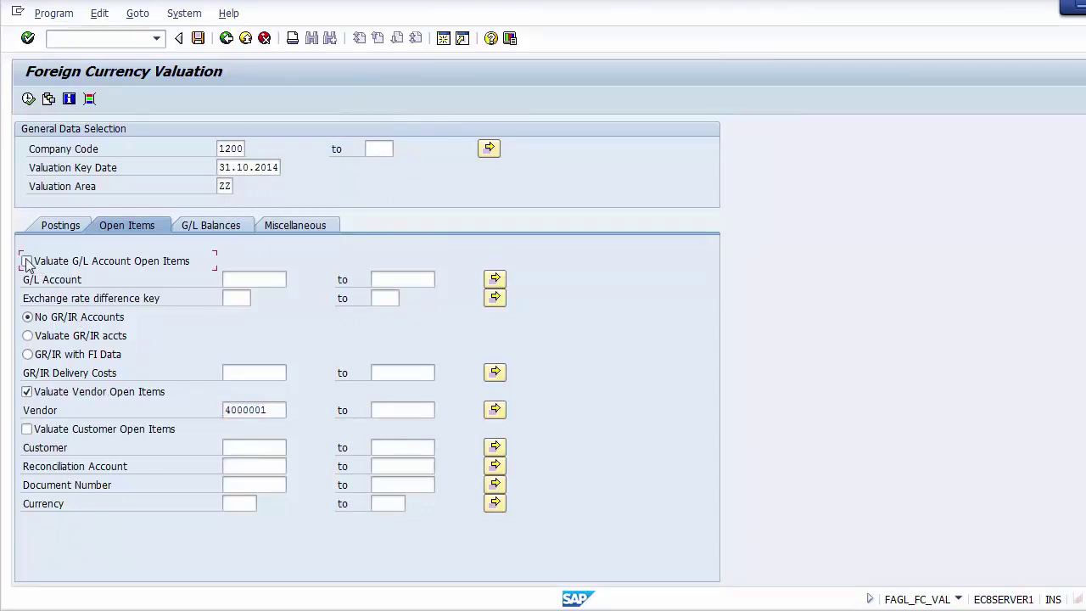
left_click(27, 429)
left_click(277, 410)
key("BackSpace")
key("BackSpace")
key("BackSpace")
key("BackSpace")
key("BackSpace")
key("BackSpace")
key("BackSpace")
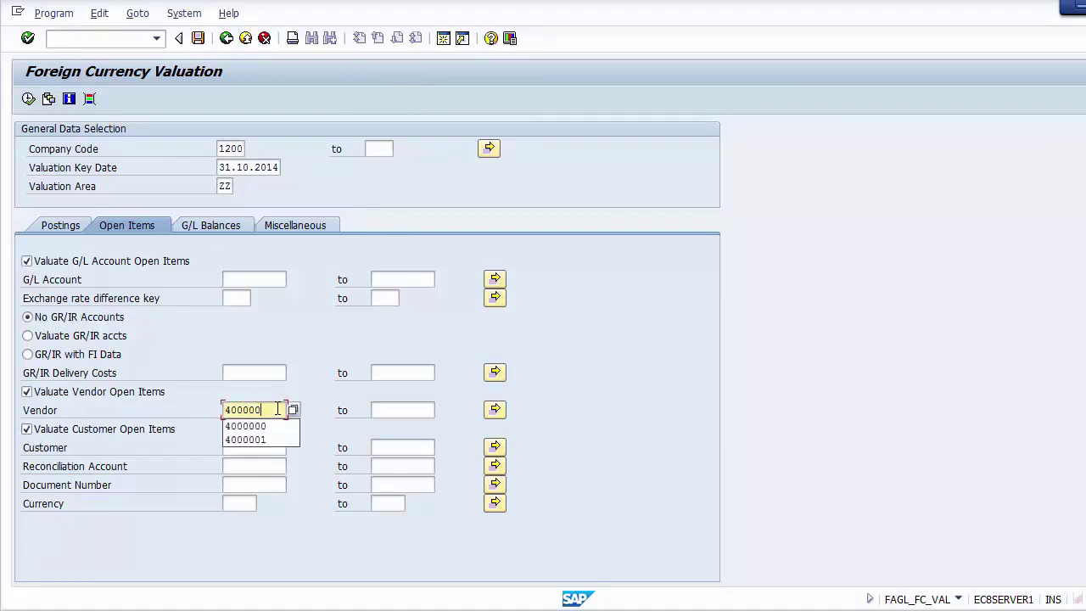
left_click(134, 395)
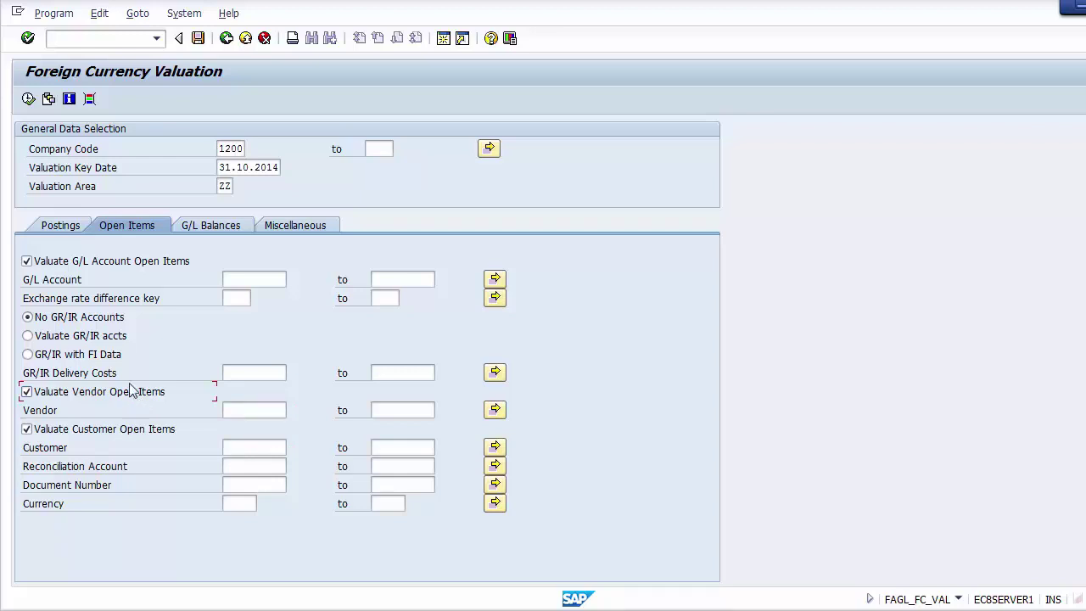
Run the foreign currency valuation with No GR/IR Accounts selected and open the list of proposed postings.
left_click(85, 318)
left_click(28, 104)
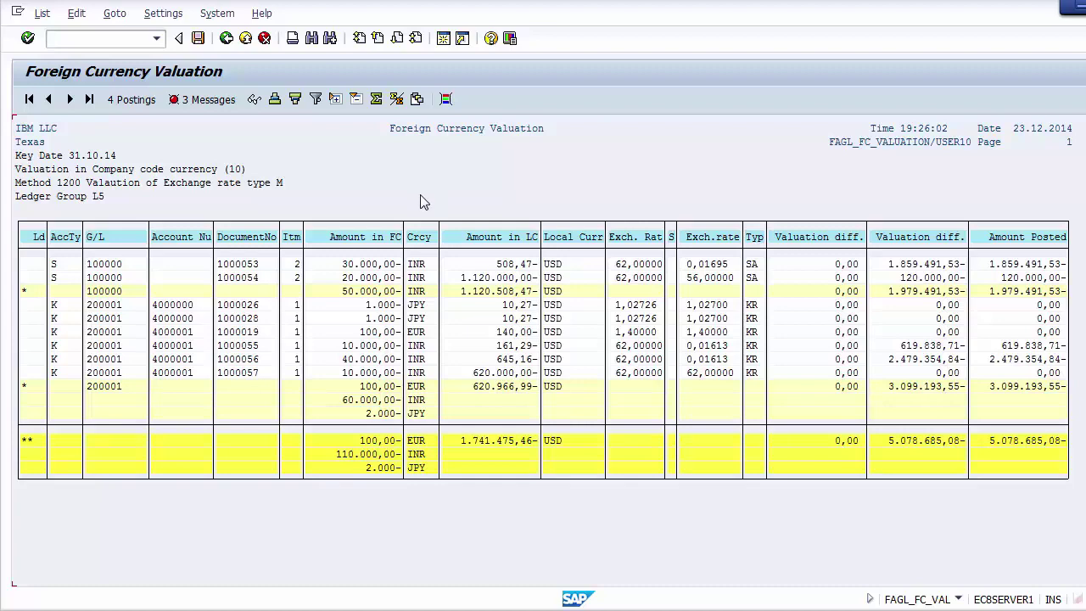
left_click(127, 100)
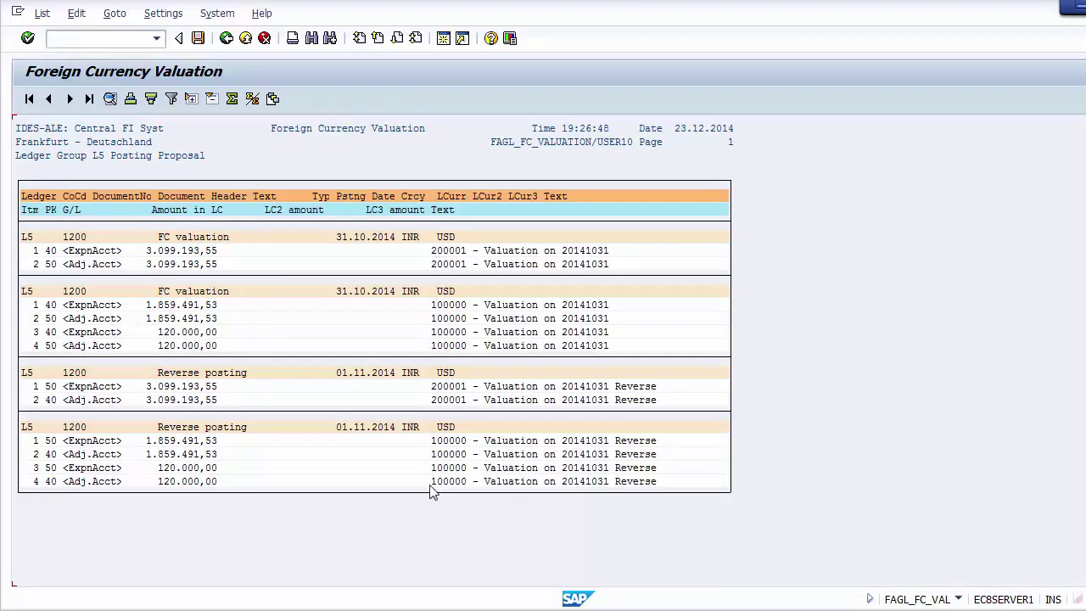
Examine the FC valuation and reverse posting entries with their dates and currencies, and leave the posting proposal.
left_click(190, 237)
left_click(184, 372)
left_click(338, 241)
left_click(368, 240)
left_click(343, 377)
left_click(226, 38)
left_click(226, 39)
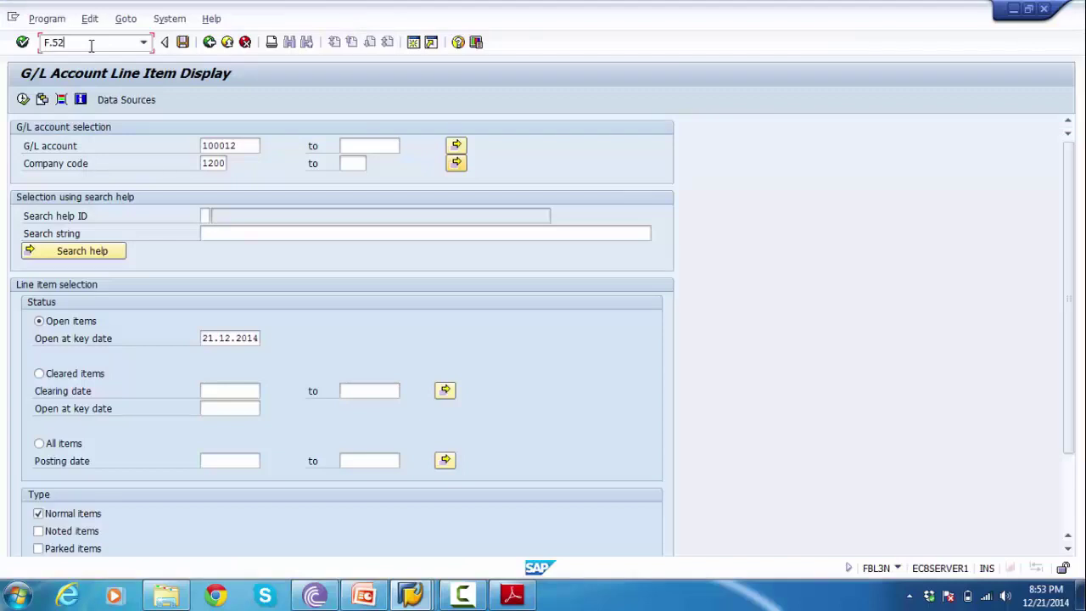
Open transaction F.52 and set both the chart of accounts and the company code to 1000.
type("/N")
key("Return")
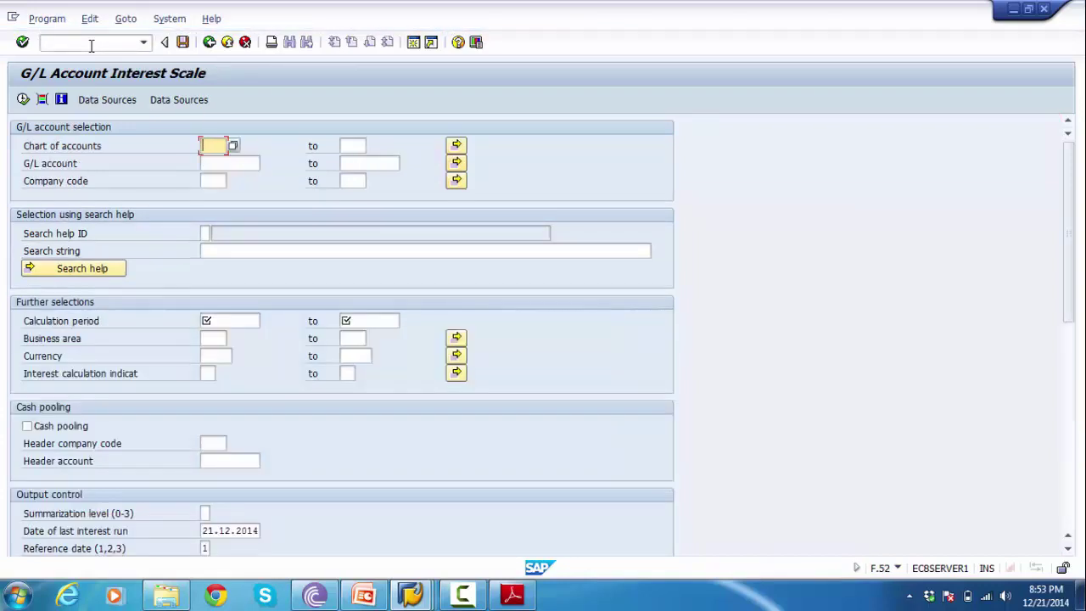
type("1000")
key("Down")
key("Down")
type("1000")
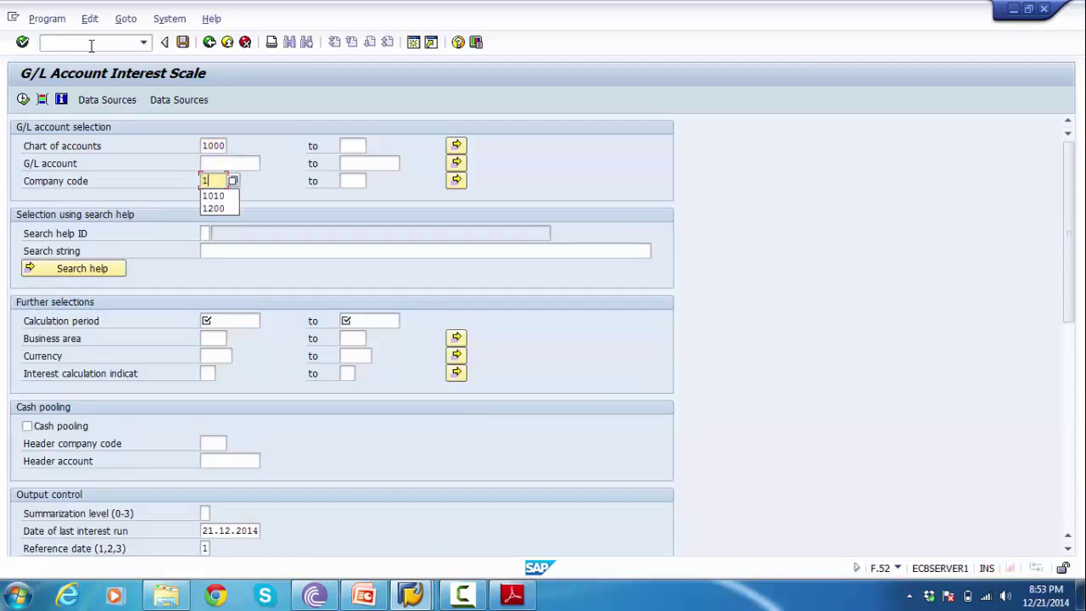
Set the interest calculation period from 01102014 to 31102014.
key("Down")
key("Down")
key("Down")
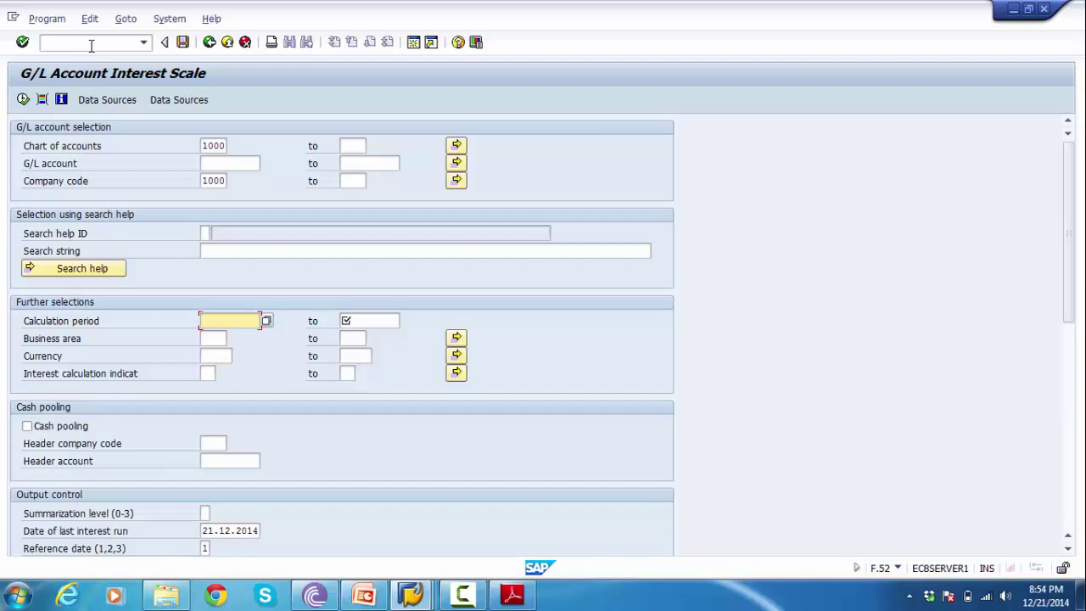
type("01")
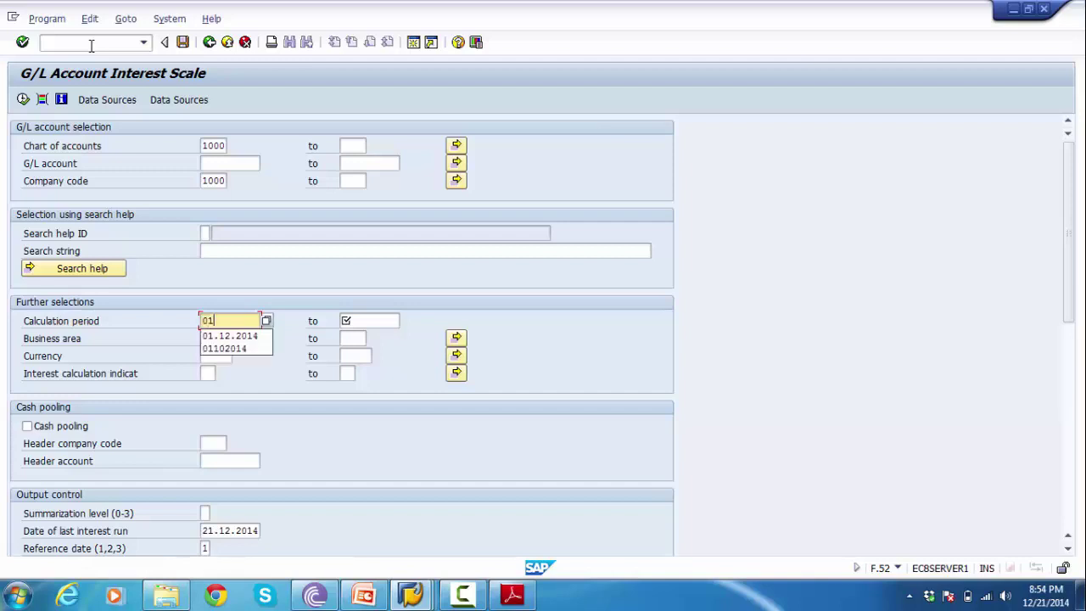
type("102014")
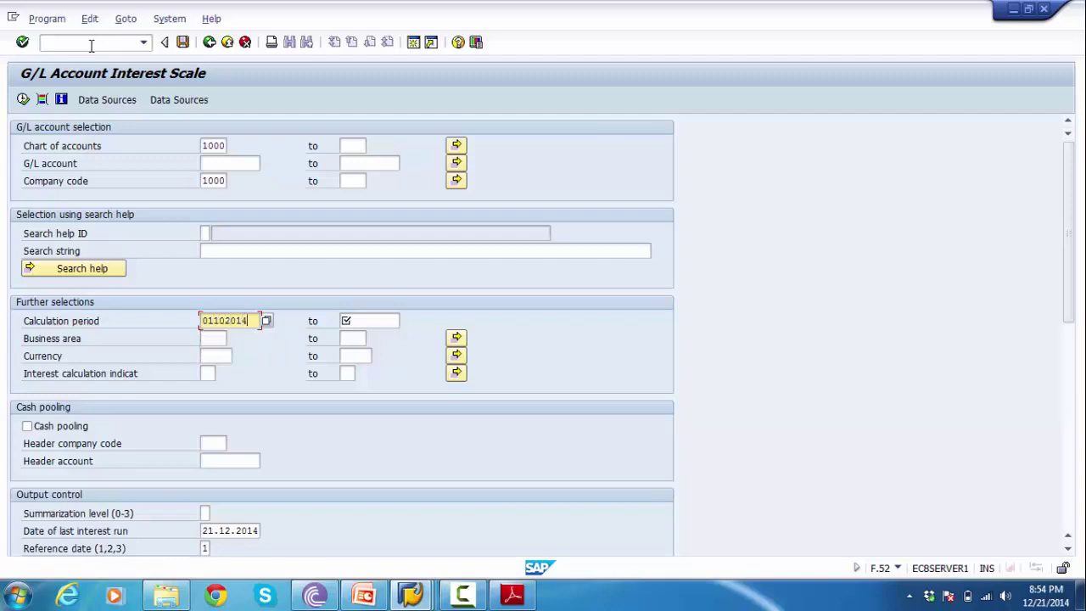
key("Tab")
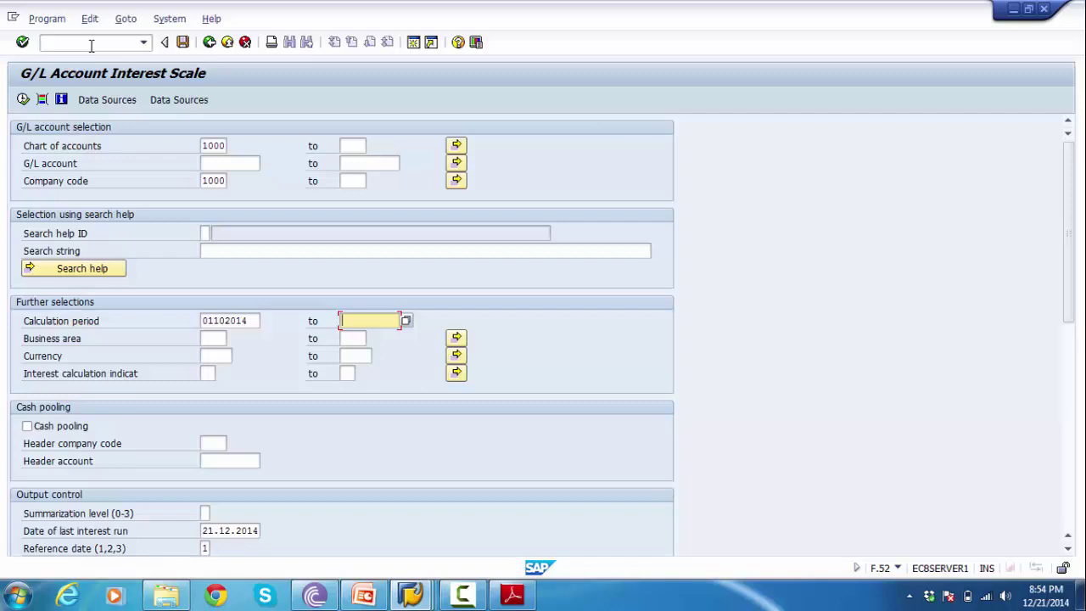
type("3")
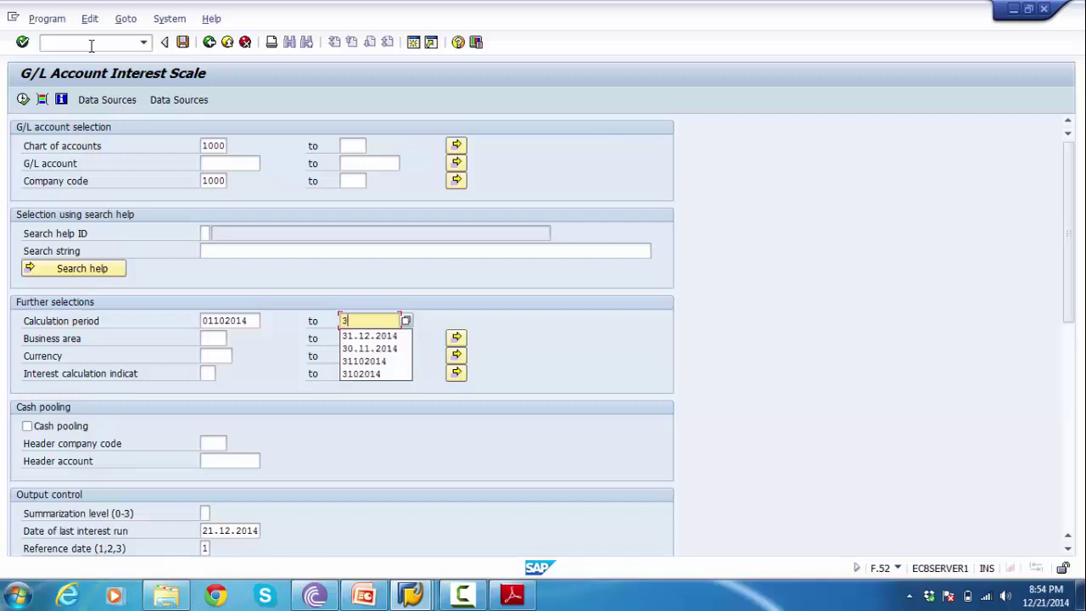
type("1102014")
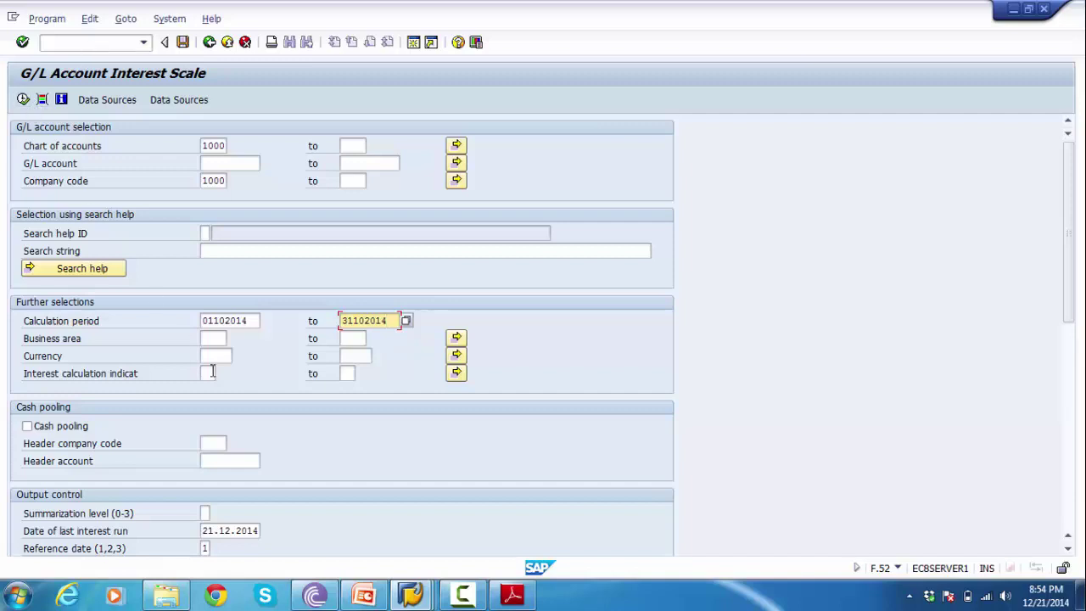
left_click(207, 337)
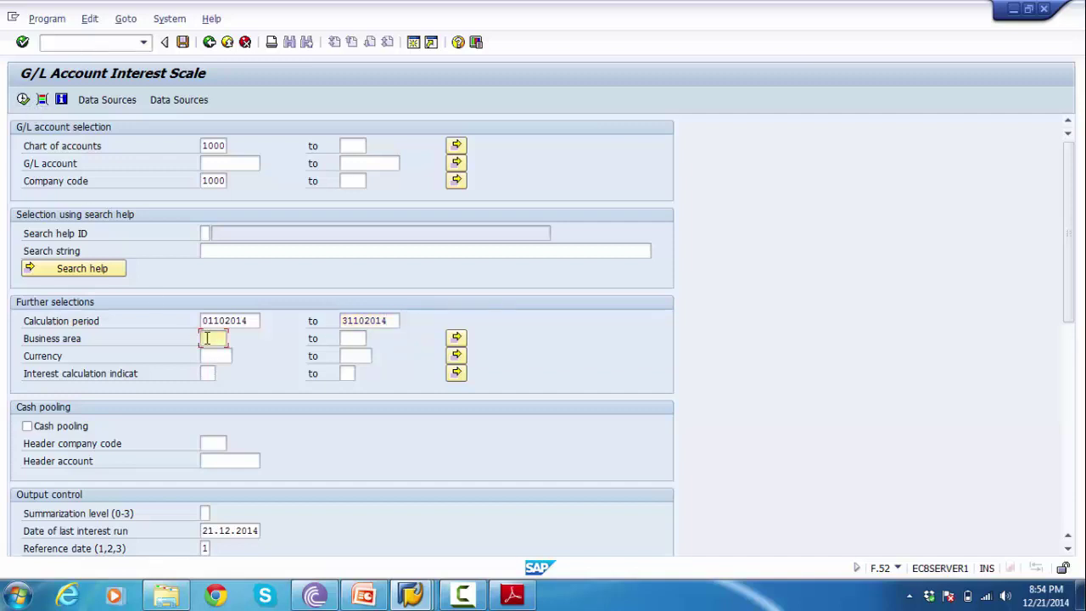
type("2014")
key("BackSpace")
key("BackSpace")
key("BackSpace")
key("BackSpace")
key("Return")
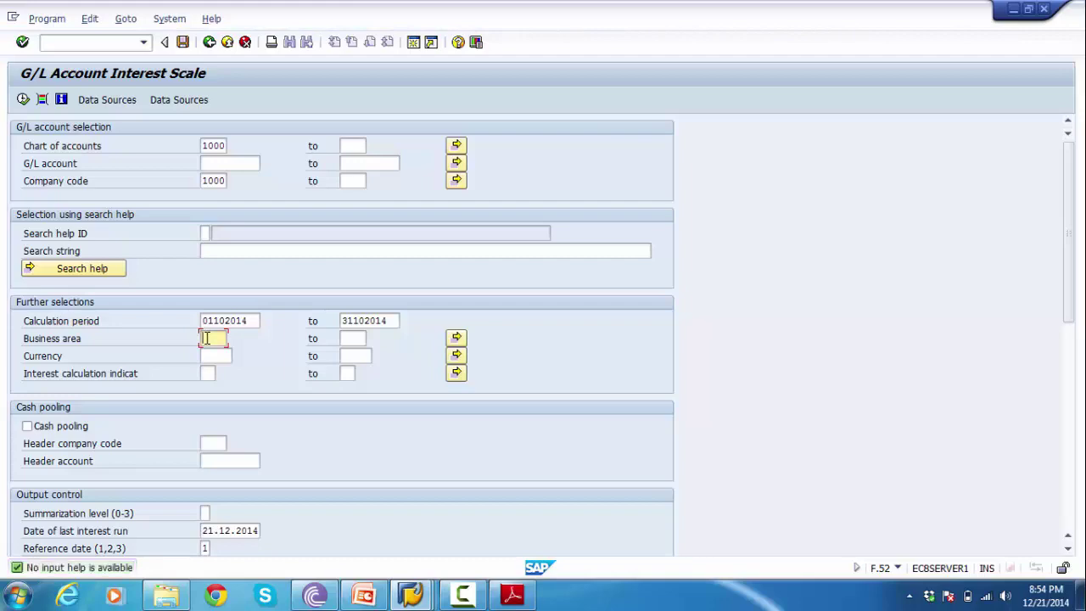
key("alt+Tab")
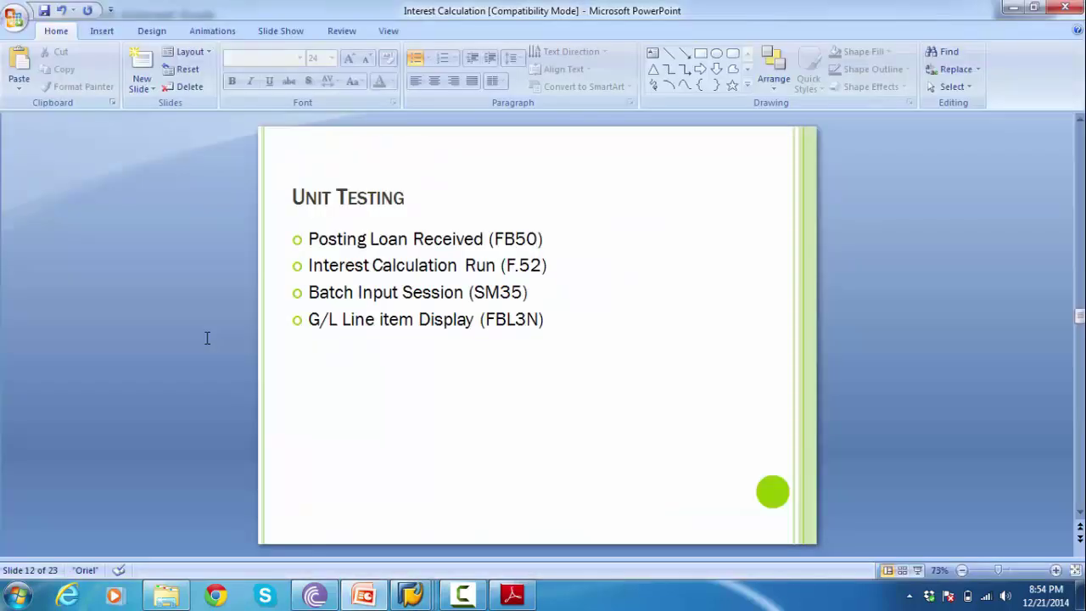
key("alt+Tab")
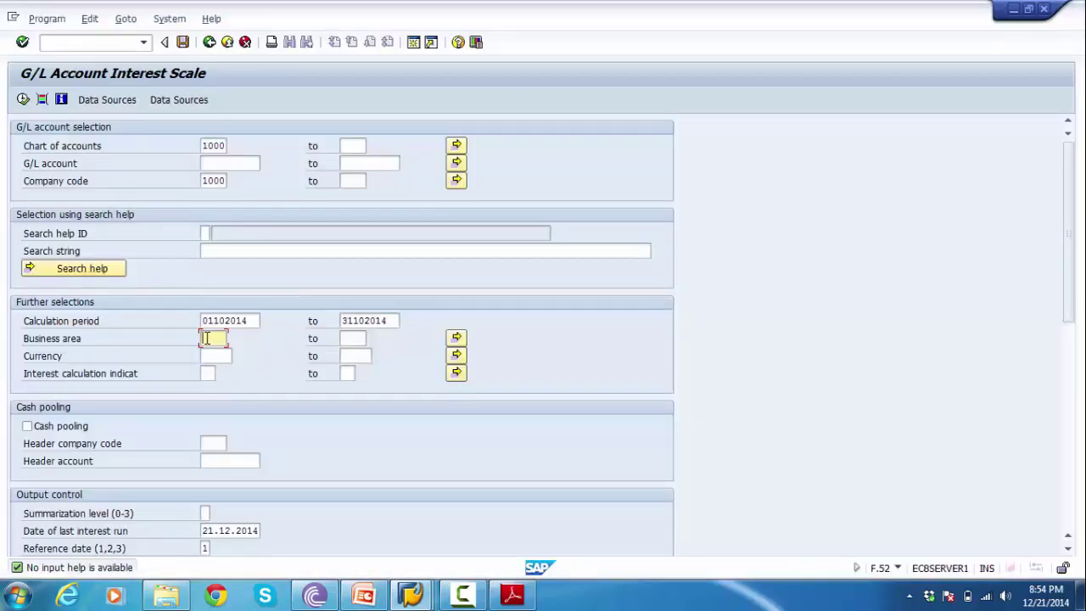
Restrict the interest calculation to the currency USD.
key("Down")
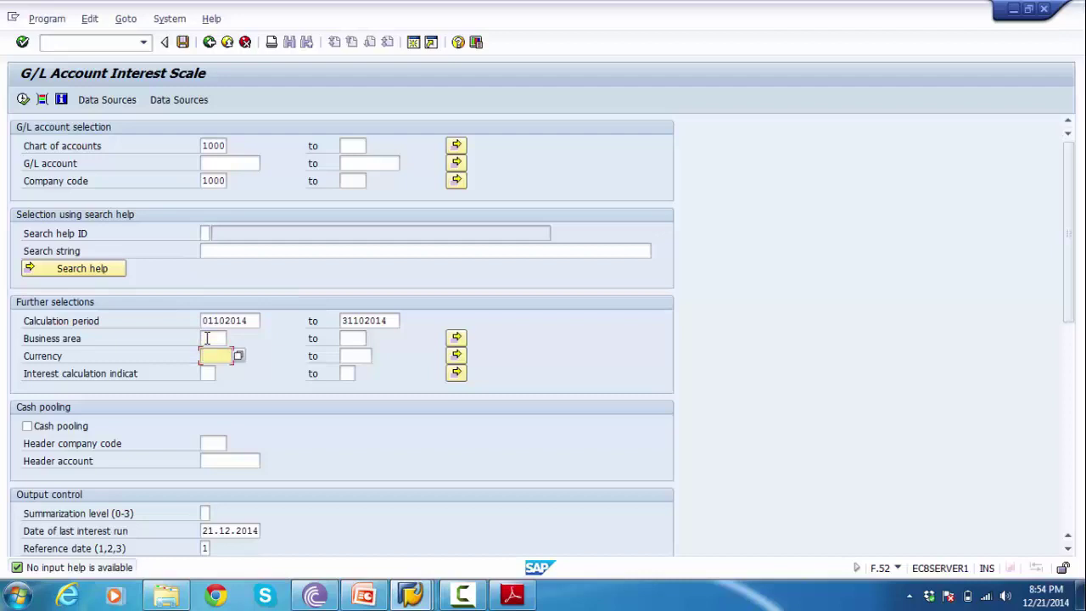
type("usd")
key("Down")
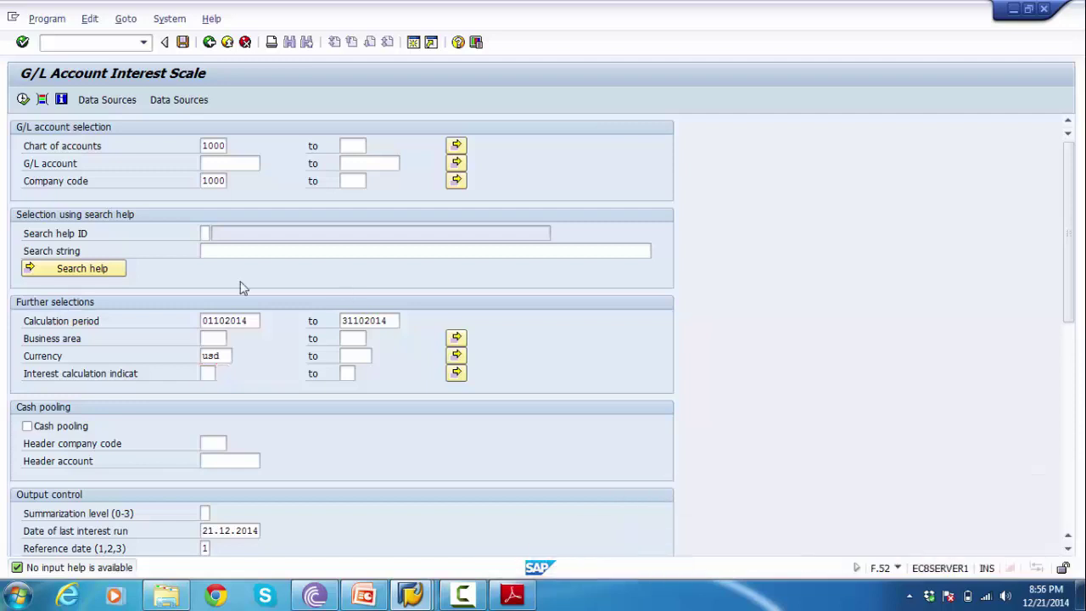
Look up the G/L accounts of company code 1200 and choose Loan from CITIBANK as the G/L account.
left_click(231, 162)
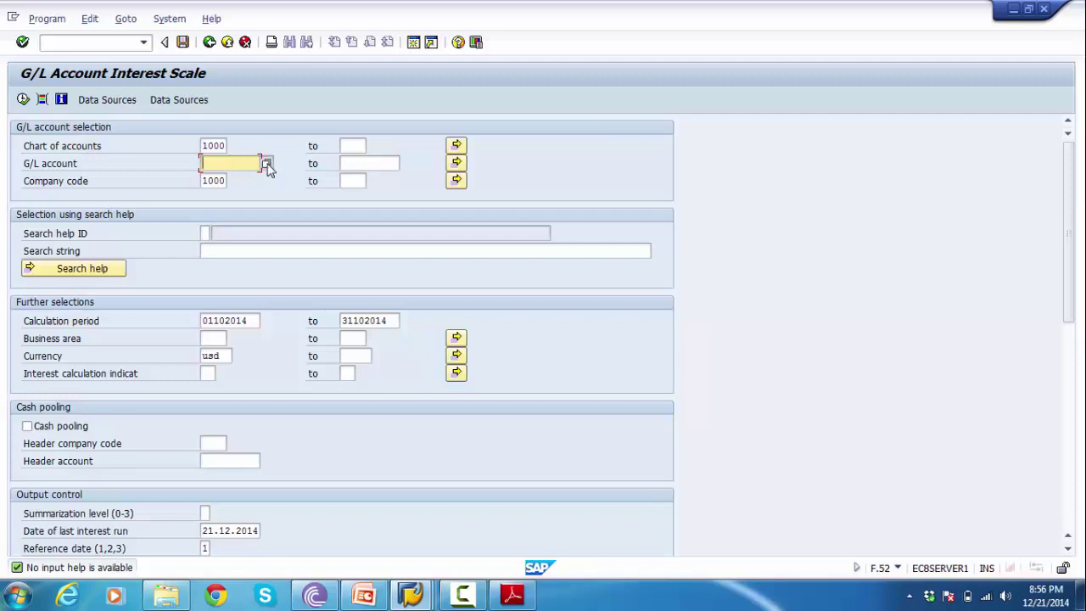
left_click(267, 164)
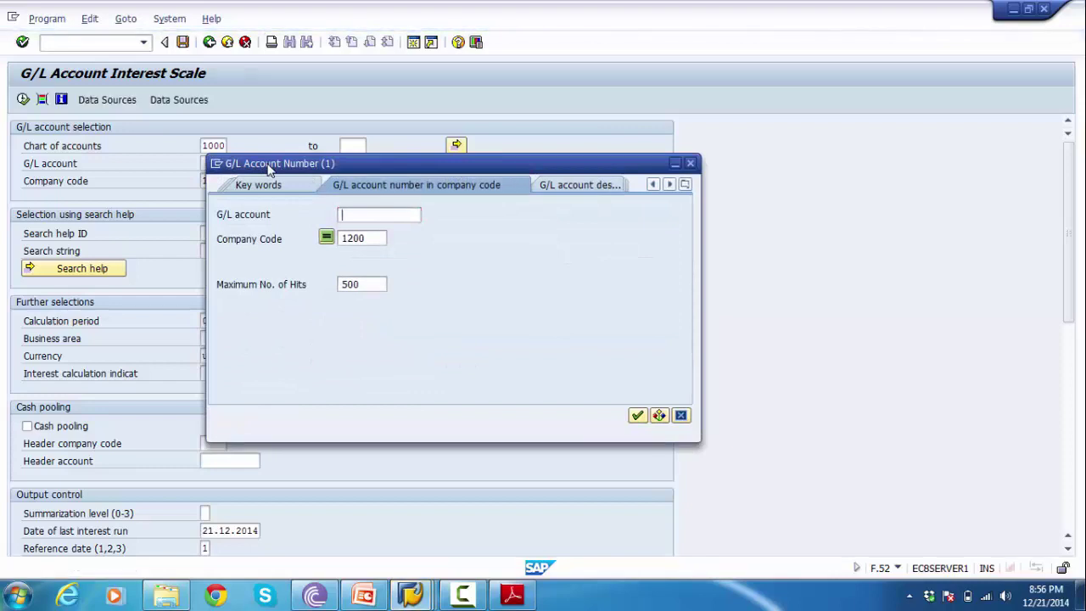
key("Return")
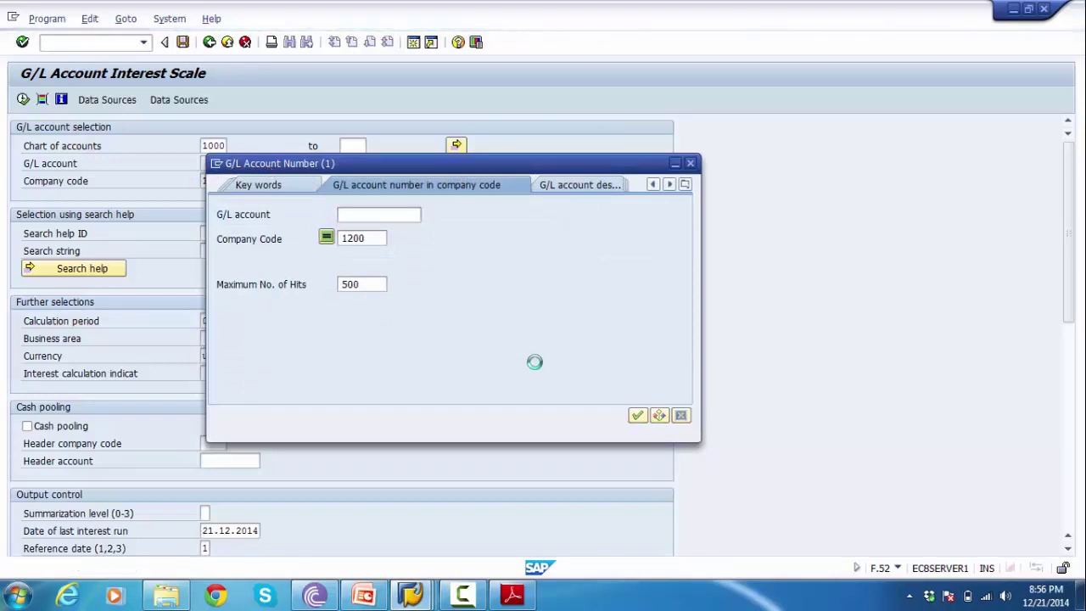
left_click(325, 497)
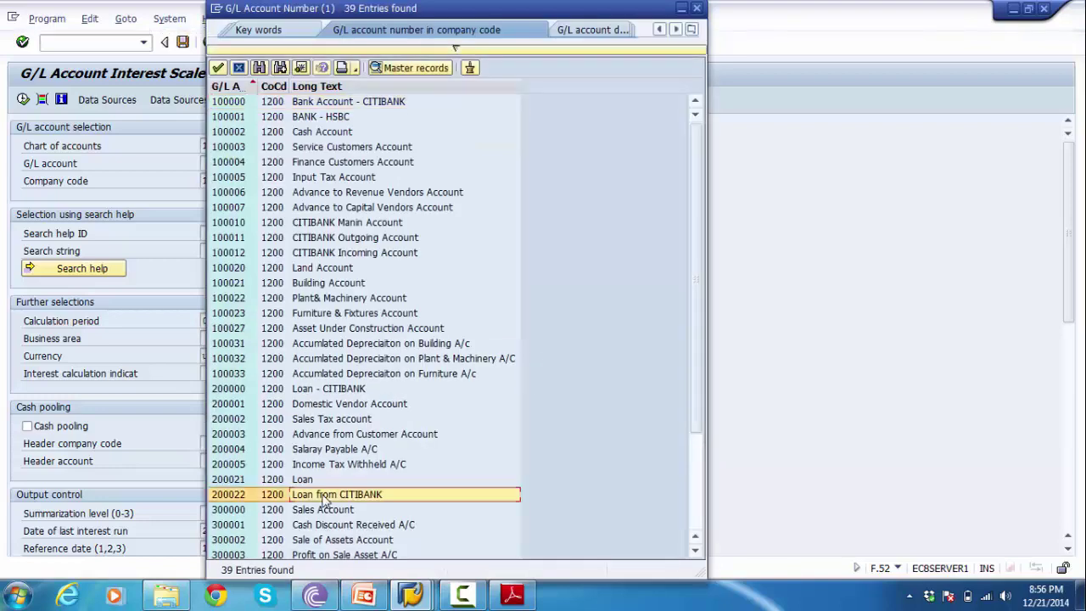
double_click(226, 495)
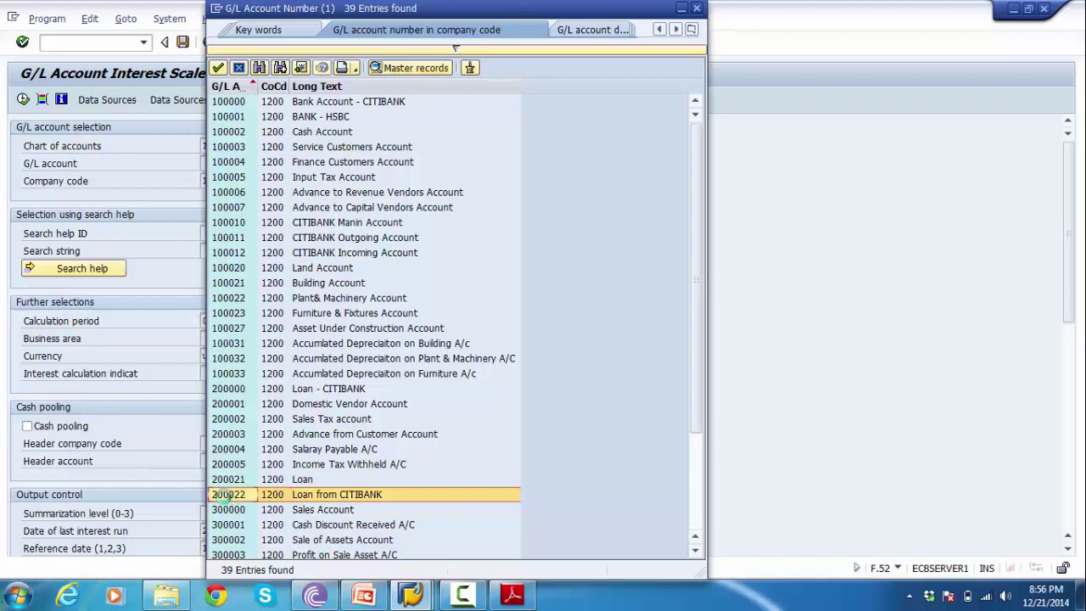
Check the chart of accounts, G/L account, company code, calculation period and currency entered for the interest calculation.
left_click(238, 163)
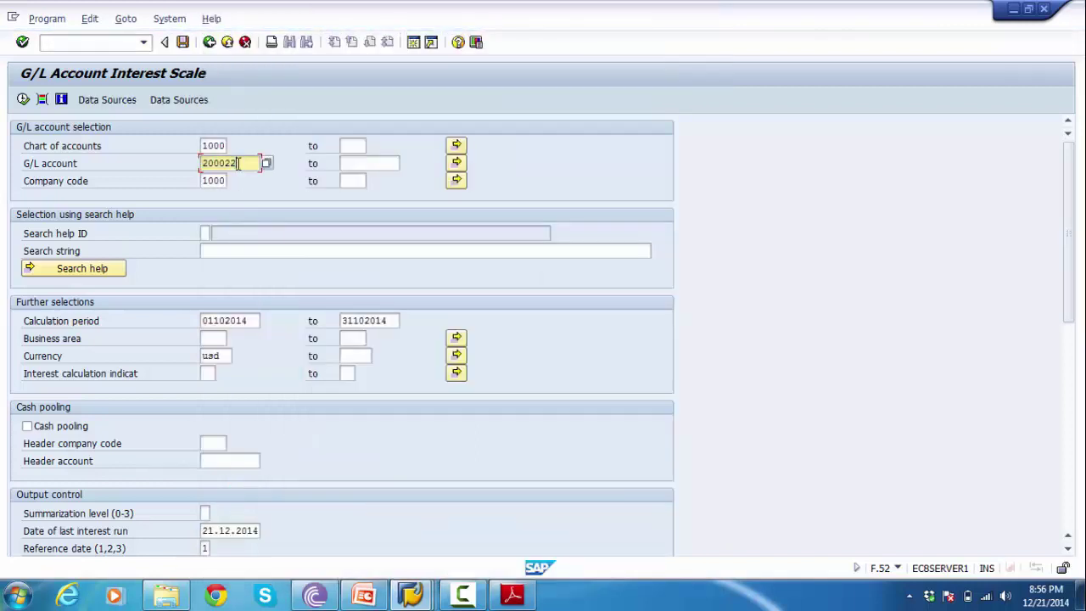
left_click(255, 321)
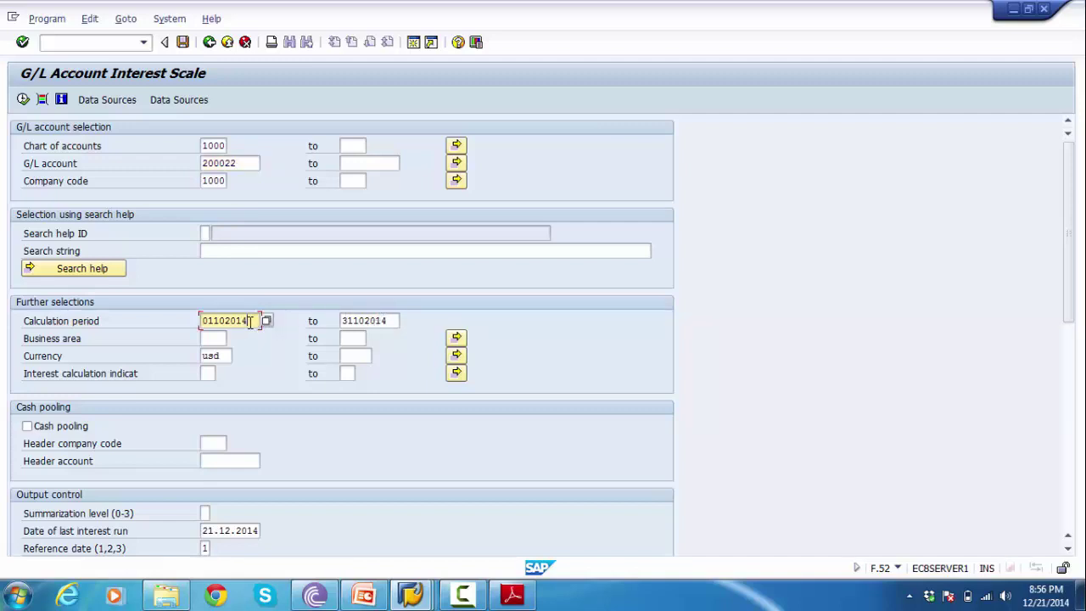
left_click(357, 321)
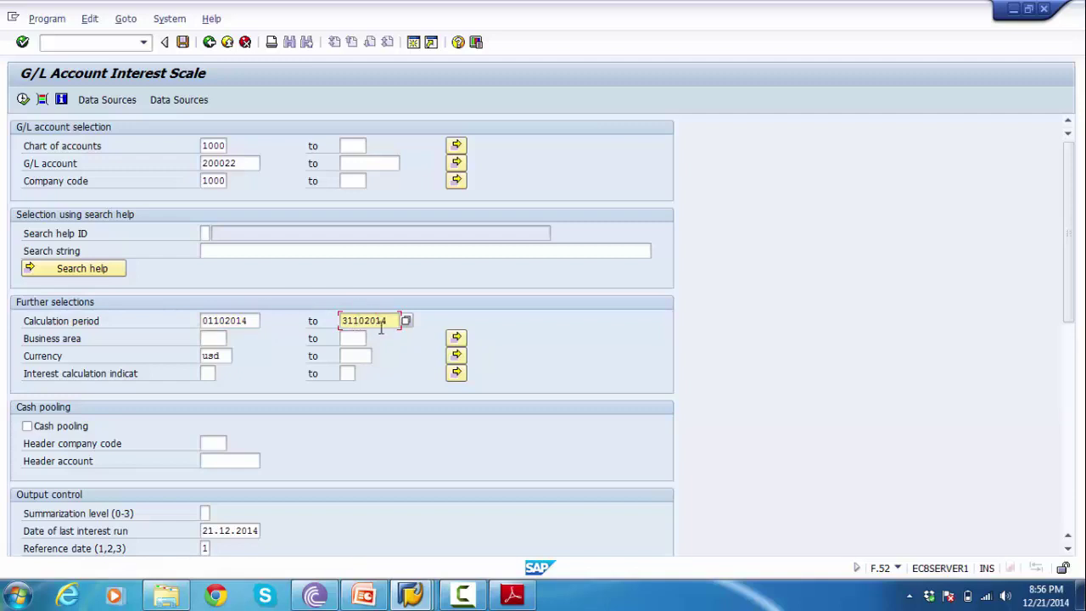
left_click(227, 357)
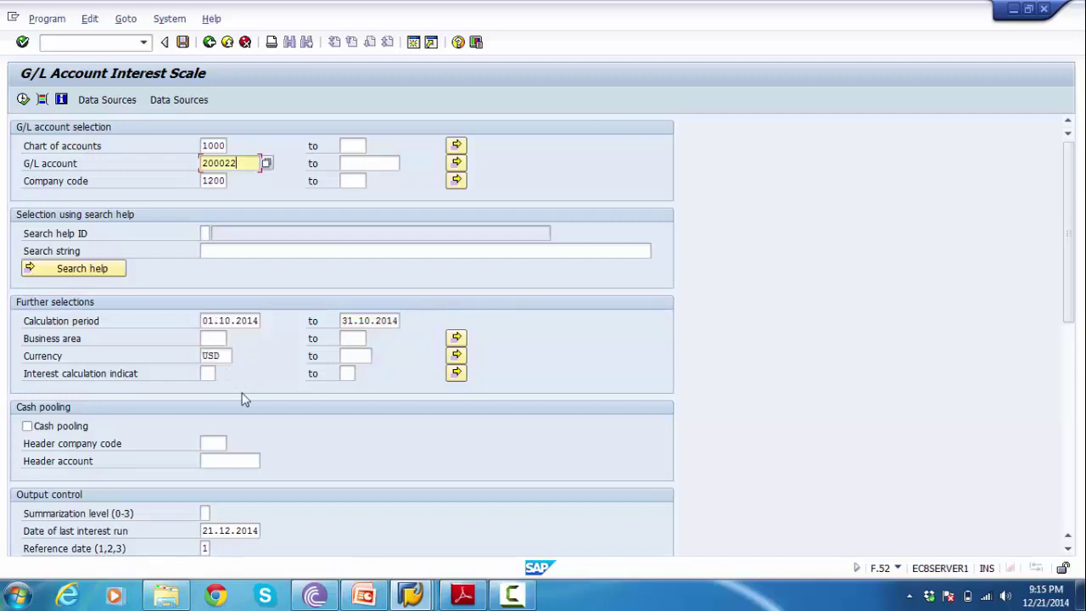
left_click(213, 146)
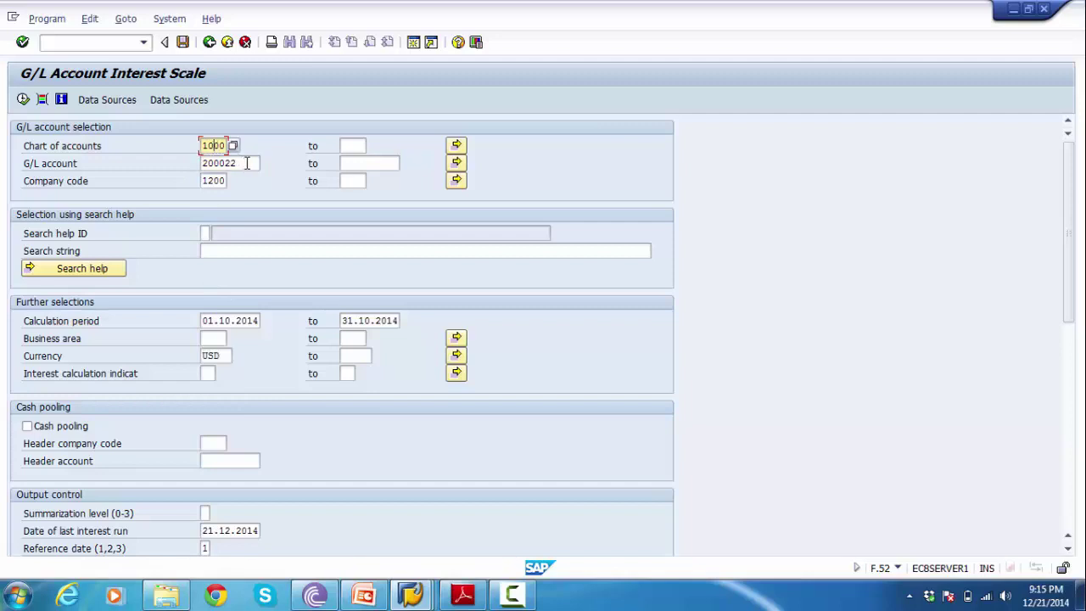
left_click(246, 163)
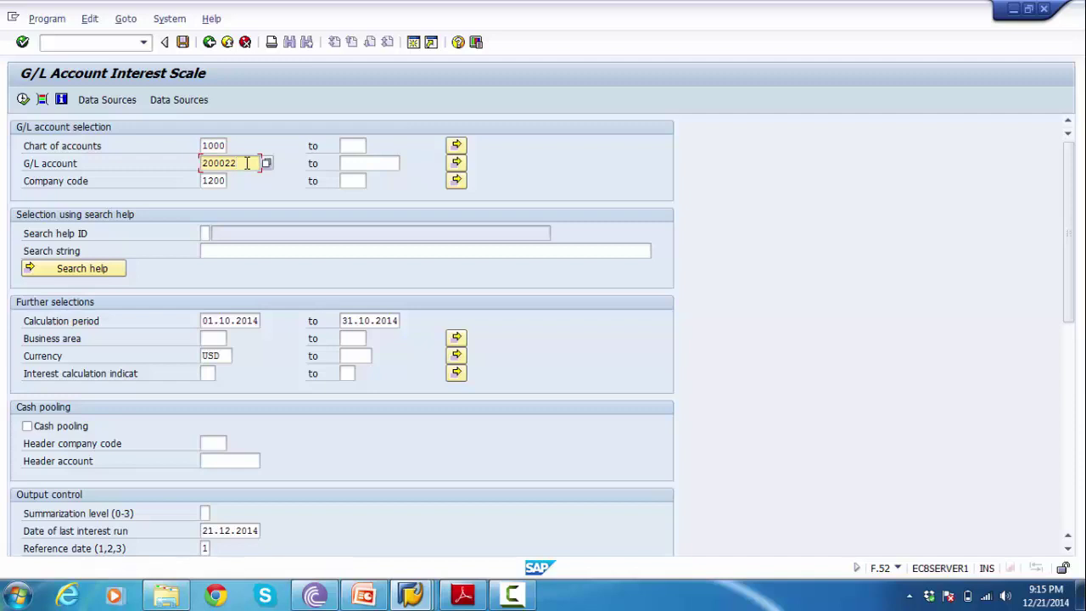
left_click(228, 180)
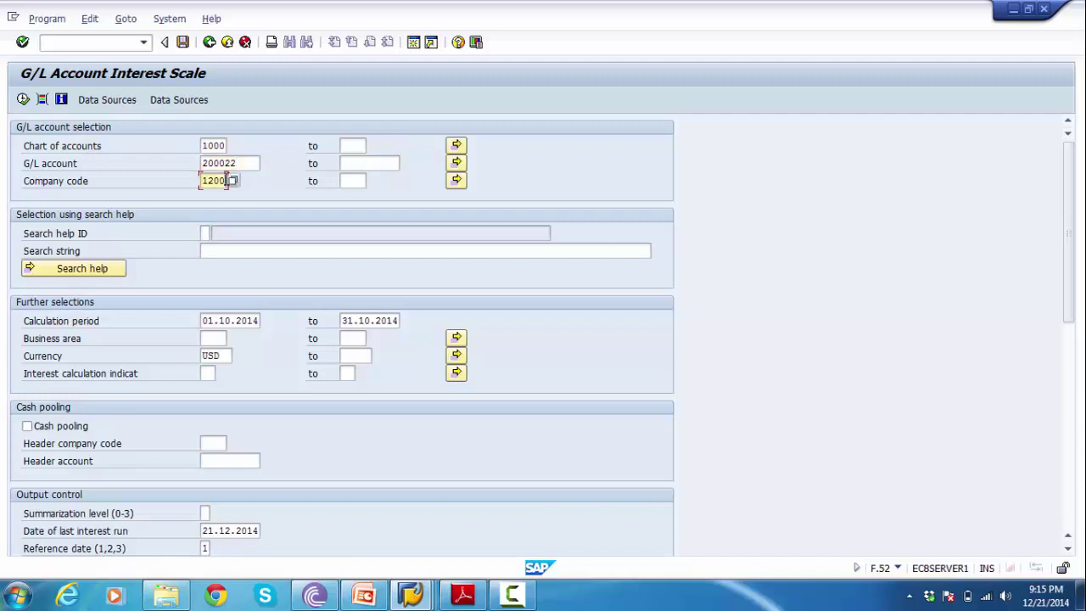
left_click_drag(204, 325, 263, 323)
left_click_drag(345, 320, 409, 319)
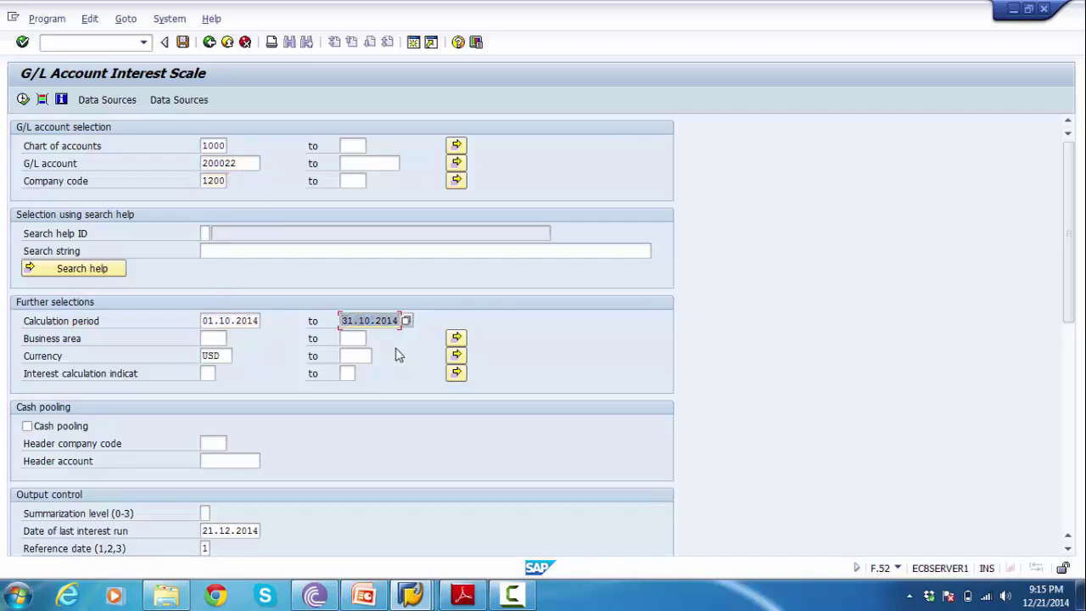
double_click(214, 355)
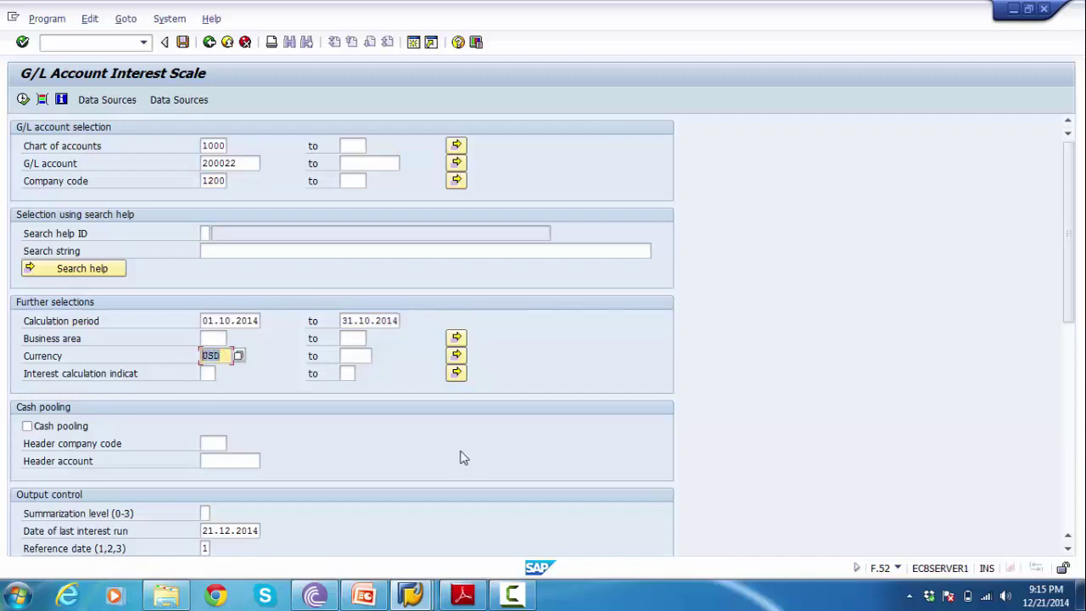
Enable standard interest calculation, additional balance line, posting of interest settlements, posting with past value dates, and master record update.
left_click_drag(1070, 221, 1068, 366)
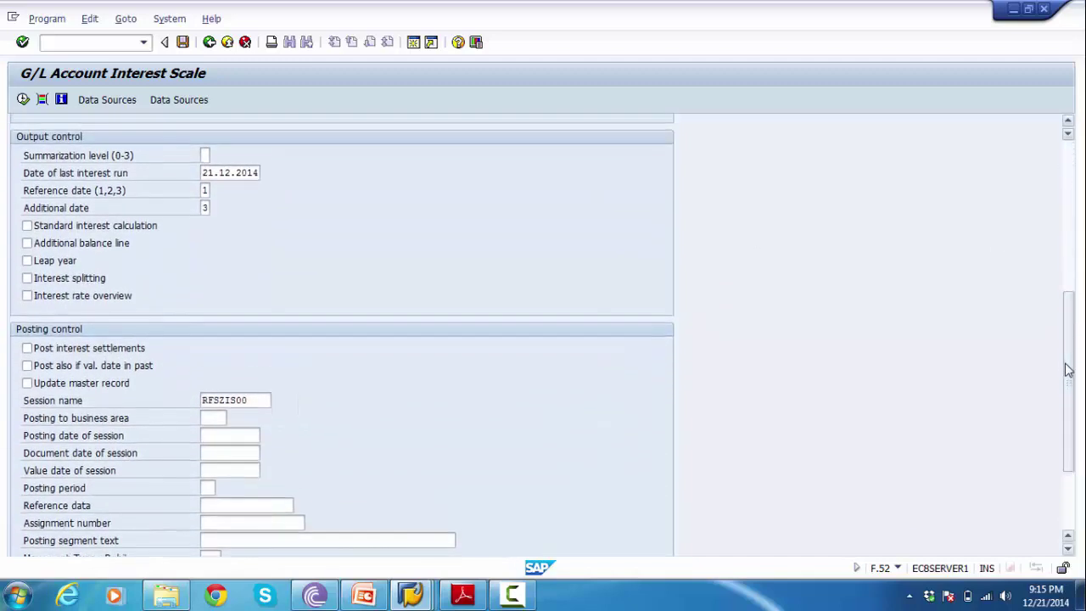
left_click(58, 227)
left_click(59, 245)
left_click(61, 349)
left_click(61, 366)
left_click_drag(259, 394, 200, 405)
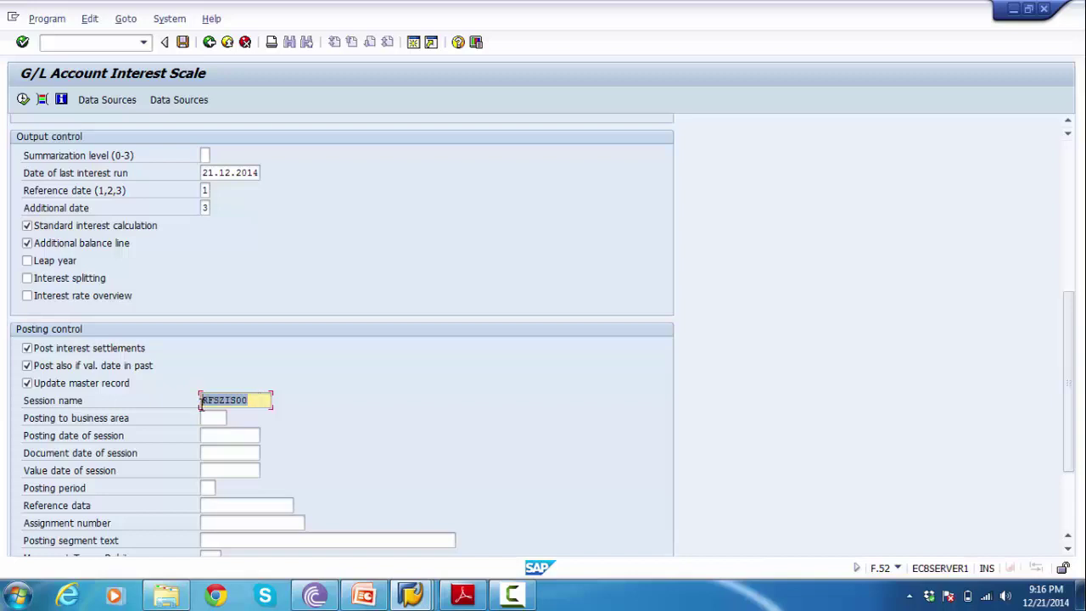
Try to run the interest calculation with the entered selections, and return to the selection screen.
left_click_drag(1071, 355, 1067, 149)
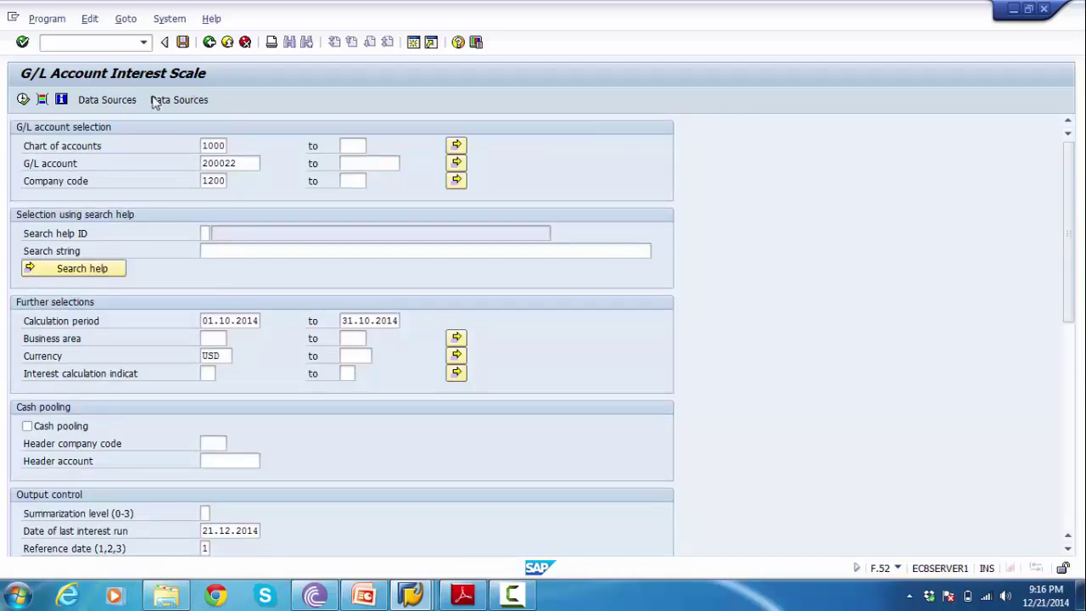
left_click(23, 100)
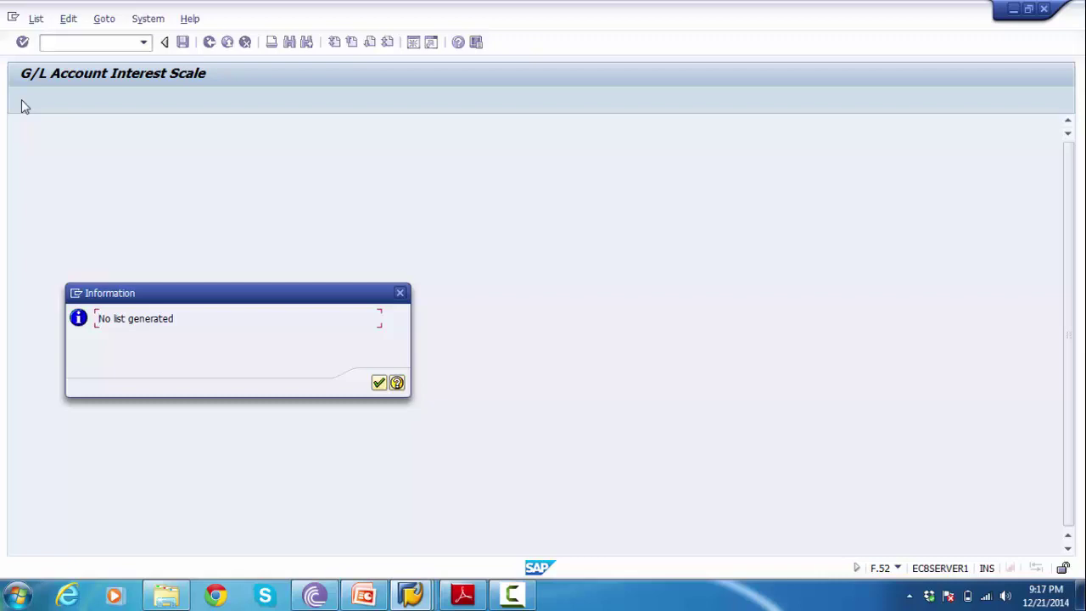
left_click(378, 384)
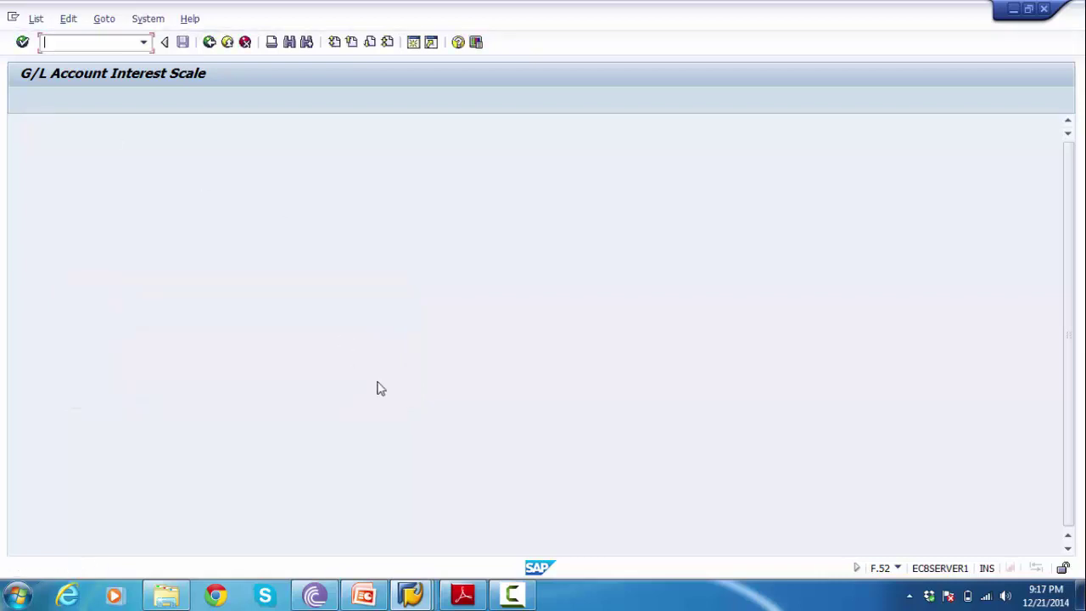
left_click(209, 42)
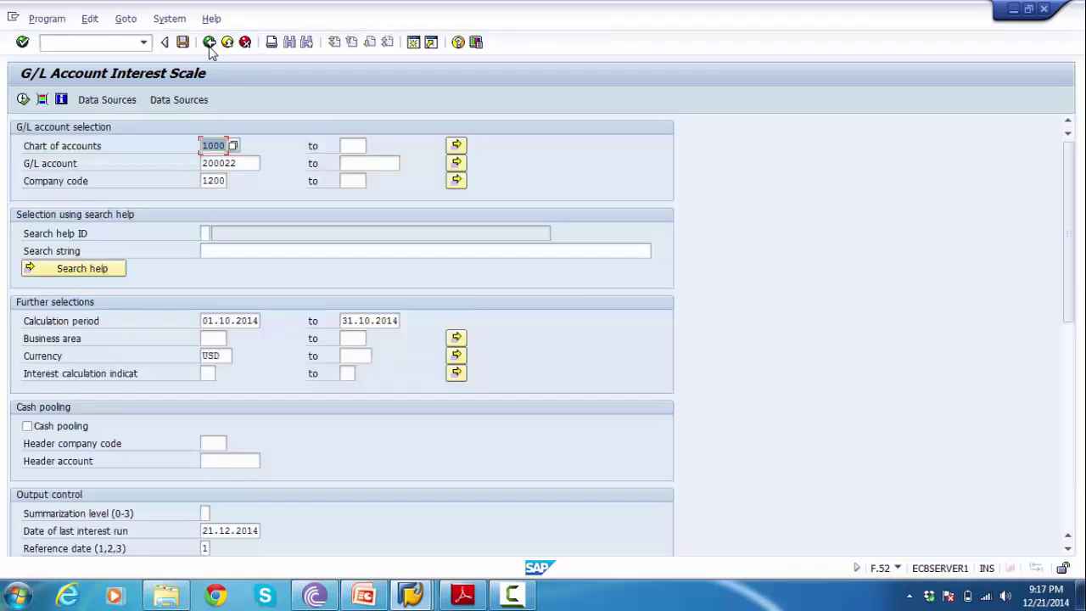
Switch to the SAP Easy Access session, open transaction FS00 and display G/L account 200022 in company code 1200.
left_click_drag(245, 163, 198, 162)
left_click(197, 163)
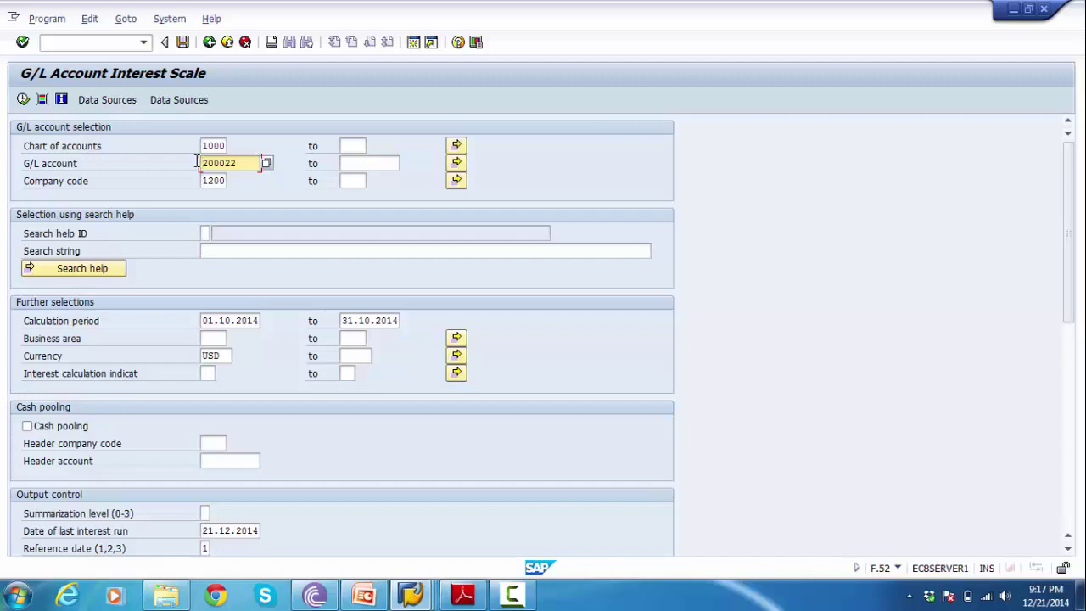
left_click_drag(243, 162, 196, 173)
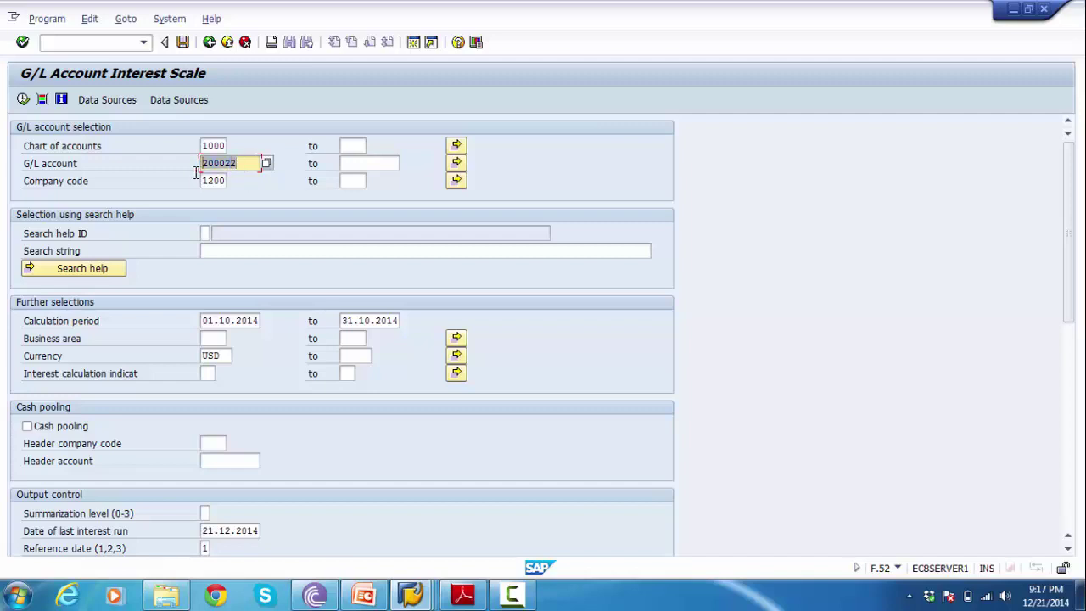
left_click(411, 594)
left_click(496, 505)
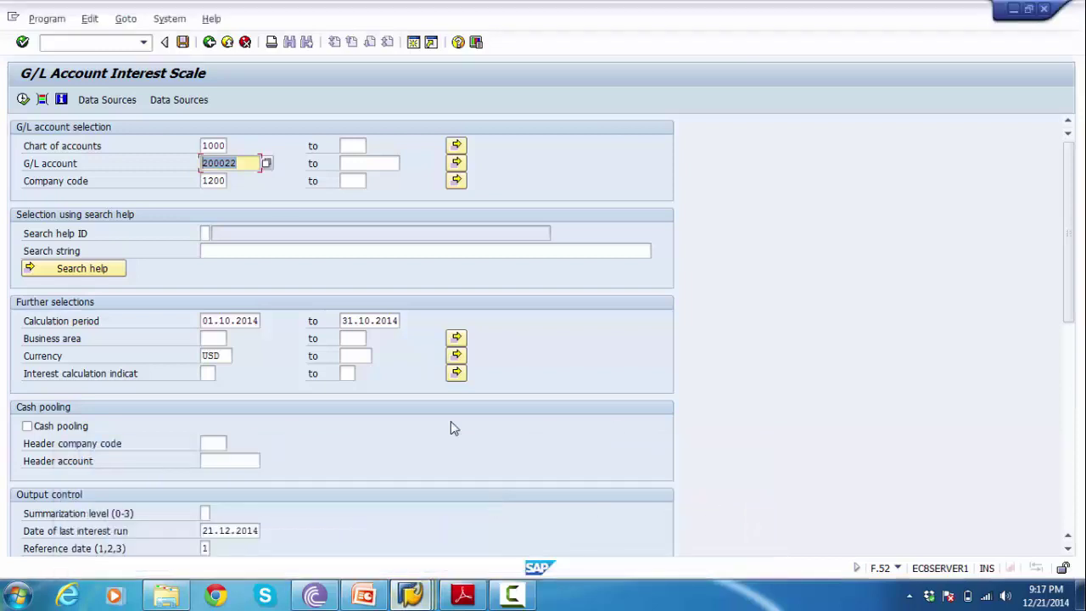
left_click(411, 594)
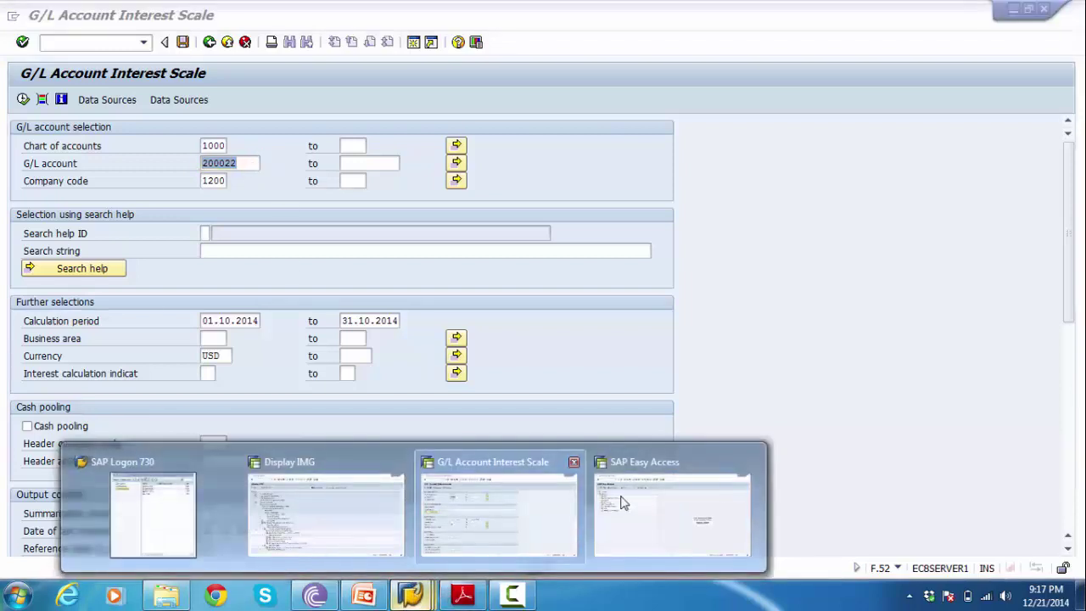
left_click(628, 496)
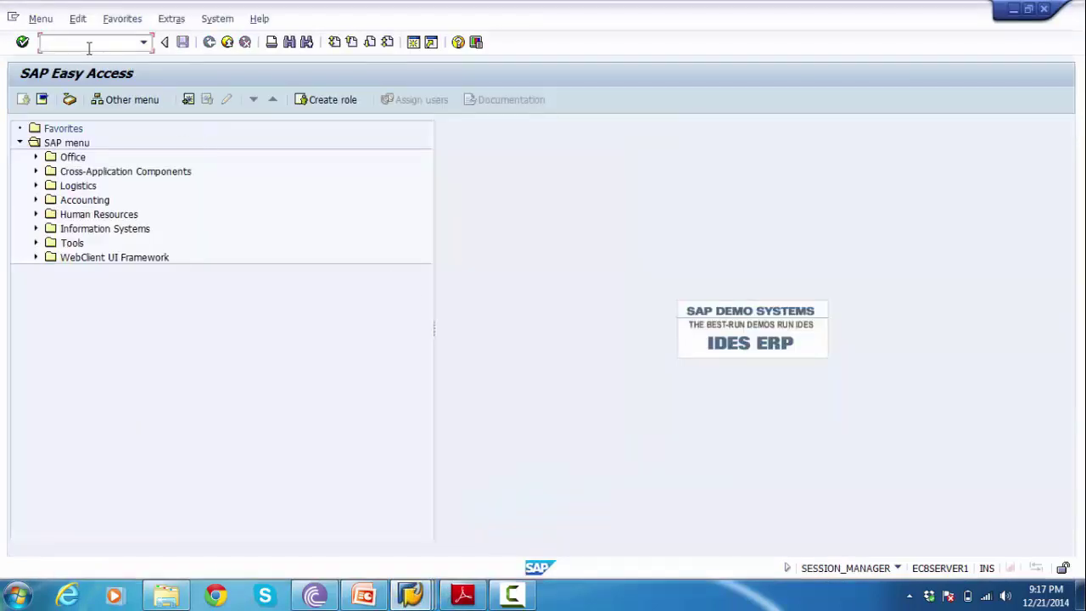
type("fs00")
key("Return")
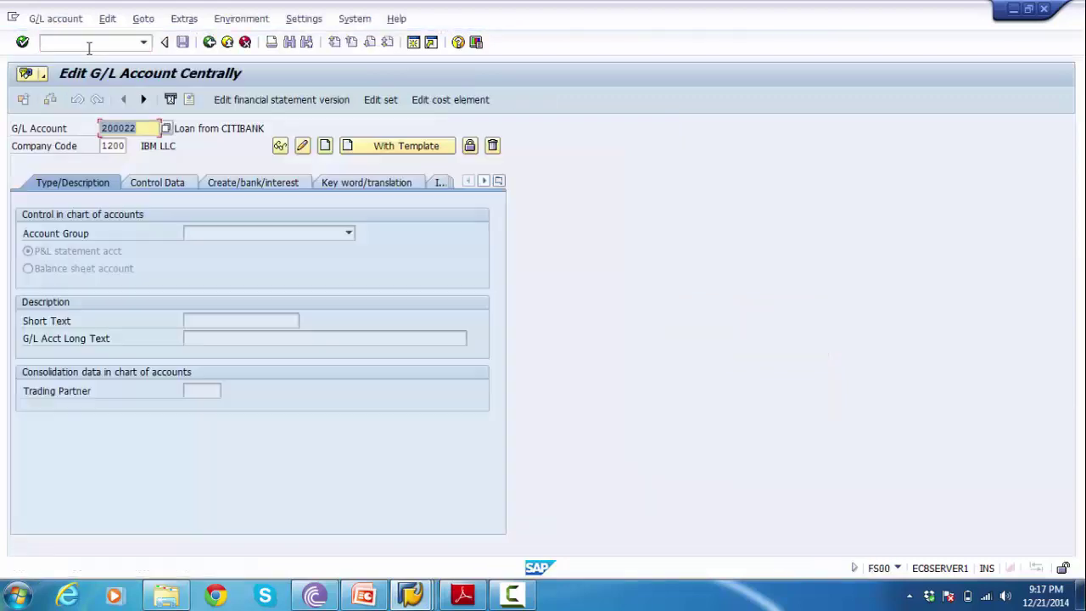
left_click(145, 128)
key("Return")
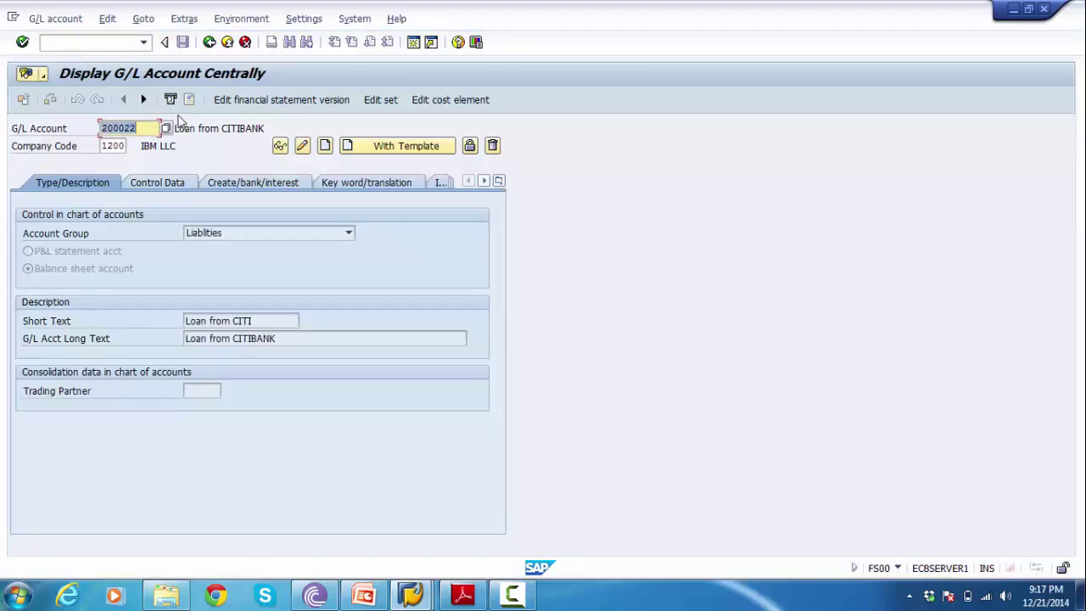
Put the loan account's bank and interest data into change mode and set the interest indicator to 20.
left_click(249, 182)
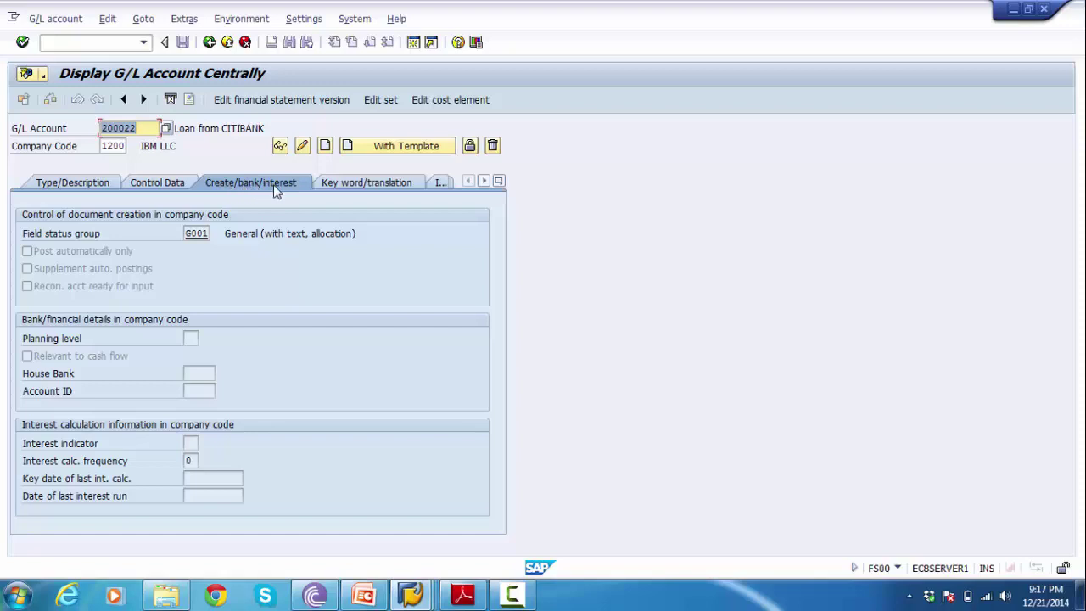
left_click(91, 445)
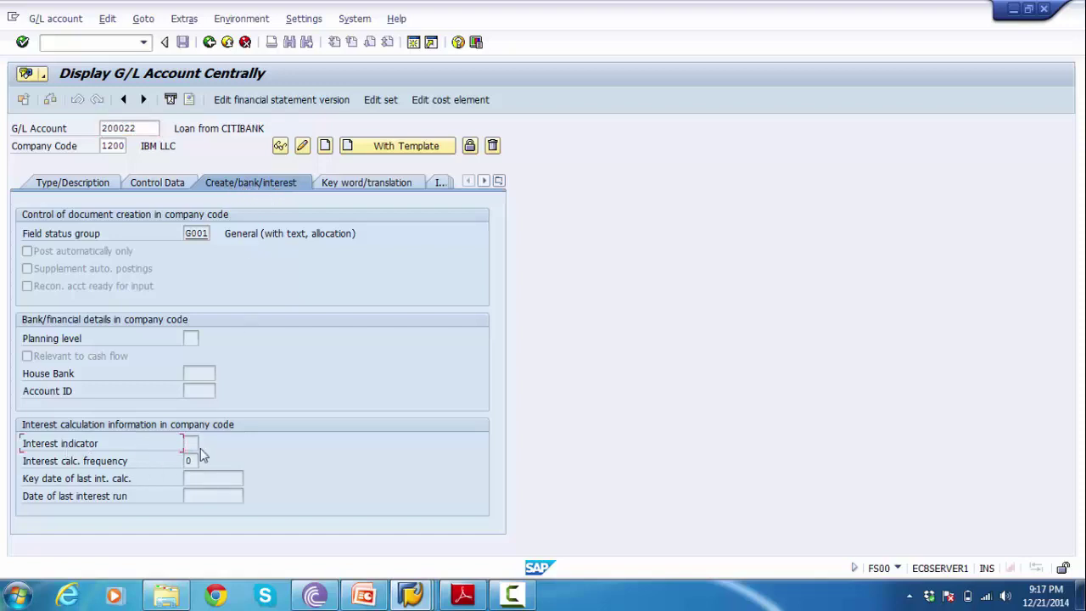
left_click(192, 442)
left_click(46, 448)
left_click(302, 146)
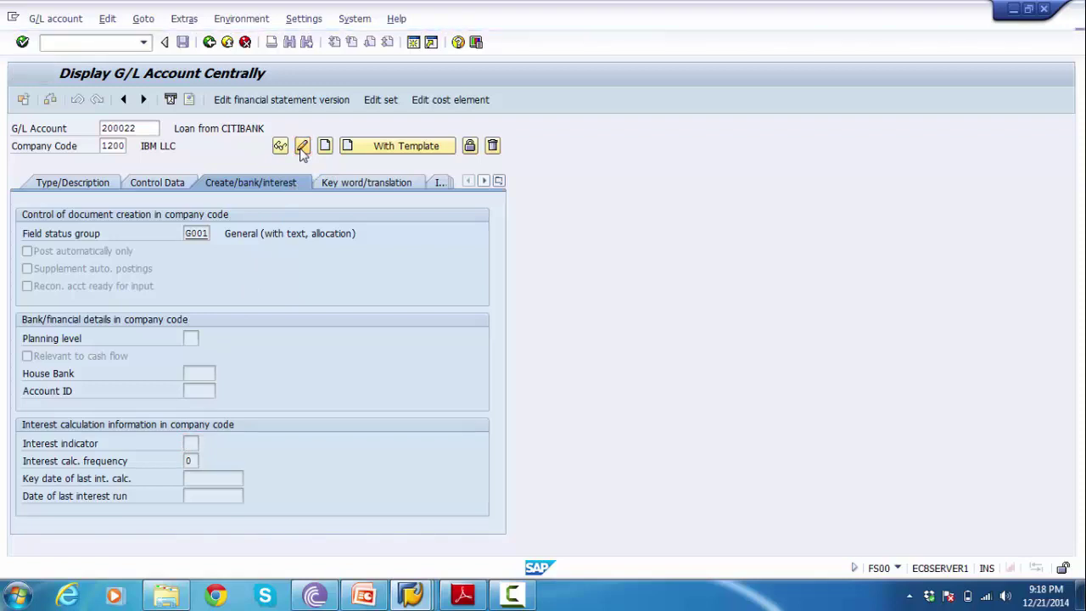
left_click(191, 443)
type("20")
key("Tab")
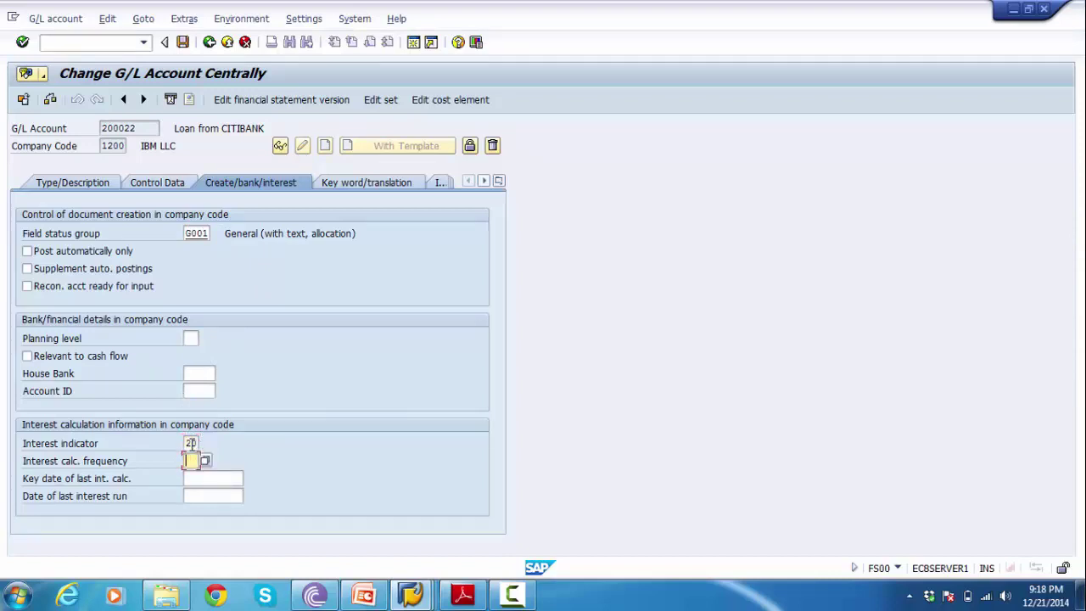
Set the loan account's interest calculation frequency to 1 month and save the account, accepting the warnings.
key("Return")
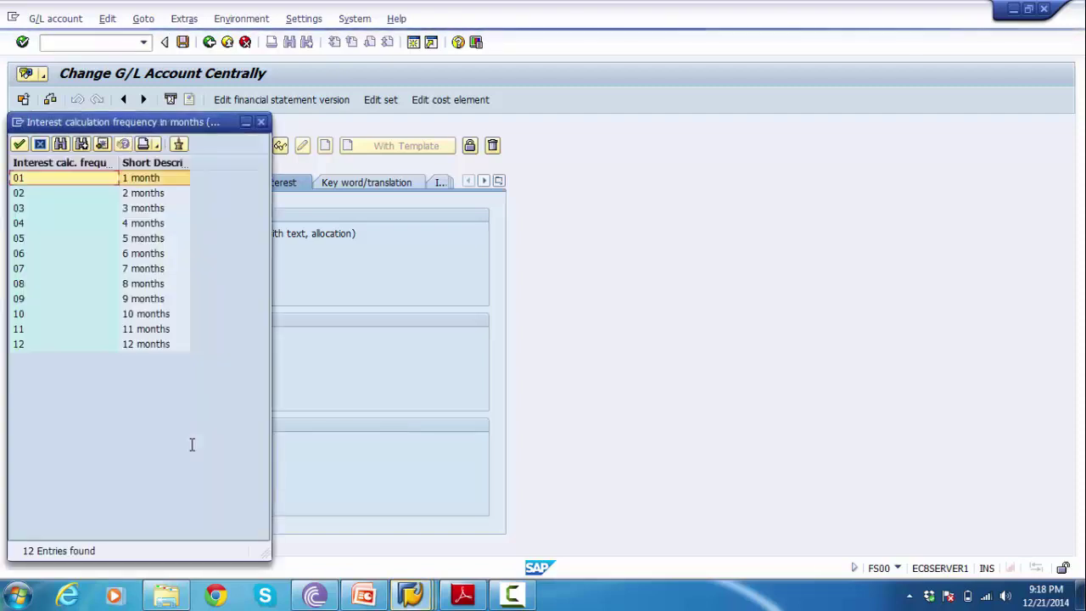
double_click(135, 178)
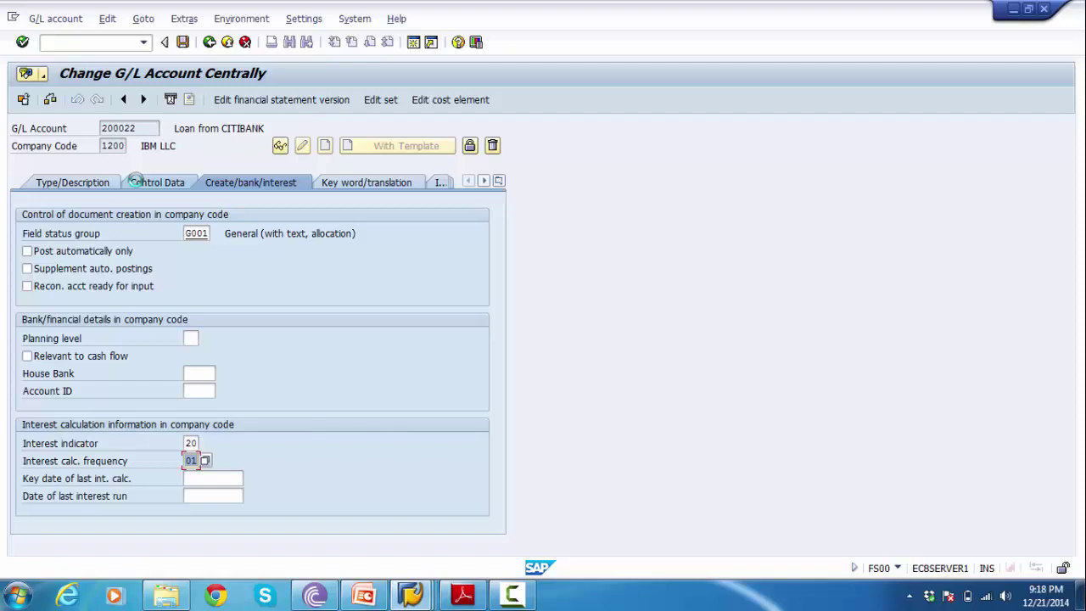
left_click(191, 442)
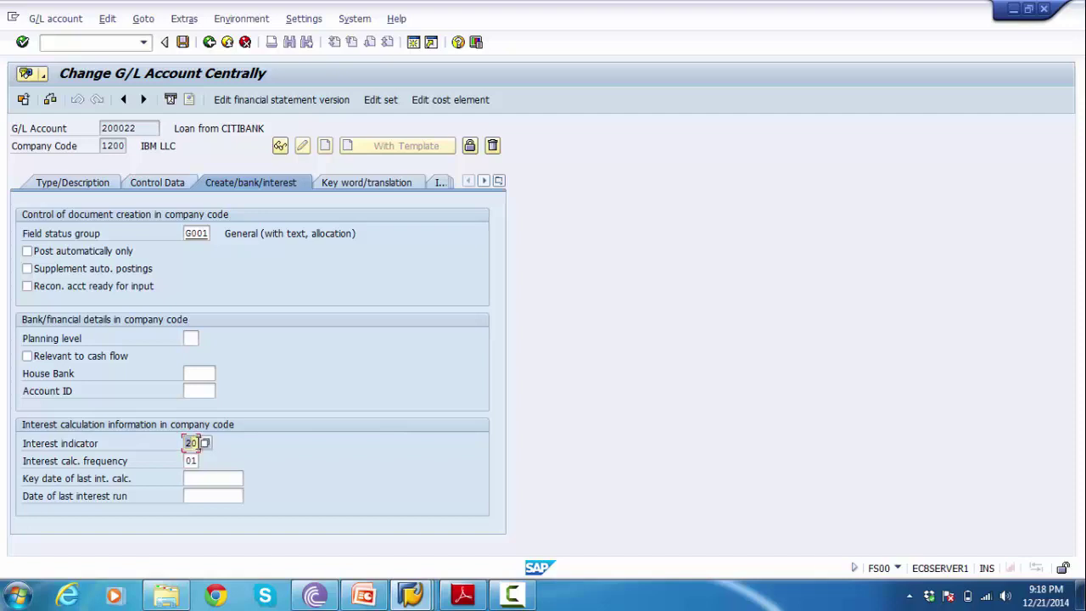
double_click(191, 442)
left_click(187, 46)
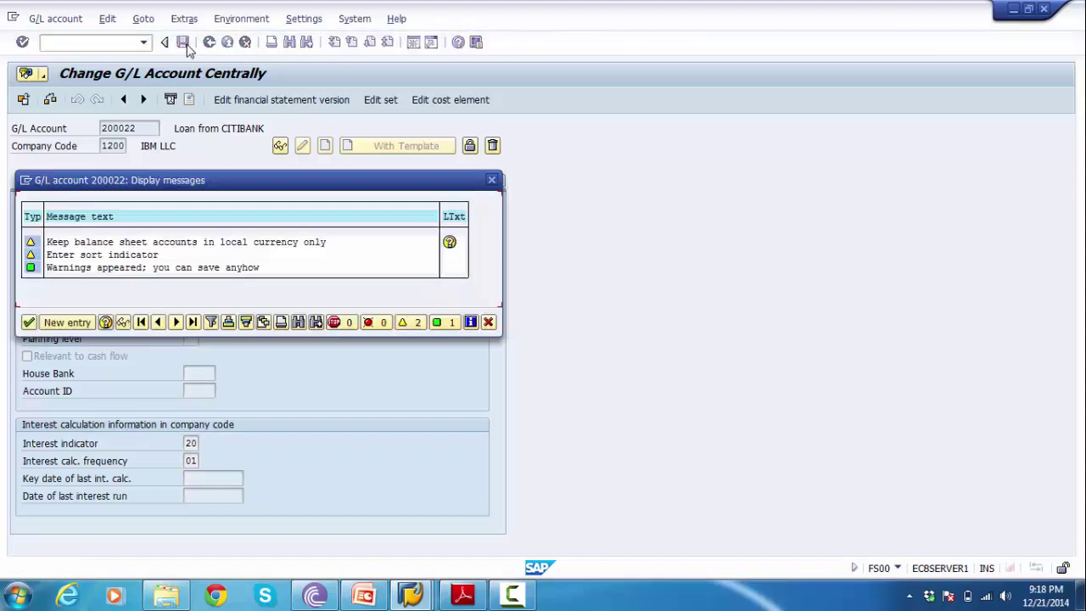
left_click(28, 321)
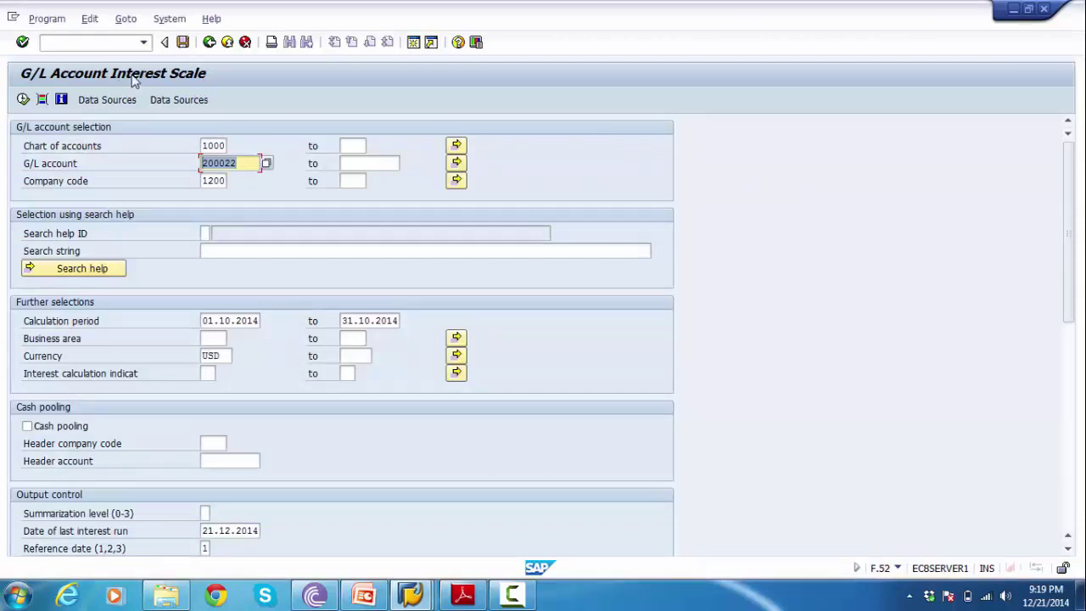
Return to the F.52 session and run the interest calculation for G/L account 200022 from 01.10.2014 to 31.10.2014.
left_click(229, 163)
double_click(229, 162)
left_click(218, 321)
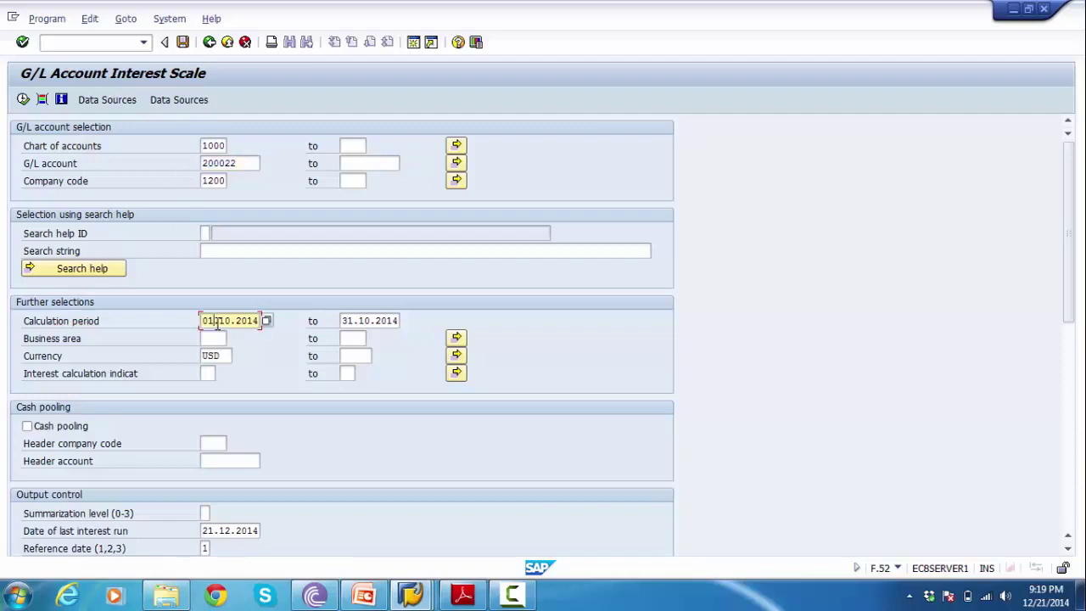
left_click(365, 321)
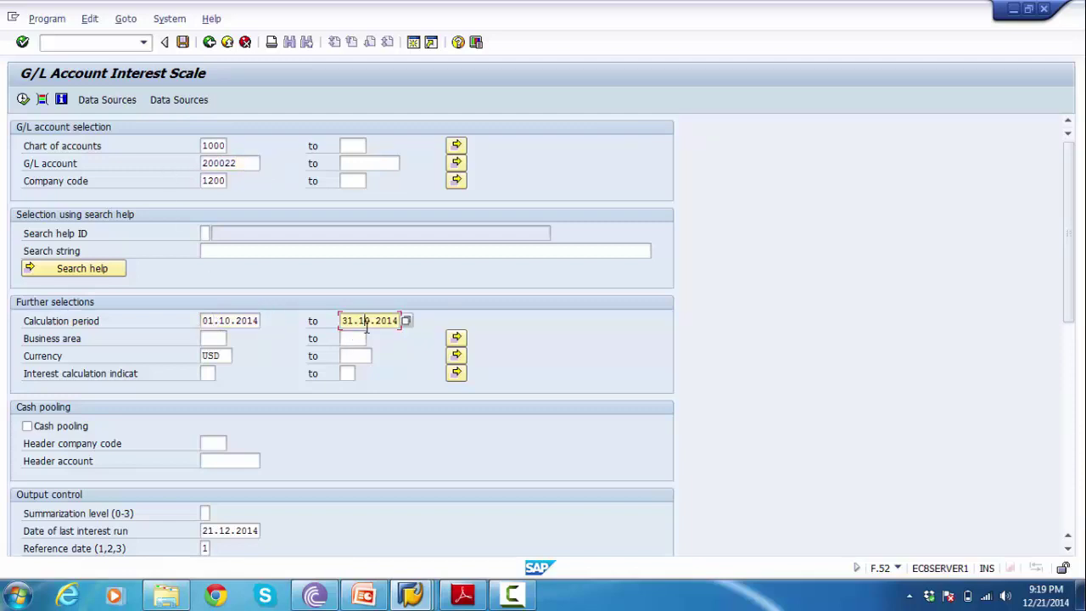
left_click(23, 100)
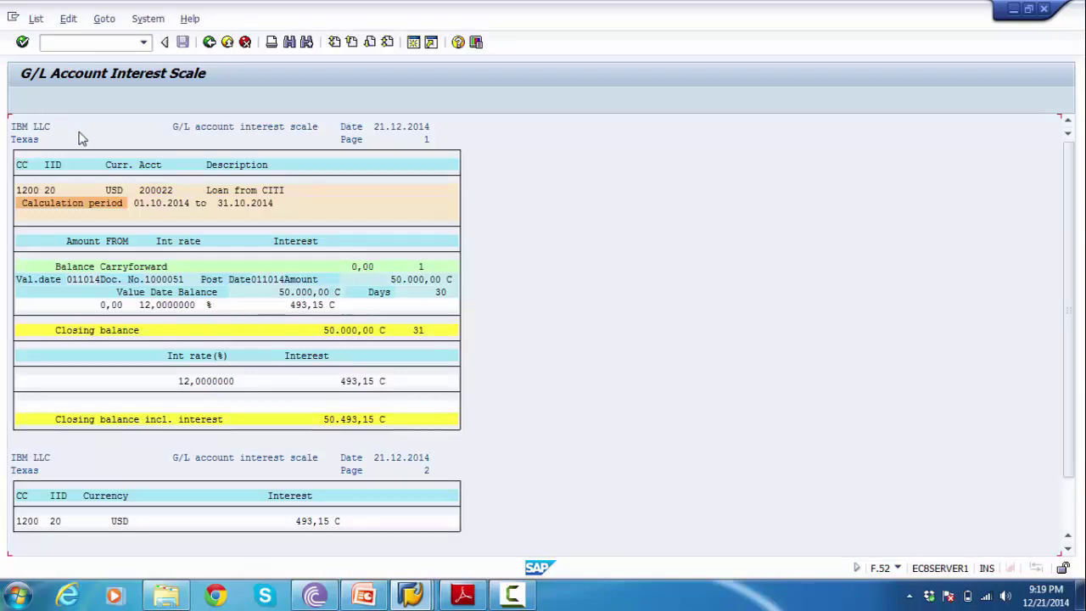
Examine the interest scale's header for company code, interest indicator, account, description and calculation period.
left_click(23, 170)
left_click(55, 170)
left_click(50, 195)
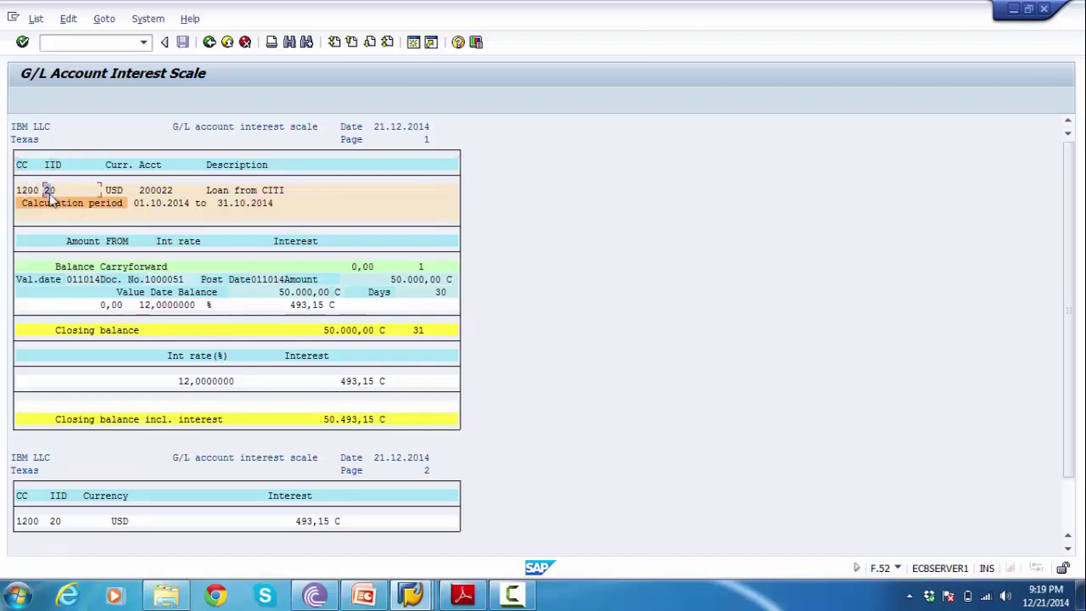
left_click(147, 165)
left_click(157, 191)
left_click(218, 197)
left_click(242, 195)
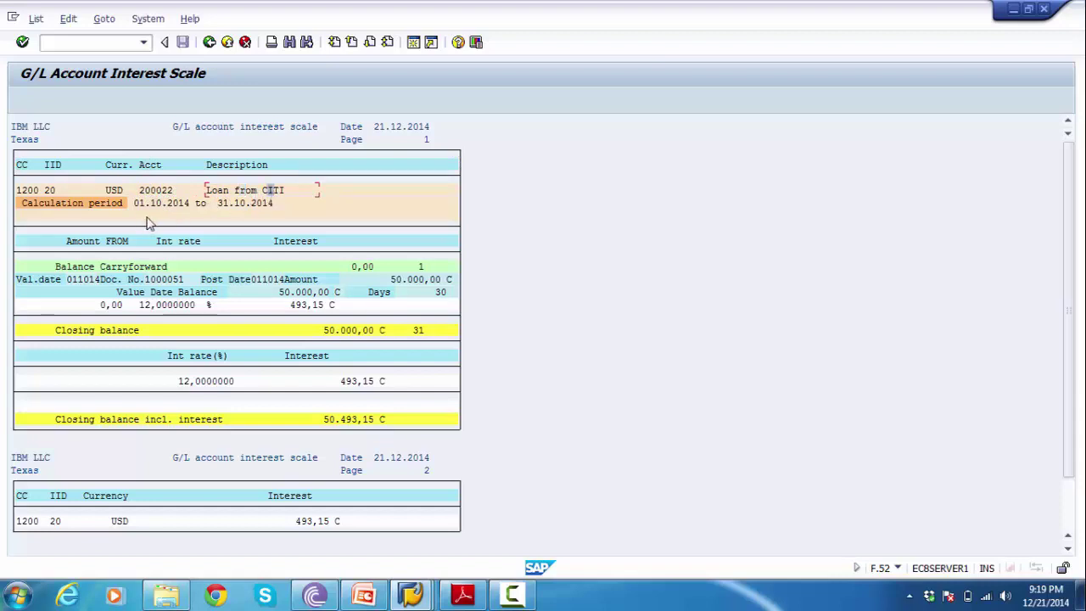
left_click(102, 207)
left_click(164, 204)
left_click(232, 208)
left_click(254, 208)
Examine the interest scale's document line for posting date, amount, value date balance, interest rate, interest and closing balance.
left_click(147, 283)
left_click(255, 282)
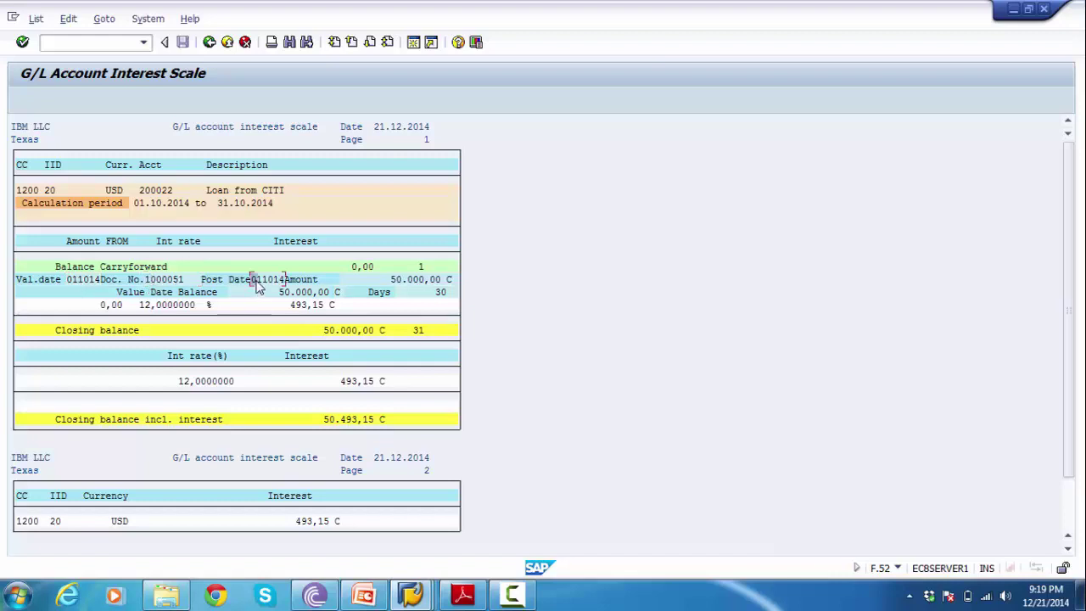
left_click(395, 287)
left_click(288, 297)
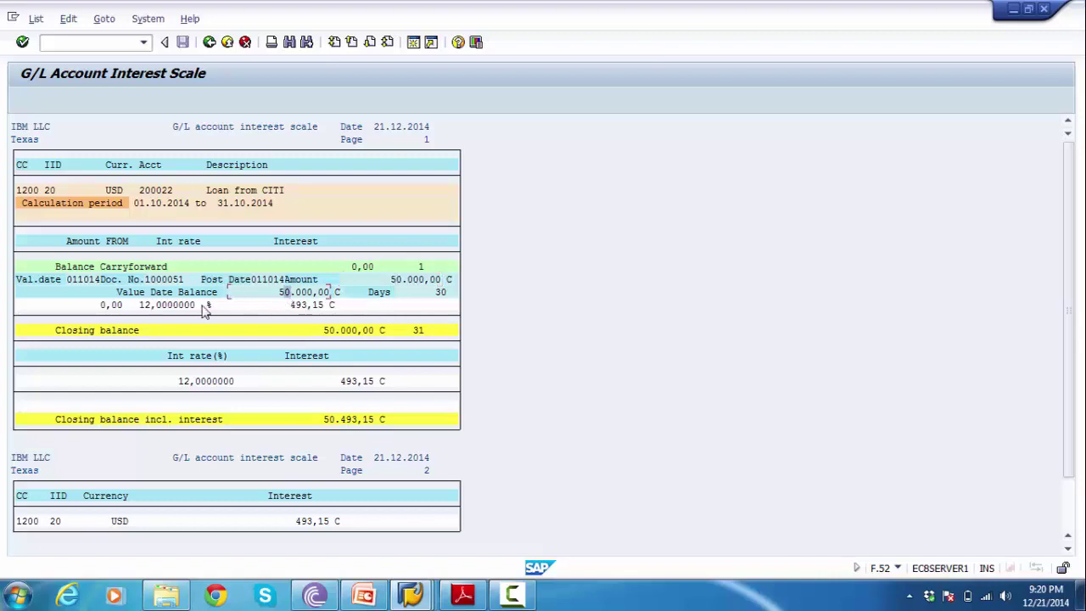
left_click(146, 307)
left_click(182, 307)
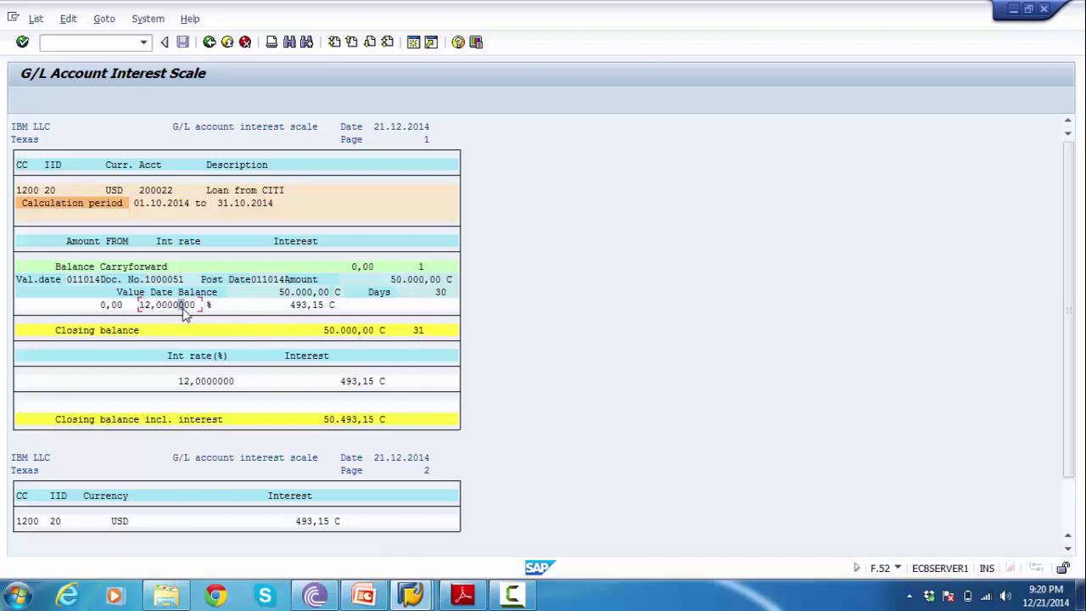
left_click(304, 307)
left_click(283, 307)
left_click(126, 331)
left_click(349, 331)
left_click(193, 357)
left_click(198, 382)
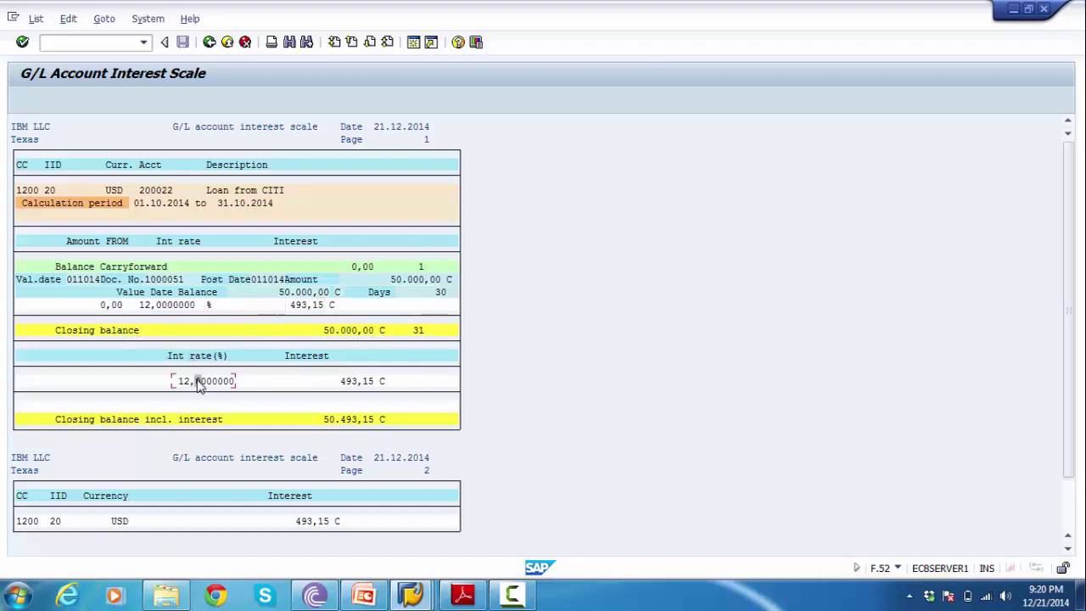
Check the total interest, the closing balance including interest, the summary page and the number of interest days.
left_click(343, 382)
left_click(116, 421)
left_click(185, 421)
left_click(143, 193)
left_click(297, 521)
left_click(290, 497)
left_click(39, 459)
left_click(24, 471)
left_click_drag(1069, 319, 1065, 528)
left_click(382, 294)
left_click(440, 292)
left_click(419, 293)
Open the batch input session overview from the interest scale report.
left_click(147, 20)
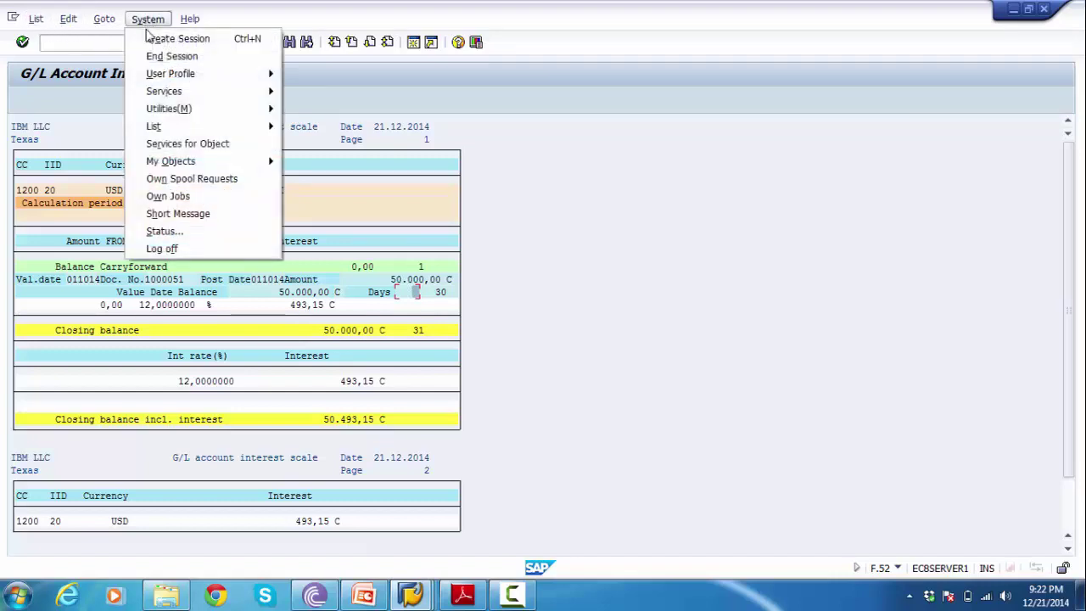
mouse_move(157, 94)
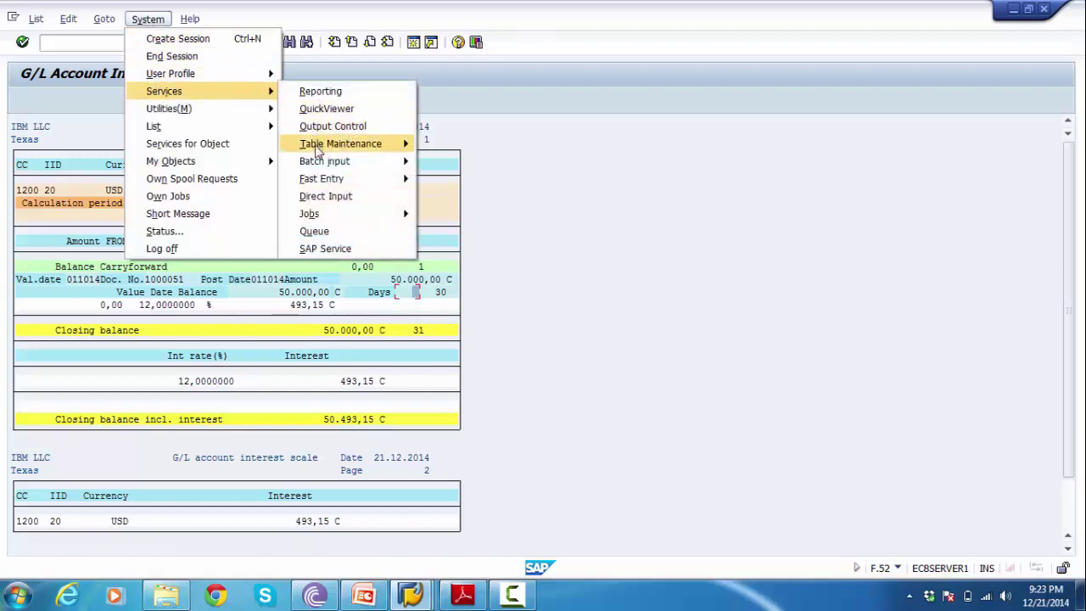
mouse_move(321, 163)
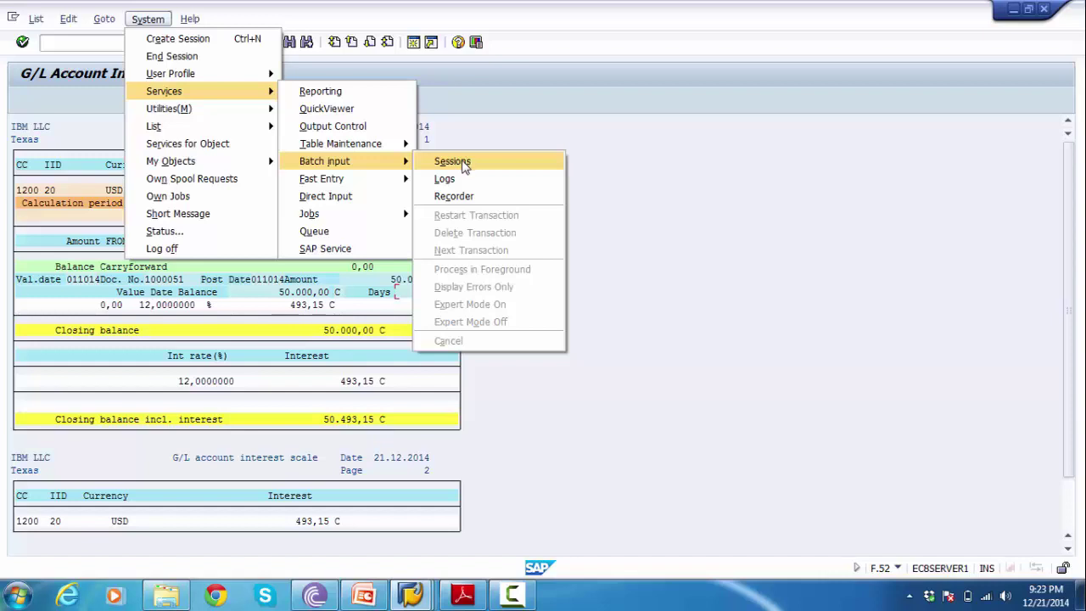
left_click(465, 166)
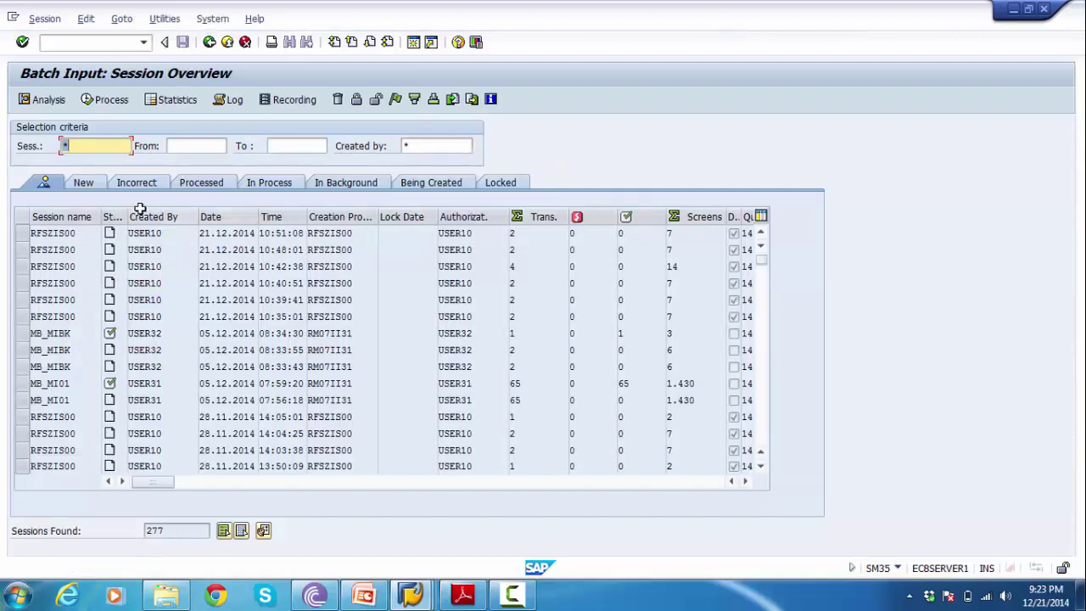
left_click(56, 265)
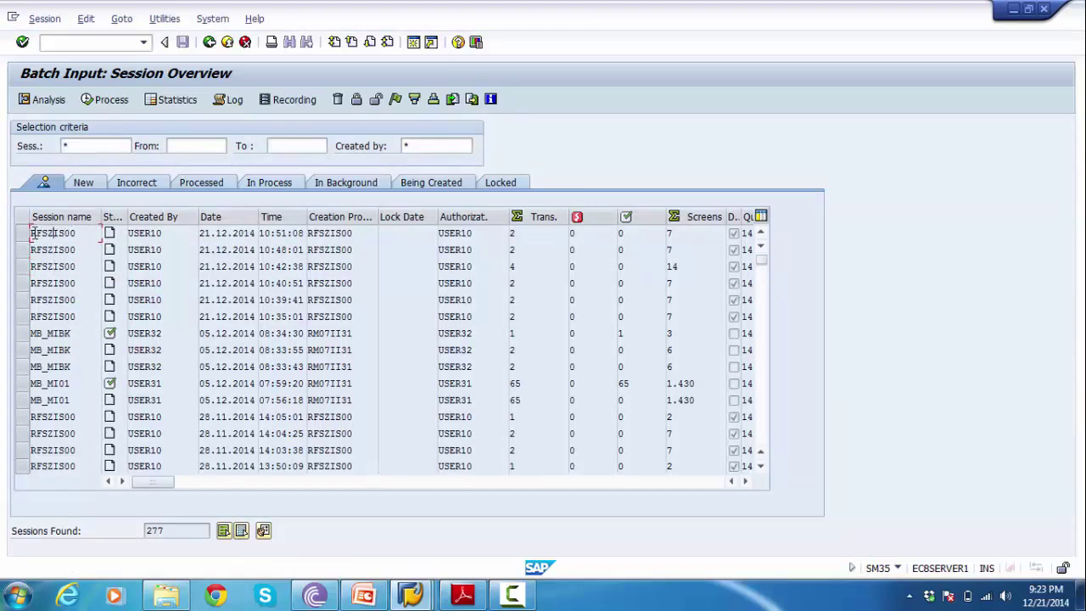
Process the RFSZIS00 session created on 21.12.2014 at 10:51:08 in display errors only mode.
left_click(24, 234)
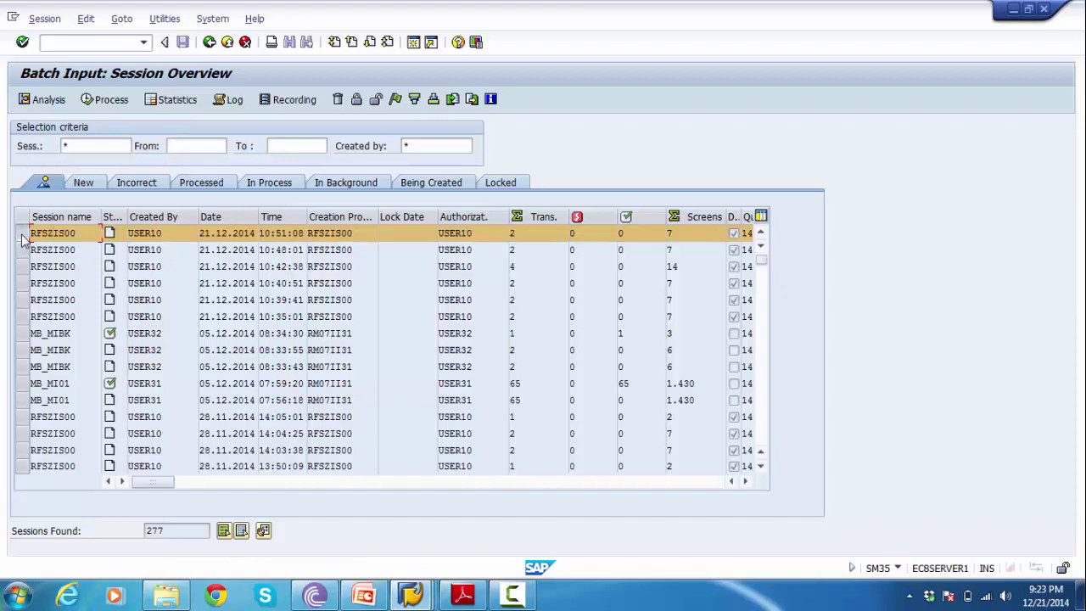
left_click(24, 236)
left_click(23, 236)
left_click(100, 104)
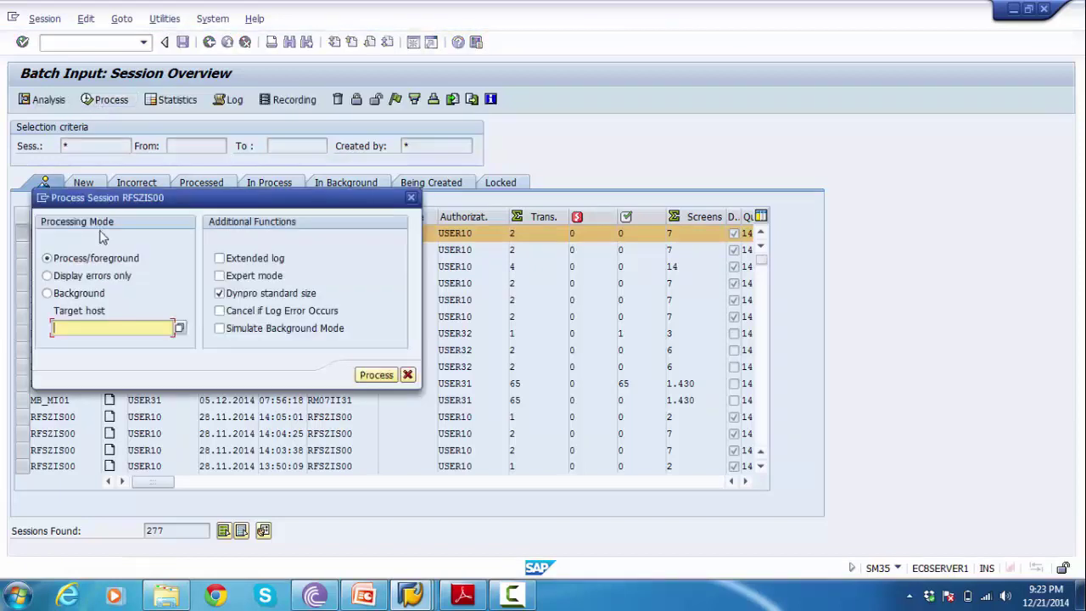
left_click(77, 279)
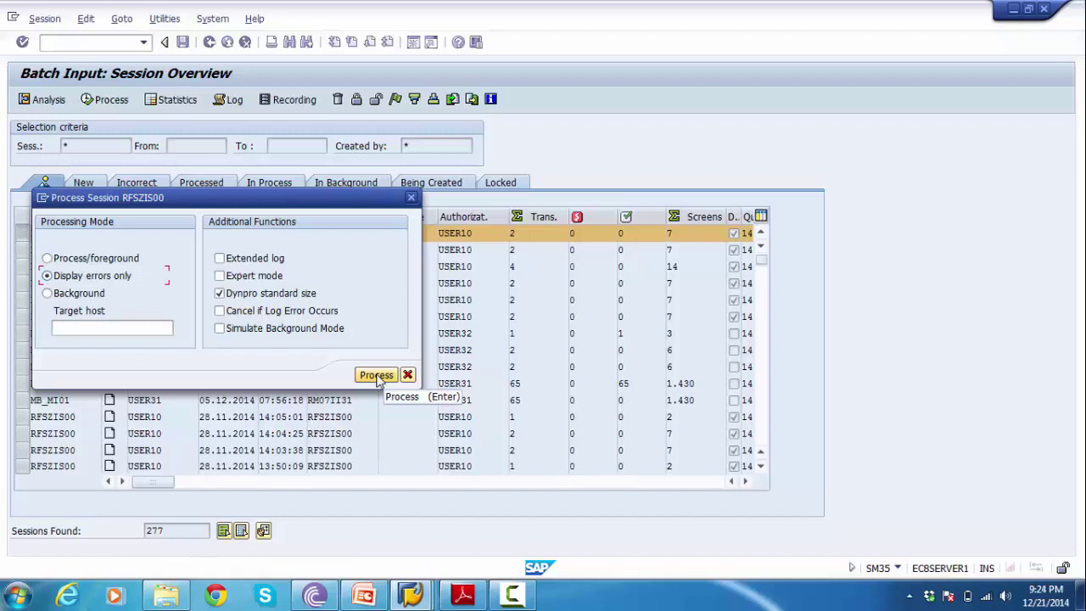
left_click(378, 376)
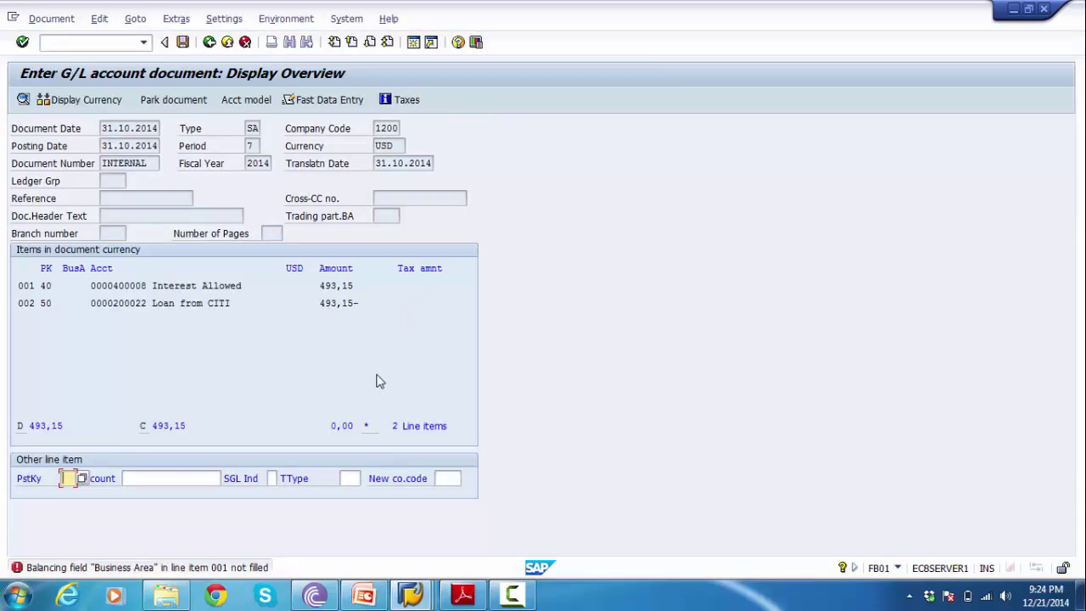
Assign business area 1210 to the Interest Allowed line item and dismiss the account assignment model prompt.
double_click(169, 291)
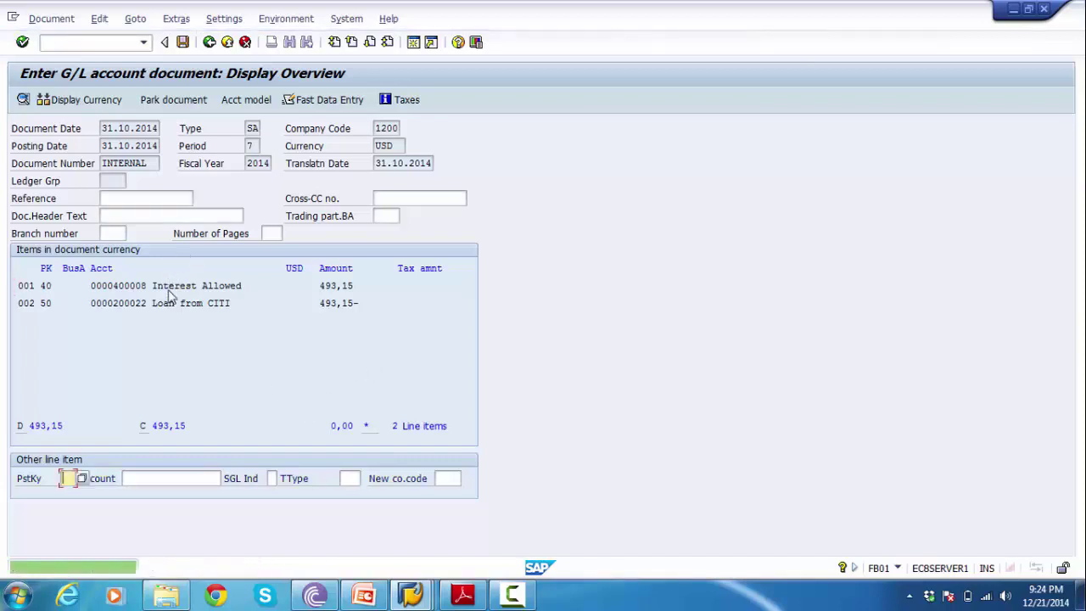
double_click(159, 285)
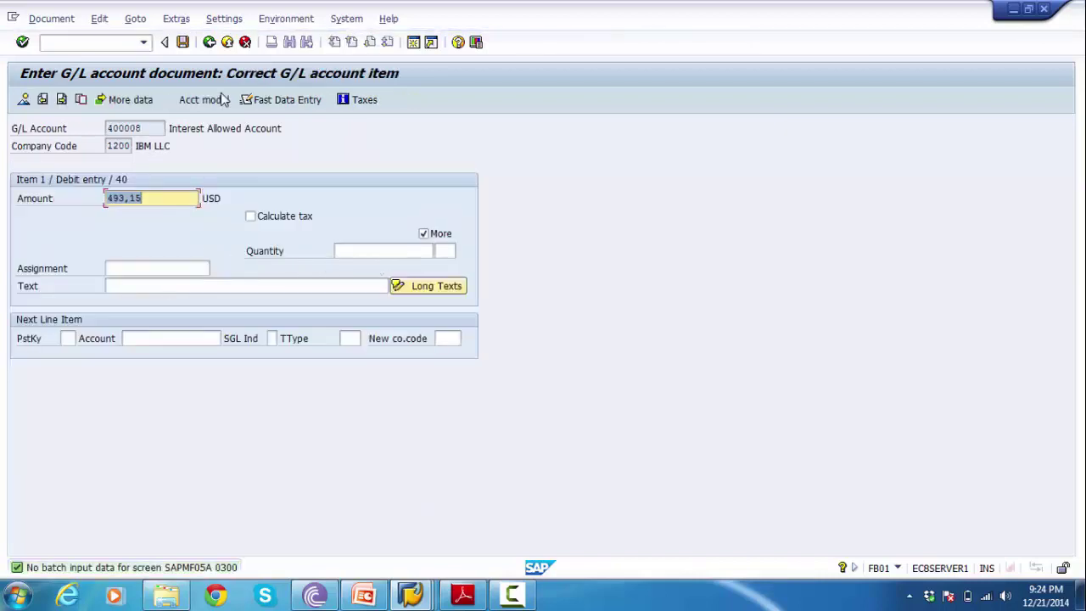
left_click(194, 100)
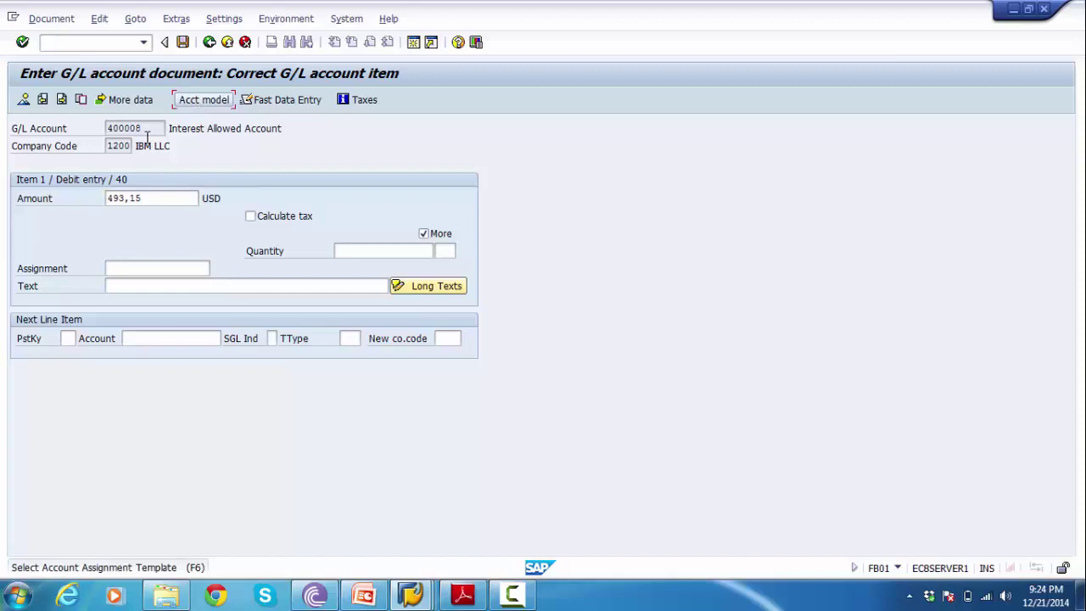
left_click(192, 102)
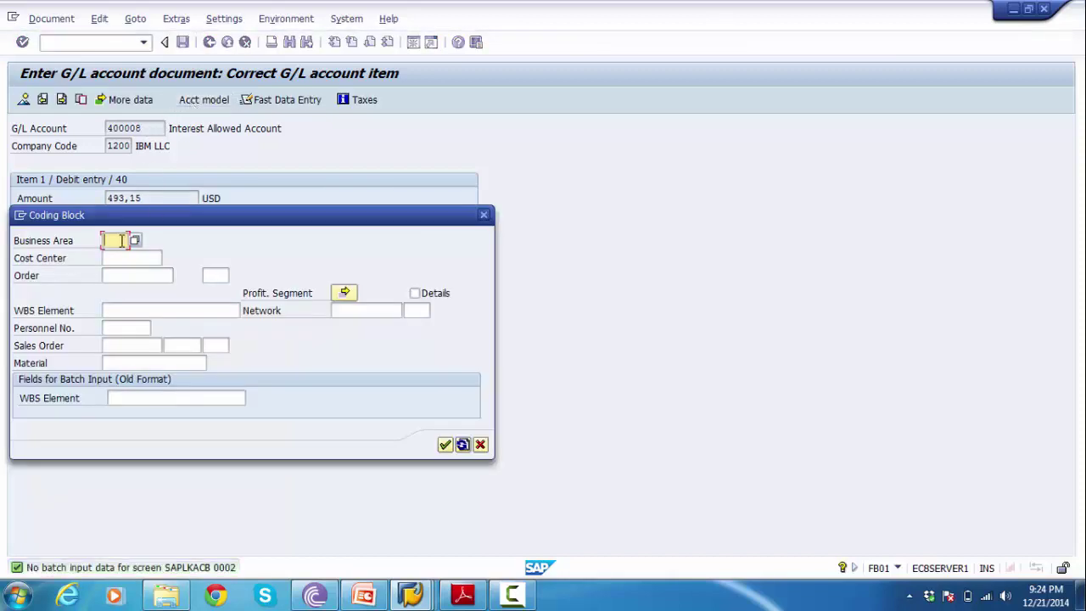
left_click(136, 241)
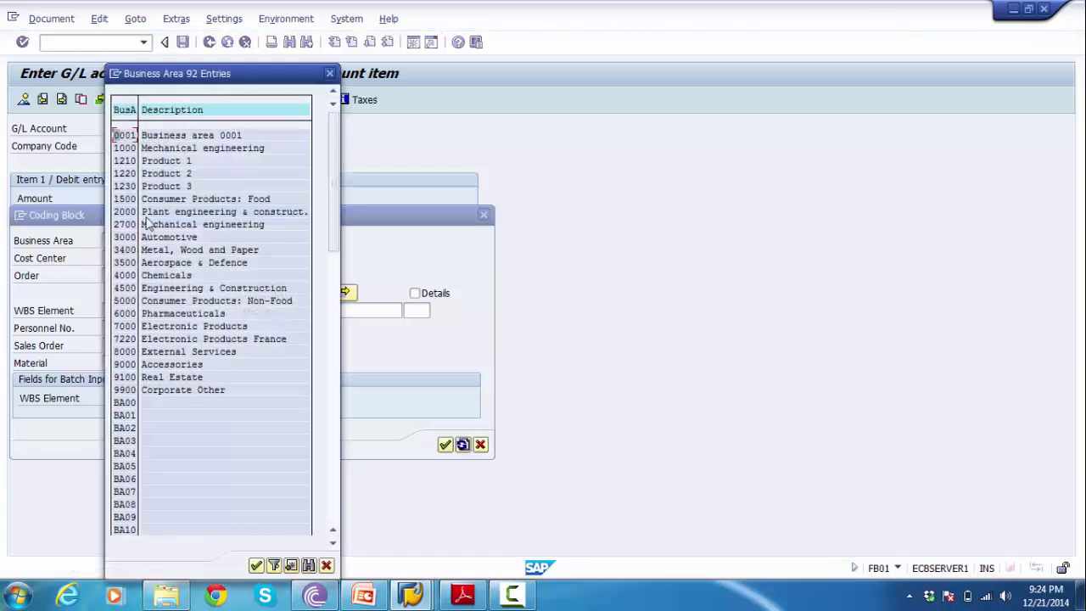
double_click(149, 161)
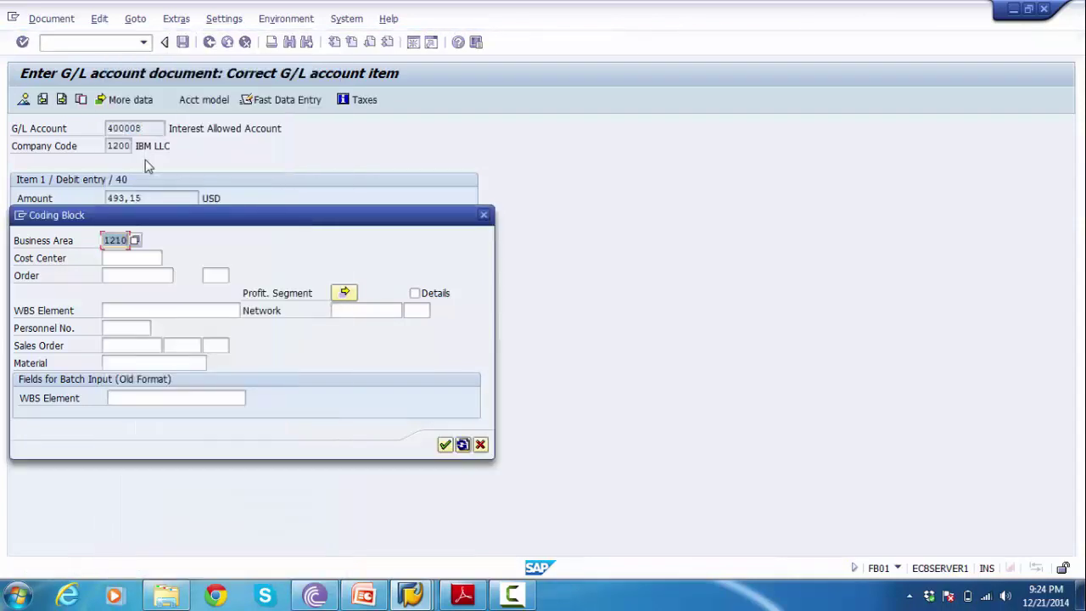
left_click(444, 445)
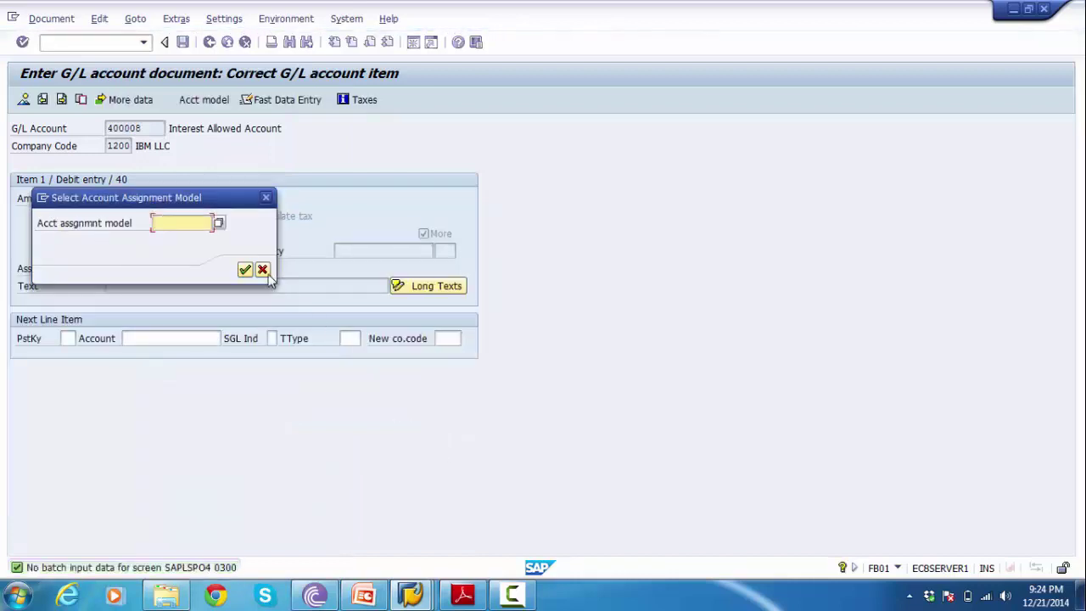
left_click(262, 270)
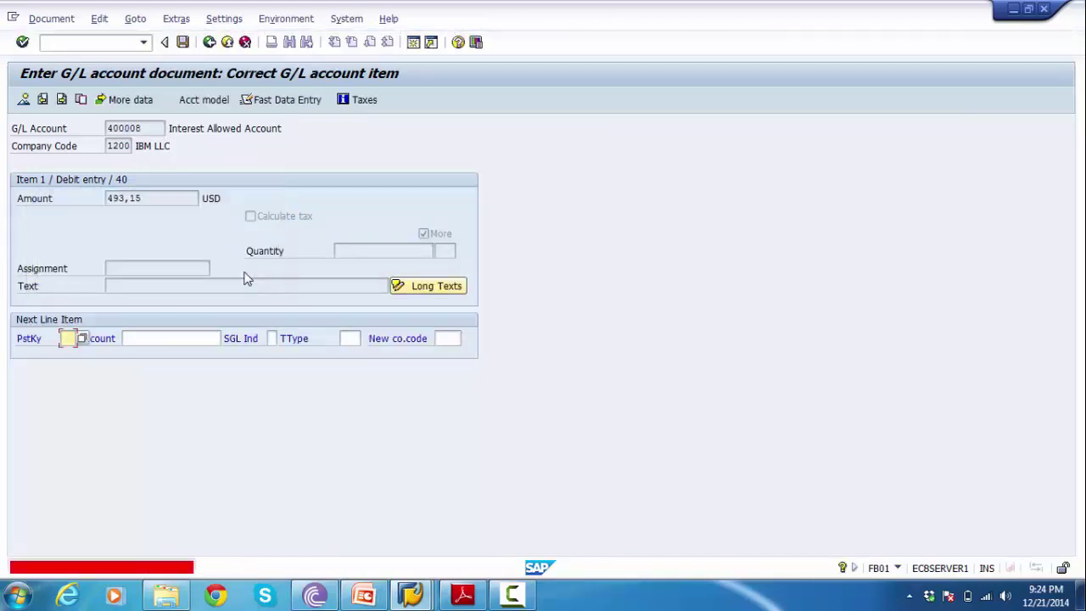
key("Return")
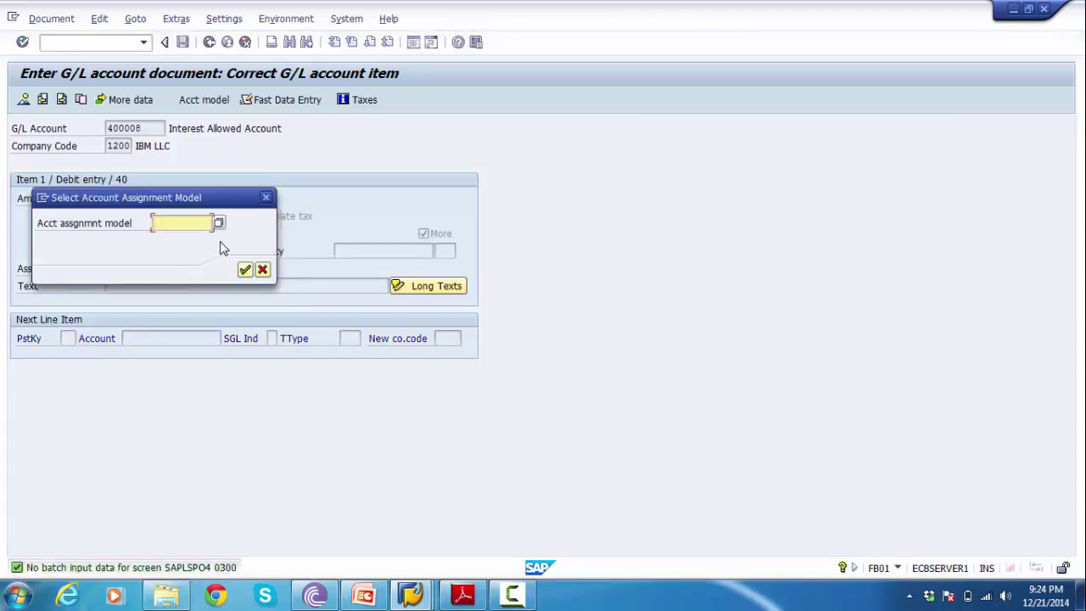
left_click(219, 226)
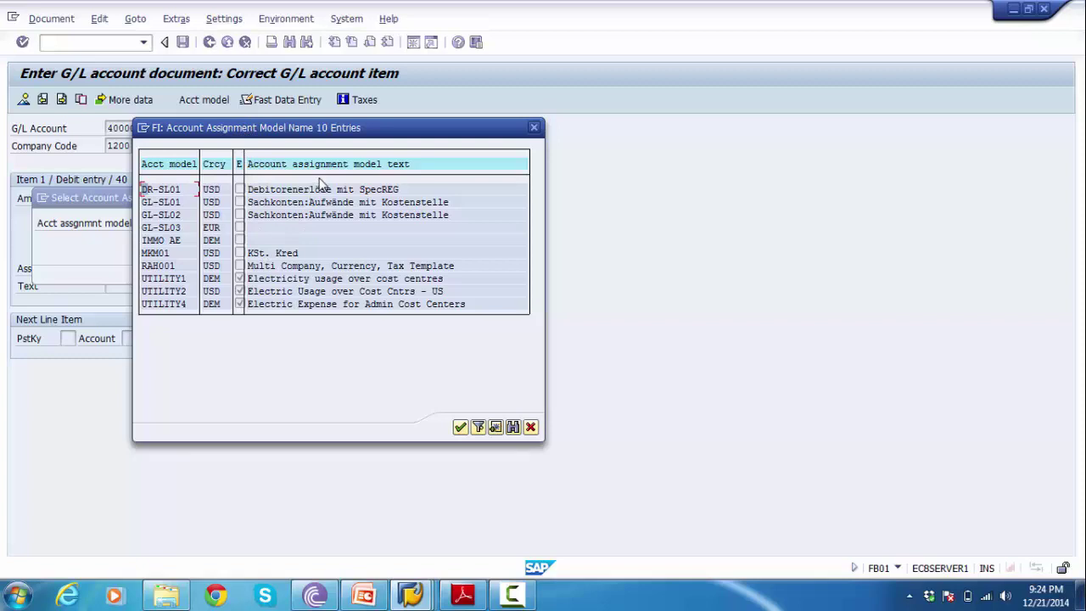
left_click(530, 427)
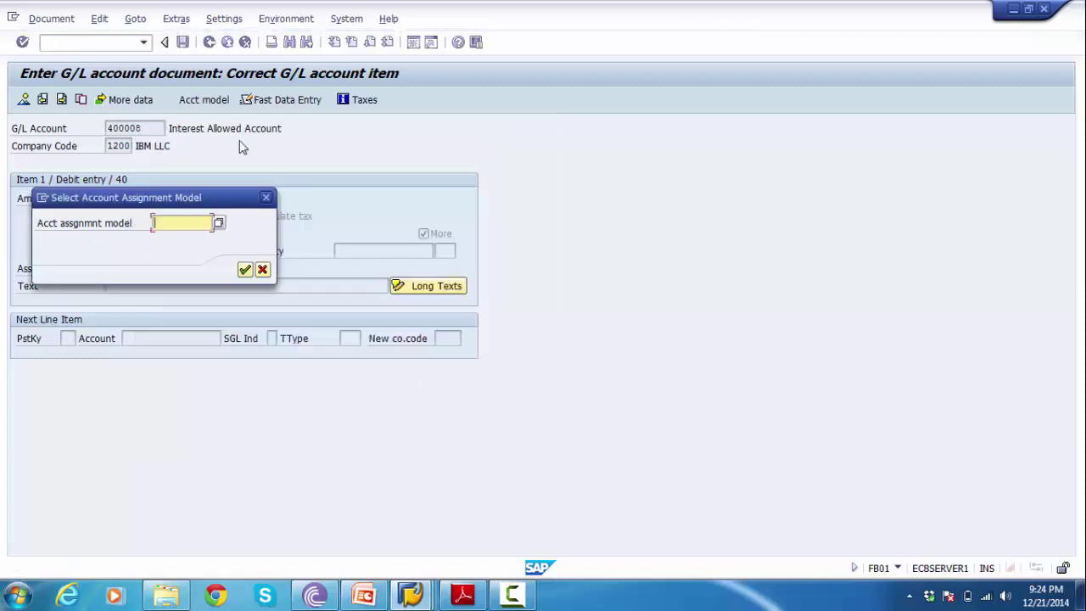
left_click(266, 198)
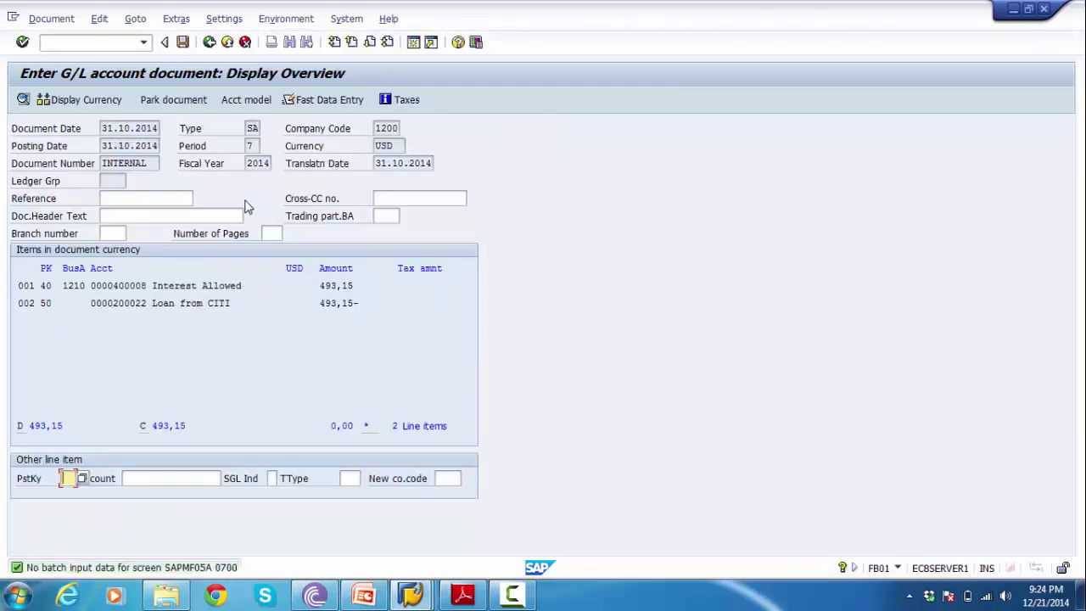
Review the Interest Allowed and Loan from CITI line items, post the document and exit batch input.
left_click(176, 293)
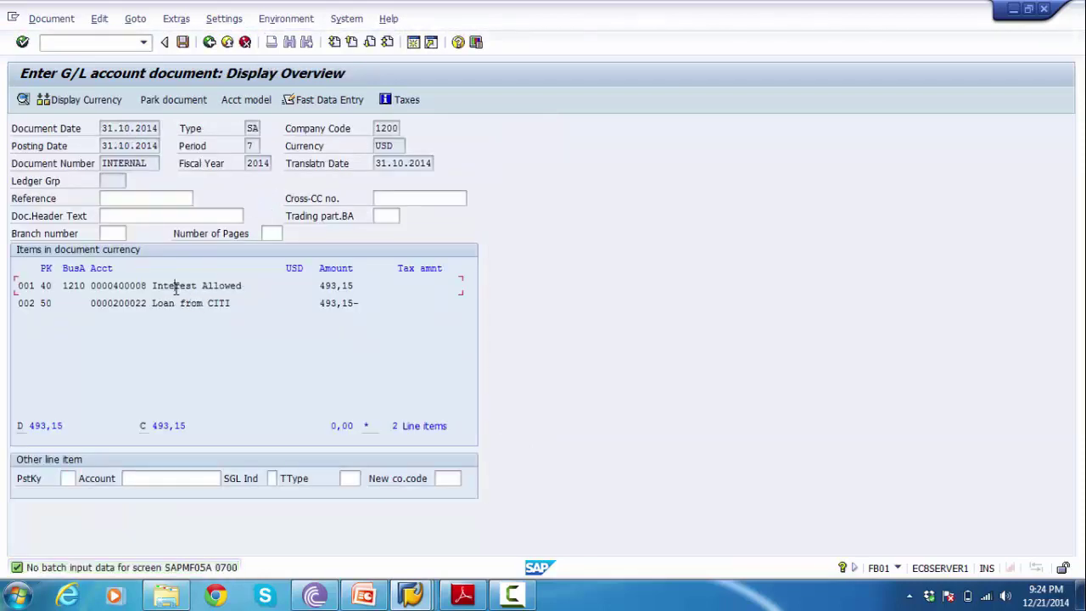
left_click_drag(130, 288, 386, 312)
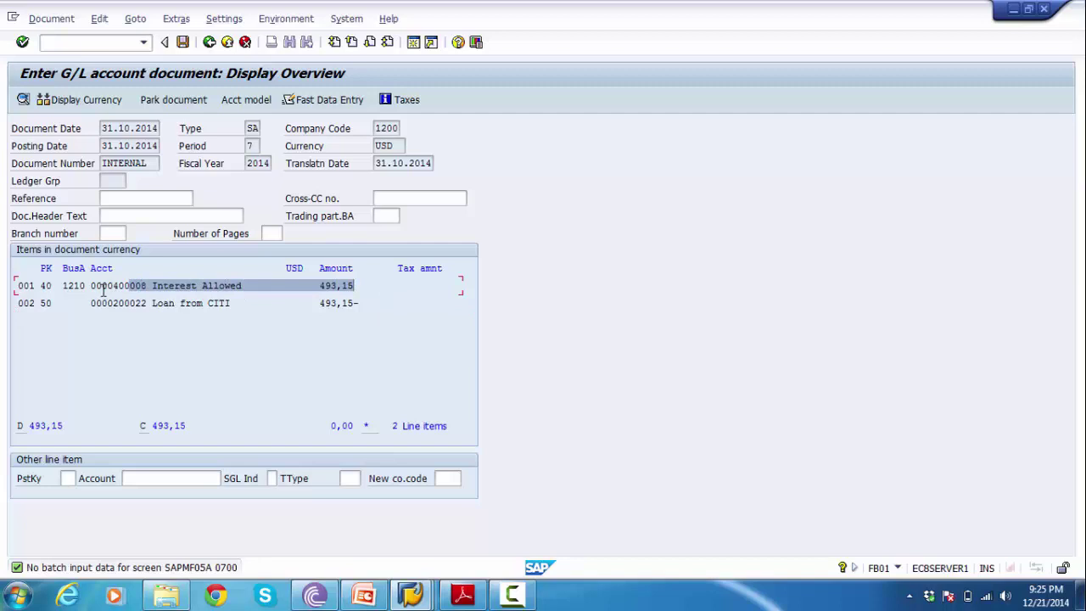
left_click_drag(152, 286, 356, 286)
left_click_drag(148, 303, 369, 303)
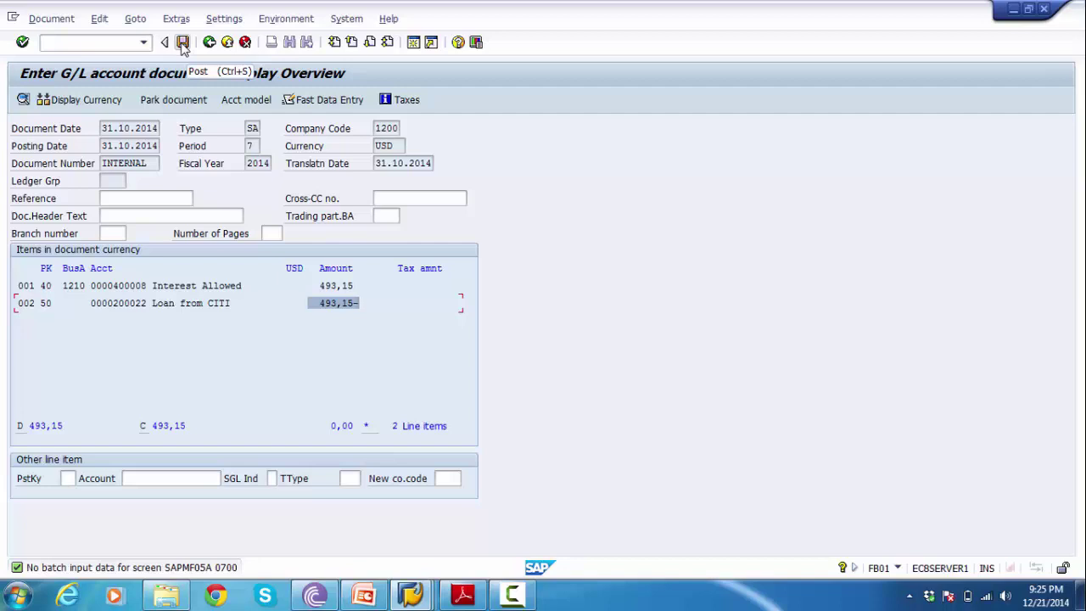
left_click(182, 42)
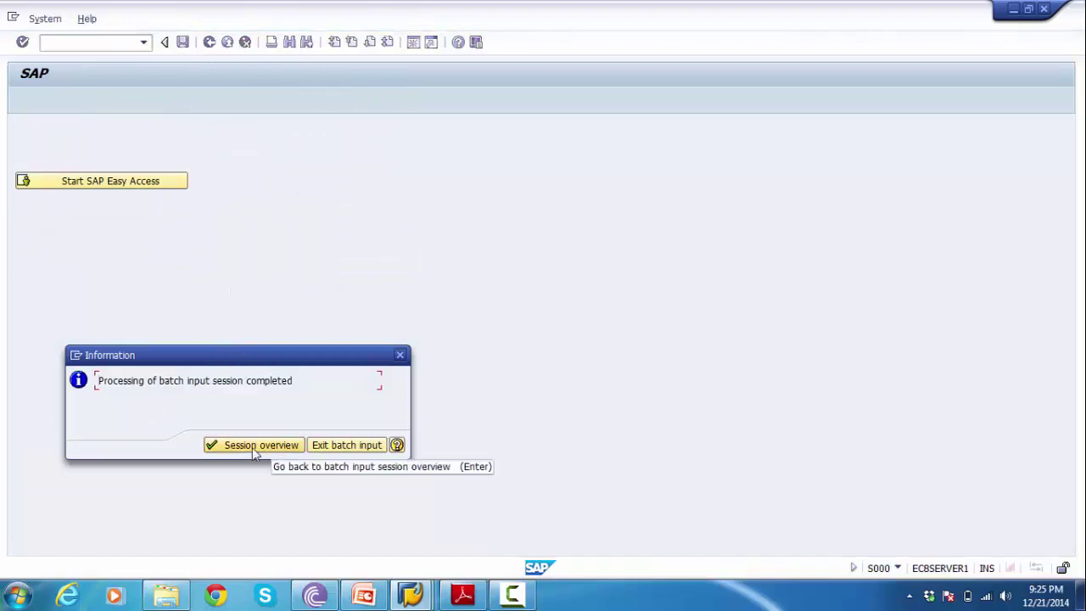
left_click(345, 448)
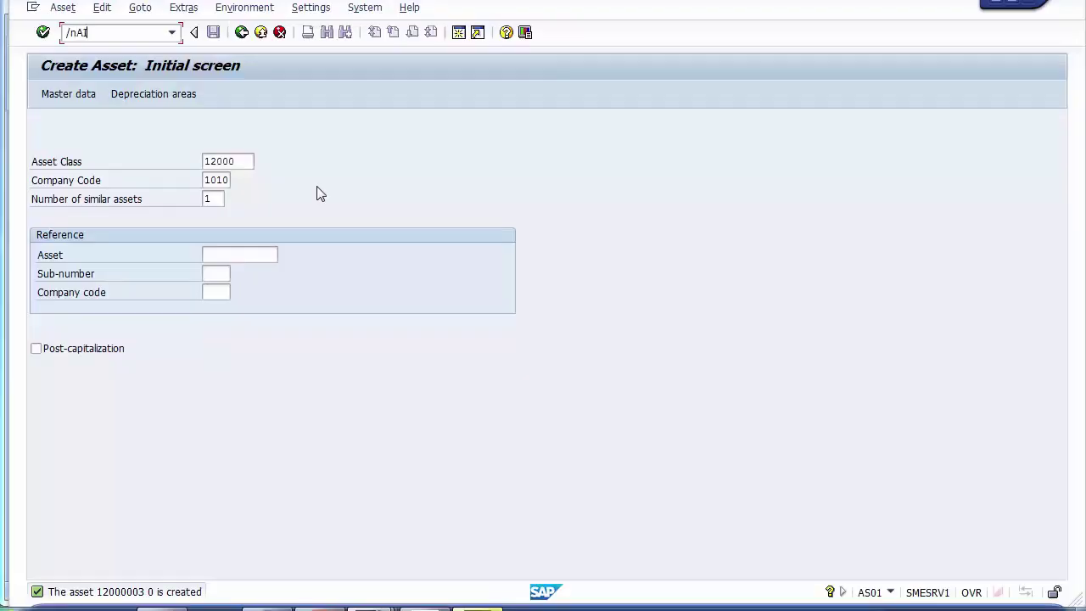
Open transaction AIAB and replace the asset with CWIP Building, 18000000, picked from the value list.
type("IAB")
key("Return")
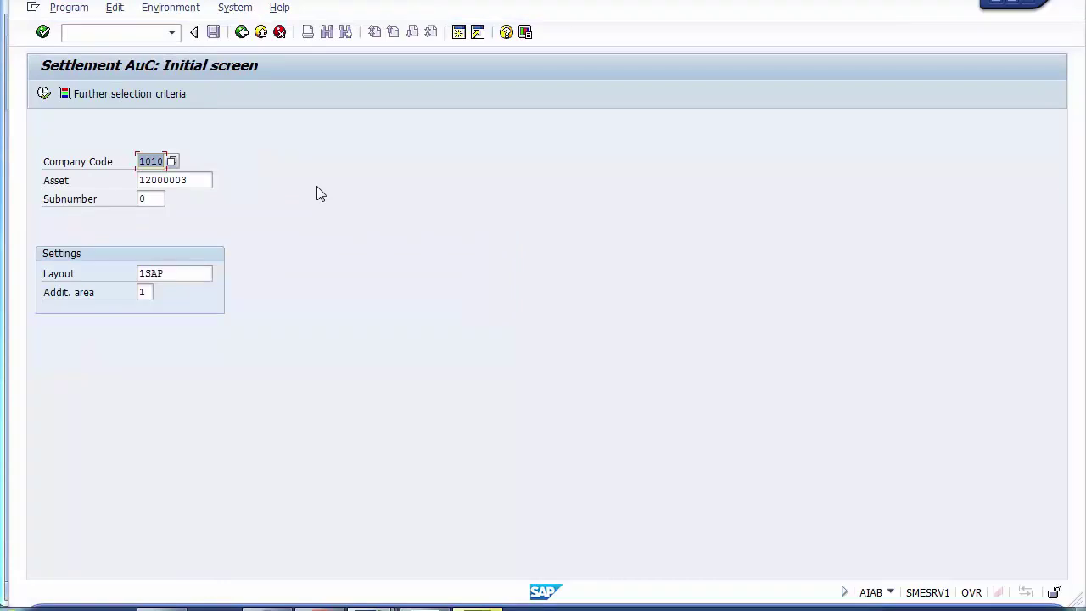
left_click(153, 162)
left_click(192, 180)
key("BackSpace")
key("BackSpace")
key("BackSpace")
key("BackSpace")
key("BackSpace")
key("BackSpace")
key("BackSpace")
key("BackSpace")
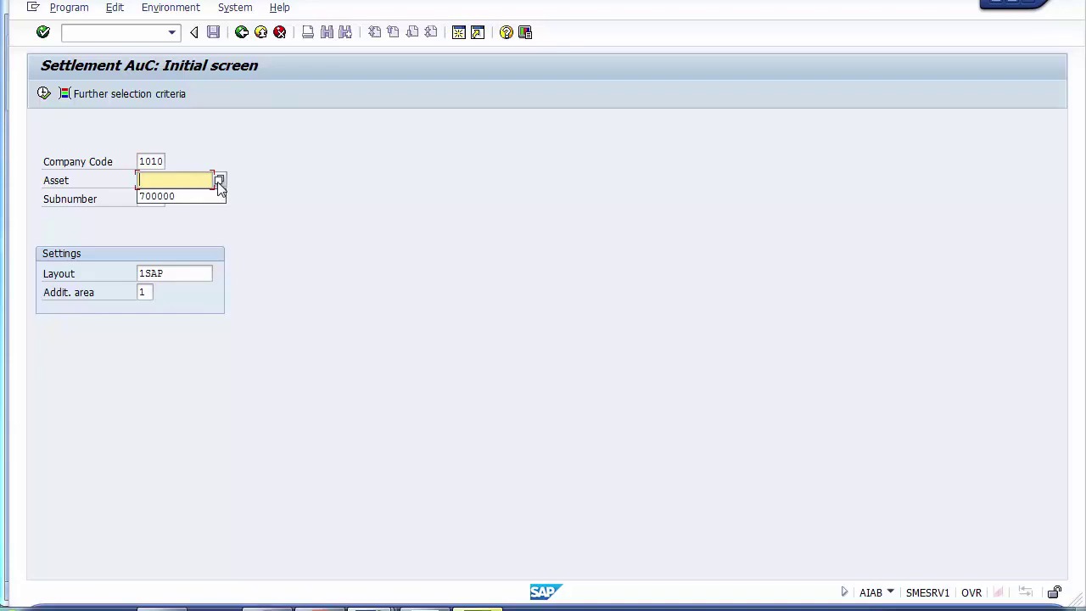
left_click(219, 180)
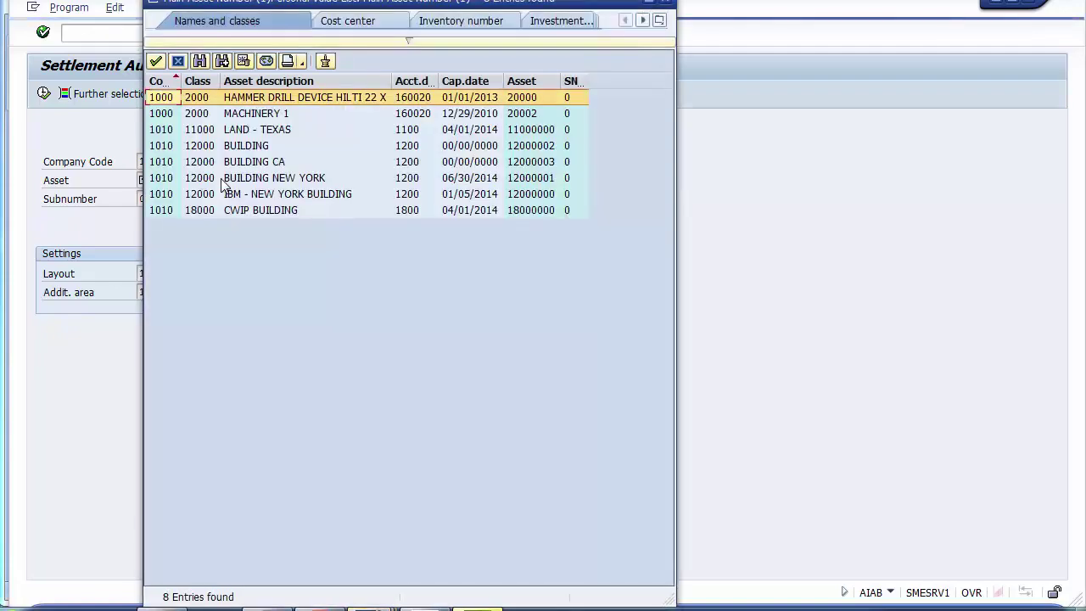
left_click(249, 216)
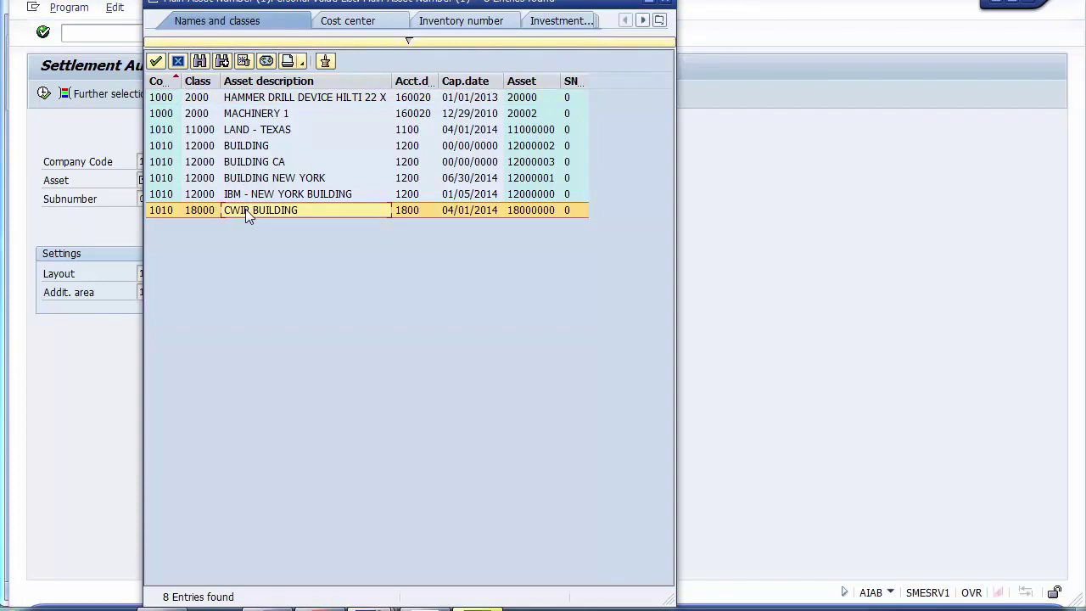
double_click(258, 213)
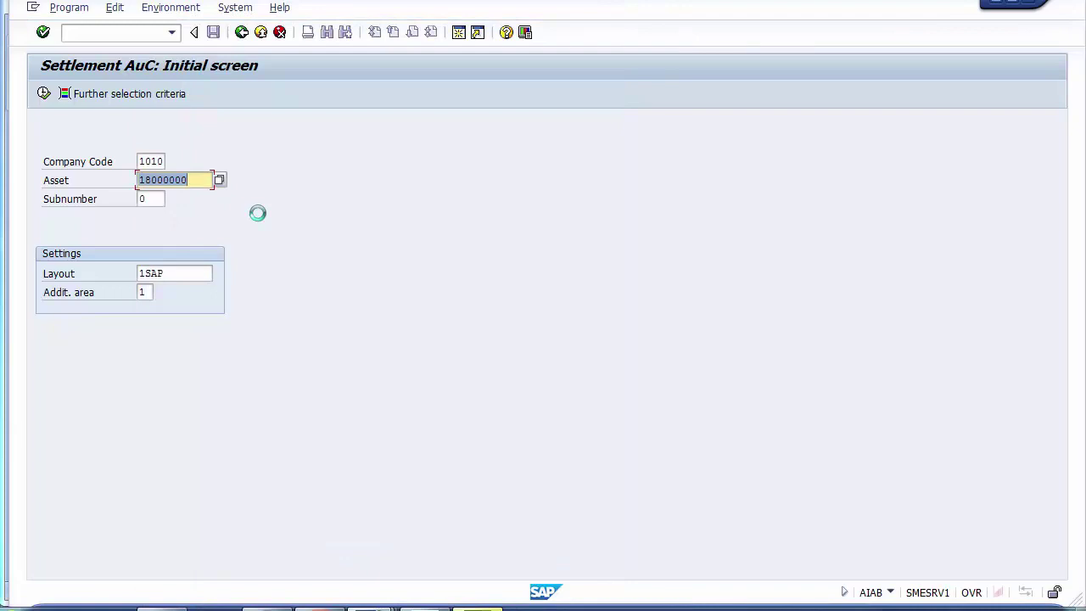
Check company code 1010 and asset 18000000, and execute the selection to list the asset's line items.
left_click(161, 161)
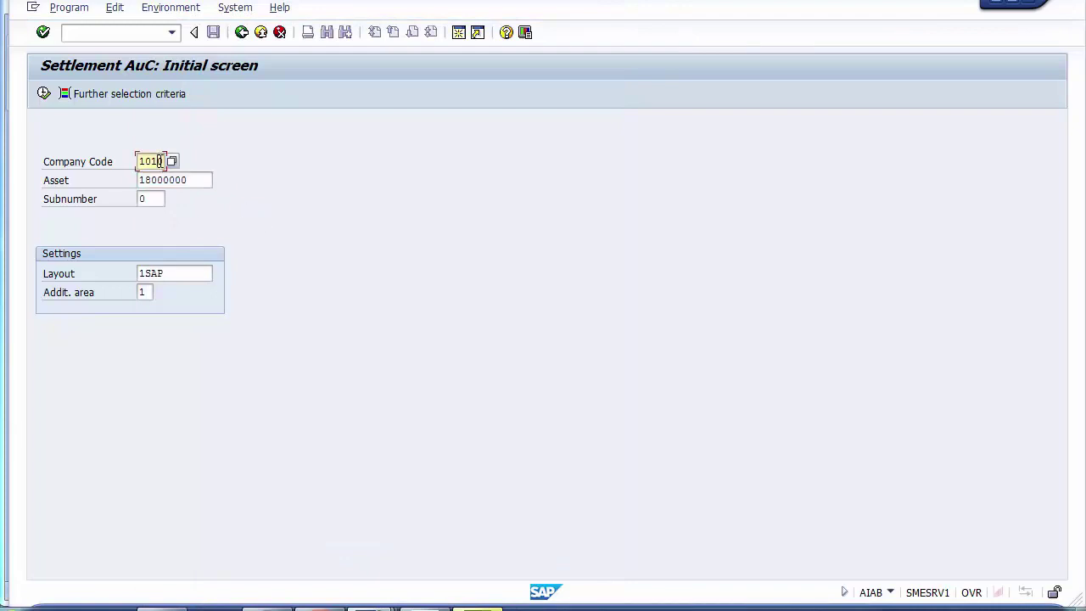
left_click(193, 178)
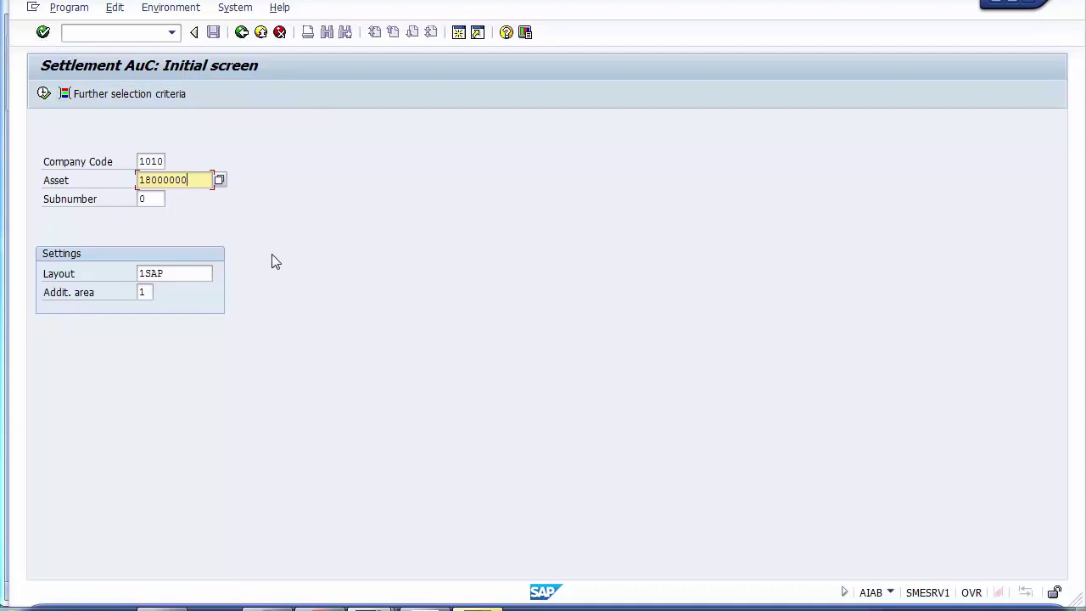
key("Return")
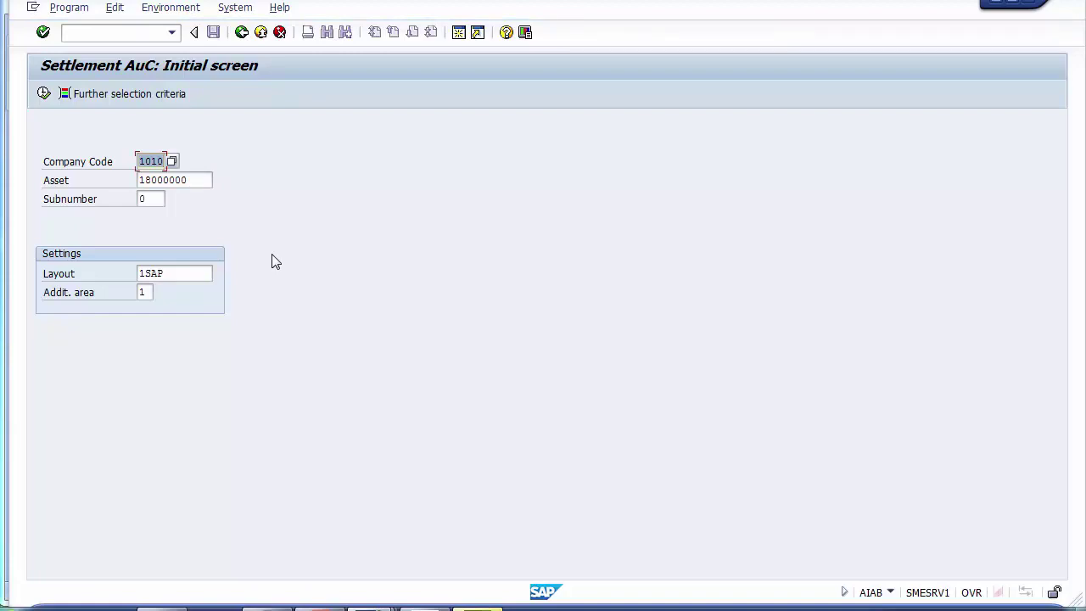
left_click(44, 94)
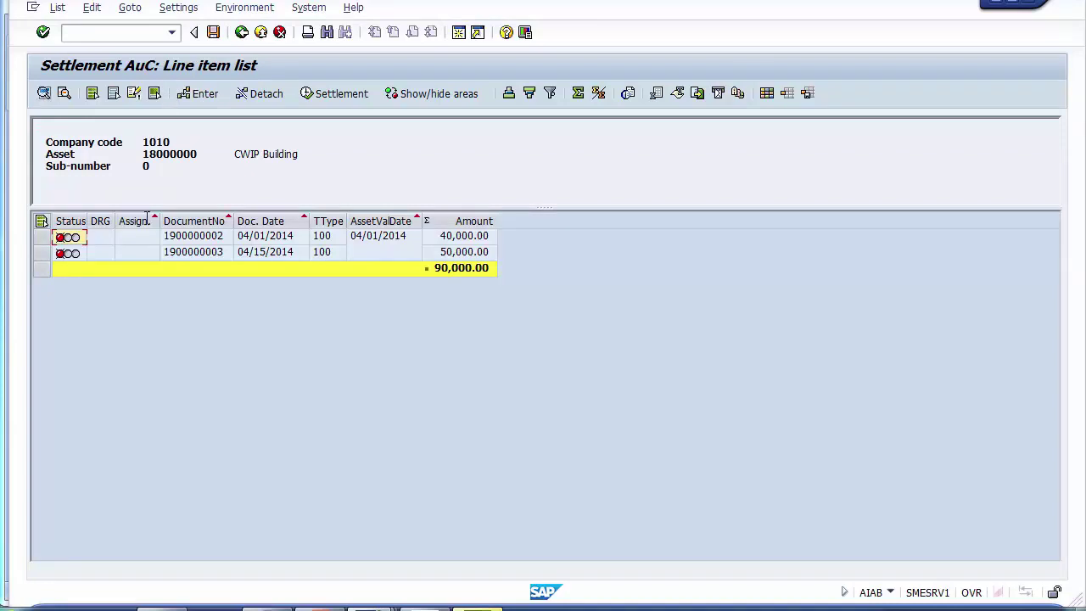
Examine the 40,000.00 and 50,000.00 acquisition line items of the CWIP Building one after the other.
left_click(41, 236)
left_click(41, 252)
left_click(41, 236)
left_click(40, 252)
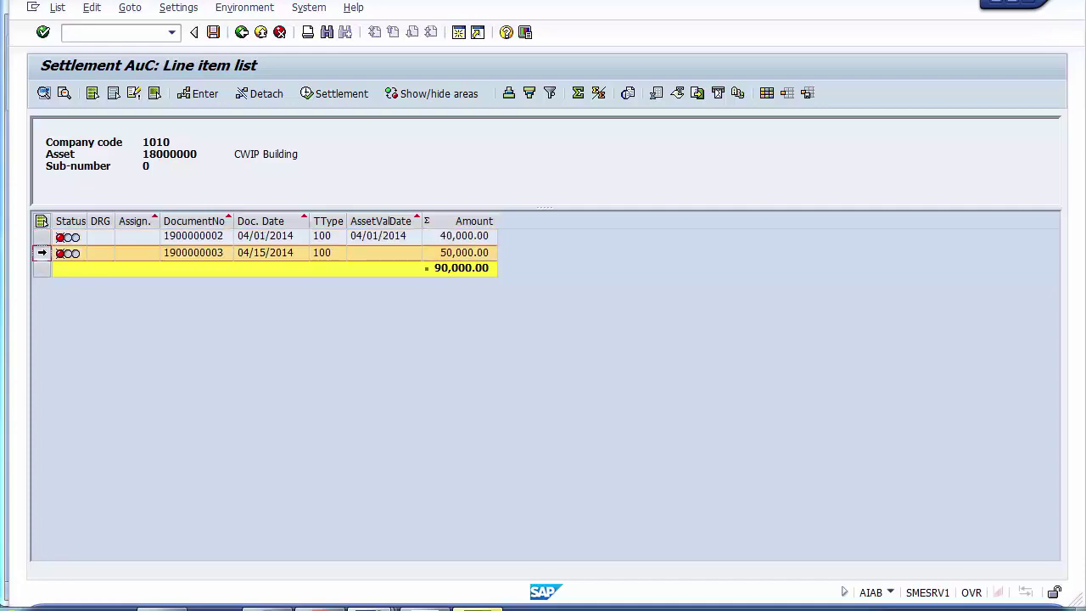
In the SAP Easy Access session, open AW01N and examine the CWIP Building's acquisition transactions and planned APC value.
left_click(352, 603)
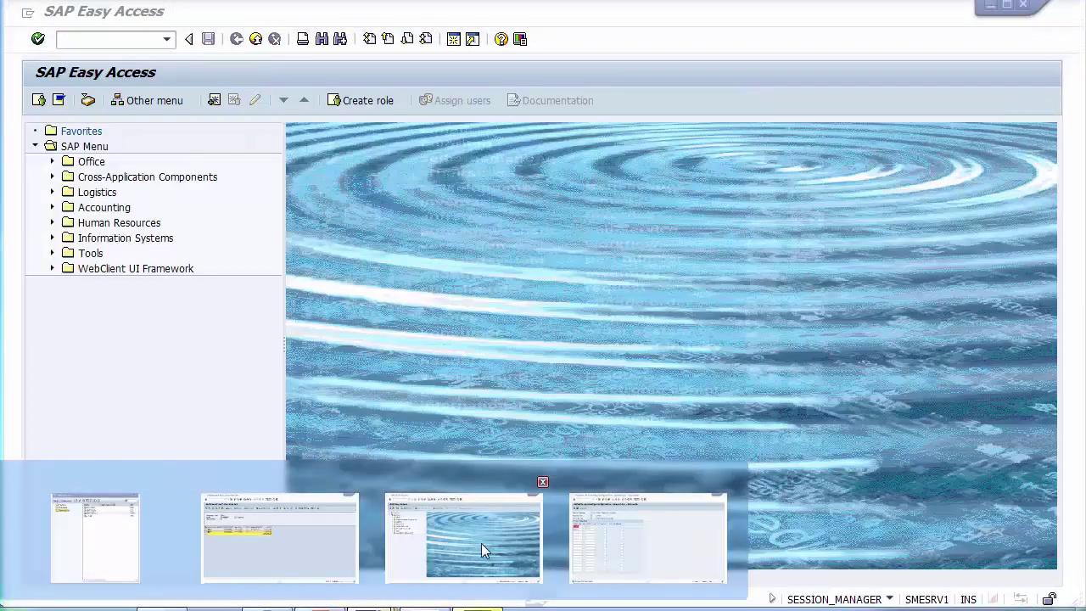
left_click(481, 543)
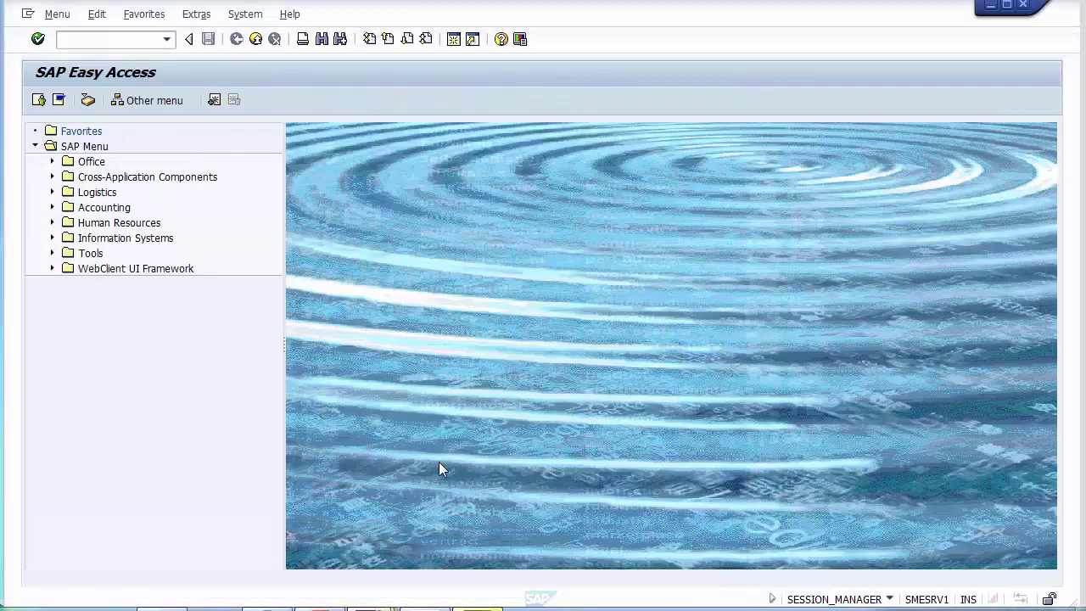
type("Aw01n")
key("Return")
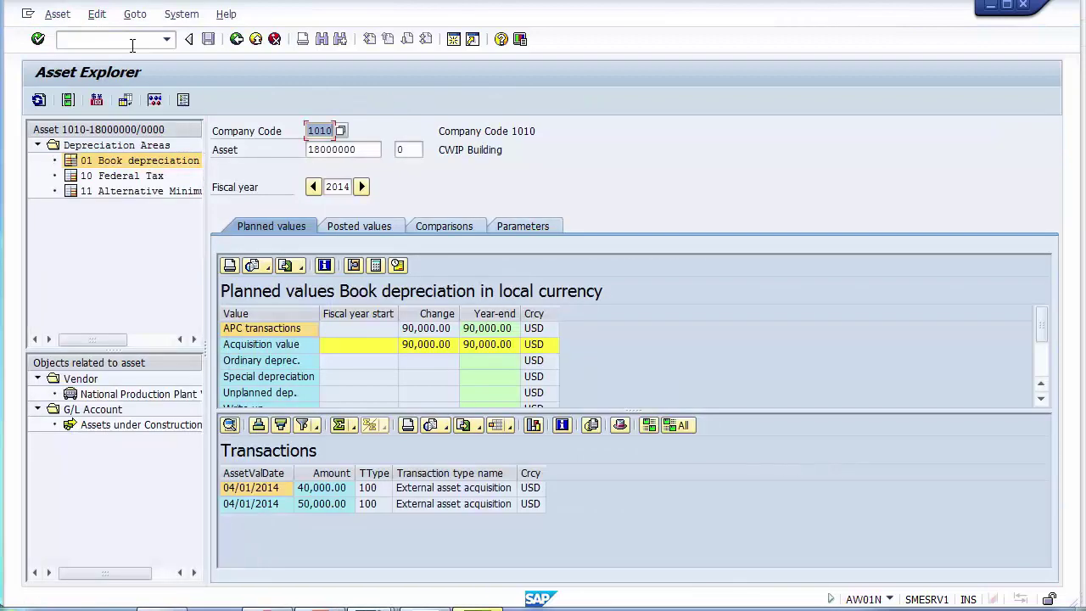
left_click(307, 489)
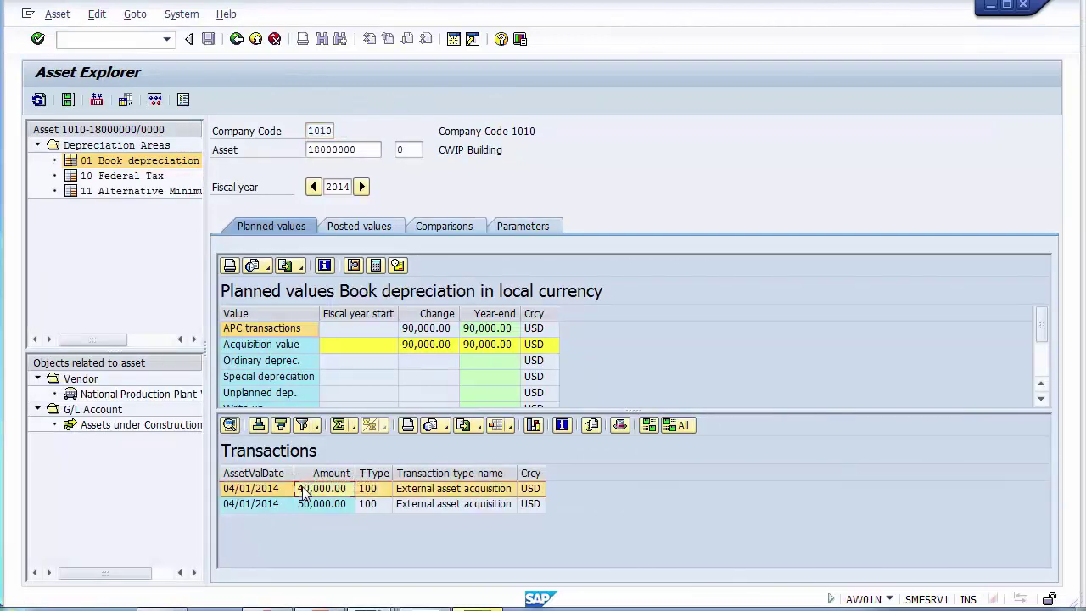
left_click(305, 504)
left_click(310, 490)
left_click(316, 504)
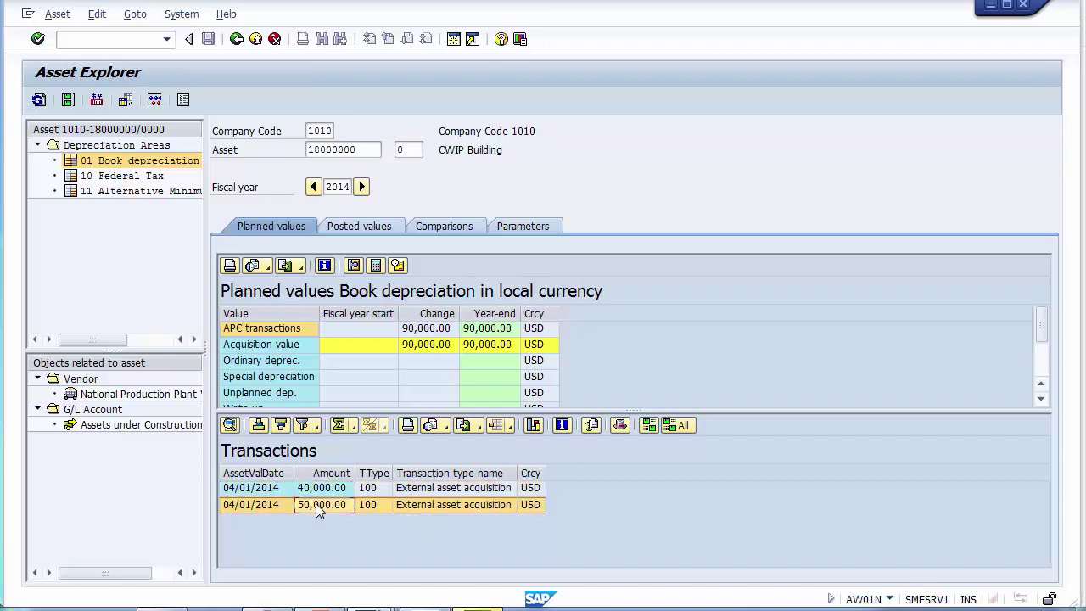
left_click(432, 335)
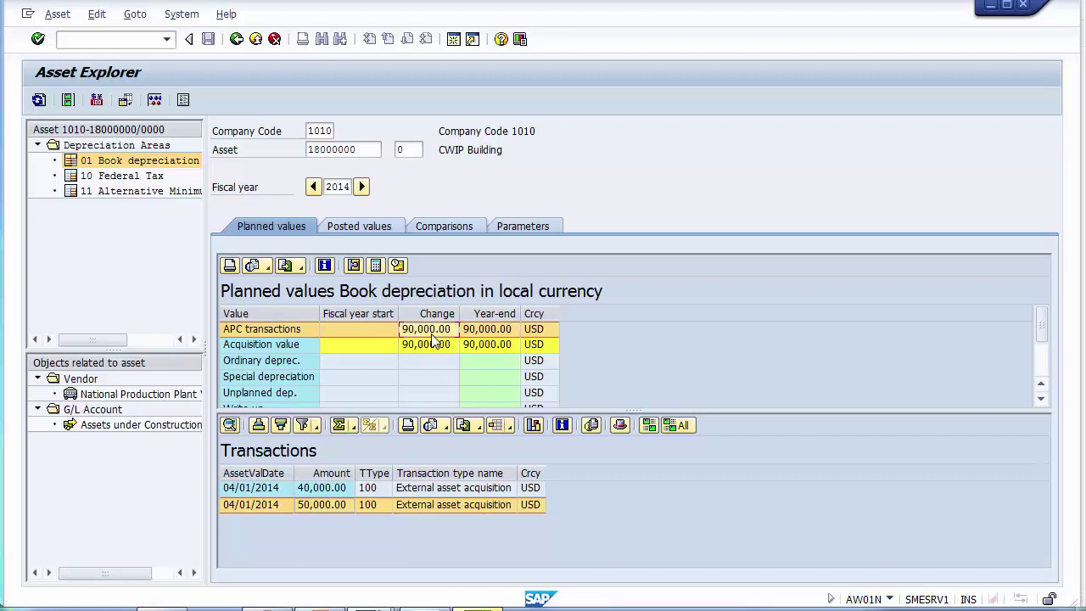
left_click_drag(437, 150, 513, 151)
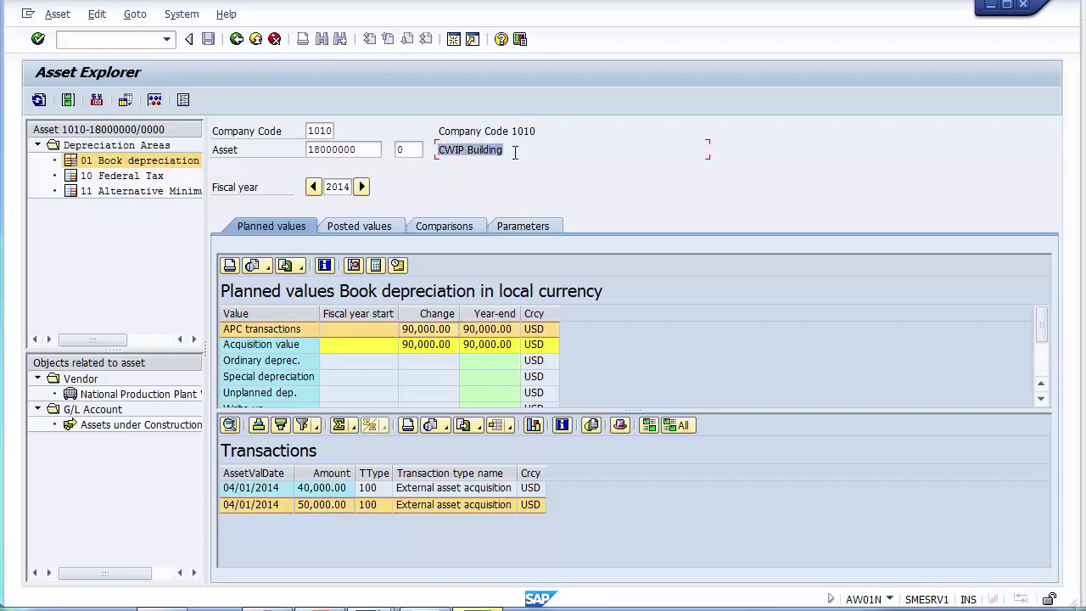
Return to the AuC settlement list, select the 50,000.00 line item and start entering its distribution rules.
key("alt+Tab")
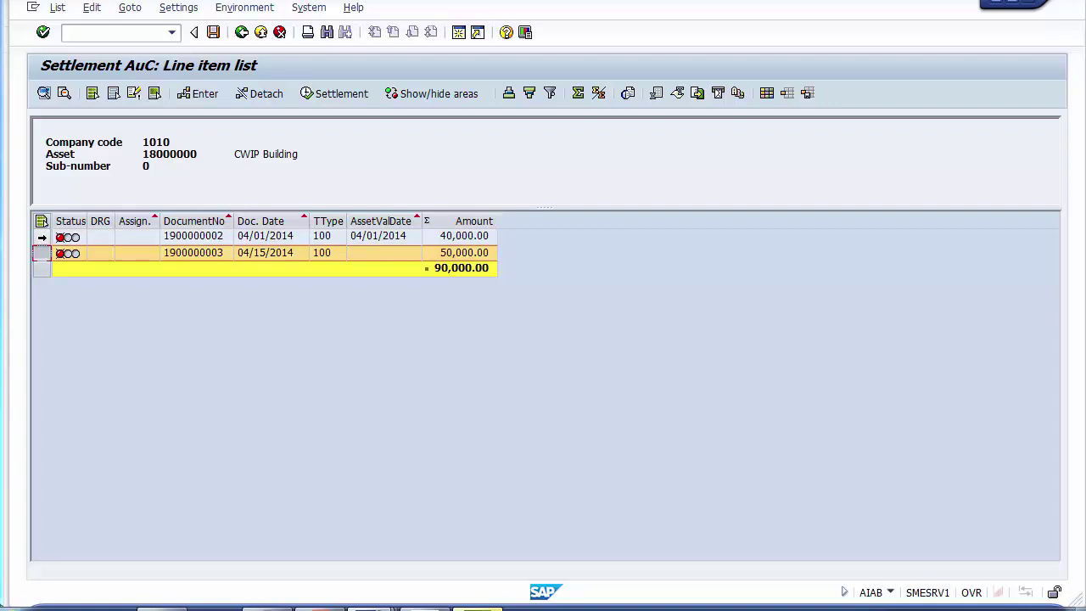
left_click(41, 237, "ctrl")
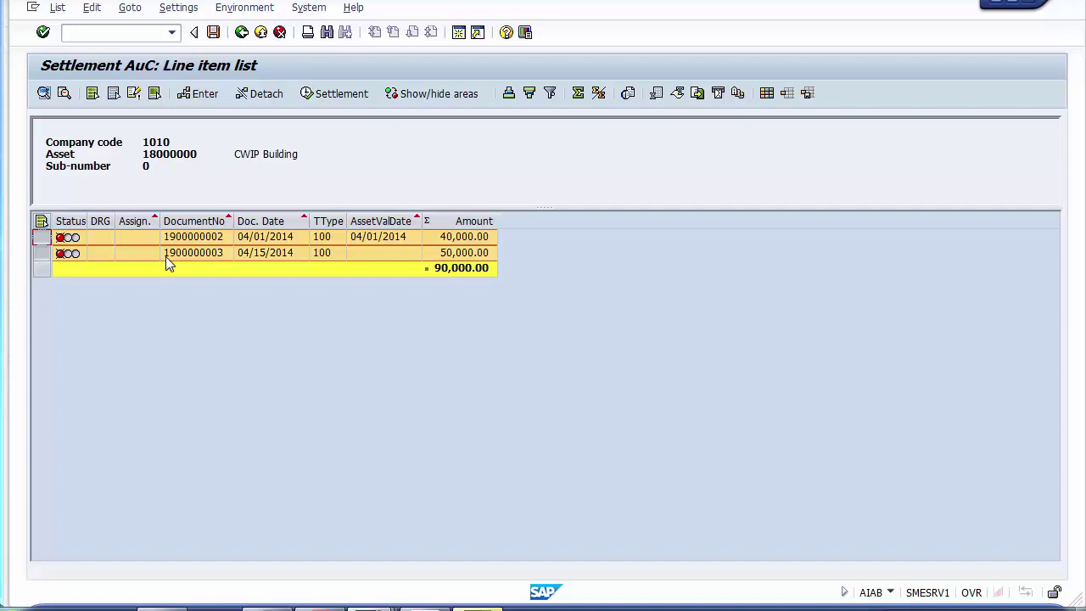
left_click(43, 240)
left_click(43, 253)
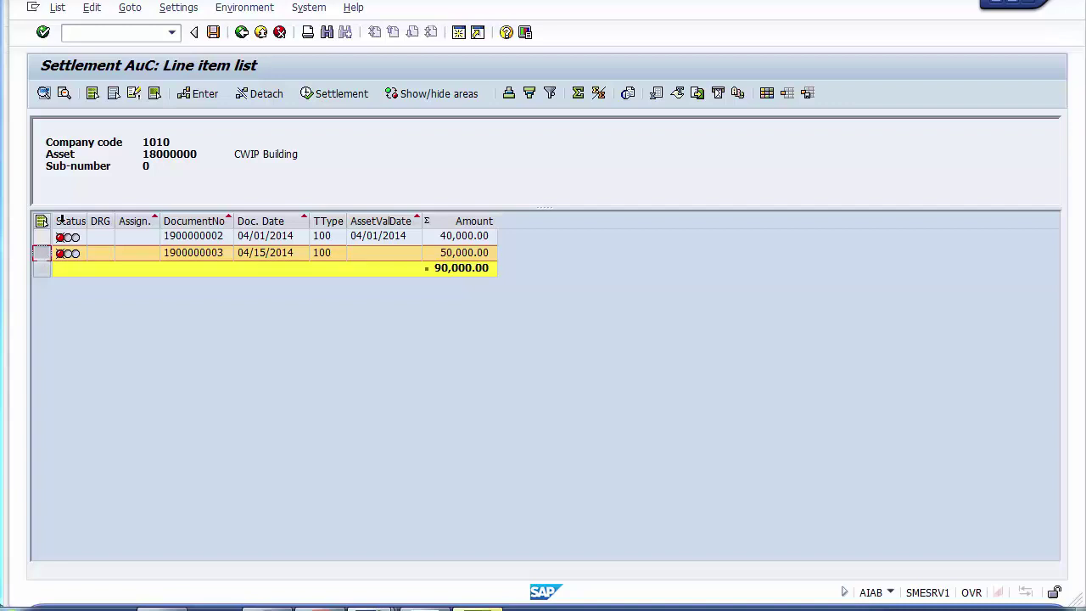
left_click(193, 96)
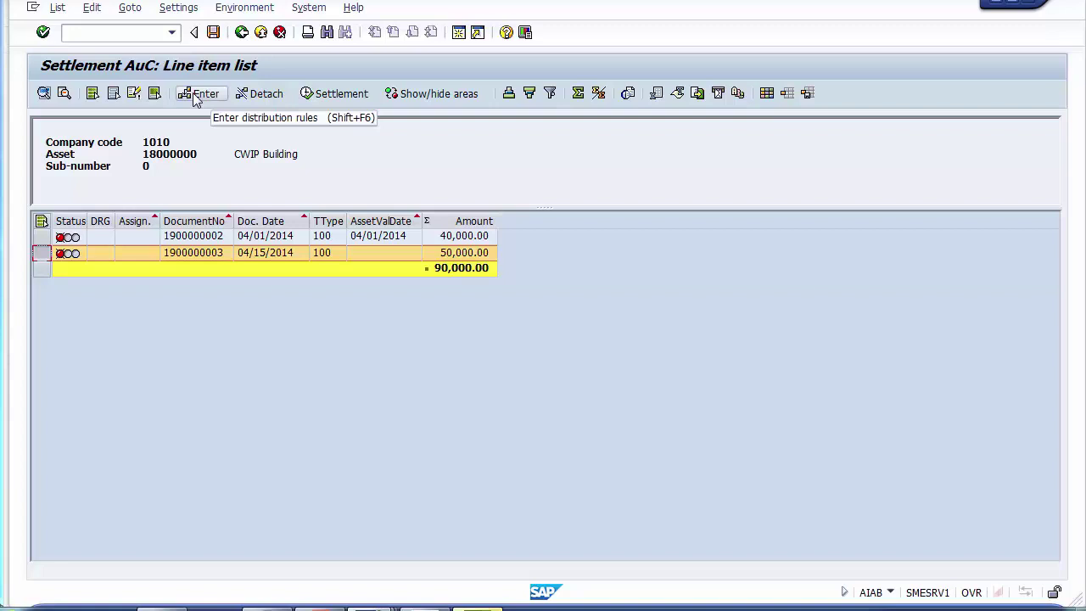
left_click(195, 98)
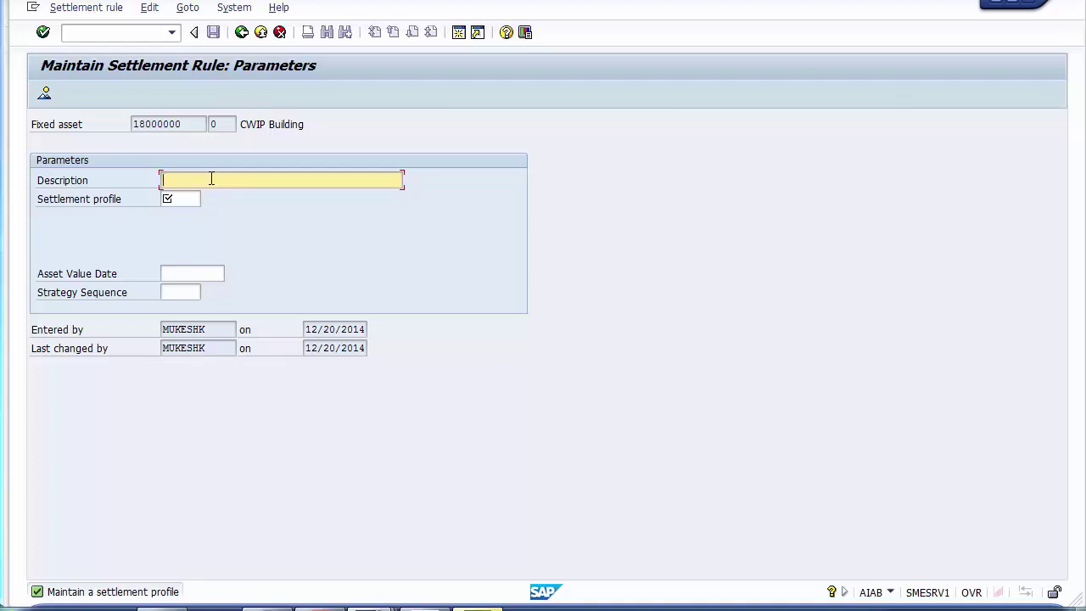
Describe the settlement rule as "Settlement Rule for Building" and assign settlement profile AI, Settlement assets under const.
type("Settlement Rule for Building")
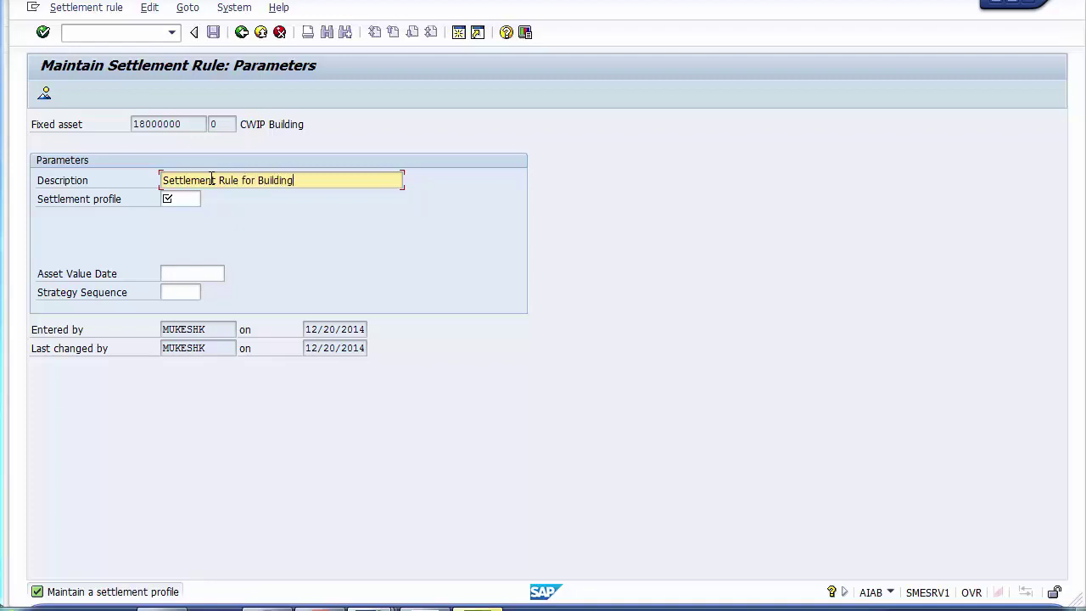
left_click(196, 198)
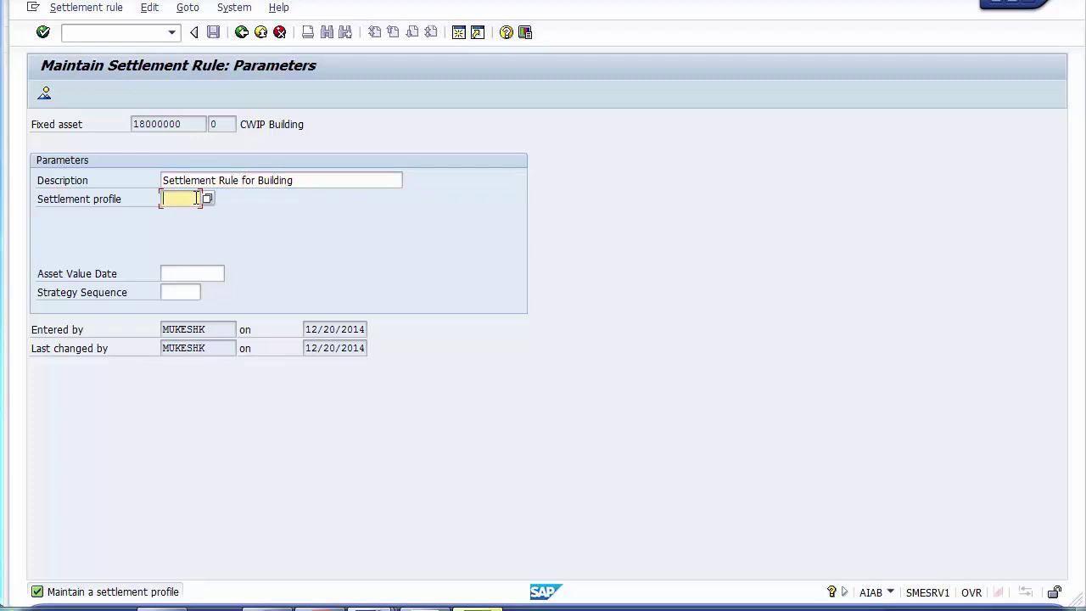
type("AI")
key("Return")
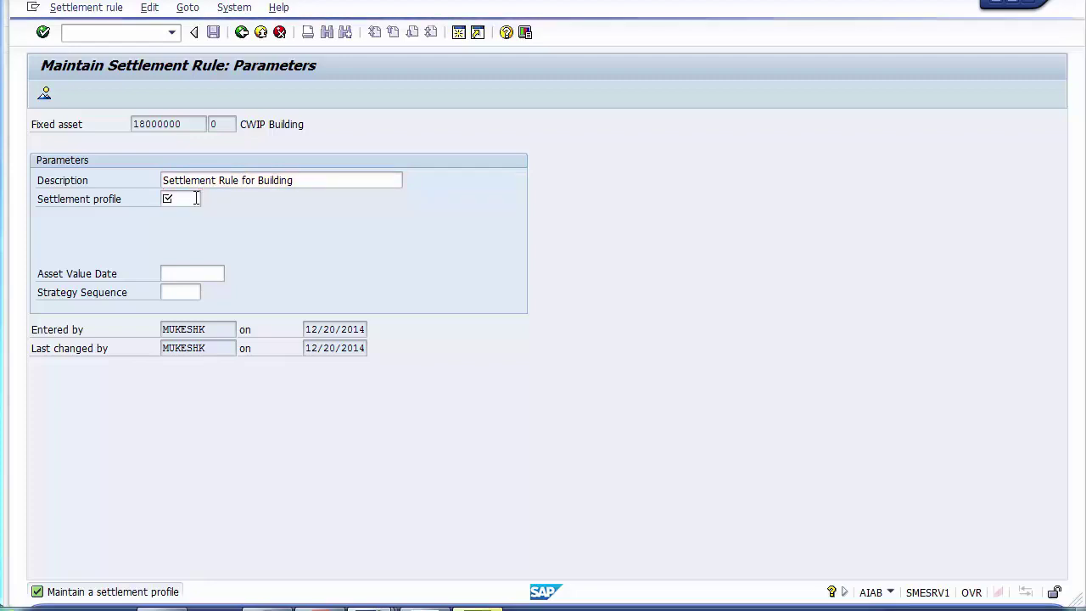
key("F4")
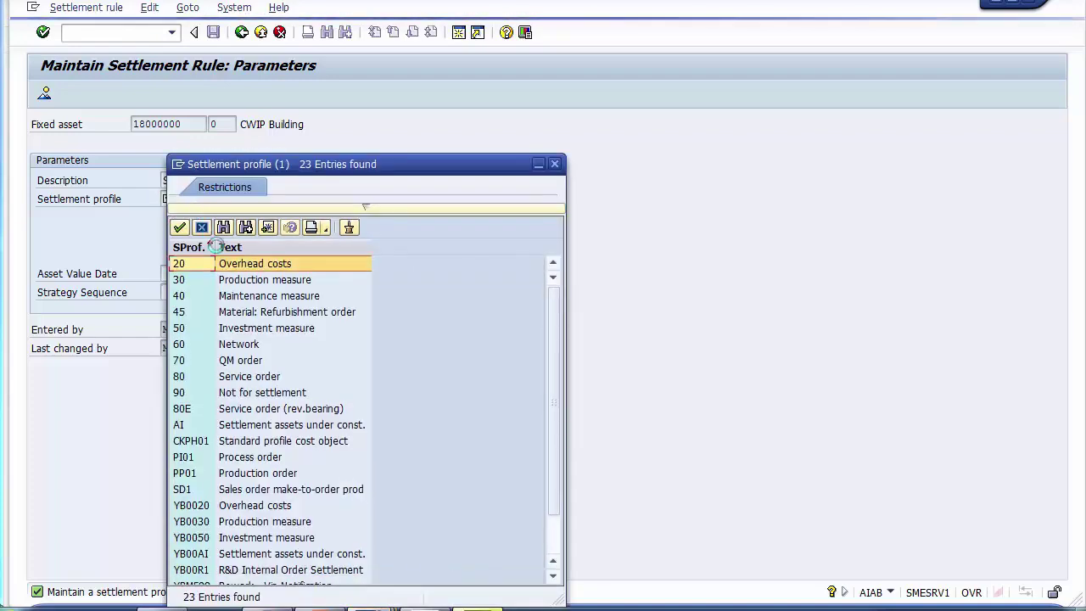
double_click(251, 465)
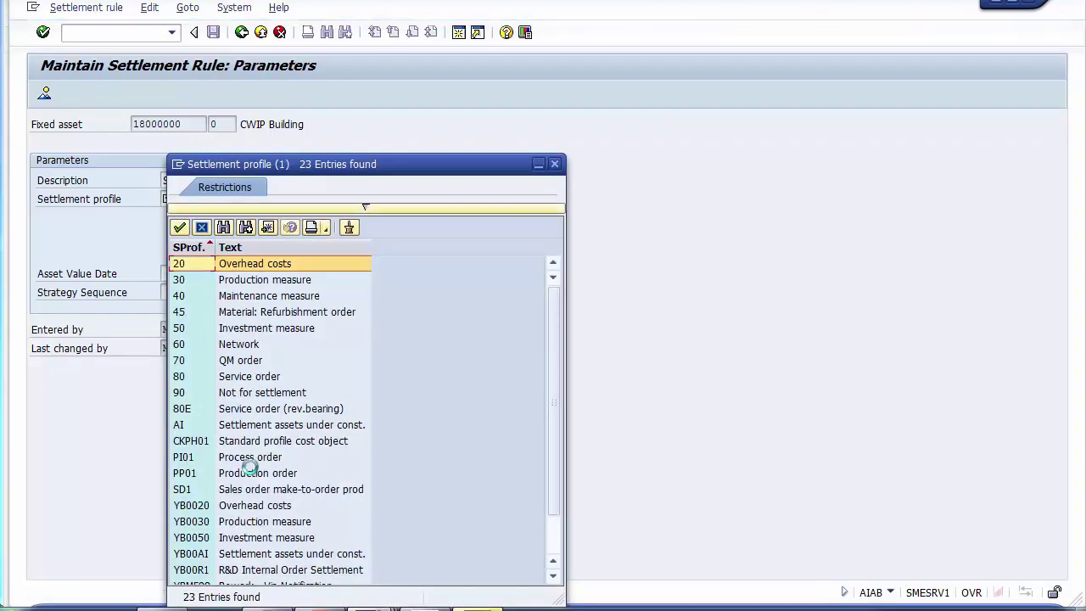
left_click(296, 428)
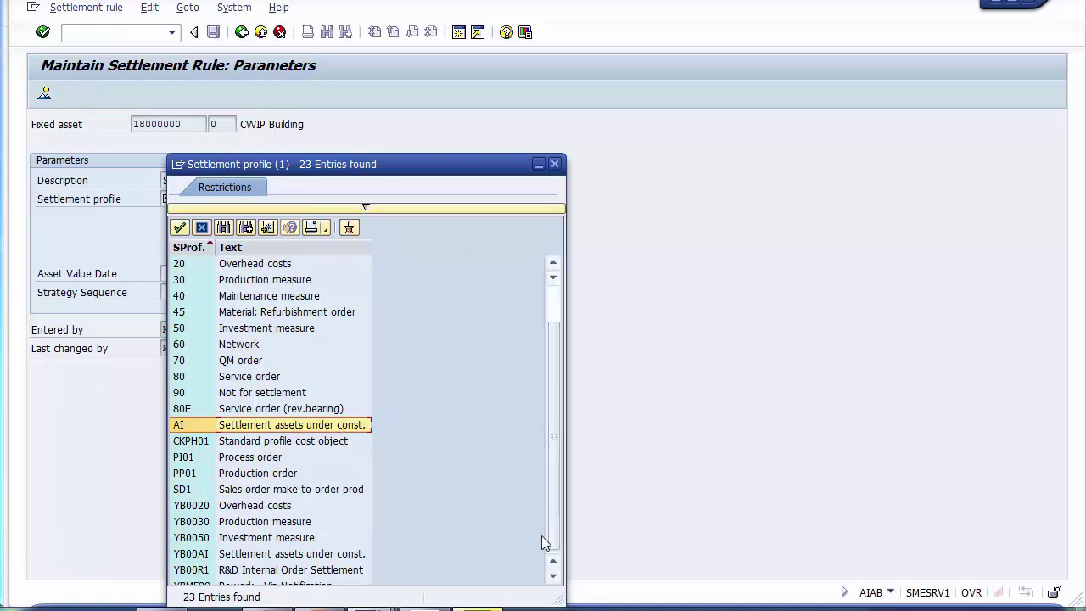
scroll(542, 536, "down", 1)
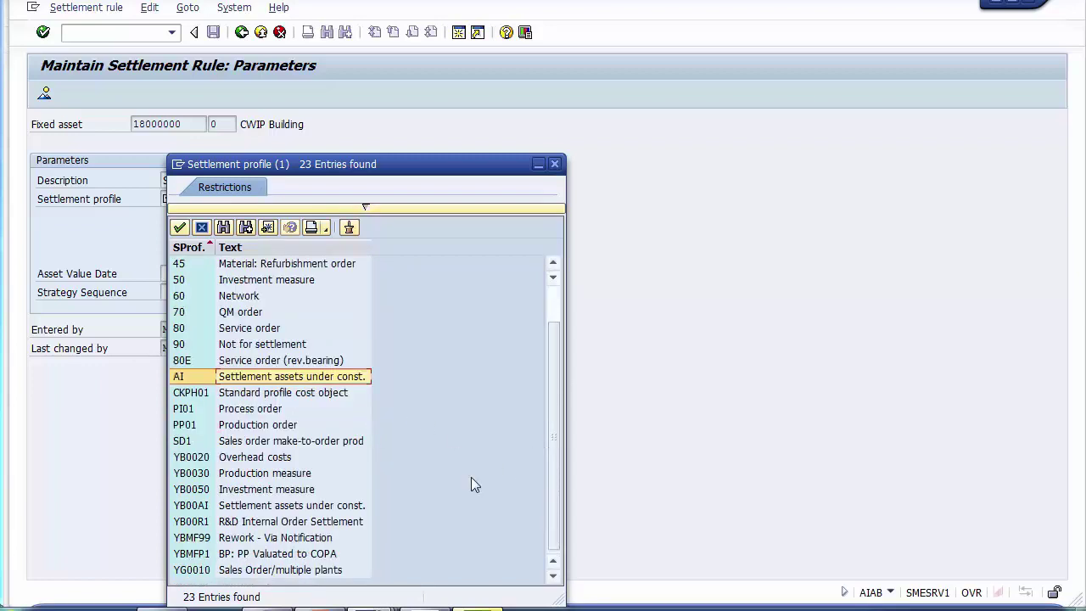
double_click(242, 379)
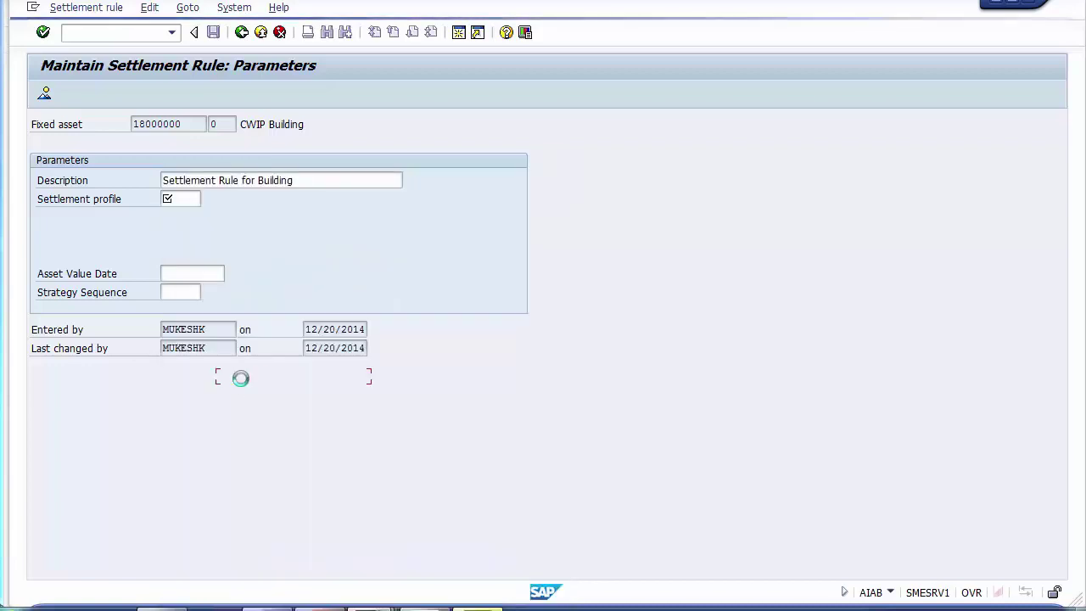
left_click(188, 201)
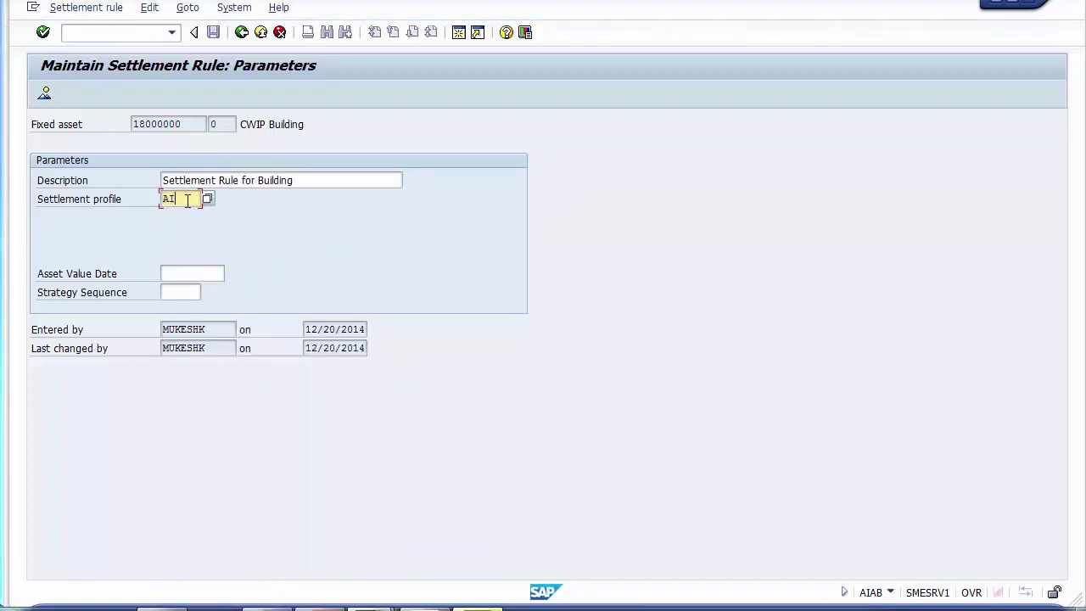
Set the settlement rule's asset value date to 08/31/2014 and confirm the parameters.
left_click(182, 274)
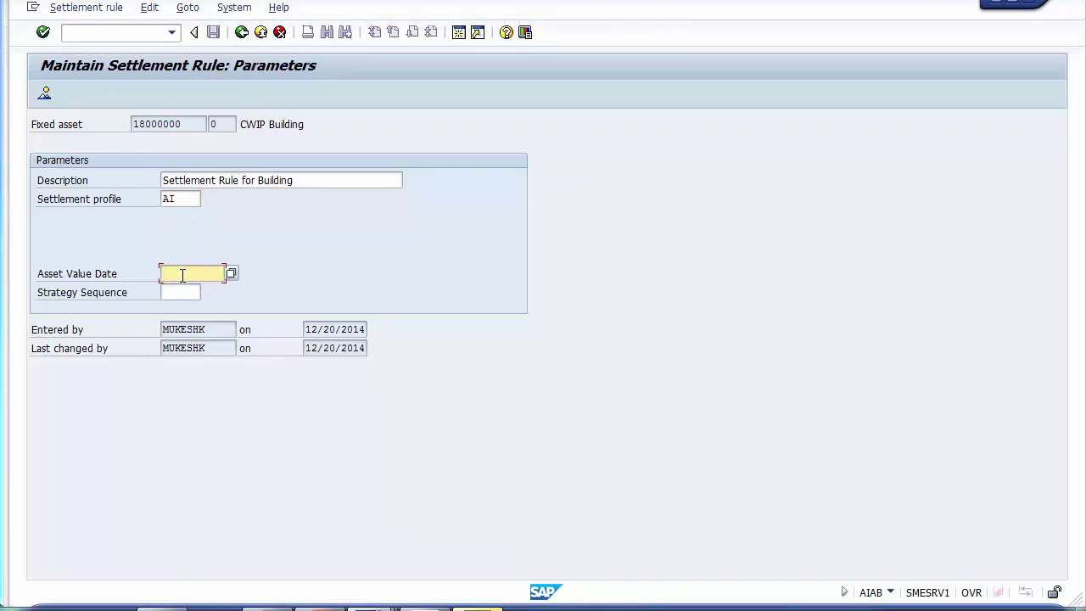
left_click(181, 274)
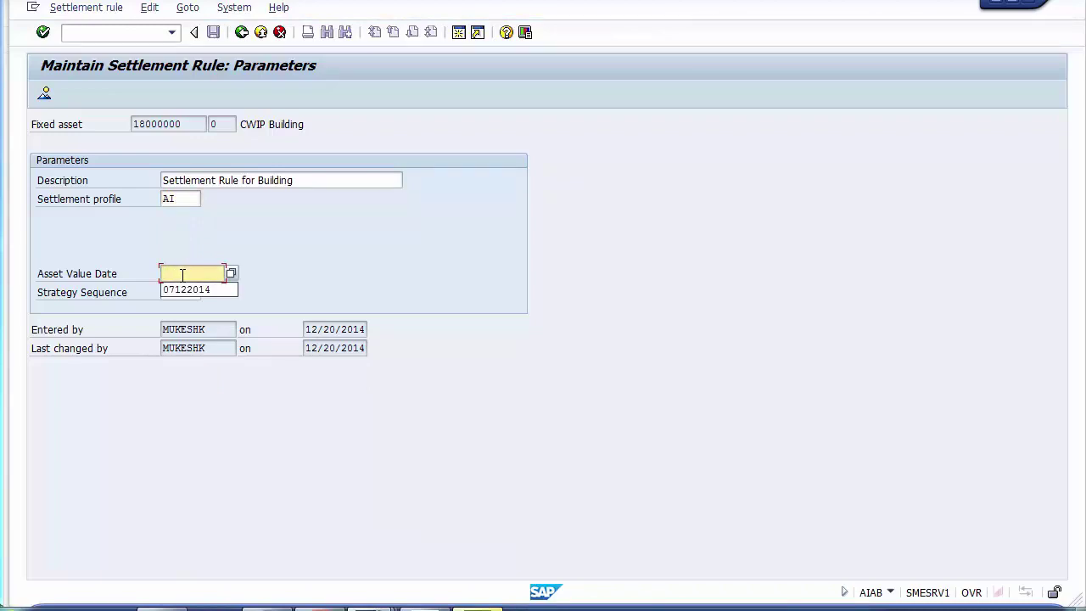
type("08")
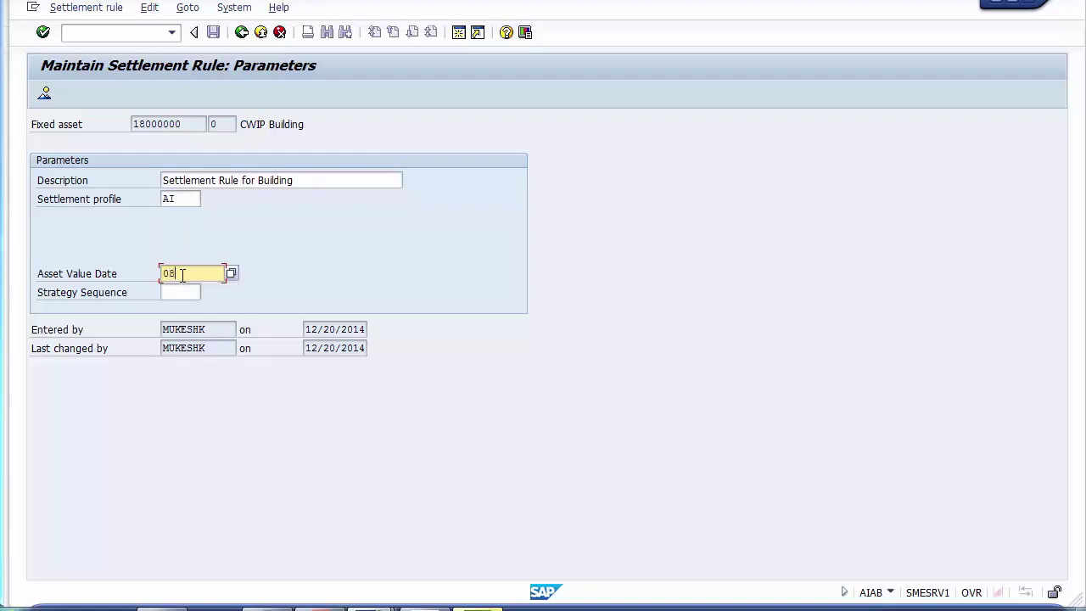
type("/01/2014")
key("Return")
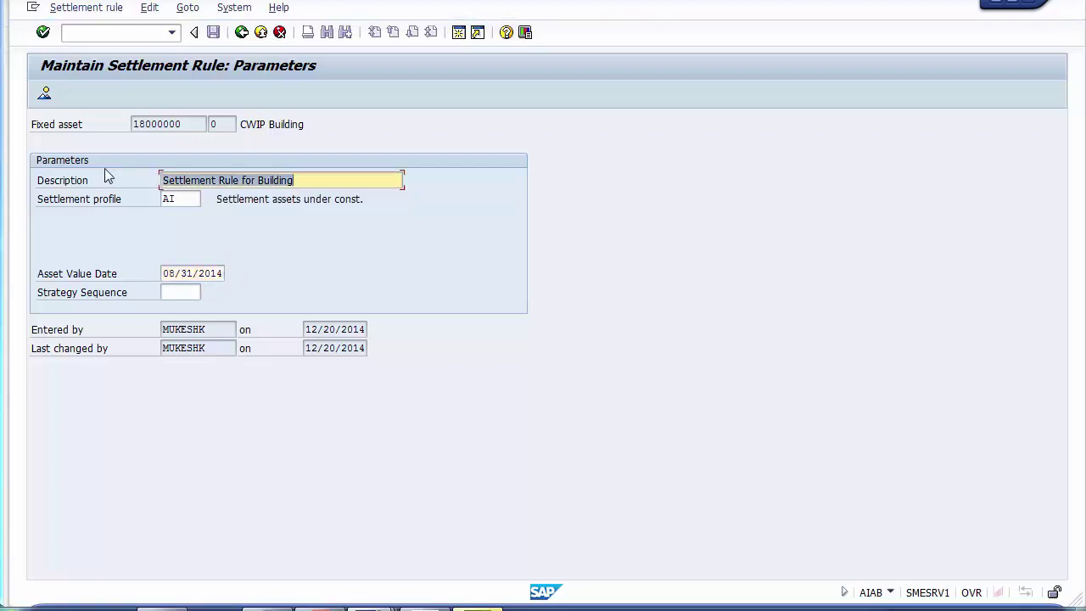
Open the distribution rule overview for the CWIP Building and set the first rule's category to FXA (Asset).
left_click(44, 95)
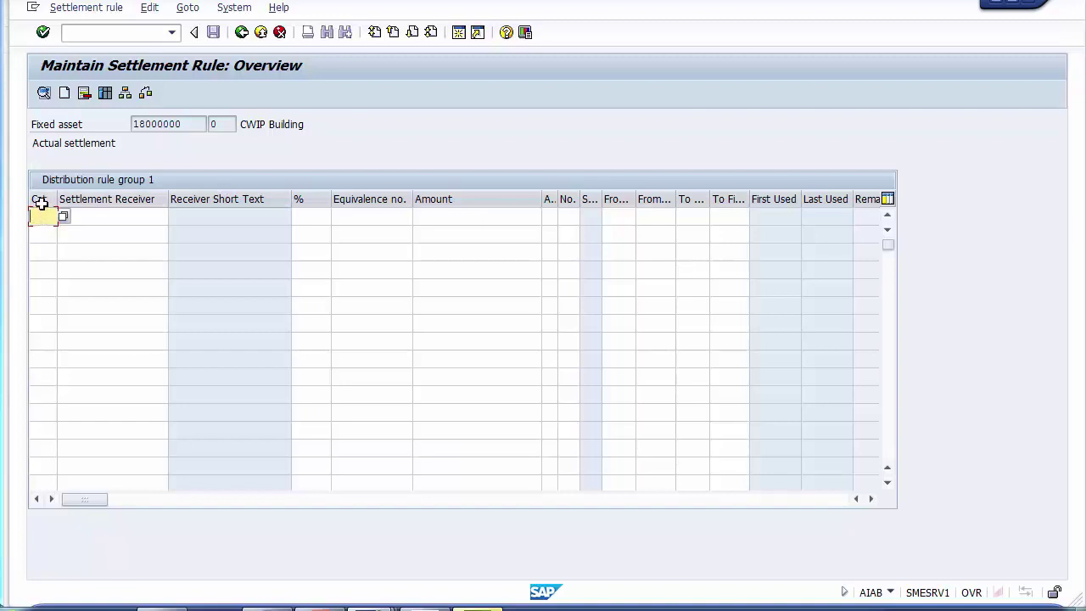
left_click_drag(197, 123, 134, 124)
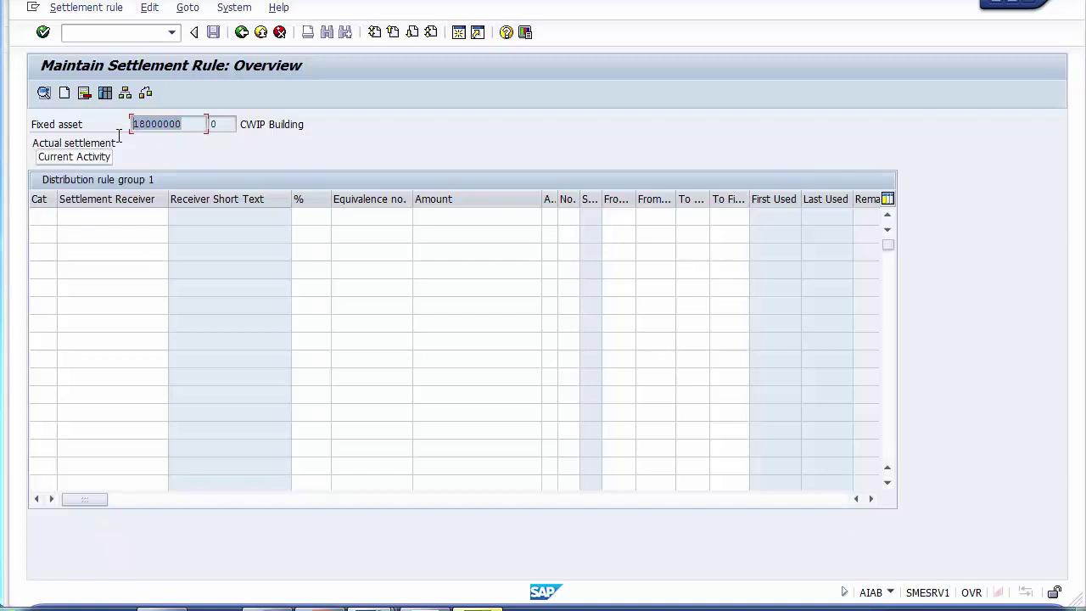
left_click(43, 218)
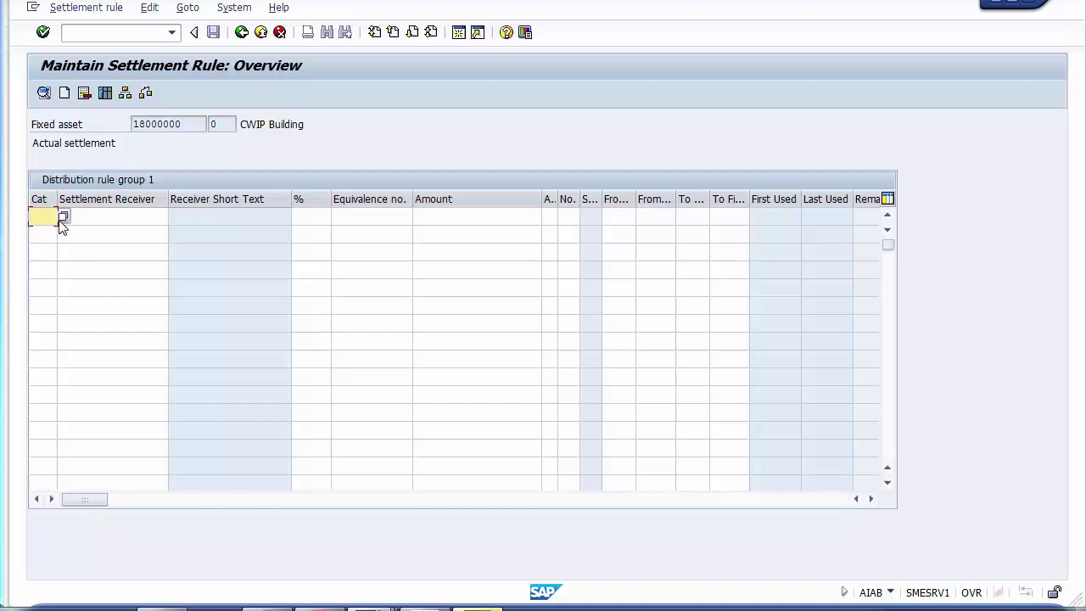
left_click(64, 218)
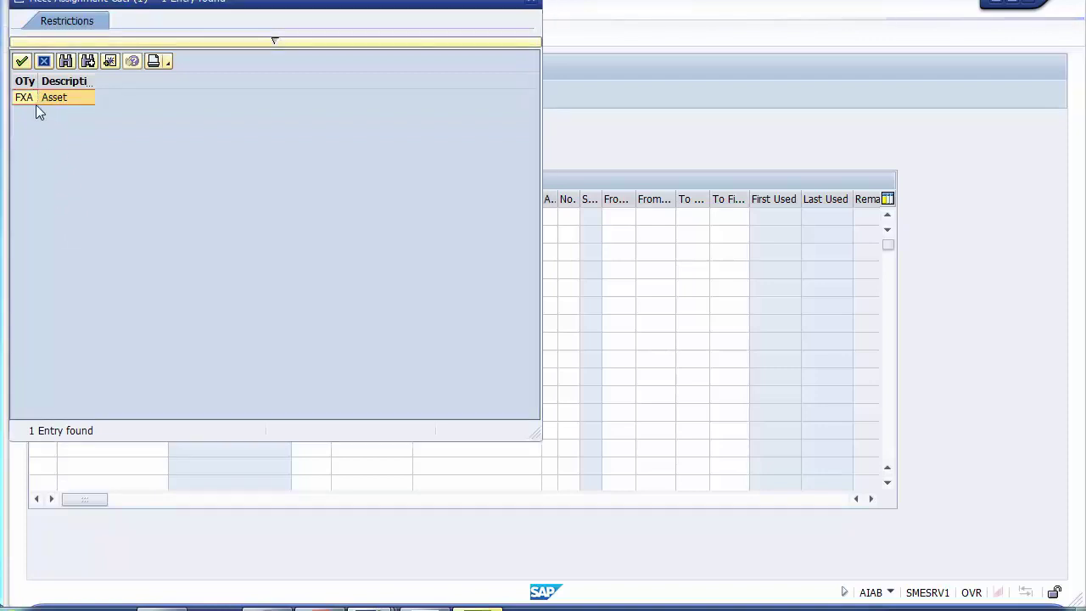
double_click(29, 100)
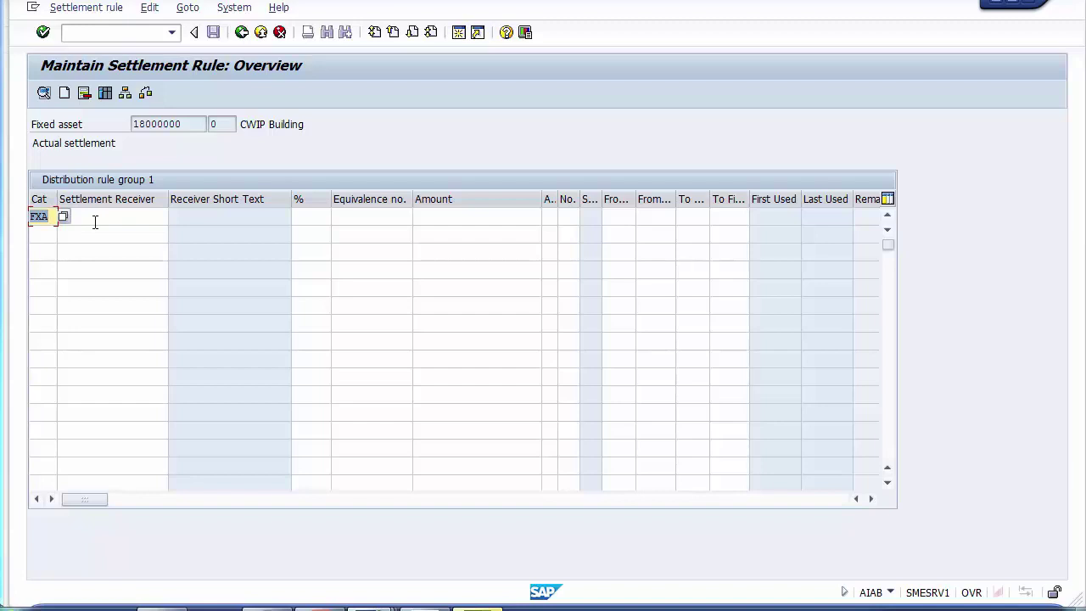
Assign asset 12000003-0, Building CA, as the settlement receiver with a 100% share.
left_click(96, 218)
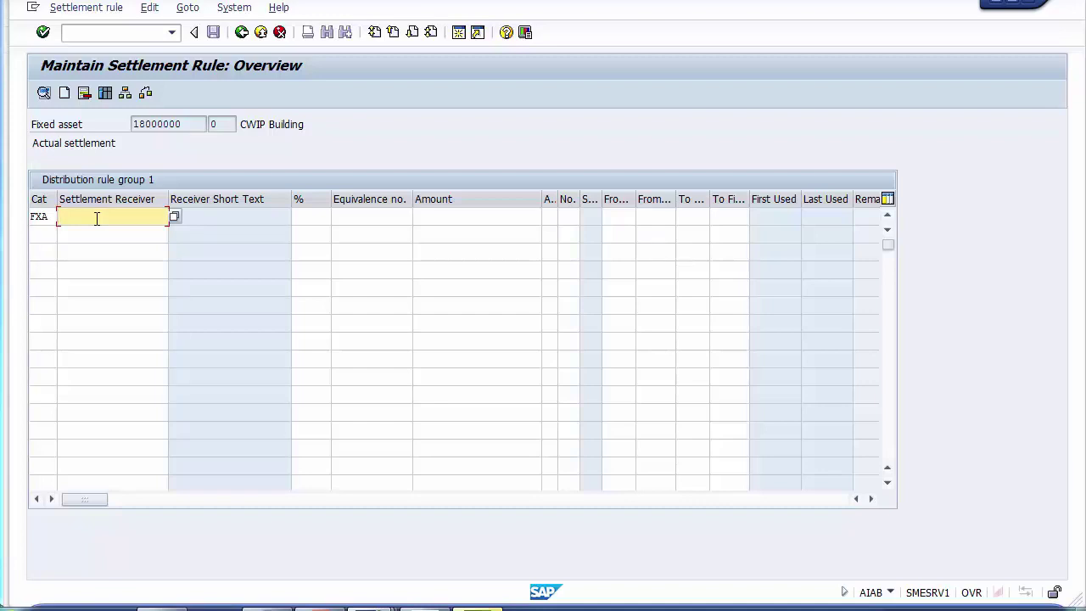
left_click(175, 218)
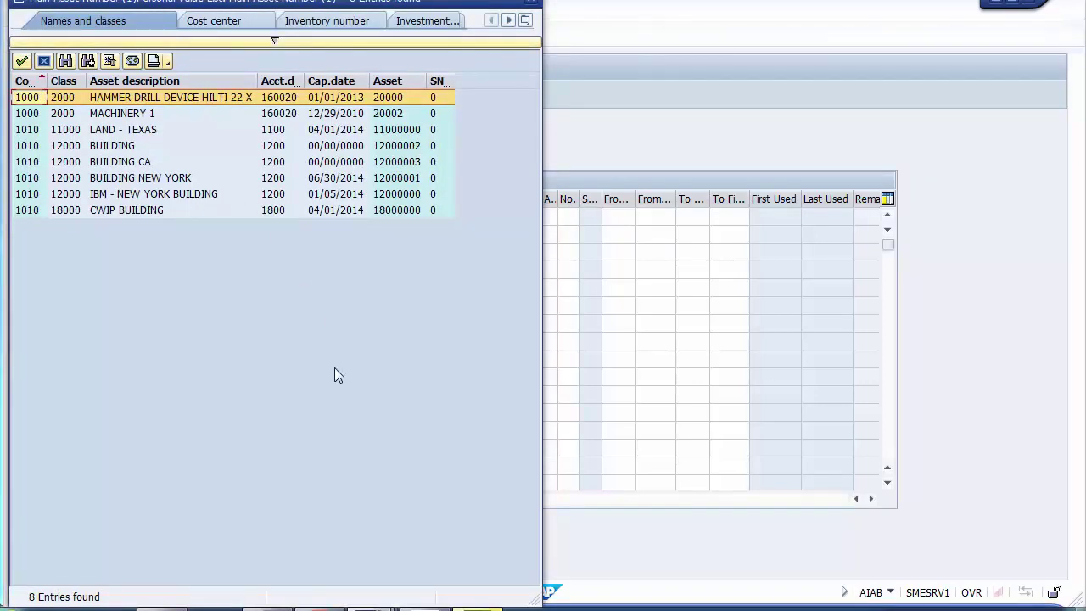
left_click(397, 162)
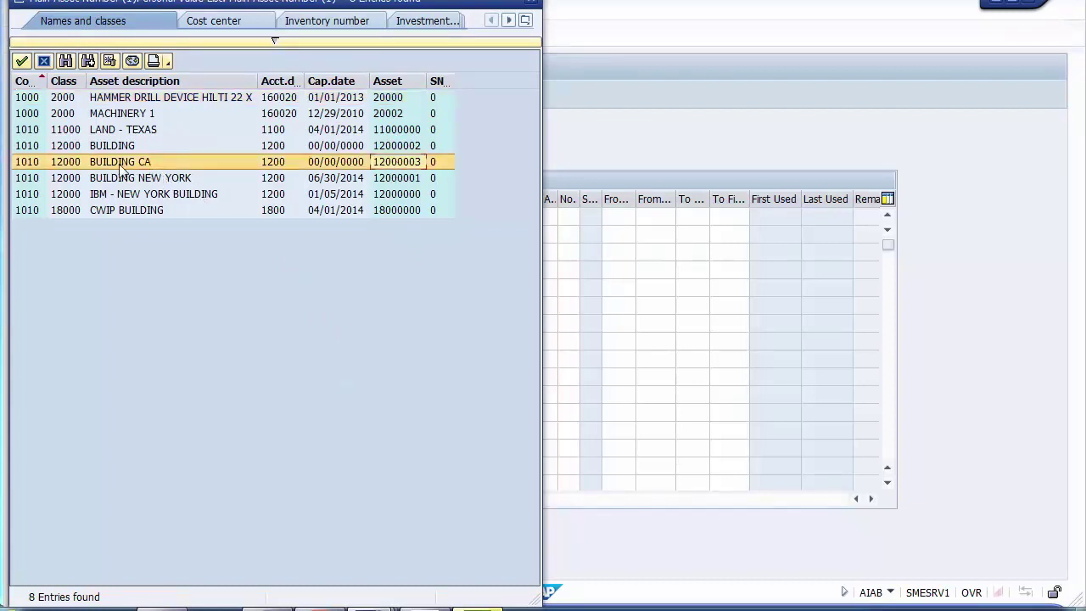
double_click(126, 209)
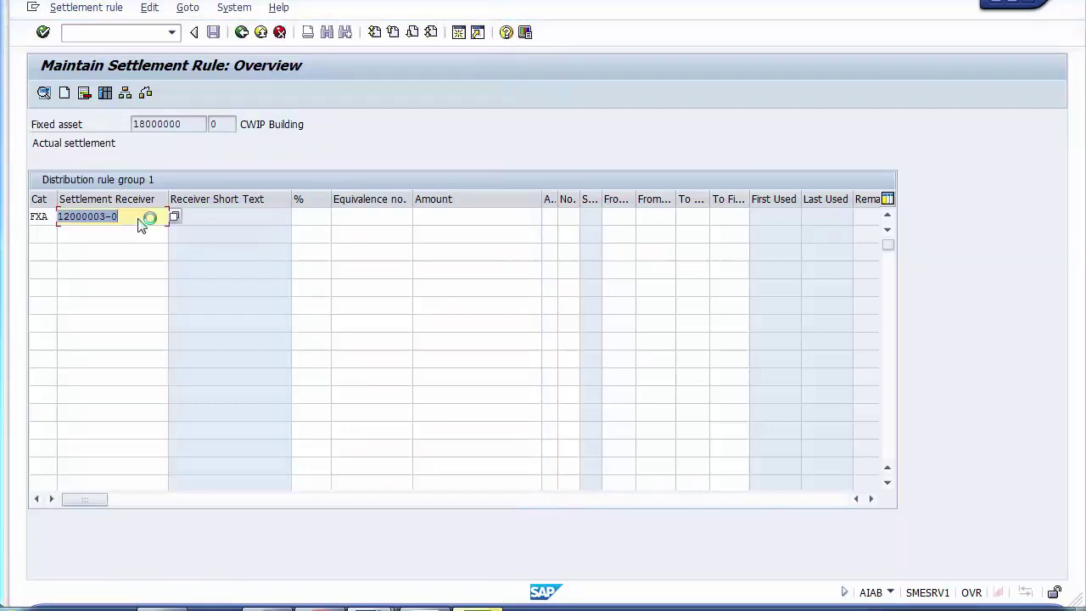
left_click(311, 215)
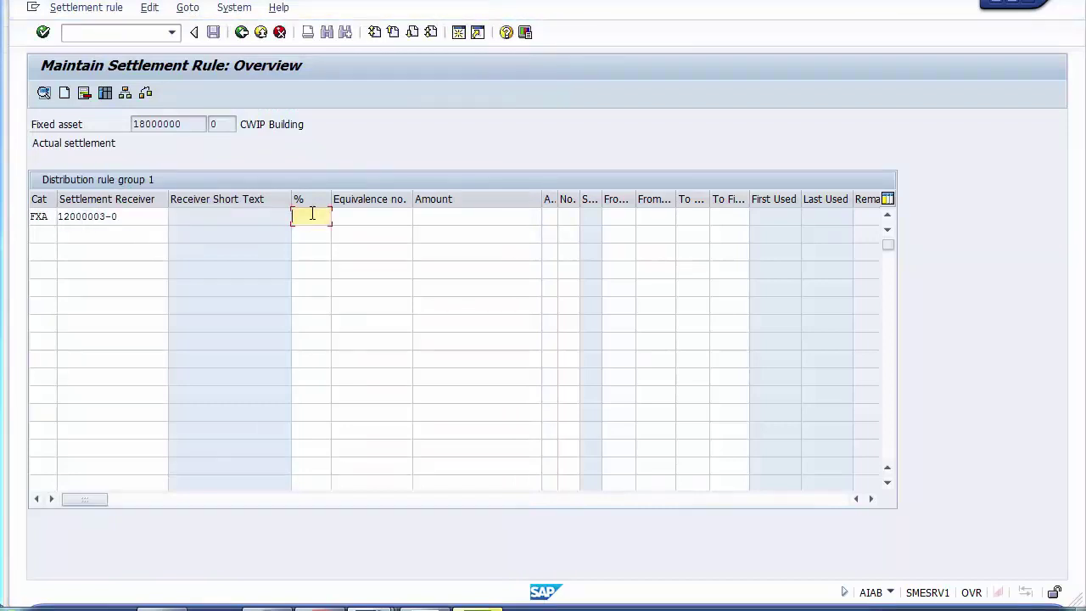
type("100")
key("Return")
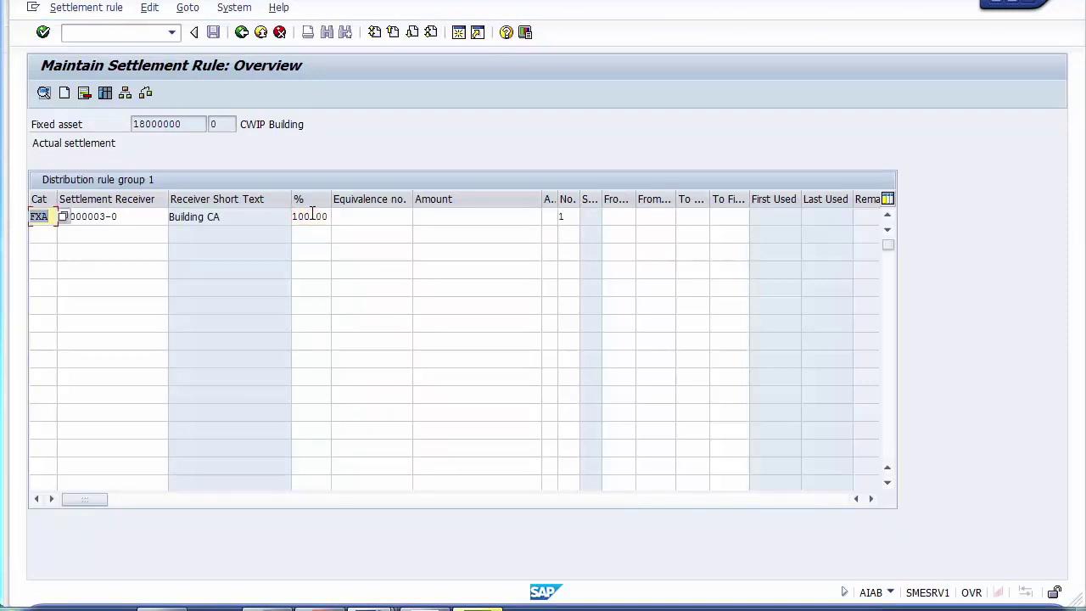
Examine the detail view of the Building CA distribution rule and return to the rule overview.
left_click(112, 216)
double_click(112, 215)
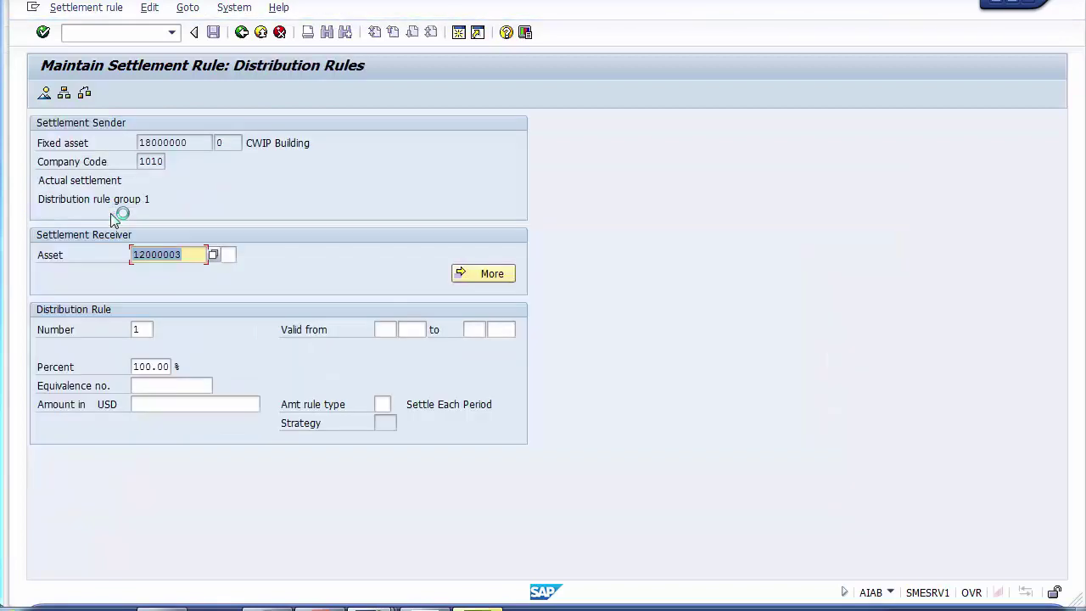
left_click(242, 34)
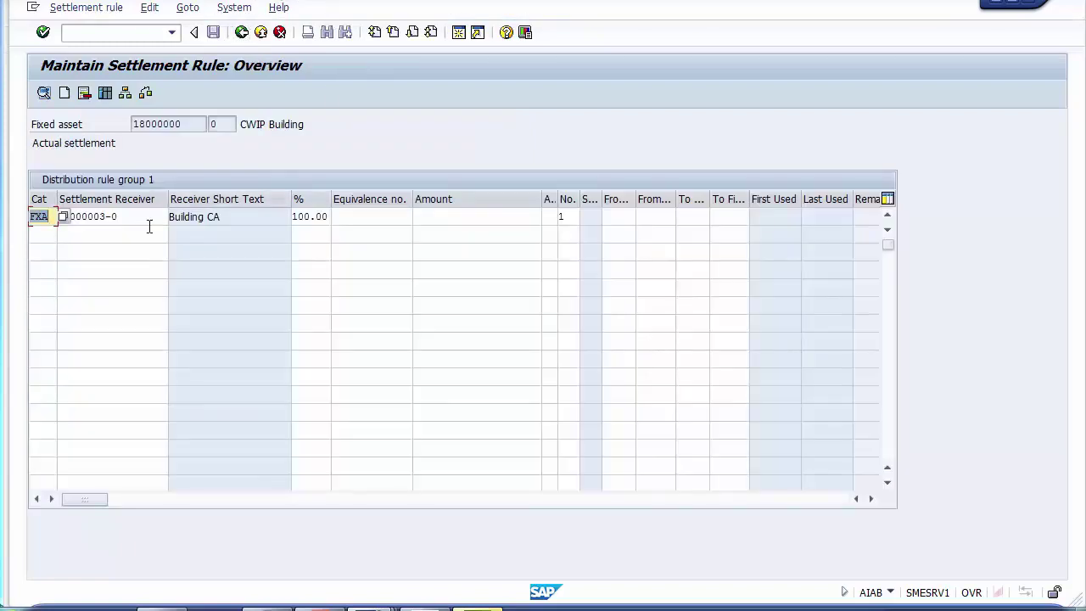
left_click(146, 218)
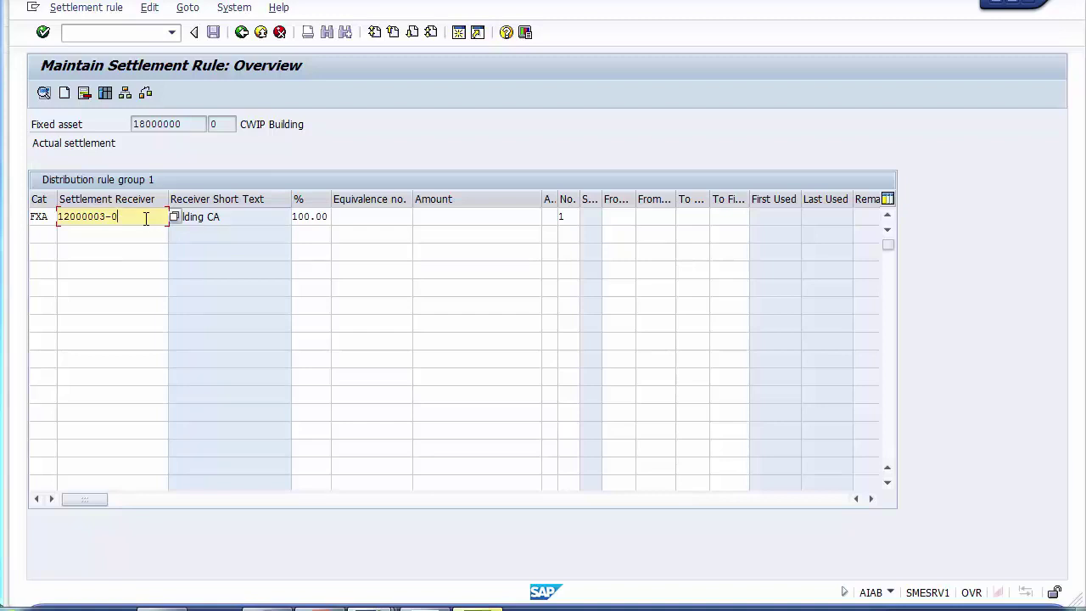
left_click(341, 124)
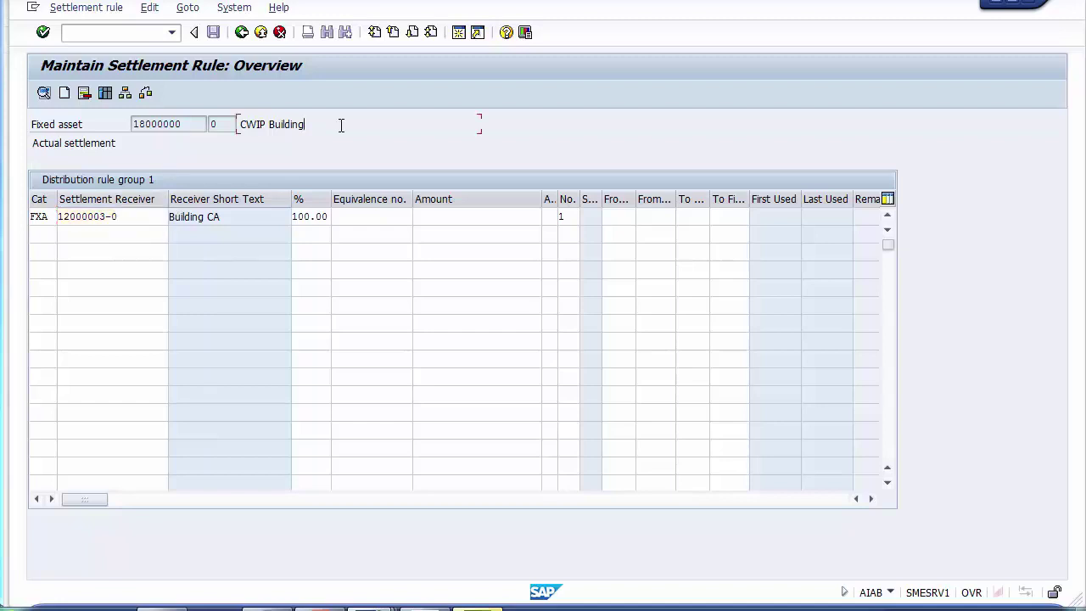
Return to the AuC line item list, select the 50,000.00 line item and save its settlement rule.
left_click(241, 35)
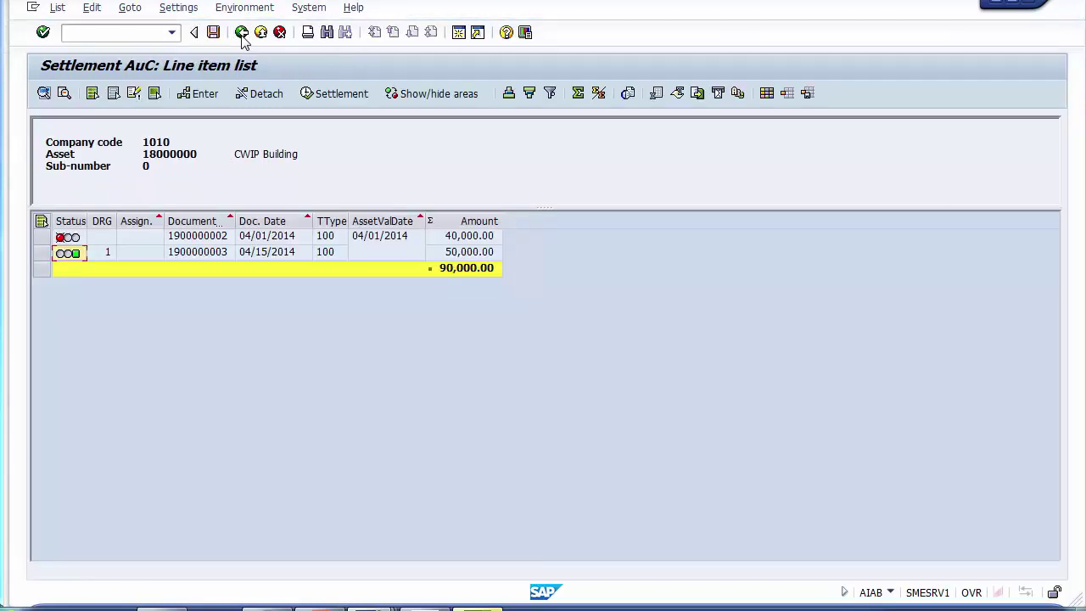
left_click(112, 257)
left_click(42, 253)
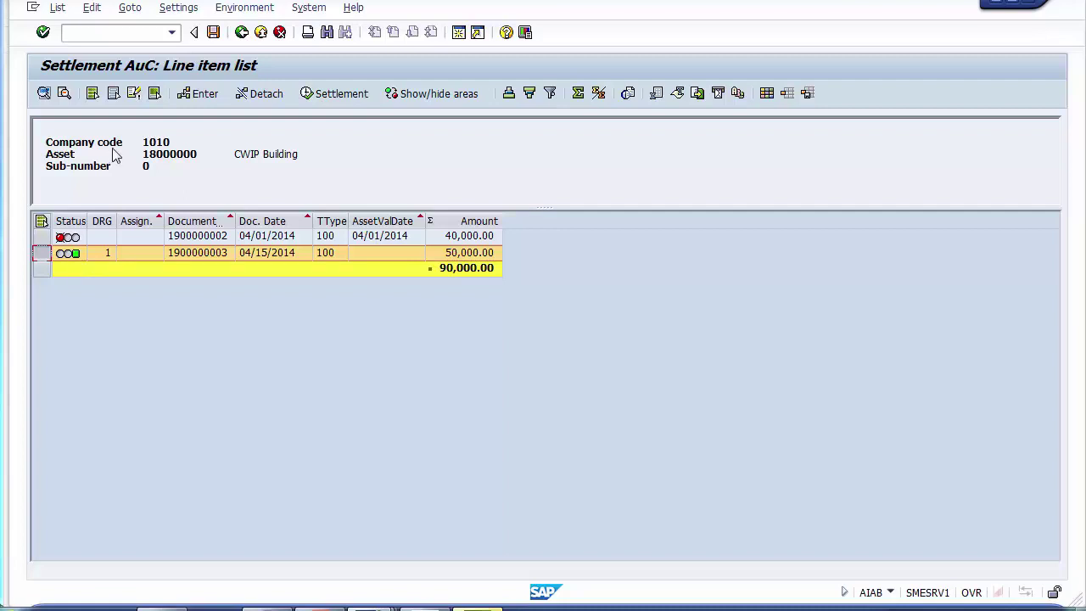
left_click(210, 38)
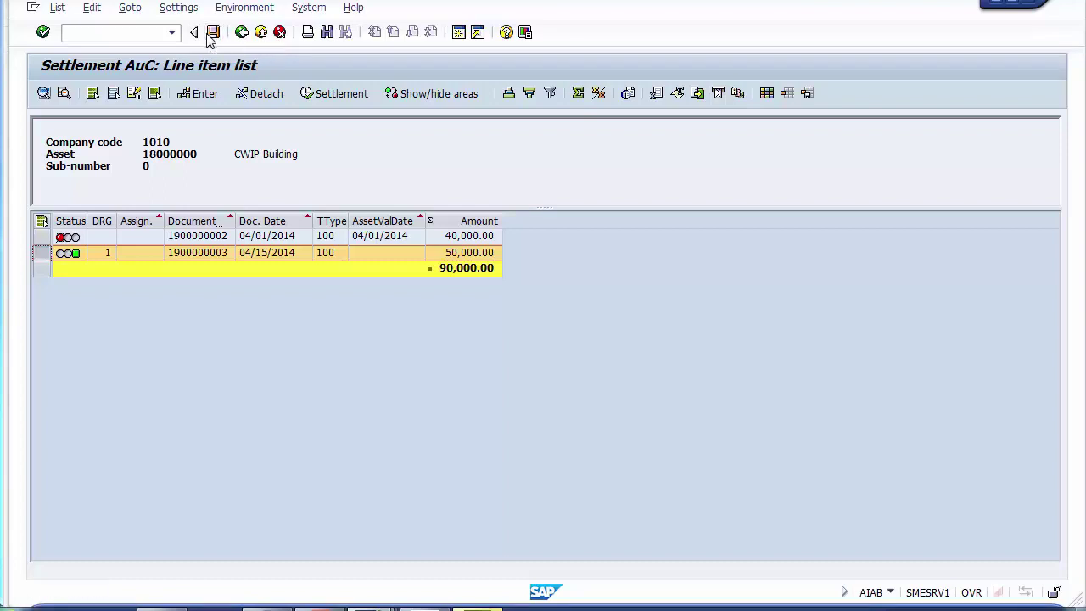
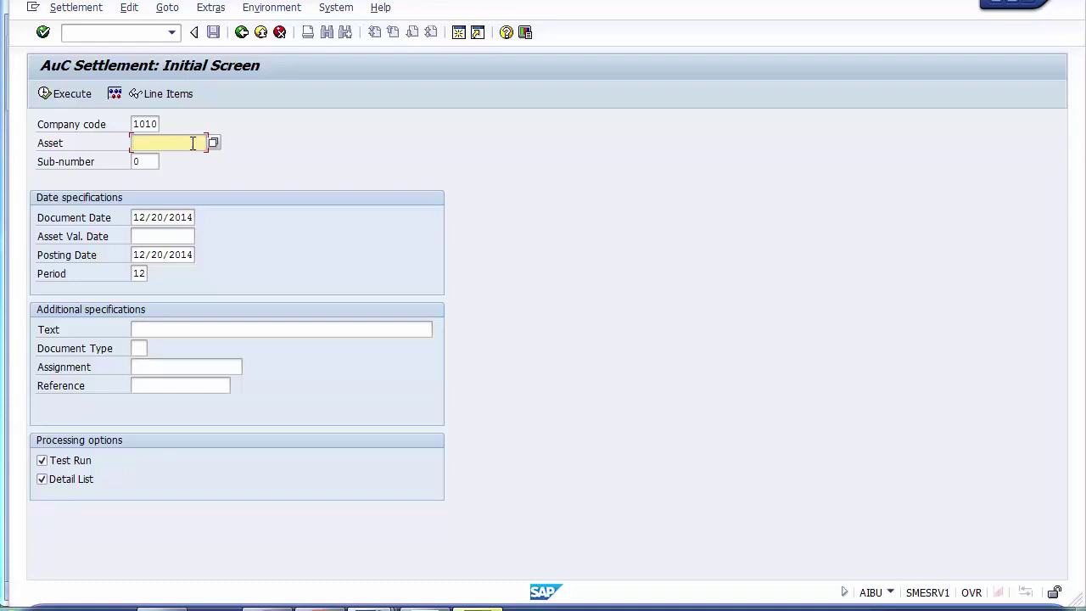
Choose the CWIP Building, asset 18000000, as the asset for the AuC settlement in AIBU.
left_click(213, 143)
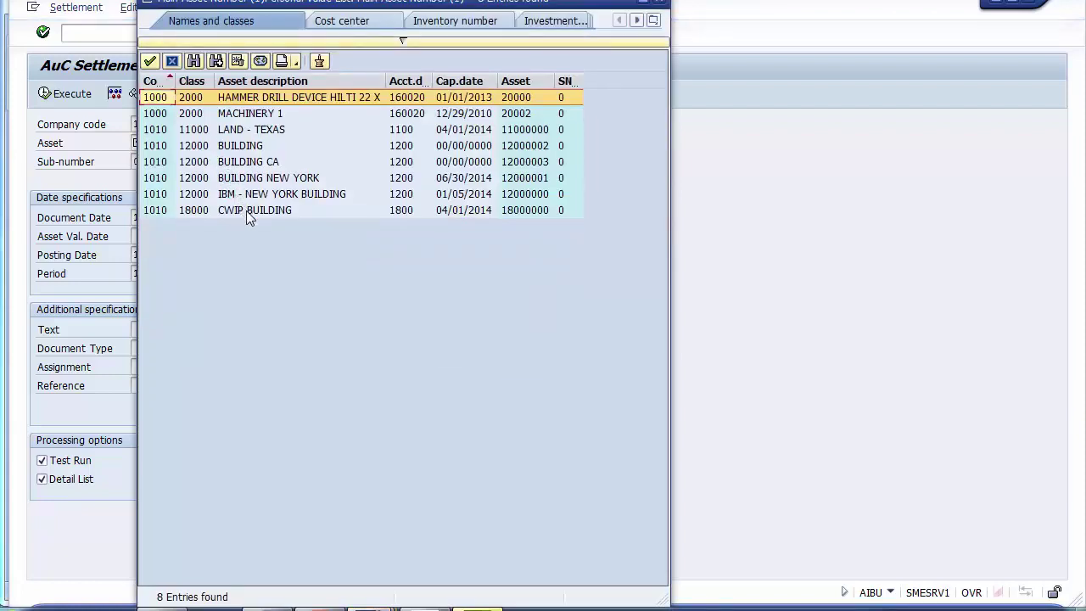
left_click(245, 211)
double_click(246, 210)
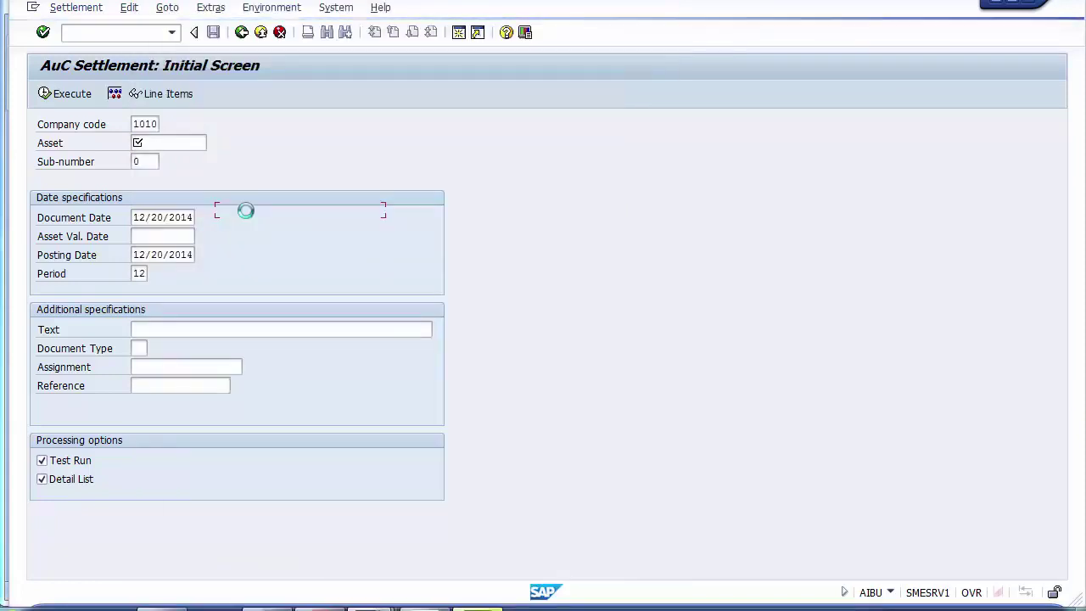
Set the settlement's document date, asset value date and posting date to 08/31/2014.
left_click(153, 217)
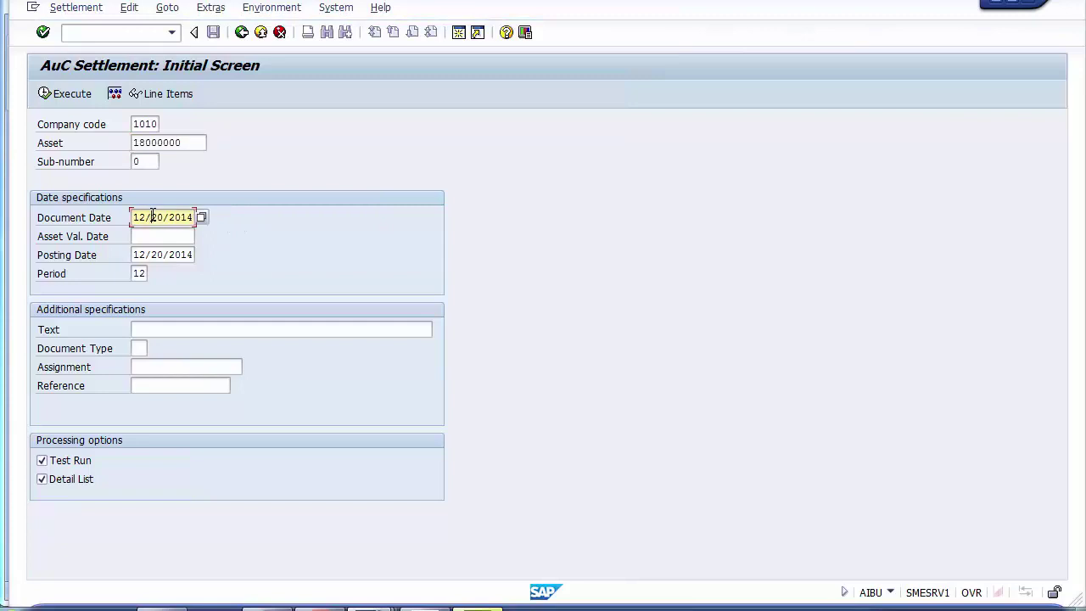
double_click(153, 217)
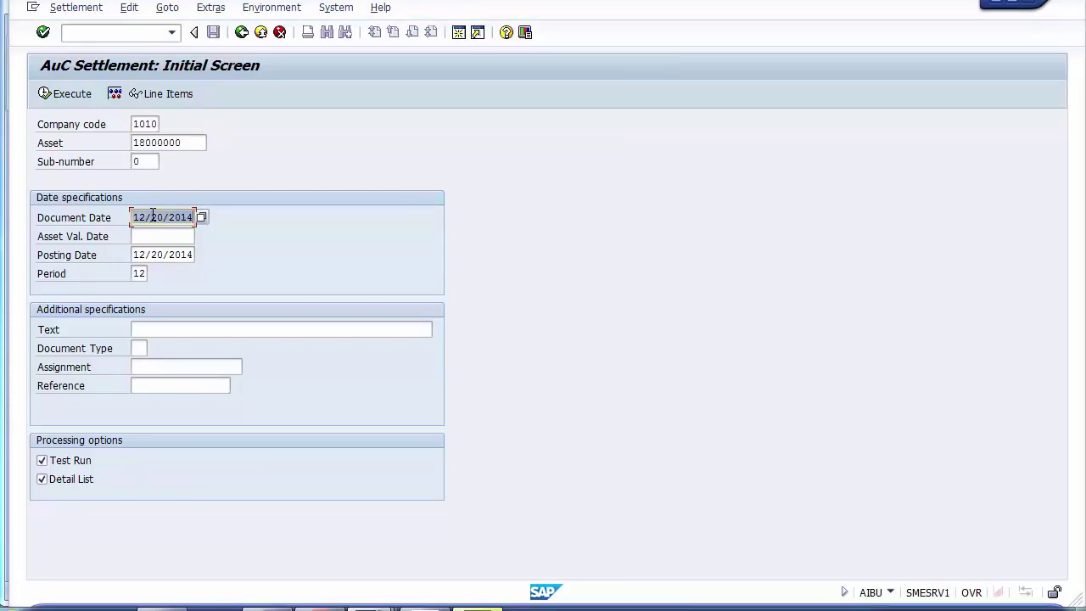
key("BackSpace")
key("Down")
key("Return")
key("Tab")
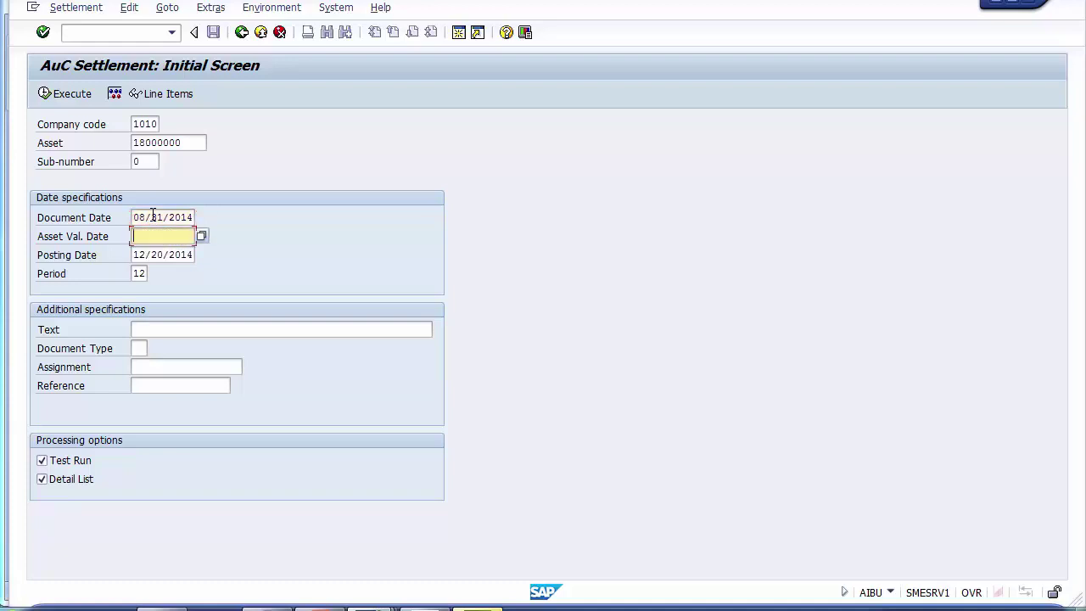
key("Down")
key("Return")
key("Tab")
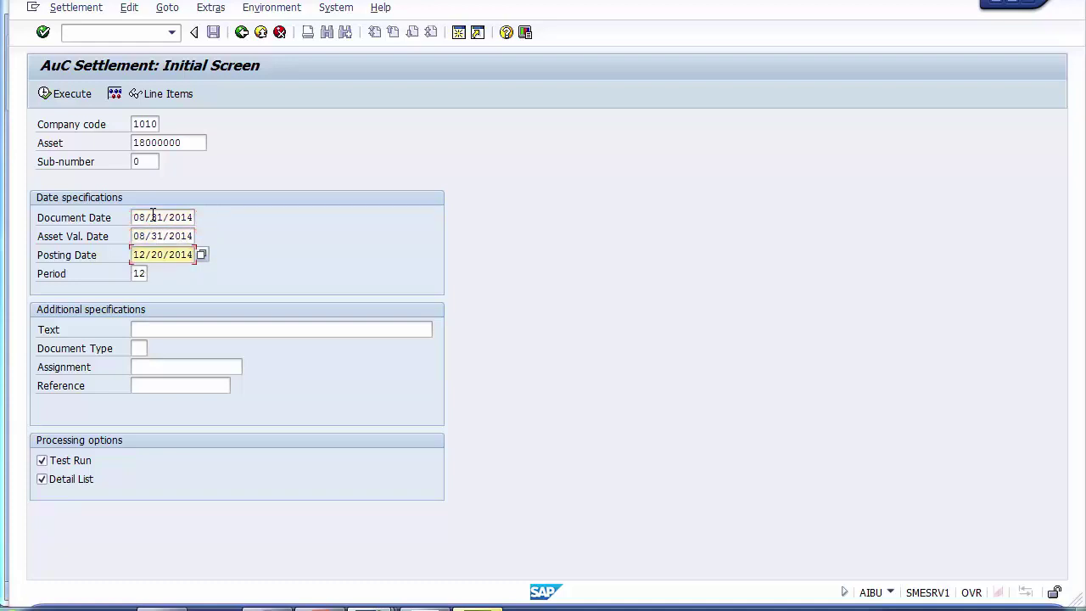
key("BackSpace")
key("Down")
key("Return")
Enter the text "CWIP Building Capitalise", document type AB and assignment "100% Settlement" for the settlement.
left_click(162, 327)
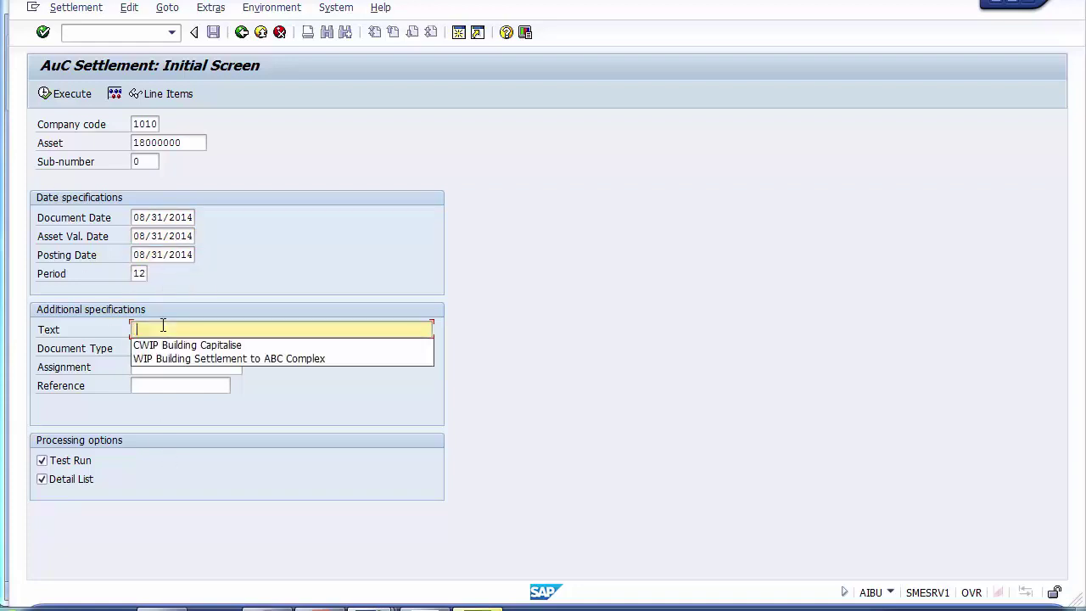
key("Down")
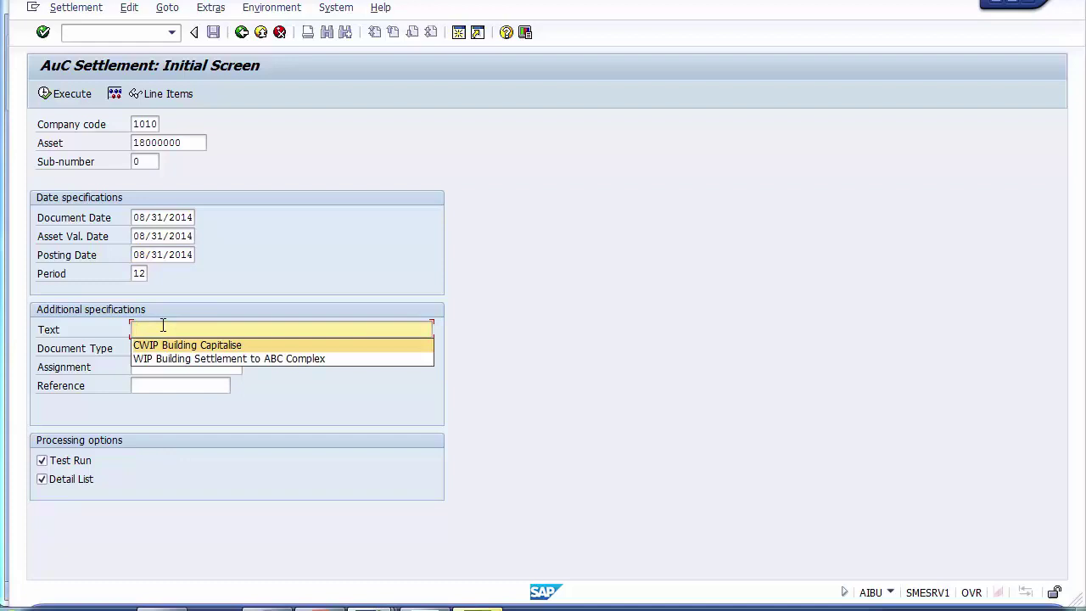
key("Return")
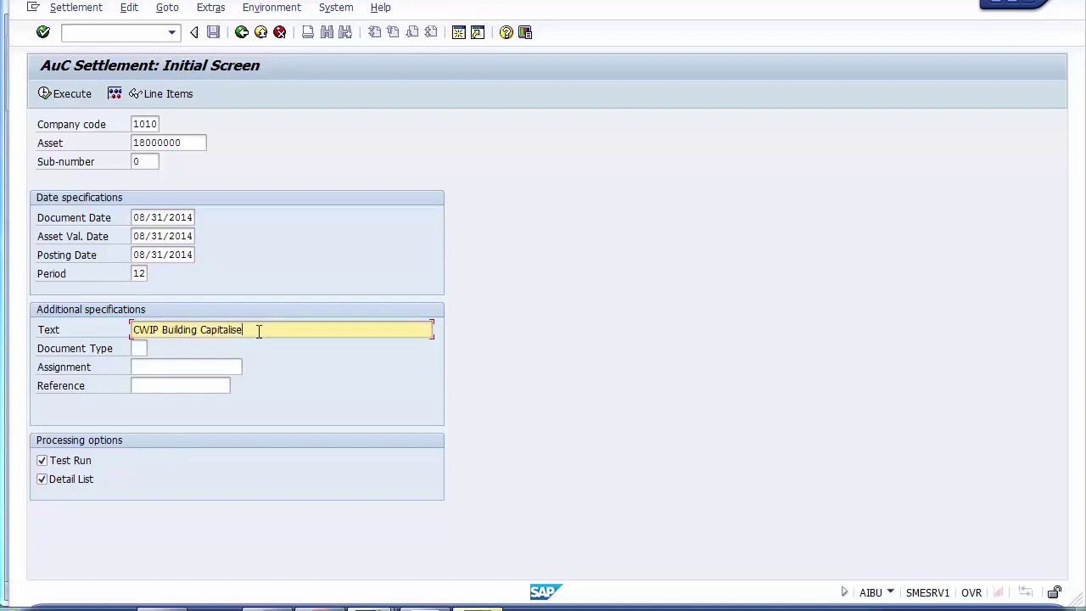
left_click_drag(258, 331, 129, 331)
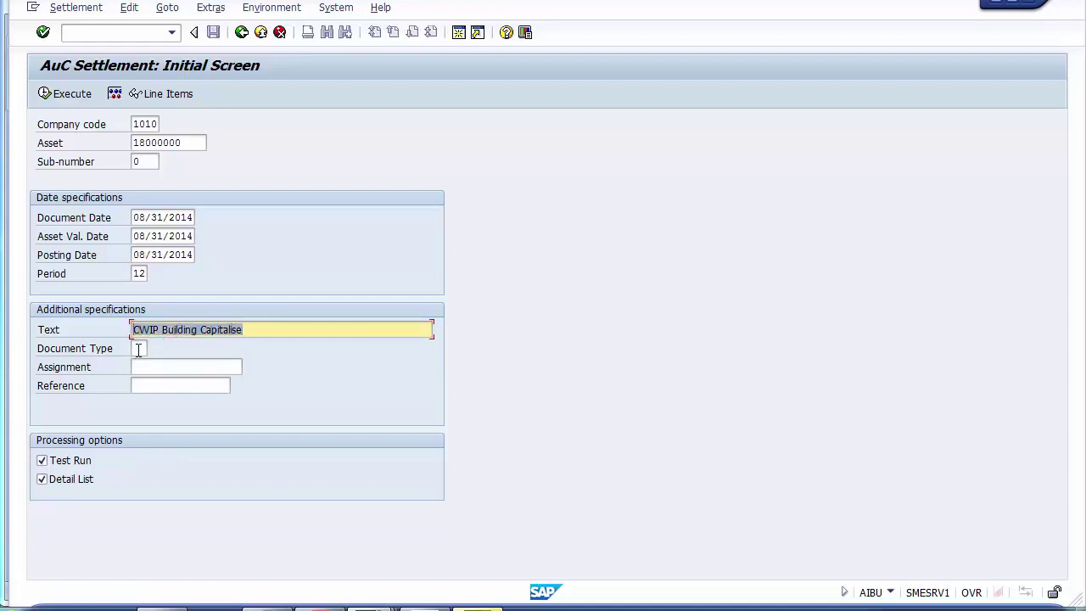
left_click(139, 349)
type("A")
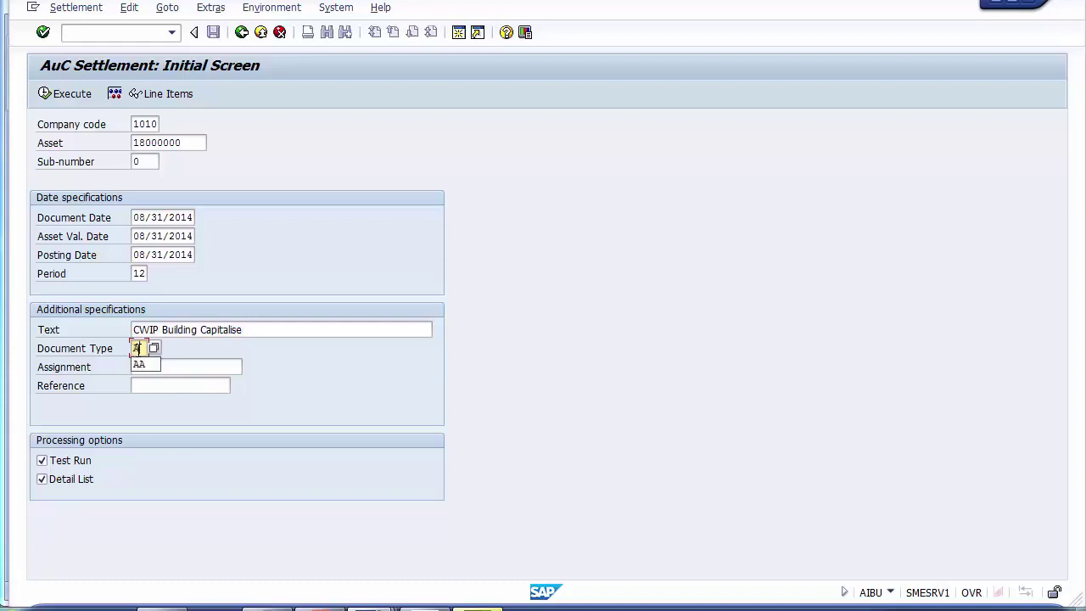
type("A")
left_click(170, 371)
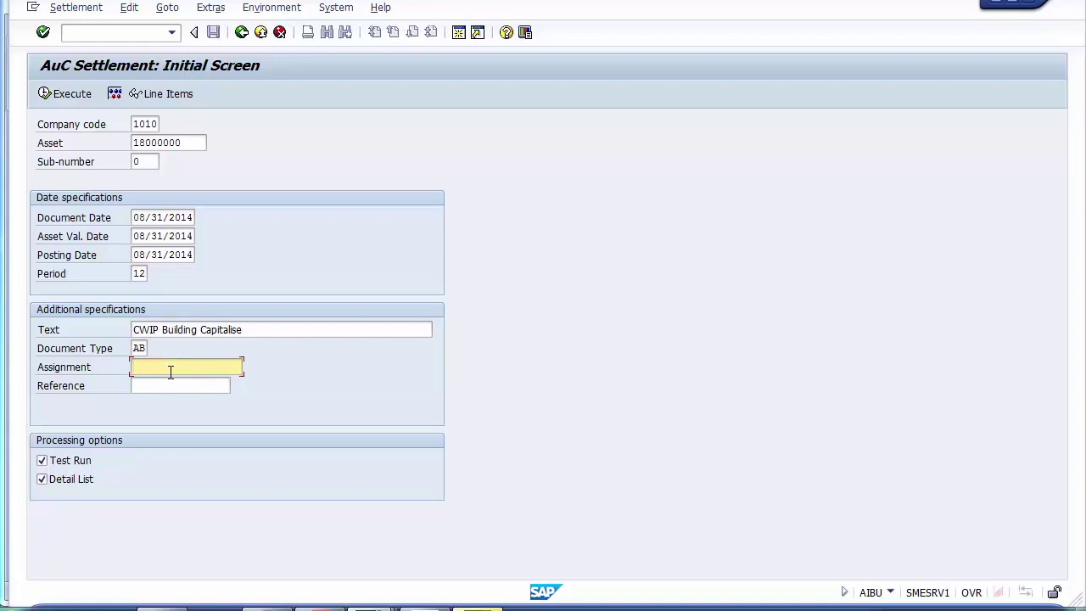
type("100% Settlement")
left_click(180, 392)
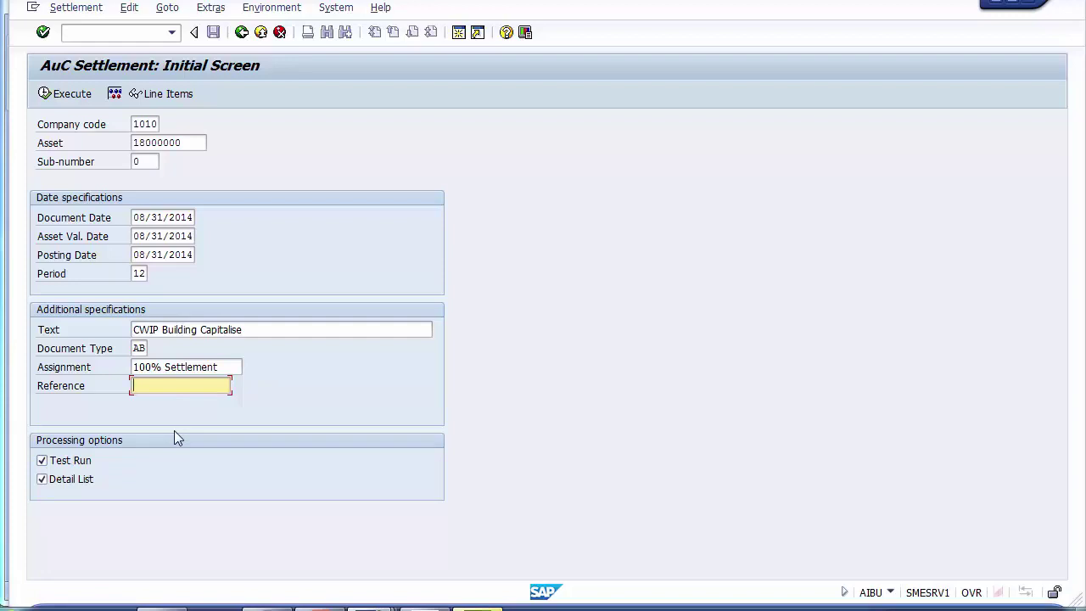
Try to simulate the CWIP Building settlement with the entered dates and document details.
left_click(114, 94)
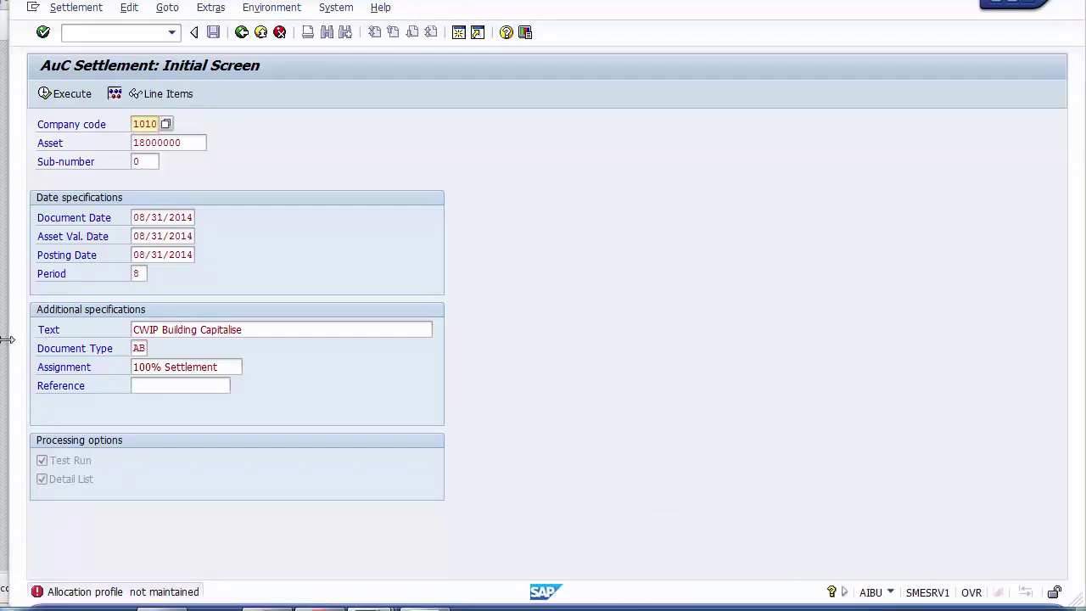
left_click_drag(6, 337, 2, 343)
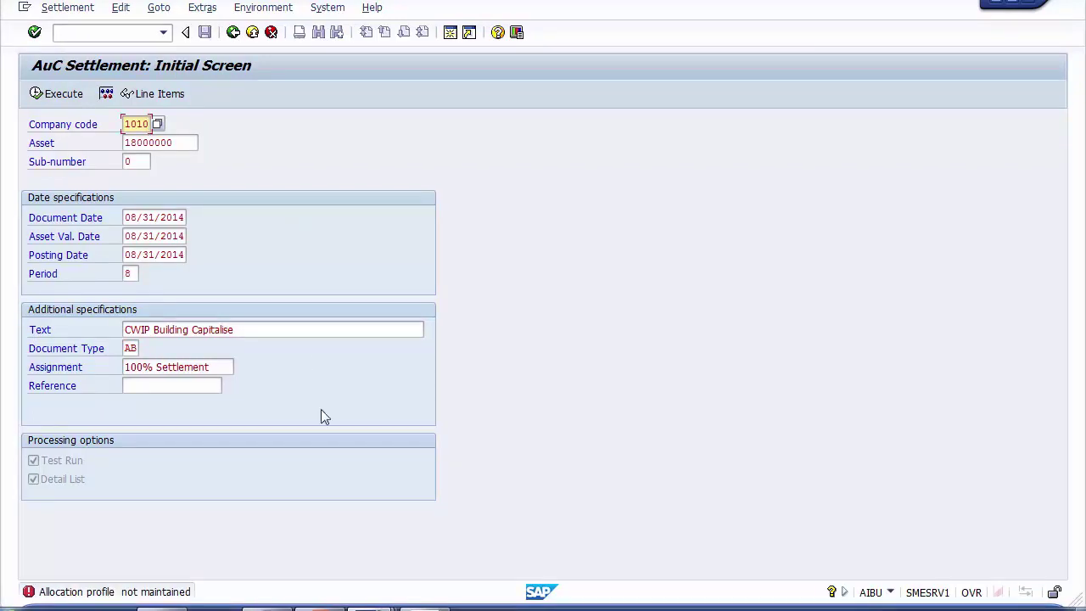
Switch to the SAP Easy Access session and open transaction OAAZ for the asset settlement profiles.
mouse_move(373, 605)
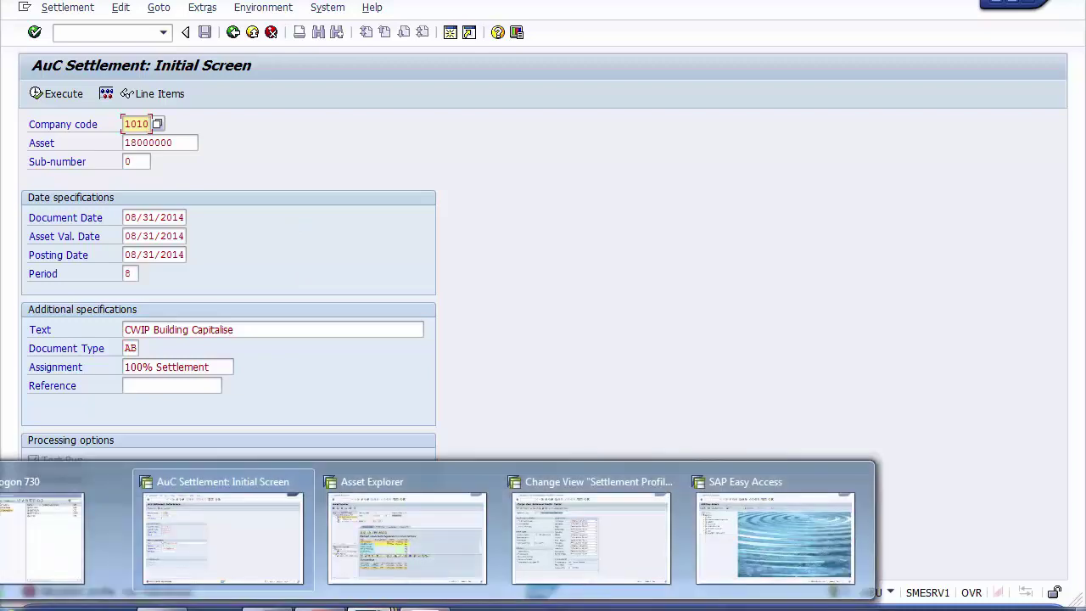
left_click(703, 533)
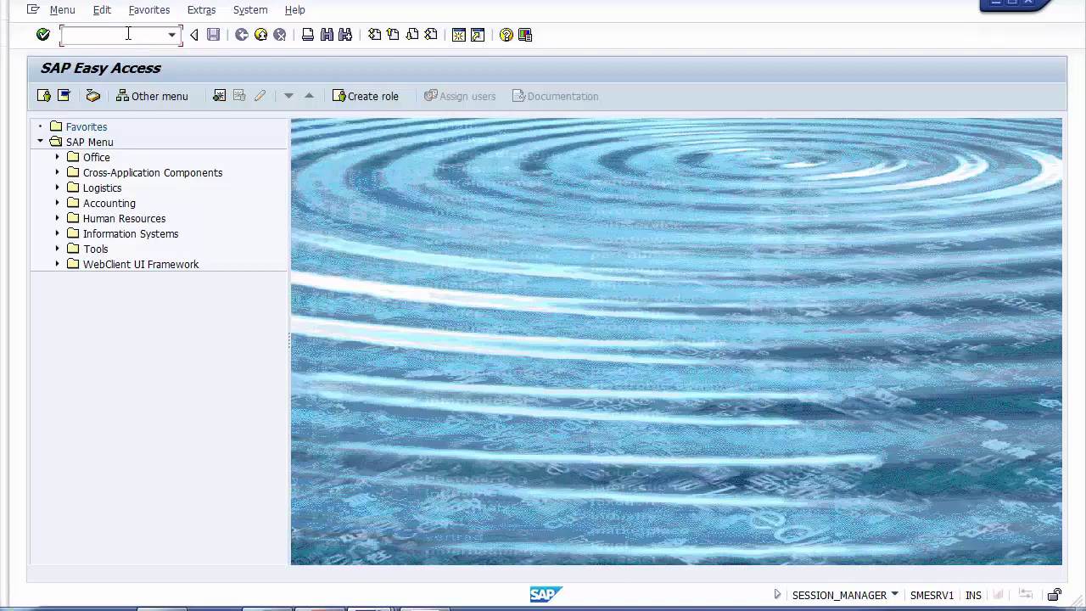
type("oaaZ")
key("Return")
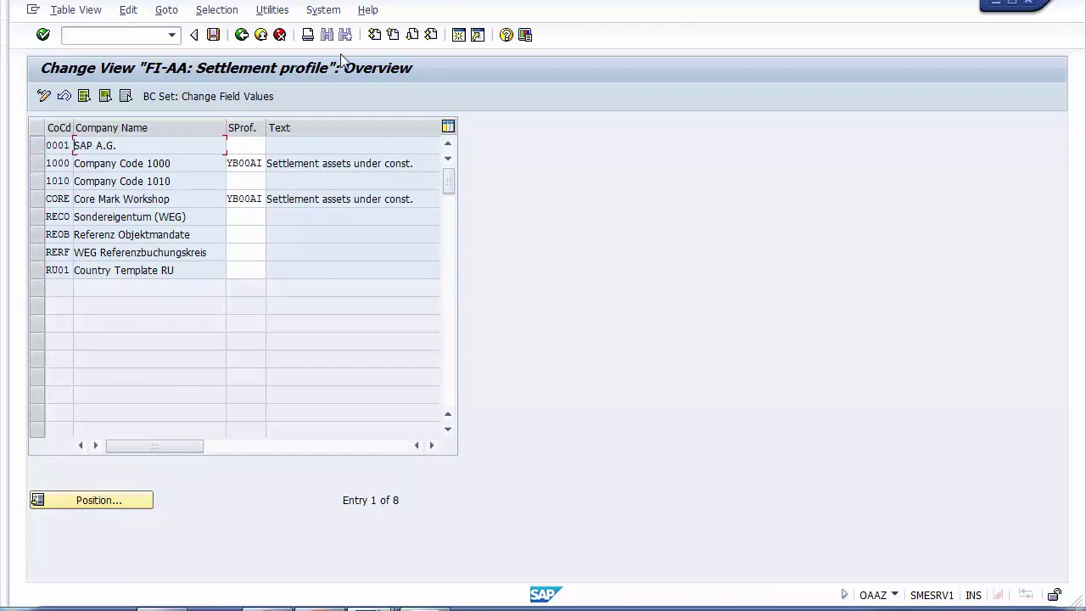
Assign settlement profile AI to company code 1010 and save it under the FI - Asset Accounting Configuration customizing request.
left_click(68, 180)
left_click(37, 182)
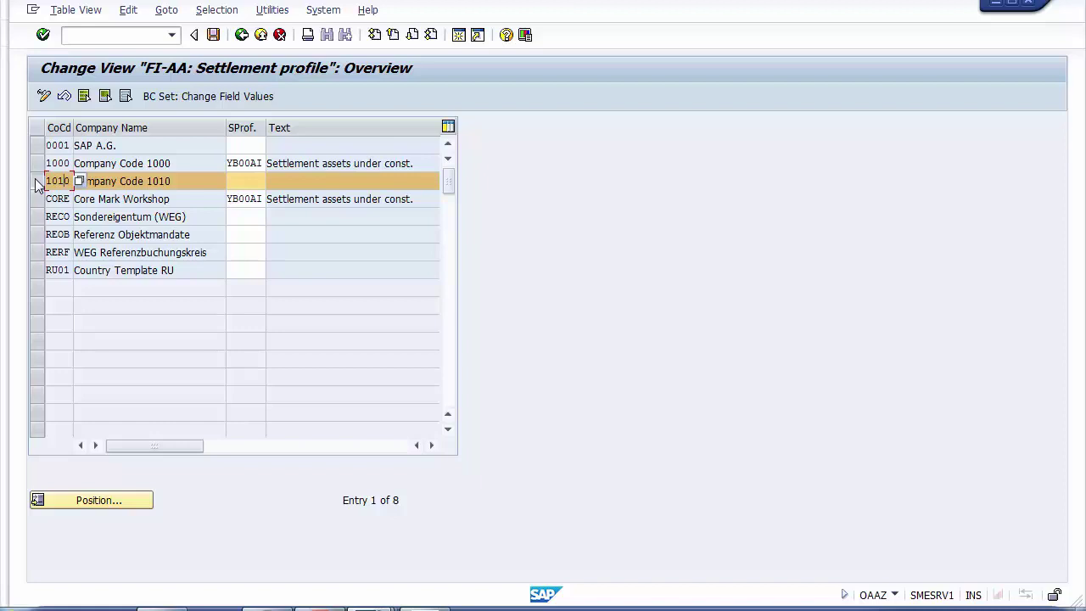
left_click(243, 181)
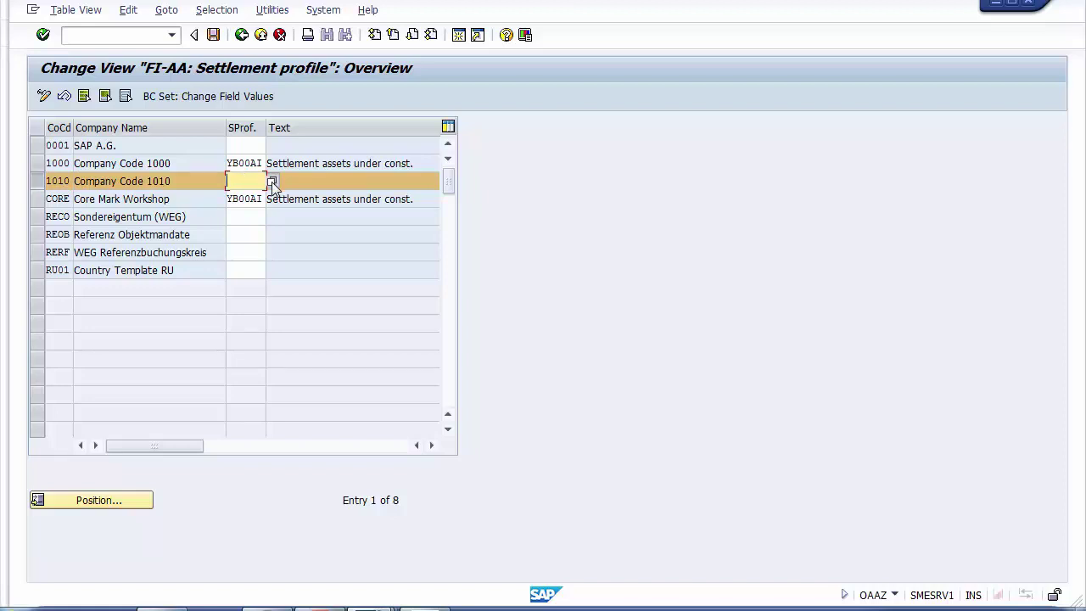
left_click(272, 181)
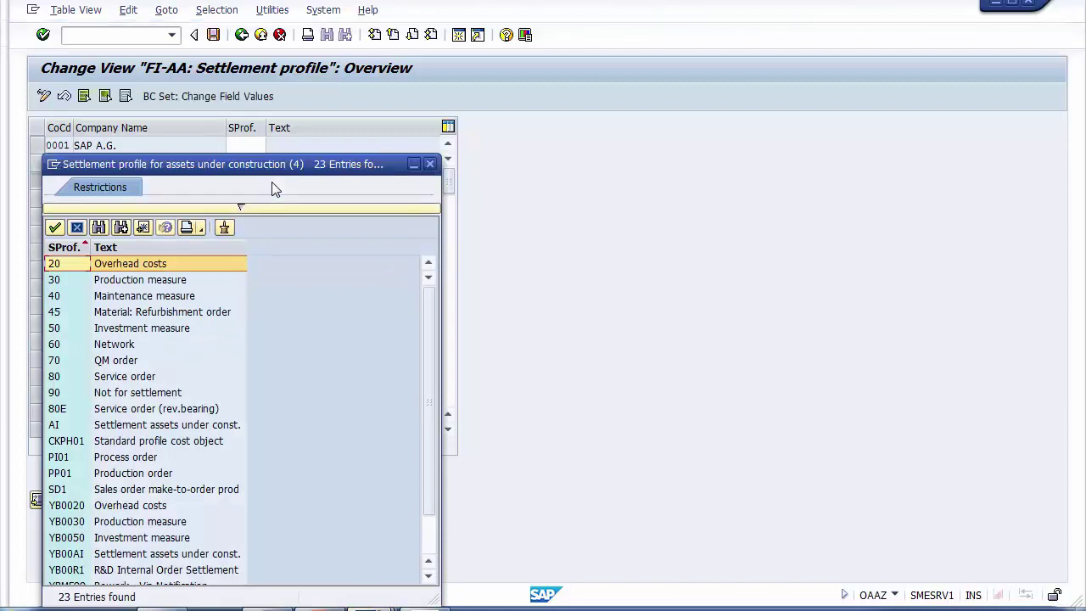
left_click(194, 429)
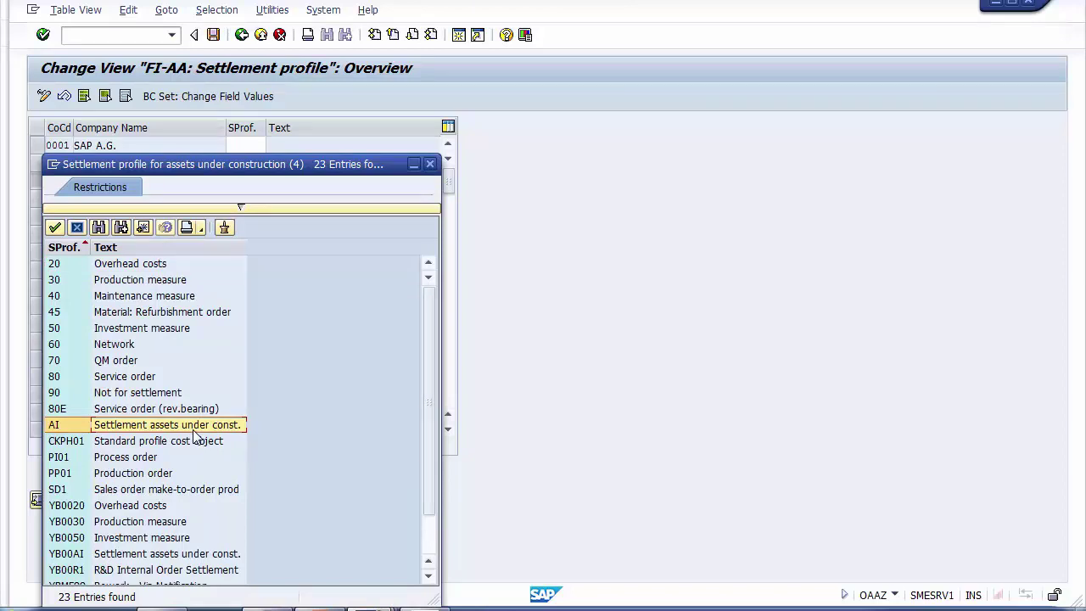
left_click(159, 425)
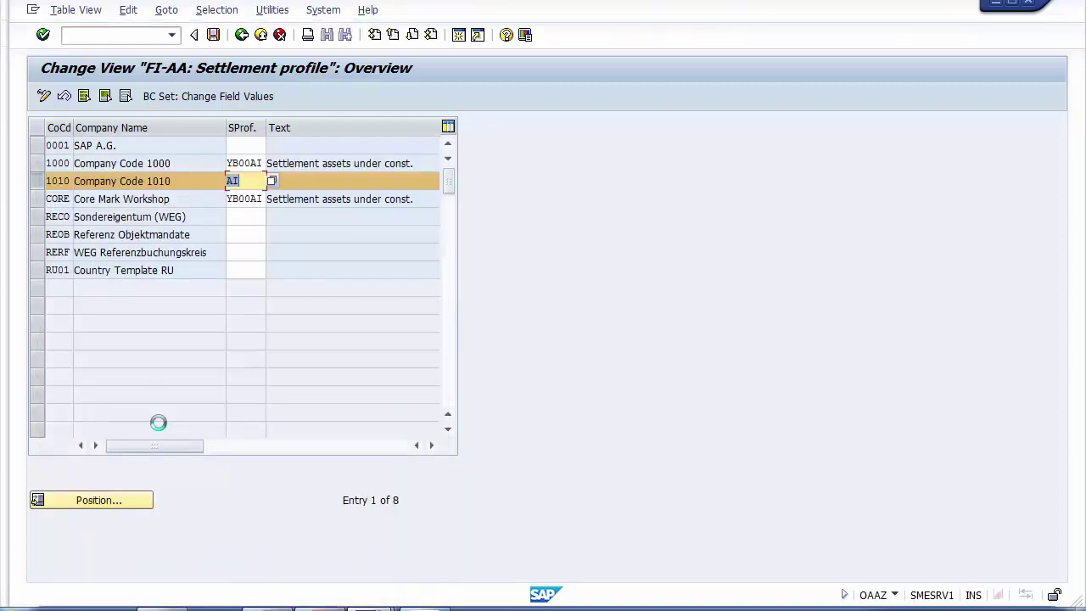
left_click(212, 38)
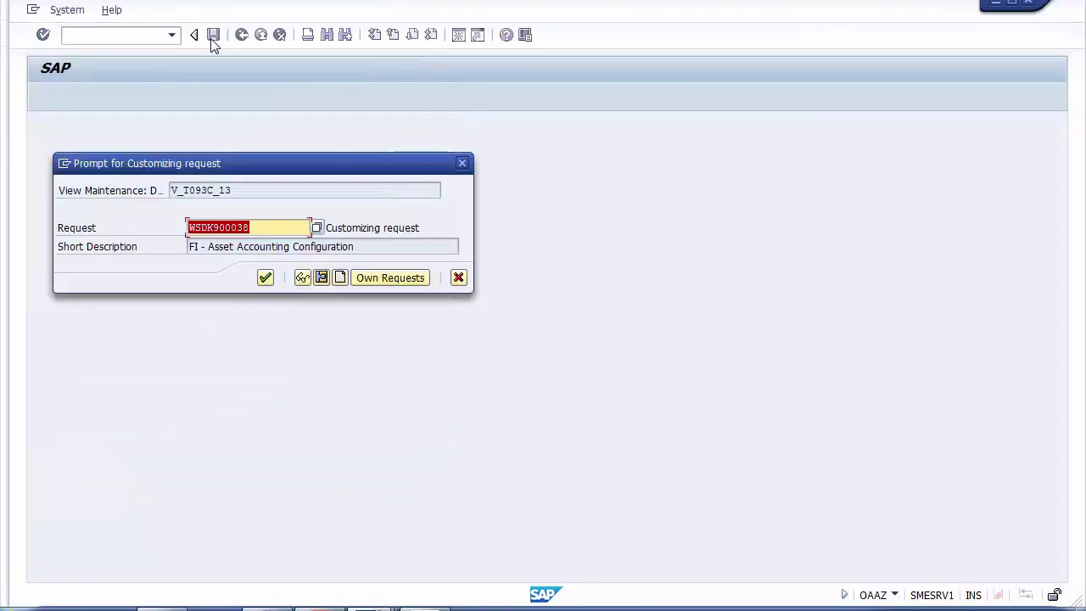
left_click(265, 278)
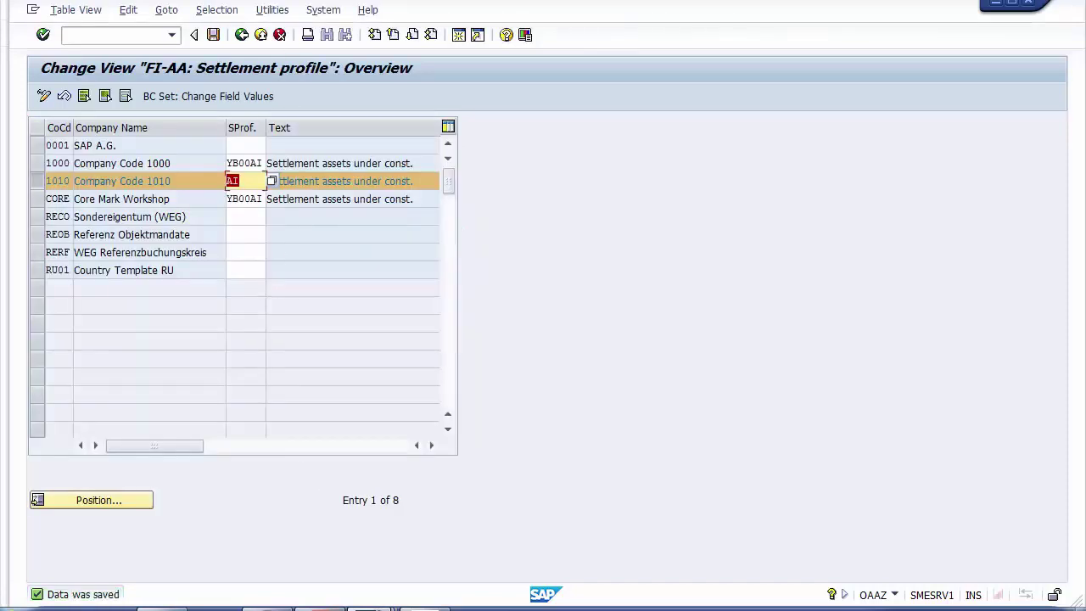
Retry the simulation in the AuC Settlement session and restart transaction AIBU.
left_click(211, 533)
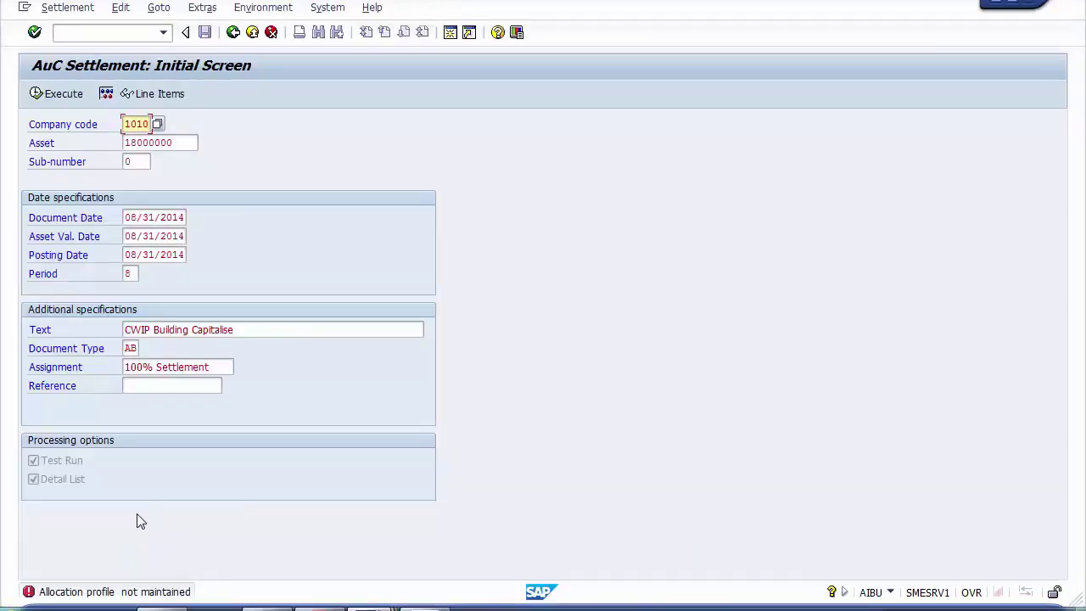
left_click(106, 94)
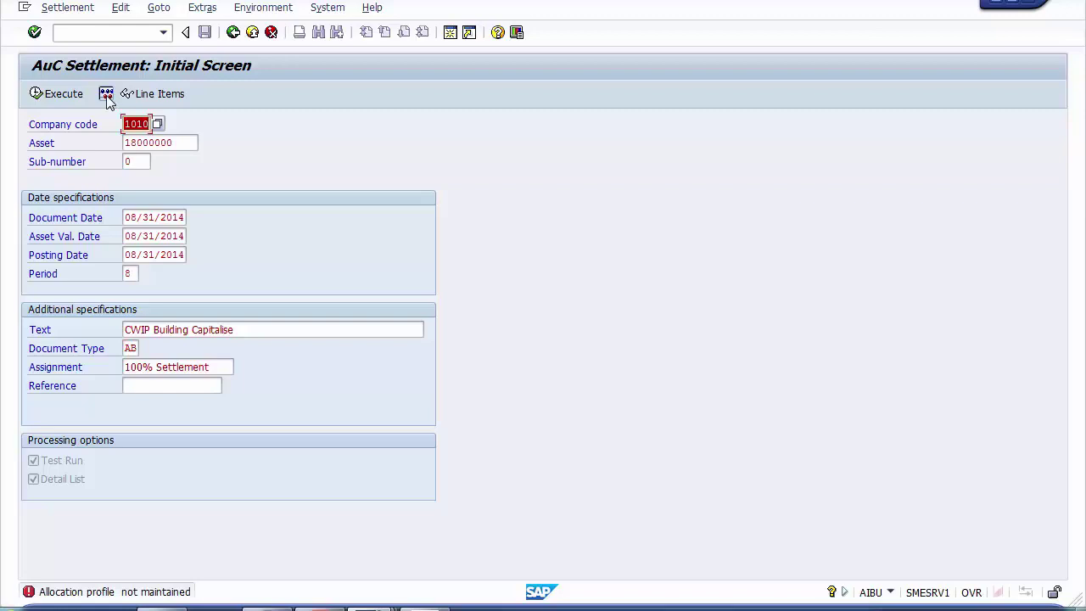
left_click(100, 34)
type("/N")
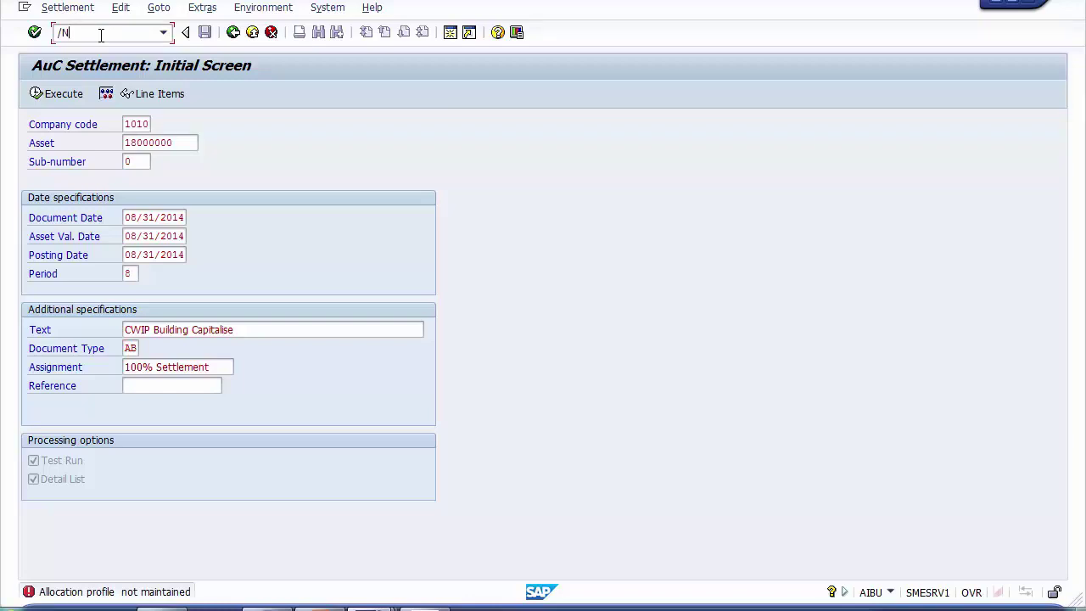
type("aibu")
key("Return")
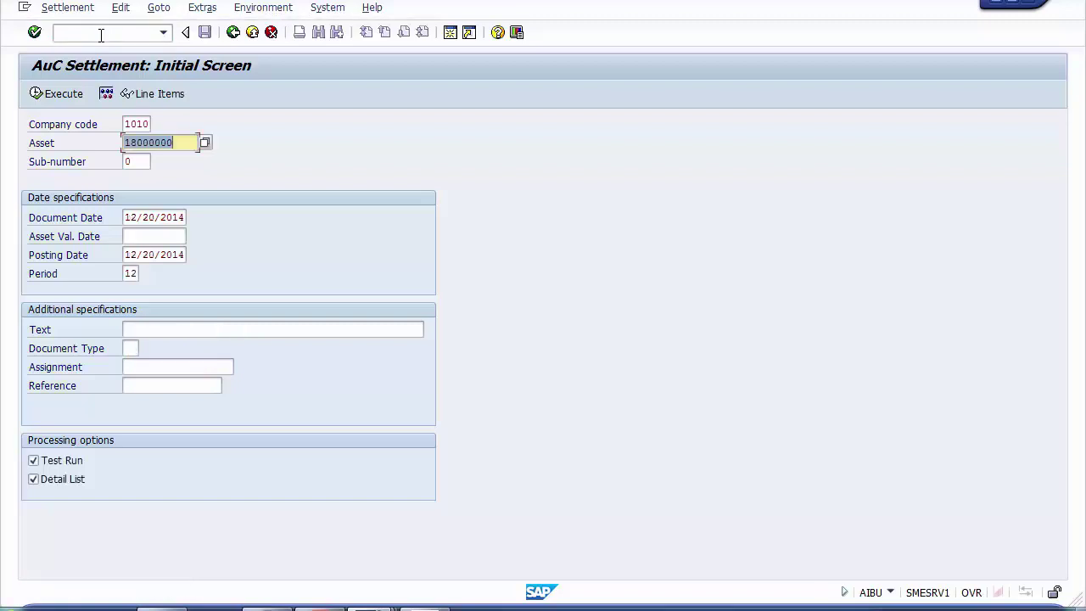
Set the document date, asset value date and posting date of the settlement to 08/31/2014.
key("shift+Tab")
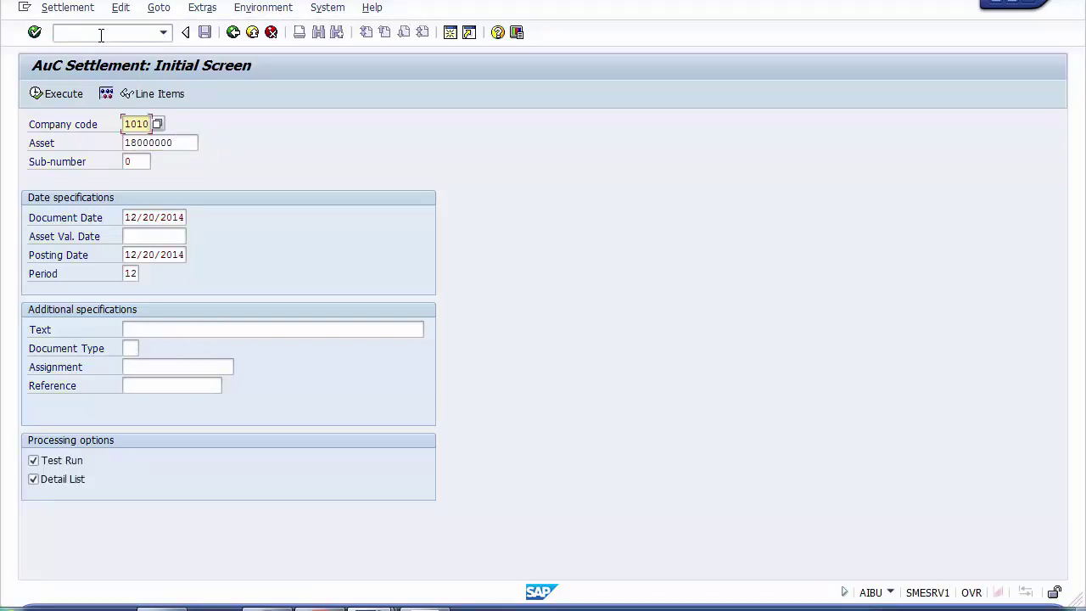
key("Tab")
key("Tab")
key("Tab")
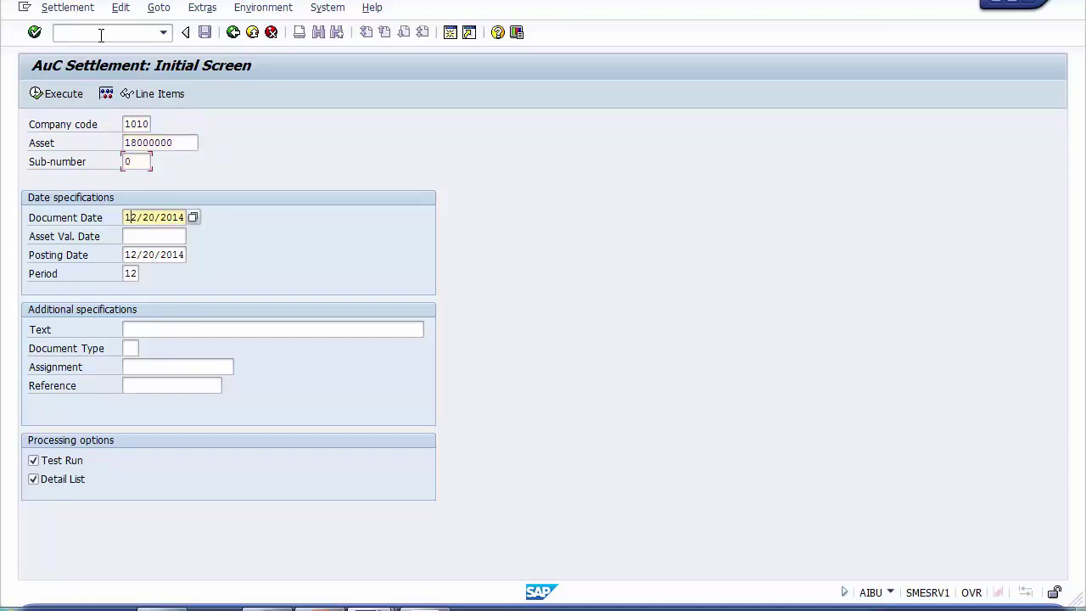
key("Tab")
key("shift+Tab")
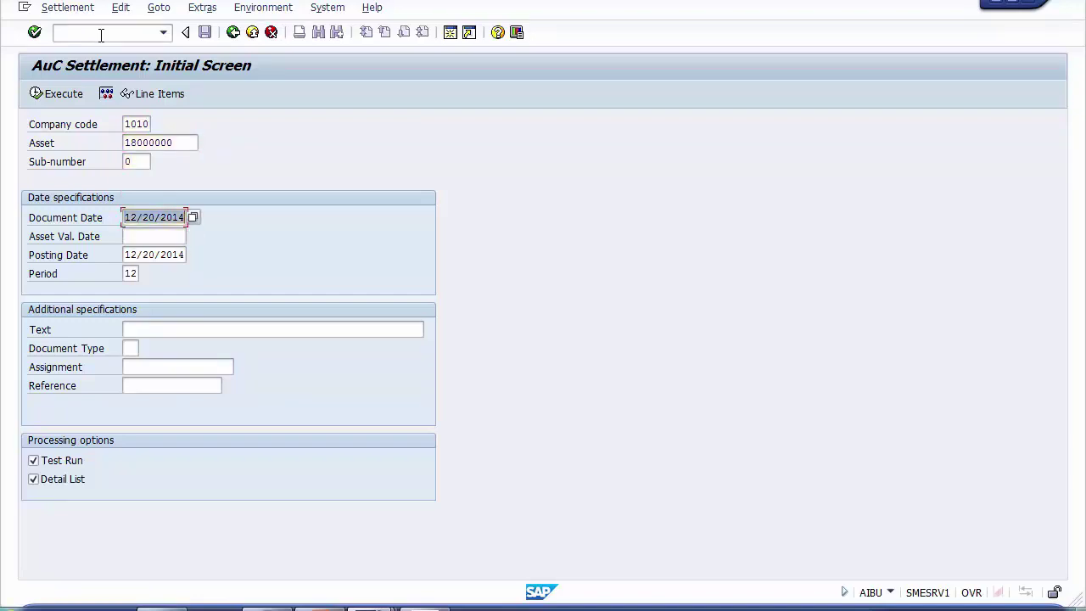
key("Delete")
key("Down")
key("Return")
key("Tab")
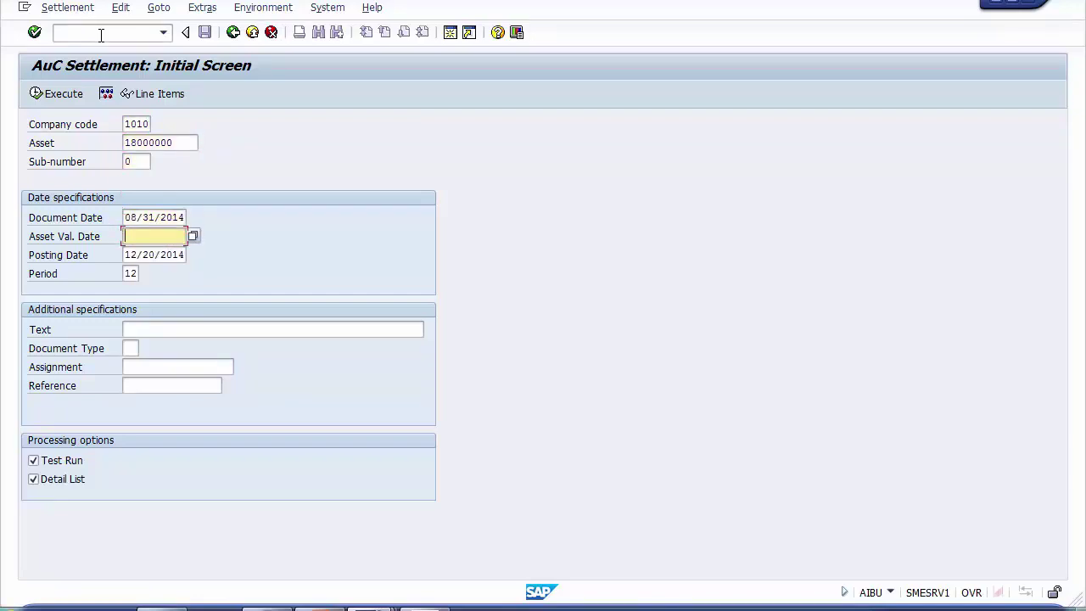
key("Down")
key("Return")
key("Tab")
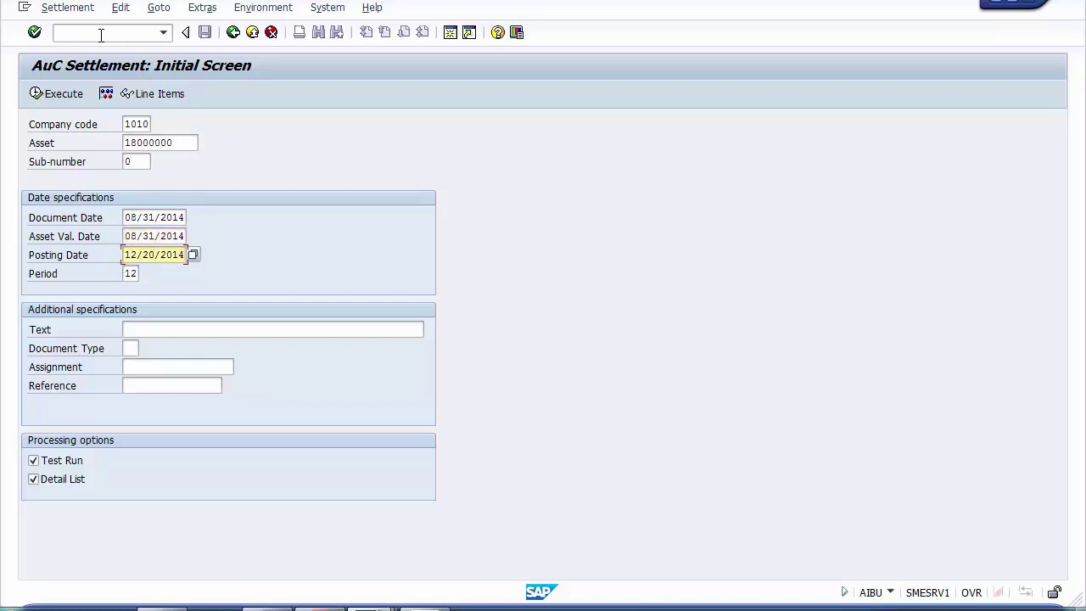
key("shift+End")
key("Delete")
key("Down")
key("Return")
Enter the text "CWIP Building Capitalise", document type AA and assignment "100% Settlement".
key("Tab")
key("Tab")
key("Delete")
key("Down")
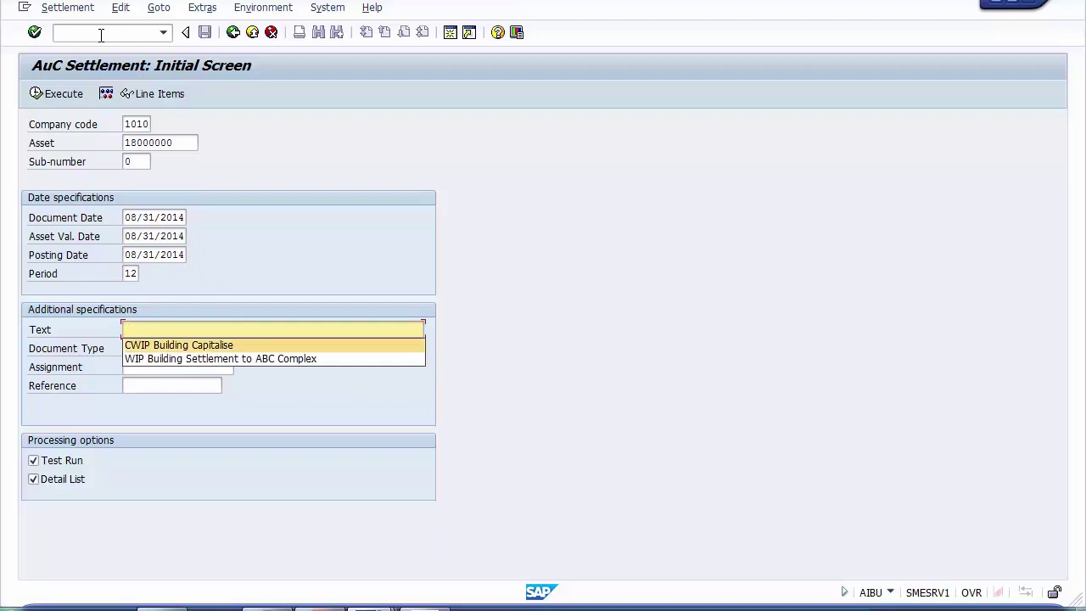
key("Return")
key("Tab")
key("Delete")
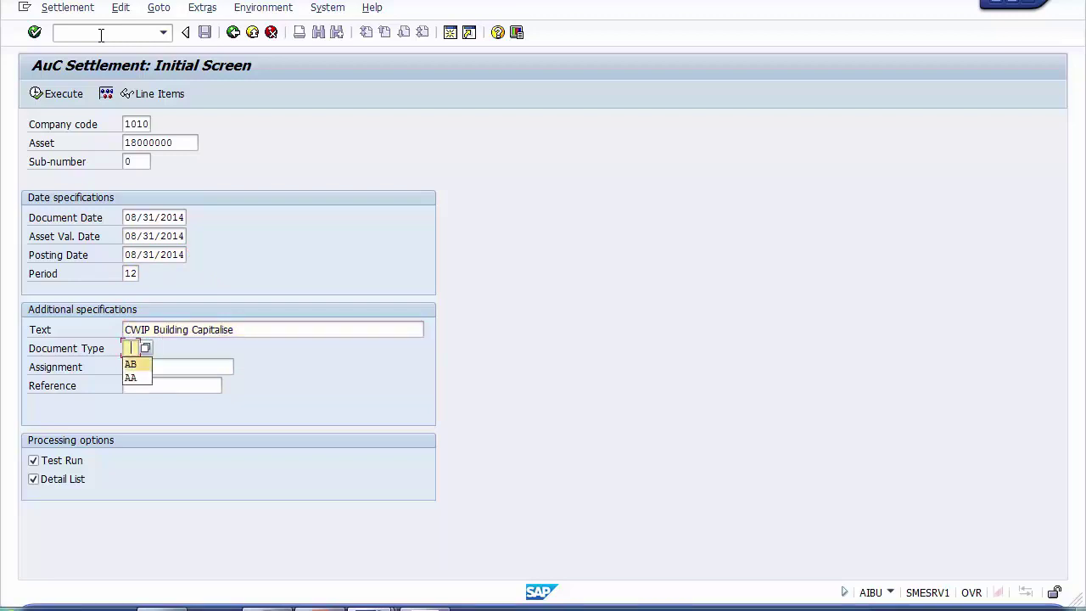
key("Down")
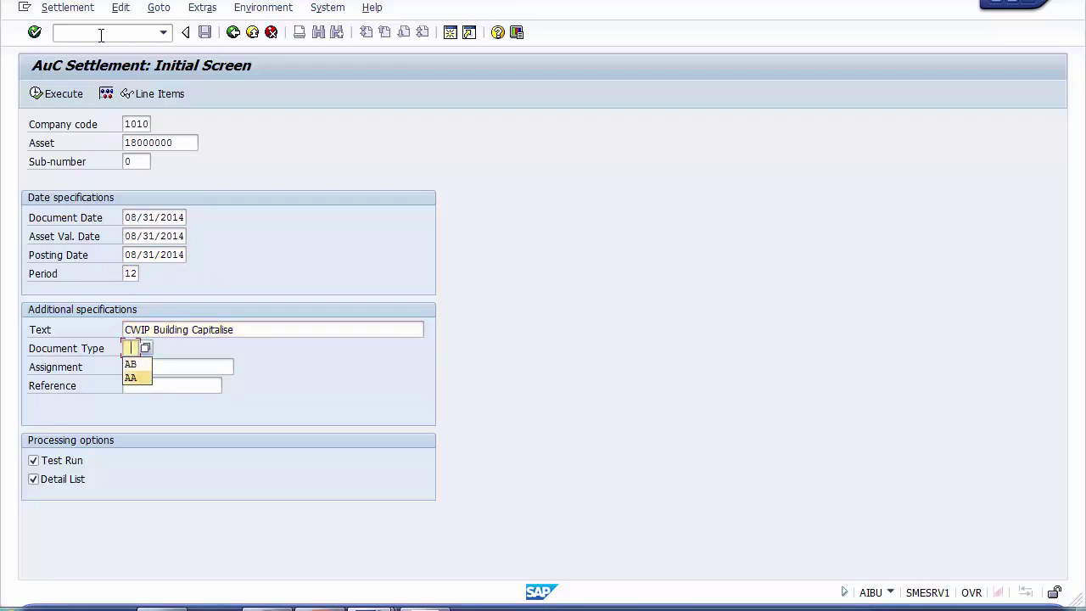
key("Return")
key("Tab")
key("Delete")
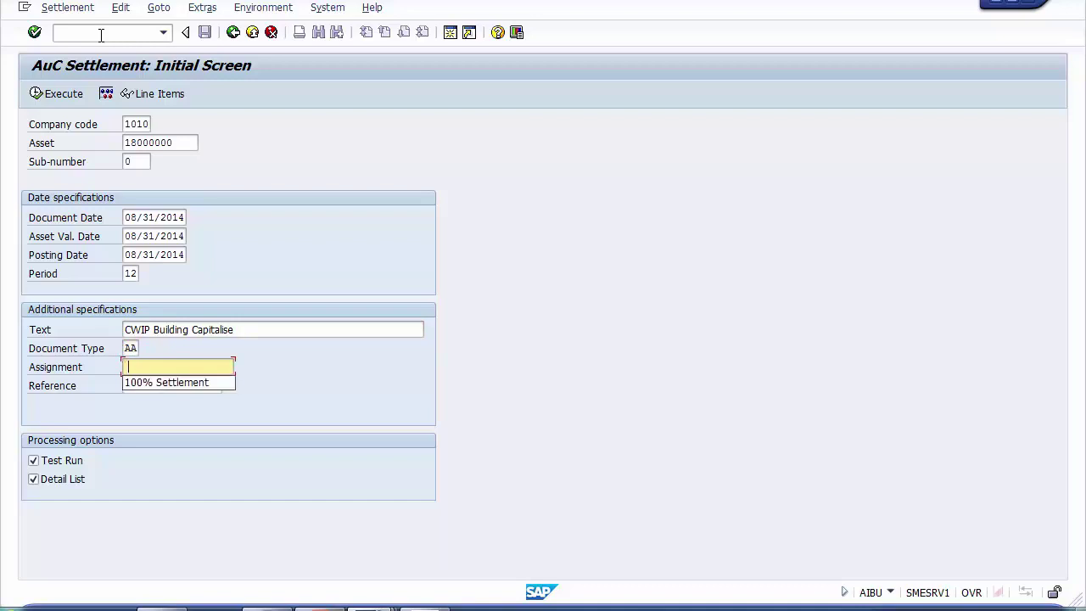
key("Down")
key("Return")
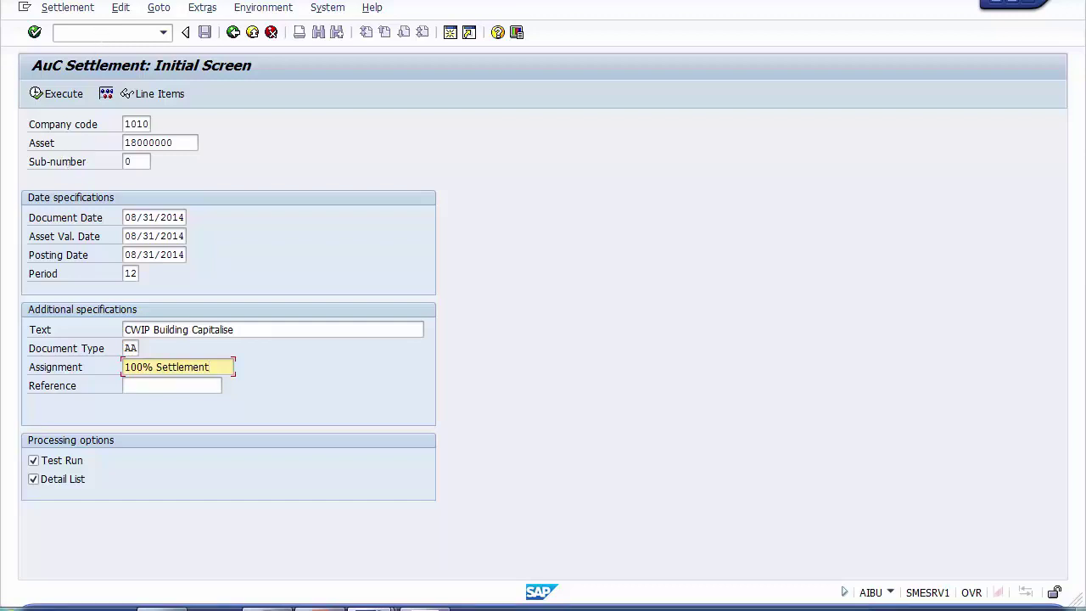
Simulate the settlement and examine the posting keys, assets and amounts of both line items.
left_click(106, 95)
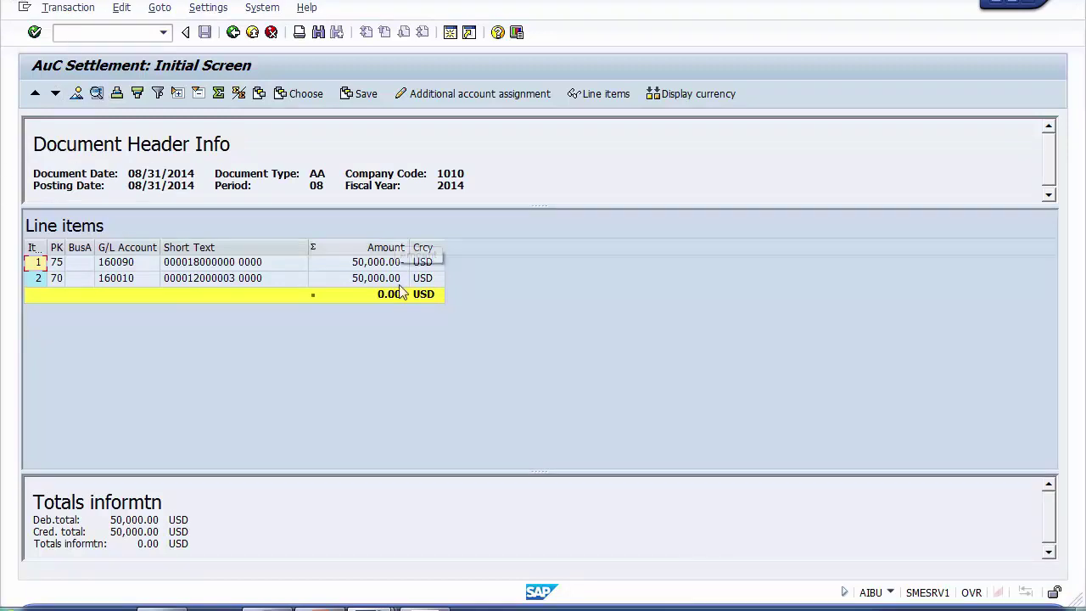
left_click(208, 264)
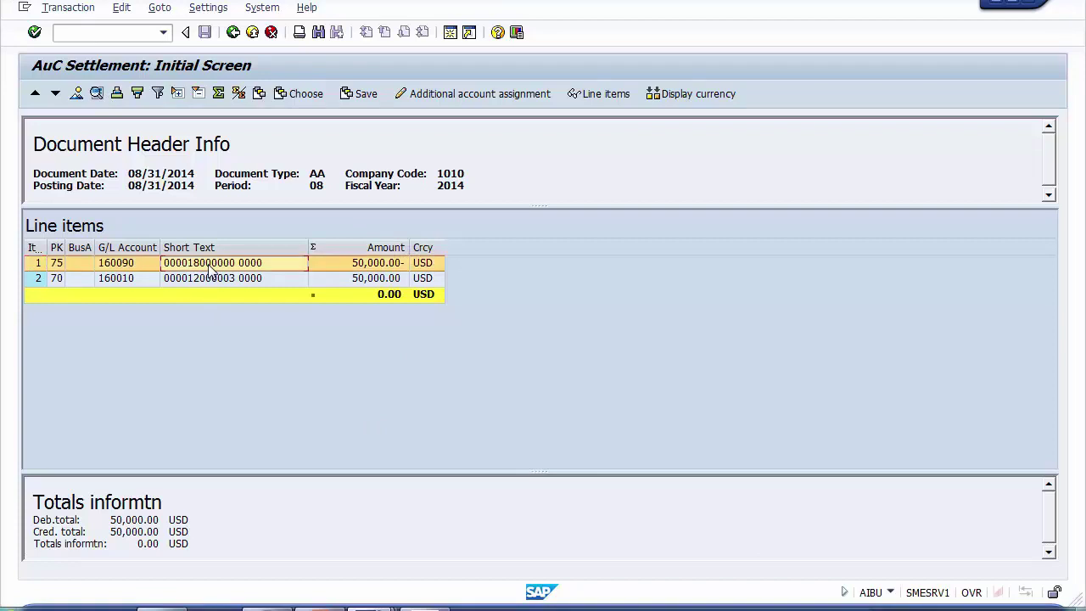
left_click(404, 268)
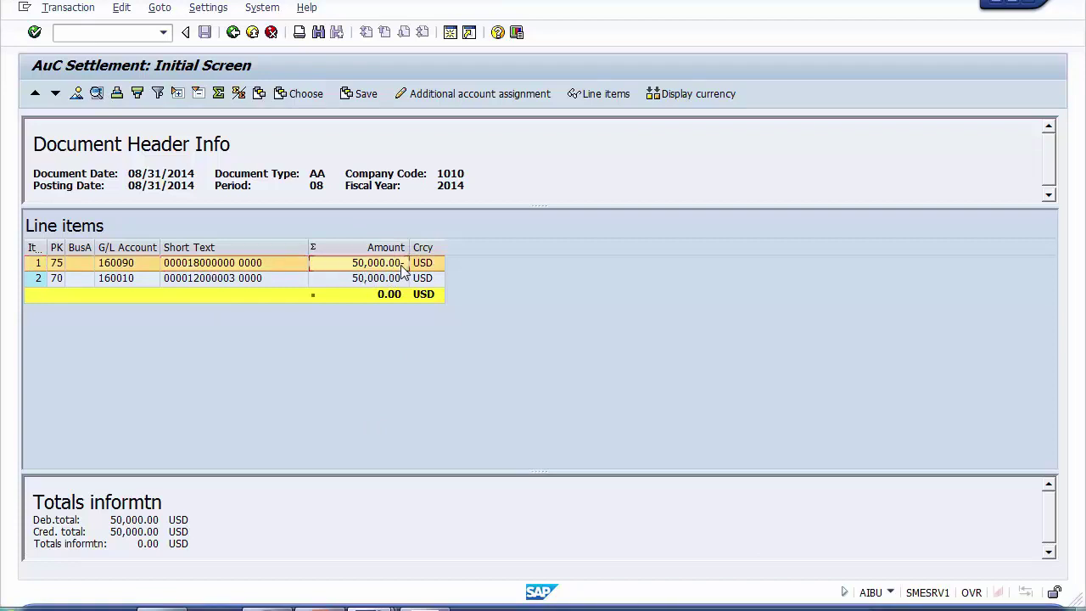
left_click(58, 266)
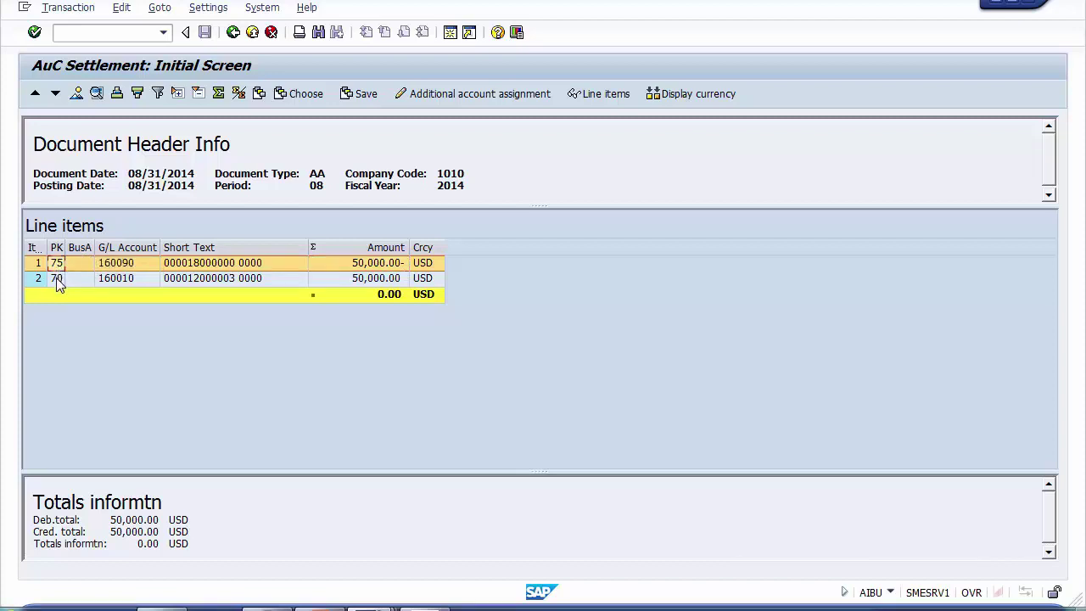
left_click(57, 279)
left_click(217, 287)
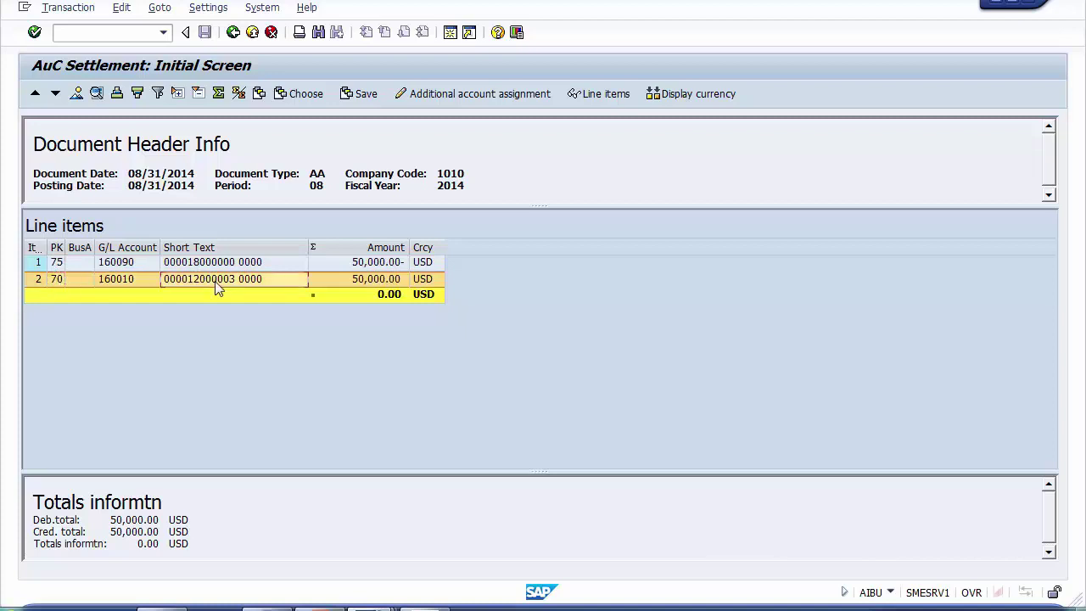
left_click(263, 265)
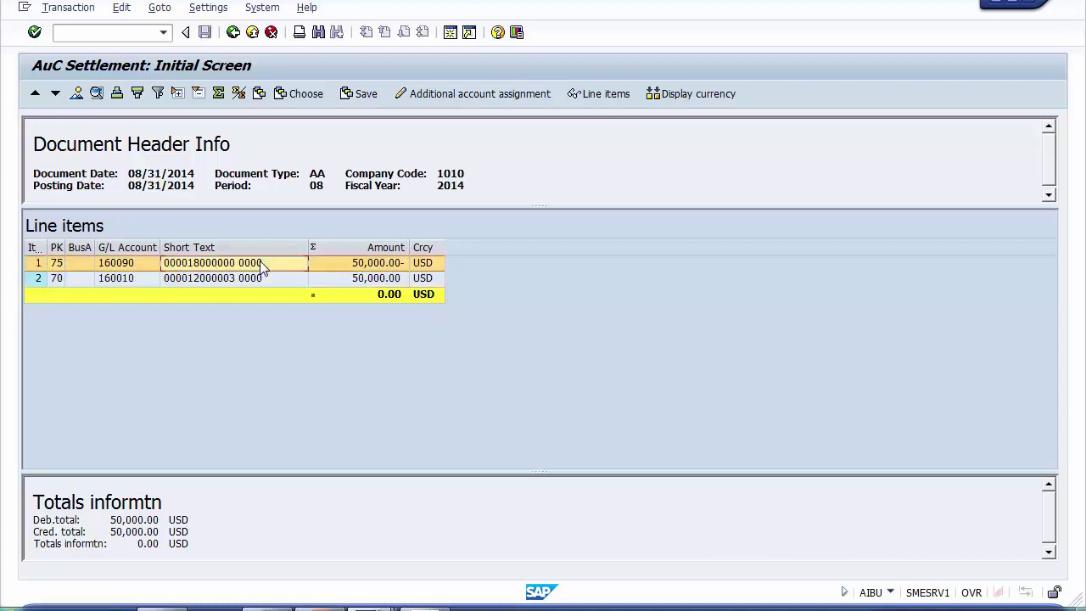
left_click(377, 282)
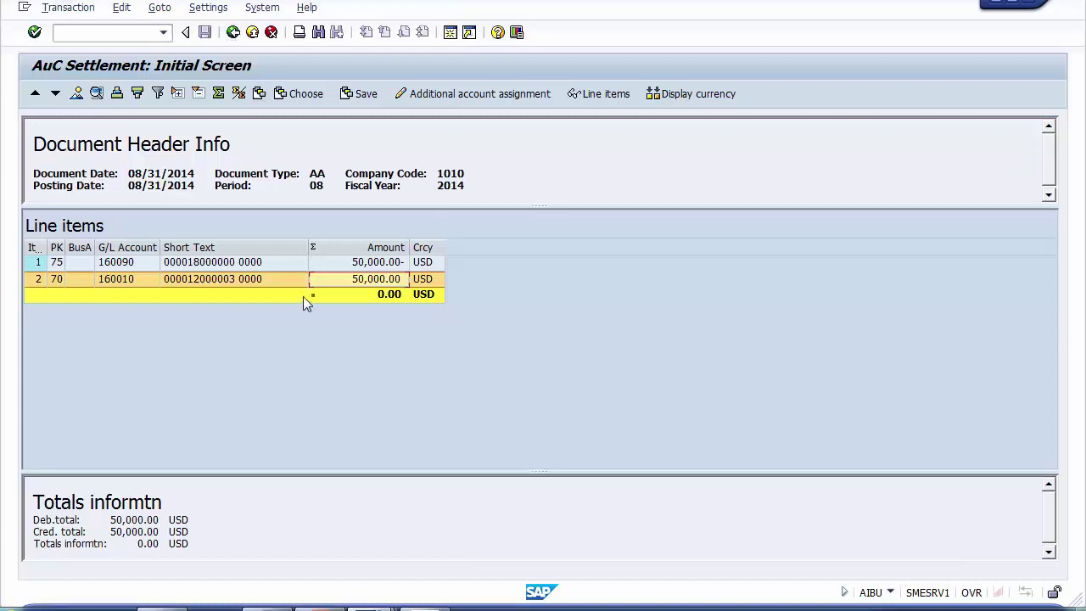
left_click(382, 268)
left_click(379, 281)
Leave the simulation and execute the CWIP Building settlement with Test Run turned off.
left_click(235, 37)
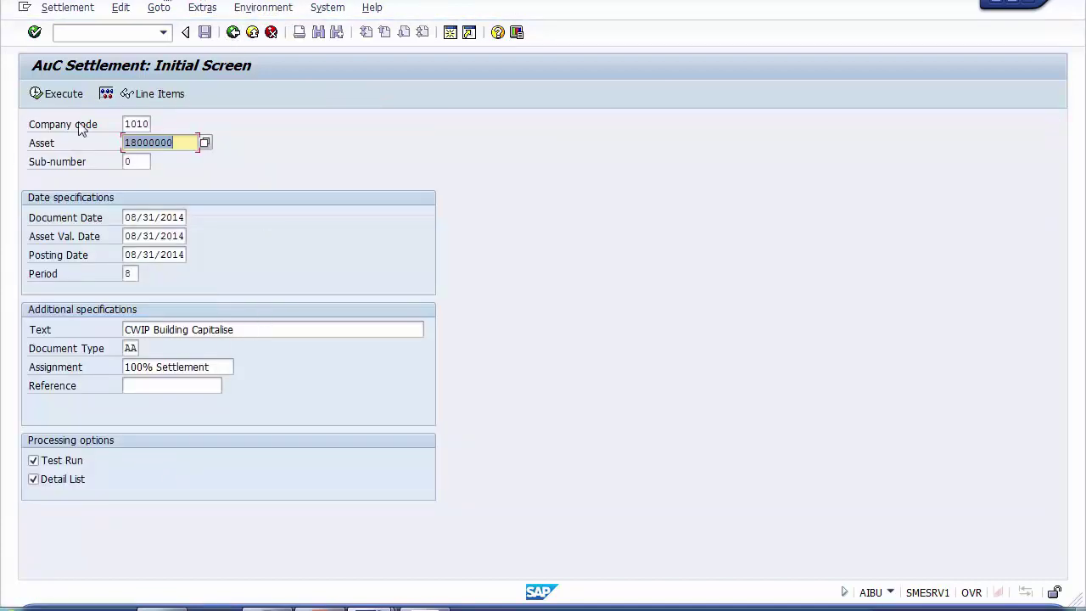
left_click(51, 464)
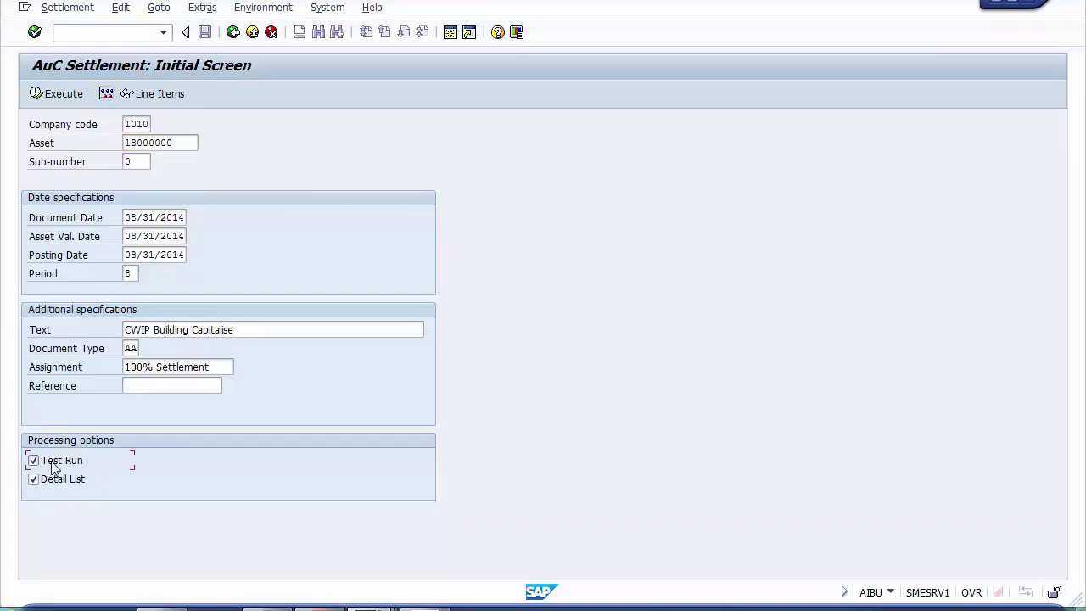
left_click(51, 95)
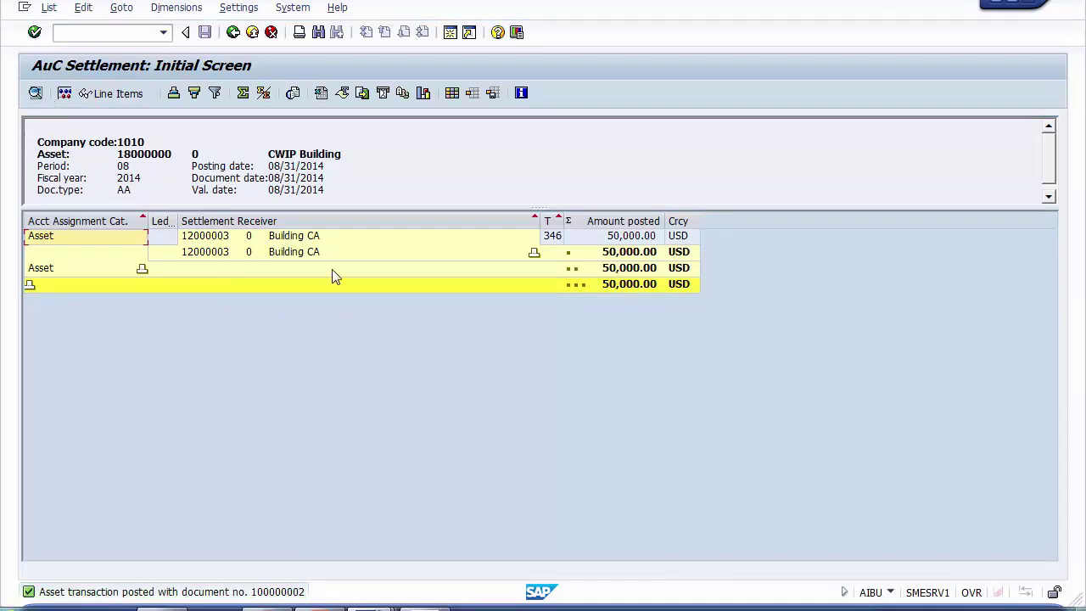
Examine the posted settlement's receiver asset and the header details of the CWIP Building.
left_click(212, 239)
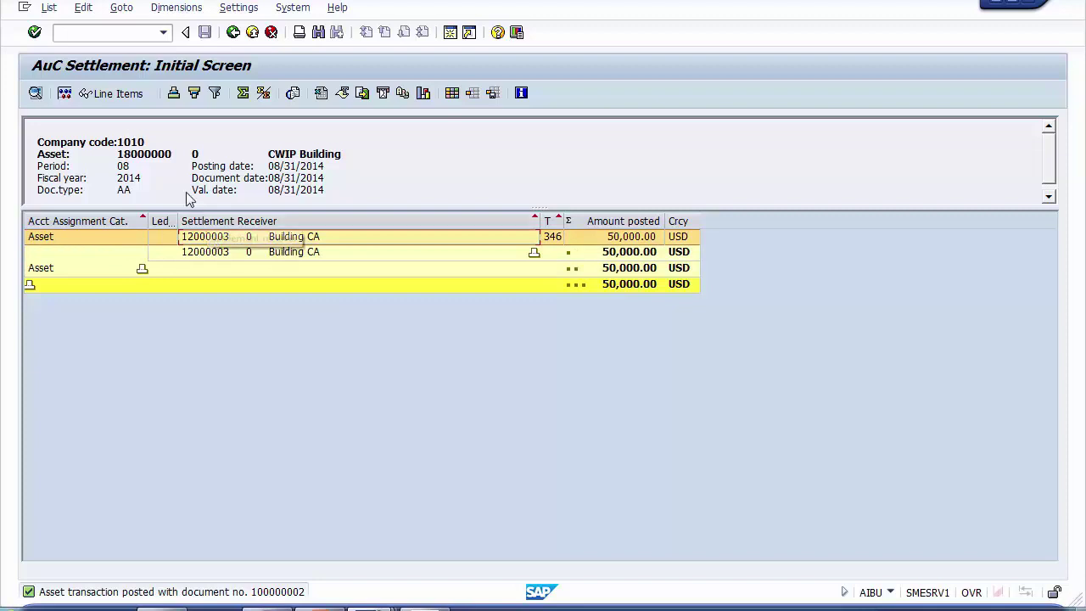
left_click_drag(117, 154, 398, 157)
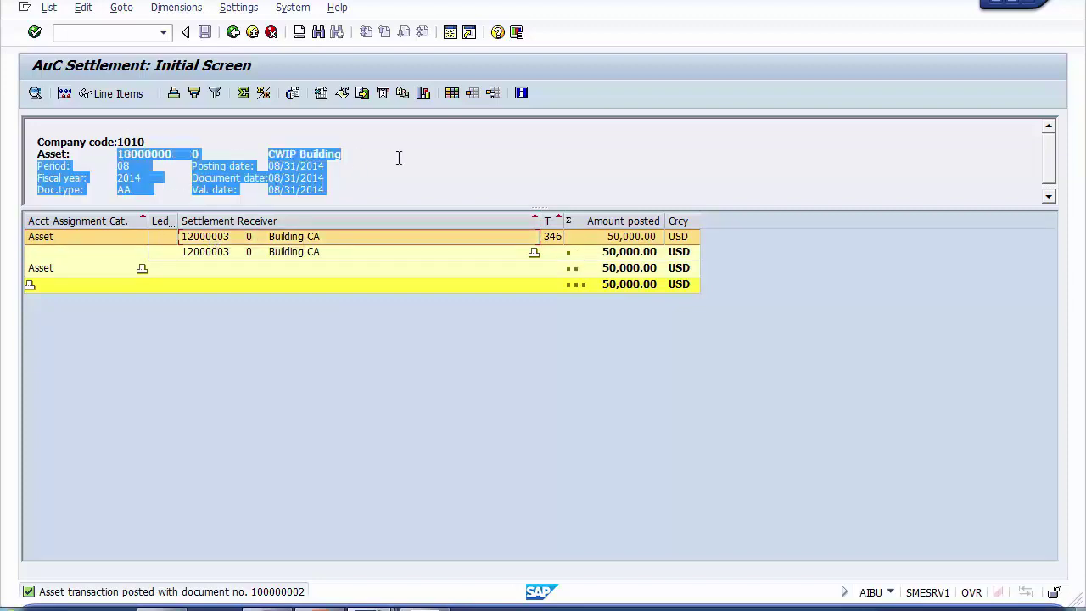
left_click(254, 168)
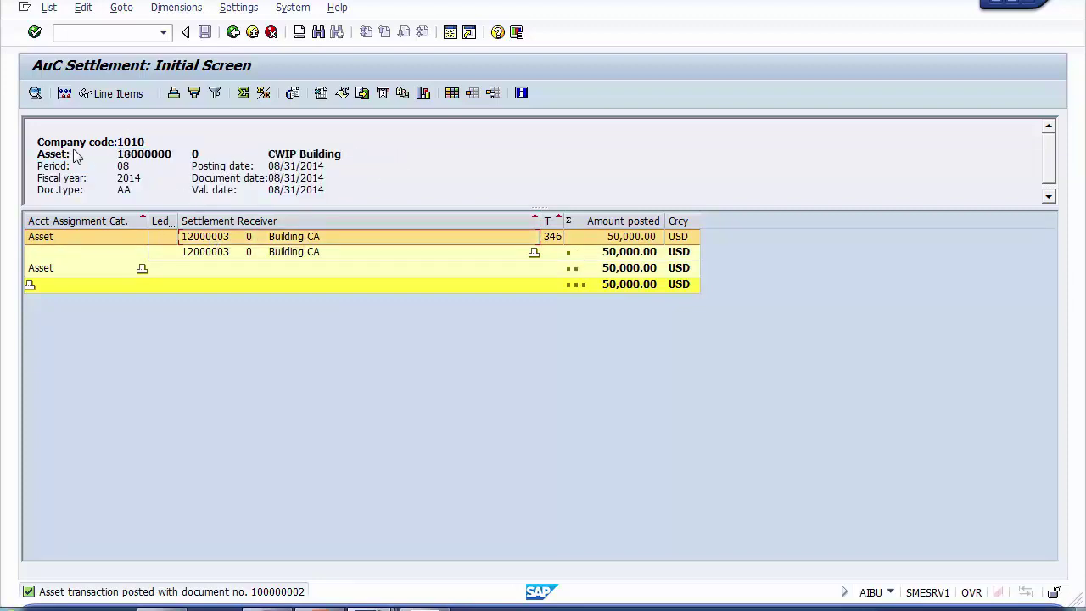
left_click_drag(41, 140, 377, 191)
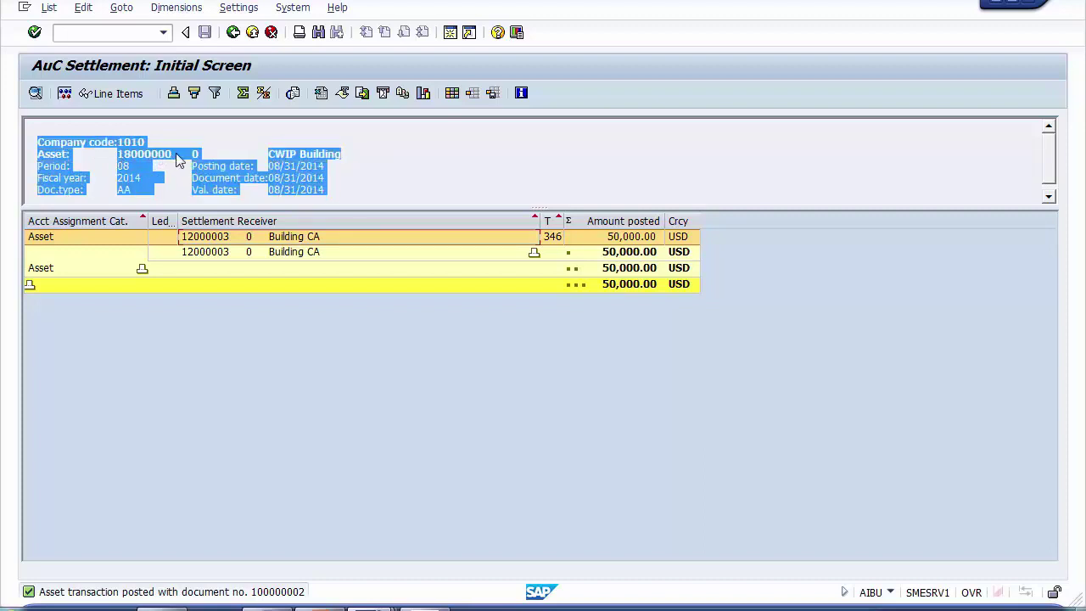
Review the posted settlement's CWIP Building asset, its settlement receiver and the amount posted.
left_click(273, 163)
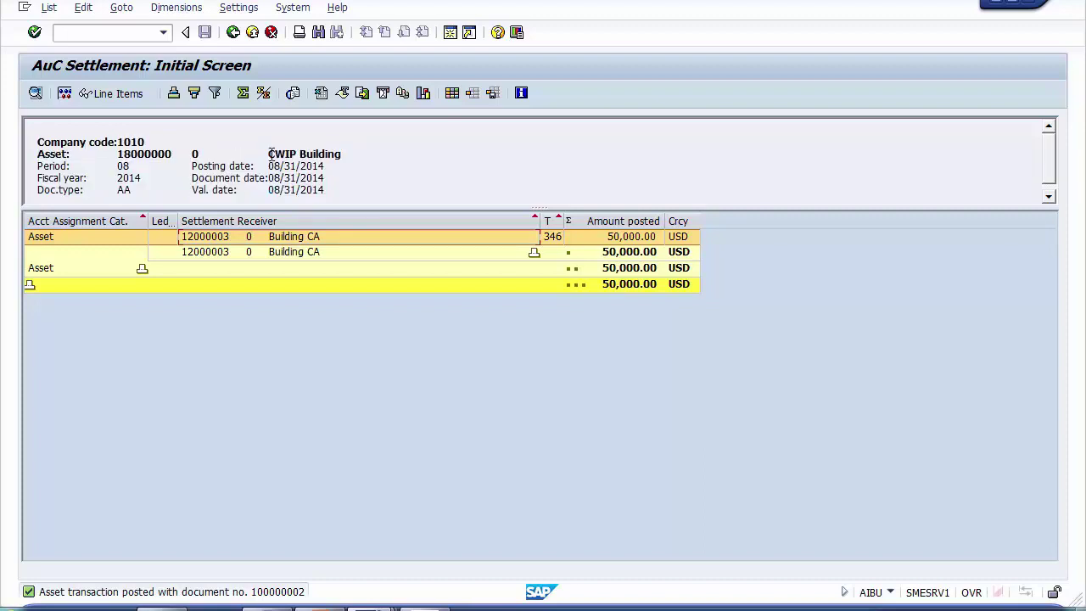
left_click_drag(269, 154, 343, 155)
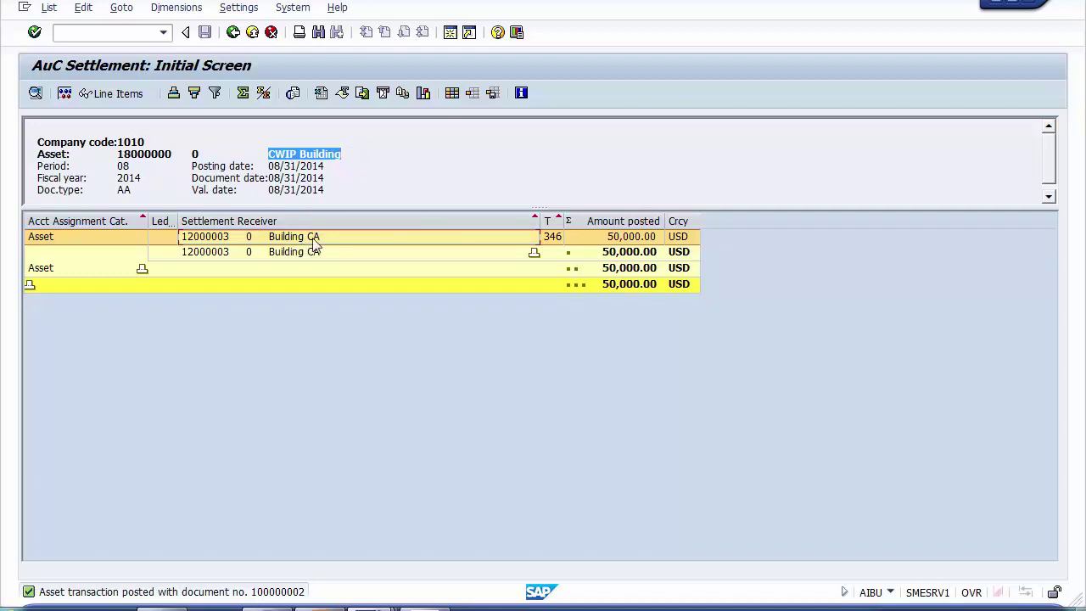
left_click_drag(539, 218, 456, 218)
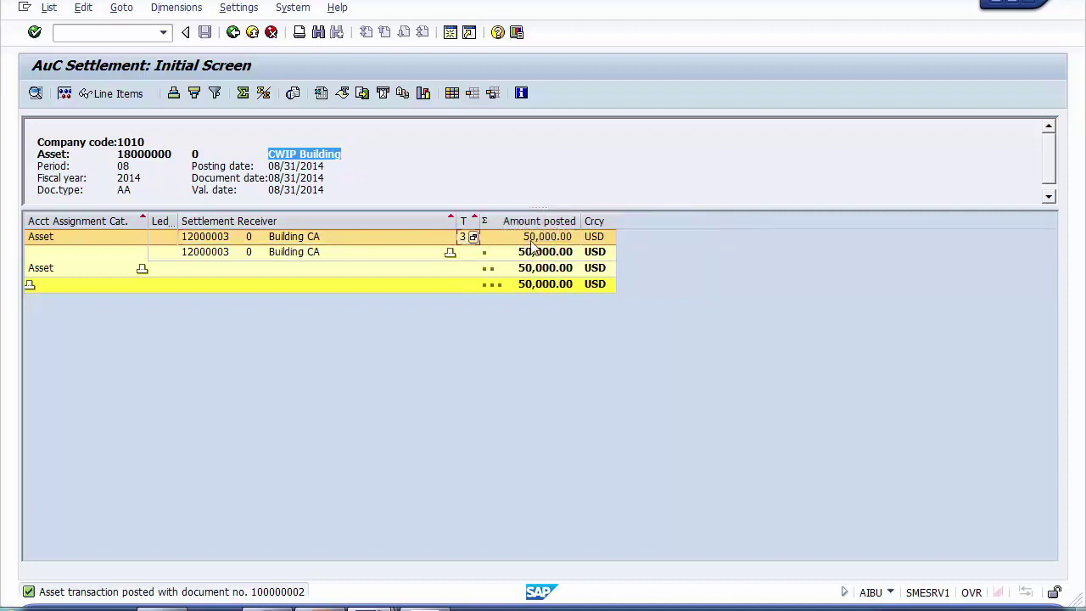
left_click(532, 240)
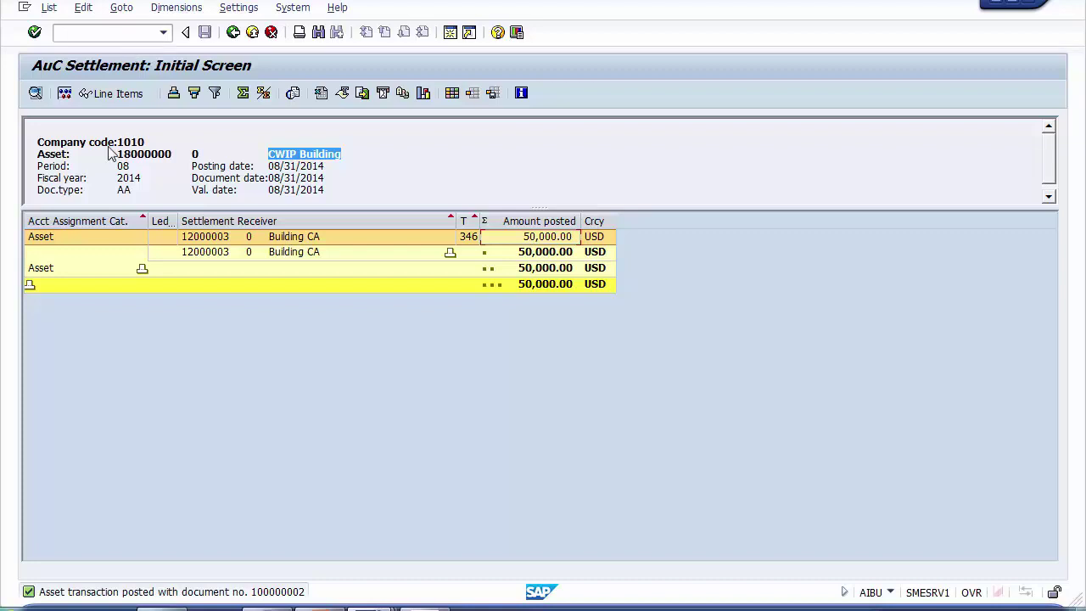
left_click_drag(118, 155, 176, 156)
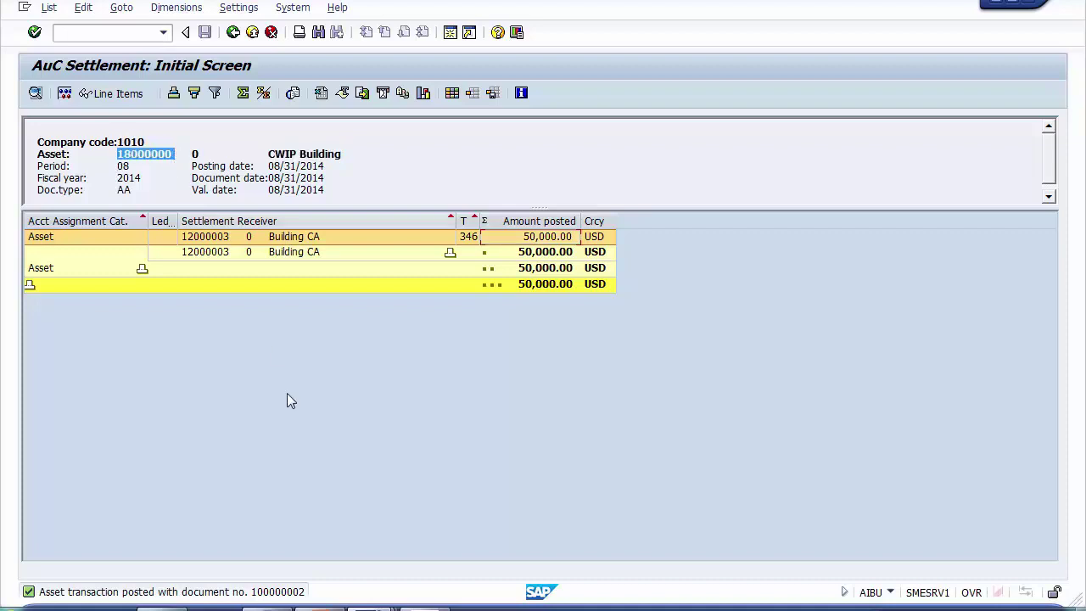
Switch to the Asset Explorer session and check the CWIP Building asset's acquisition value and acquisition transactions.
mouse_move(373, 591)
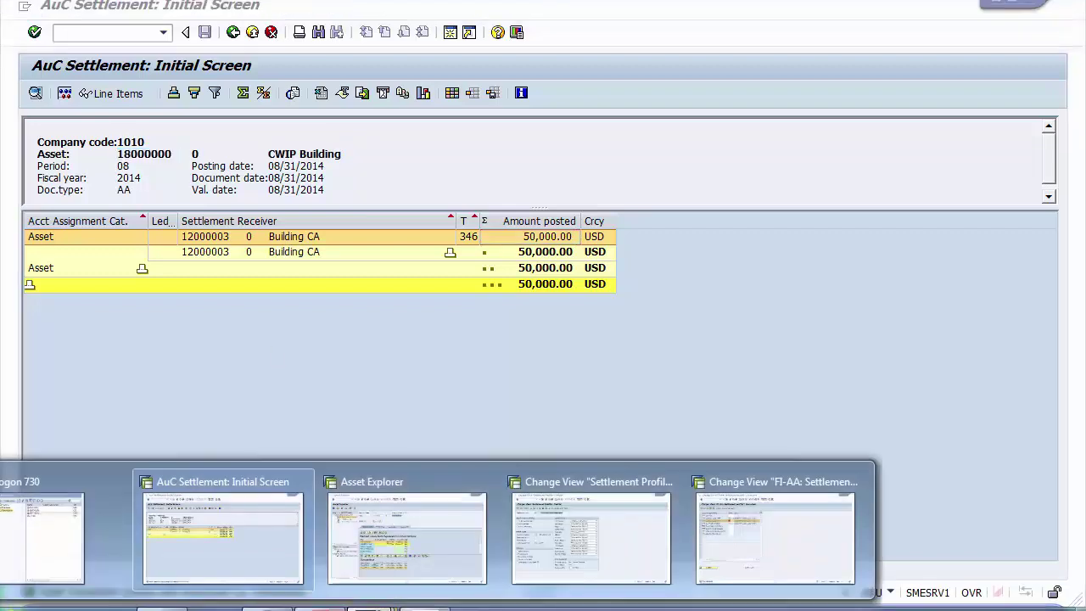
left_click(369, 475)
left_click(367, 146)
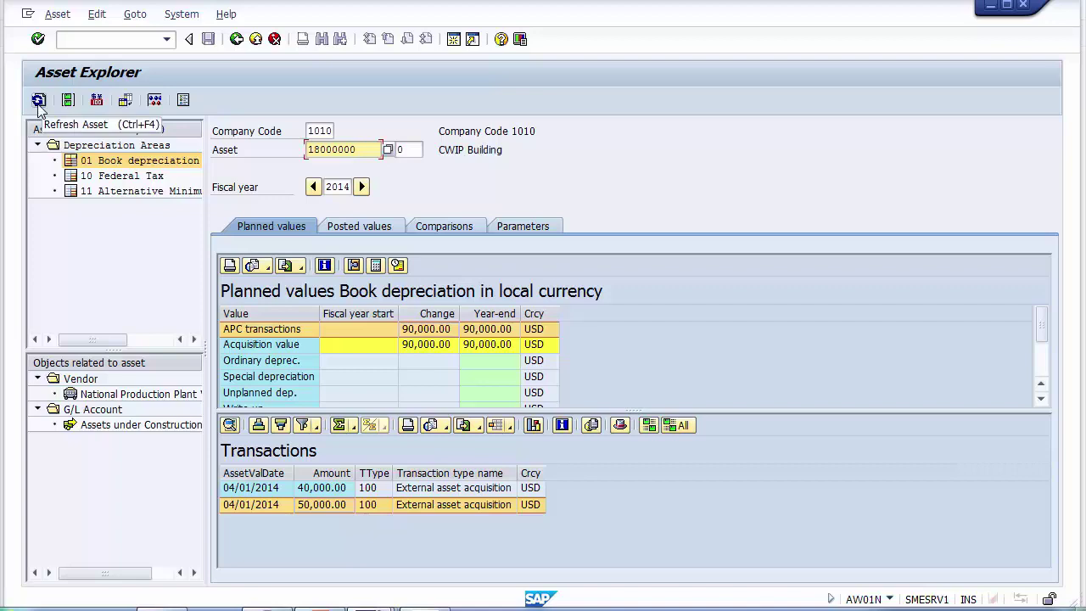
left_click(426, 347)
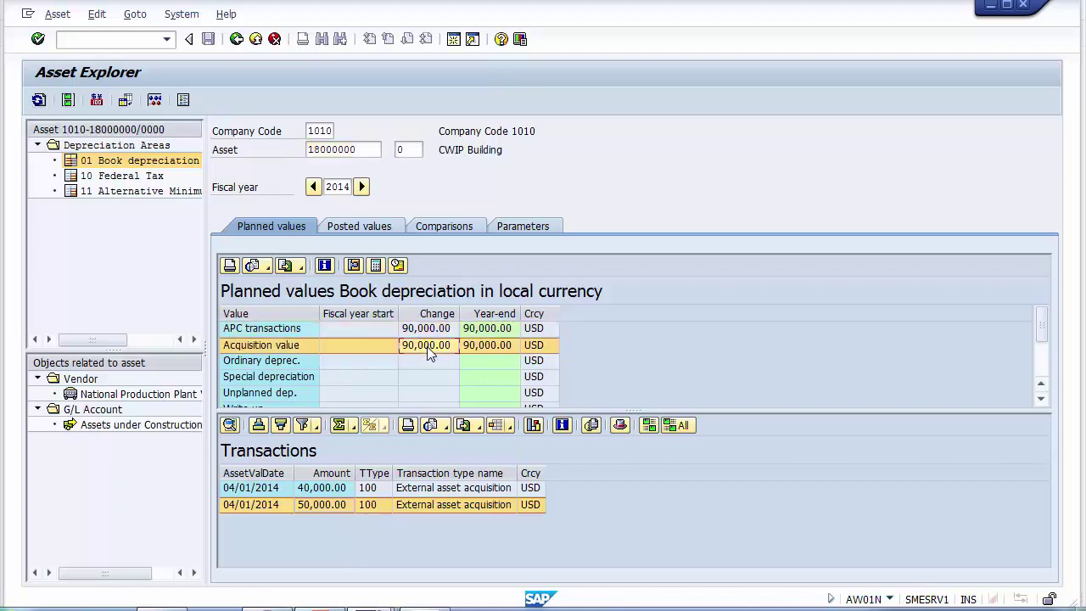
left_click(331, 502)
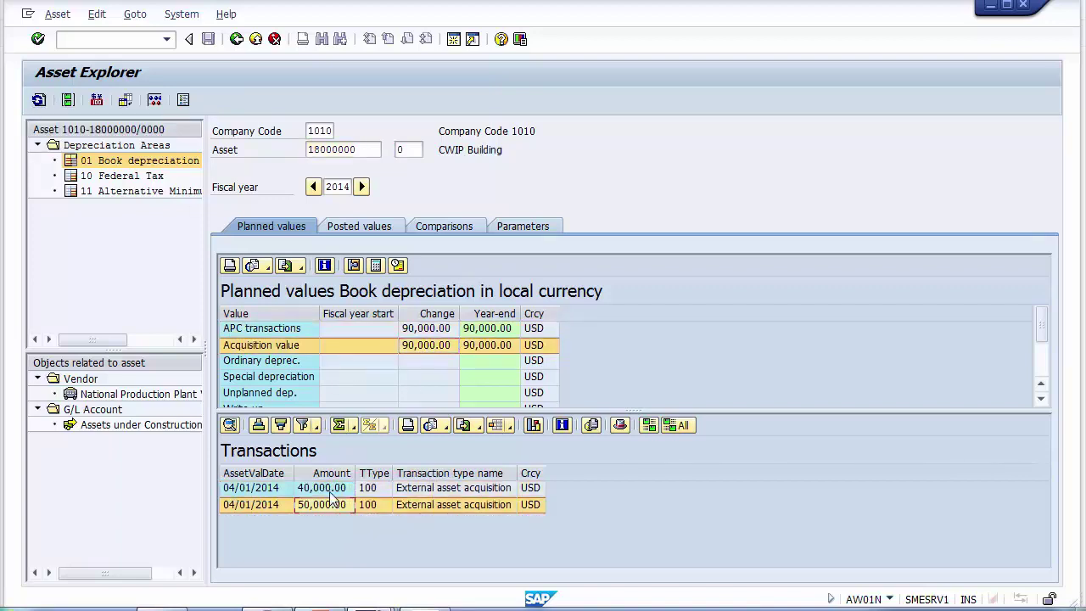
Refresh the CWIP Building asset and examine its acquisition value and the retirement transfer's amount, transaction type and name.
left_click(38, 101)
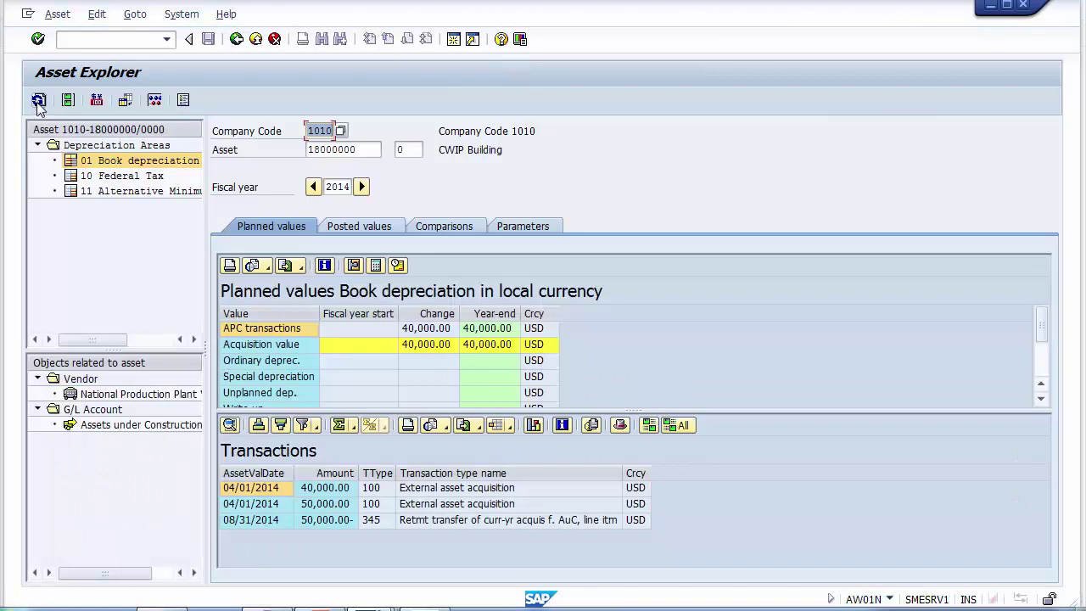
left_click(427, 348)
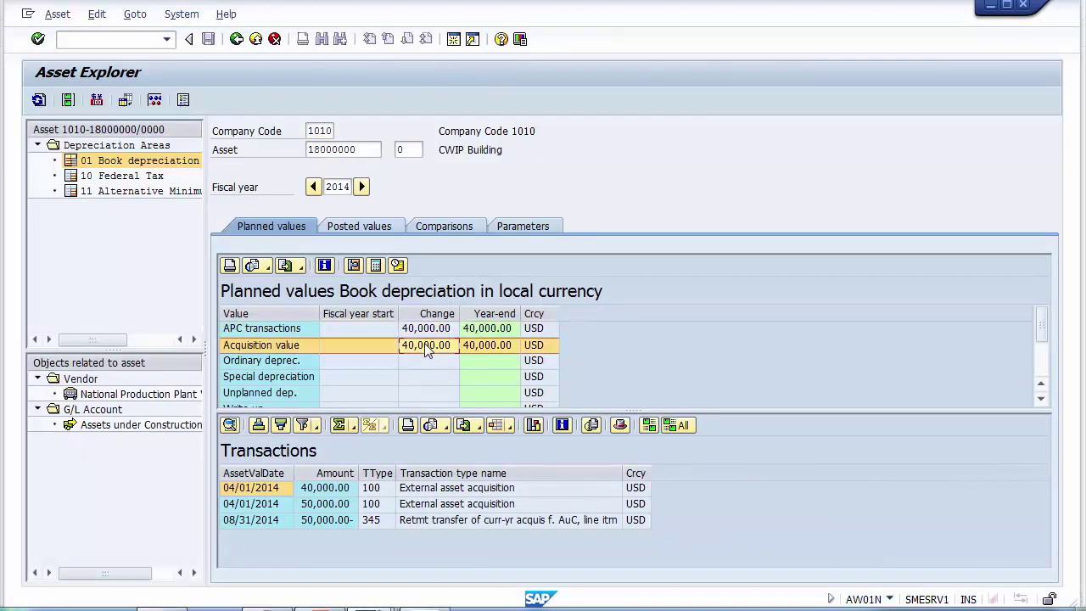
left_click(318, 522)
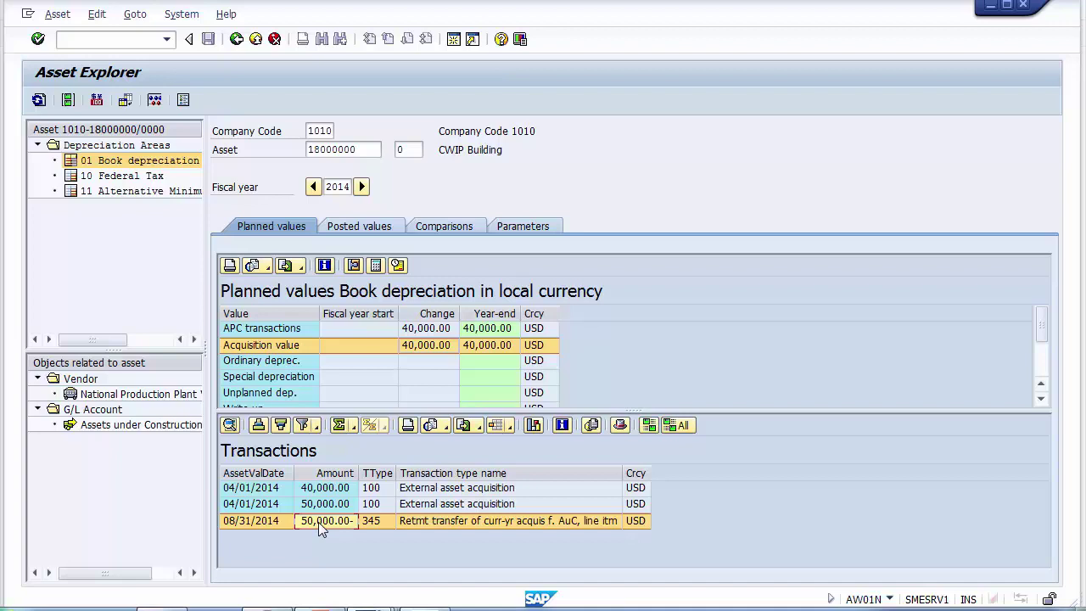
left_click(379, 524)
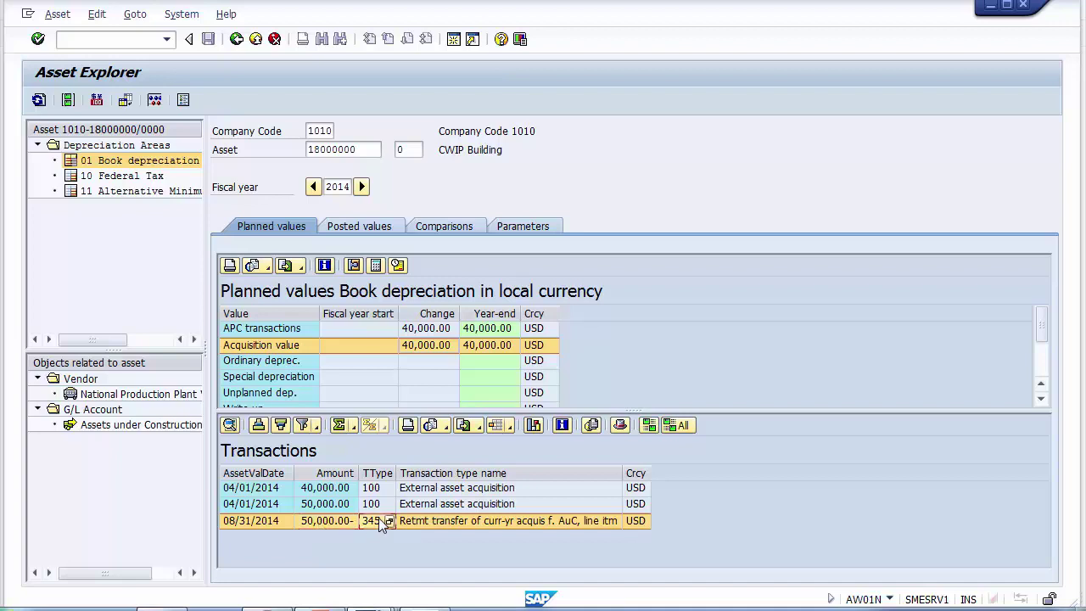
left_click(440, 525)
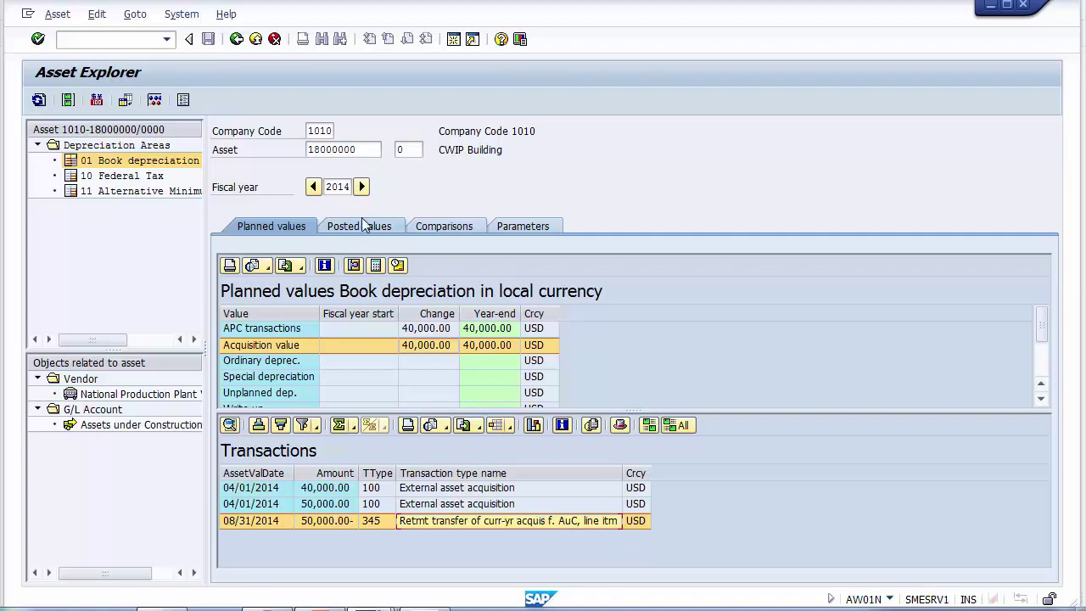
Return to the AuC Settlement session and check the settlement receiver's asset number.
key("alt+Tab")
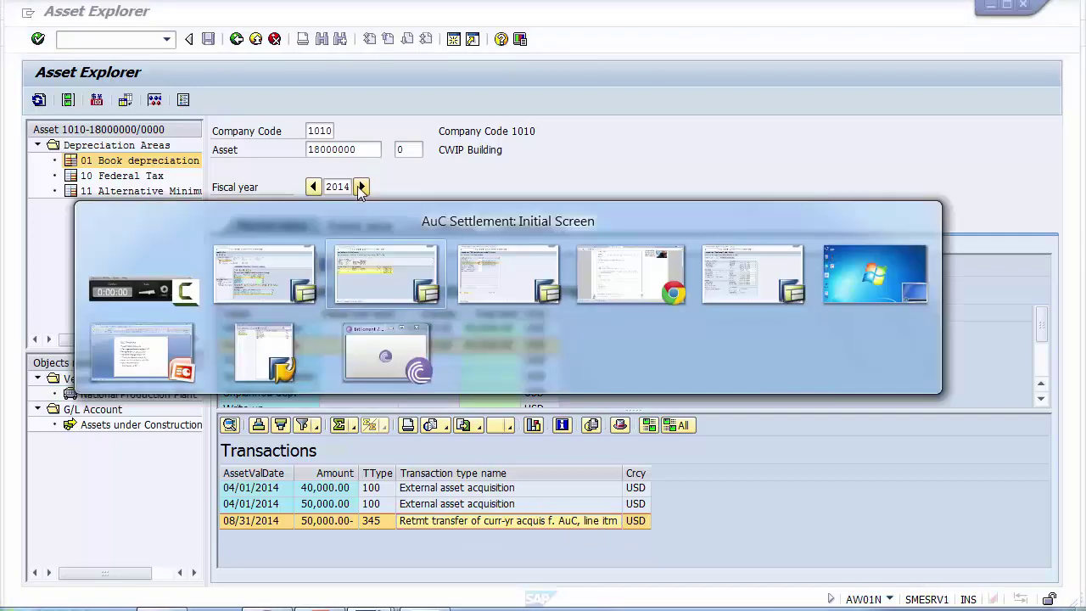
left_click(223, 253)
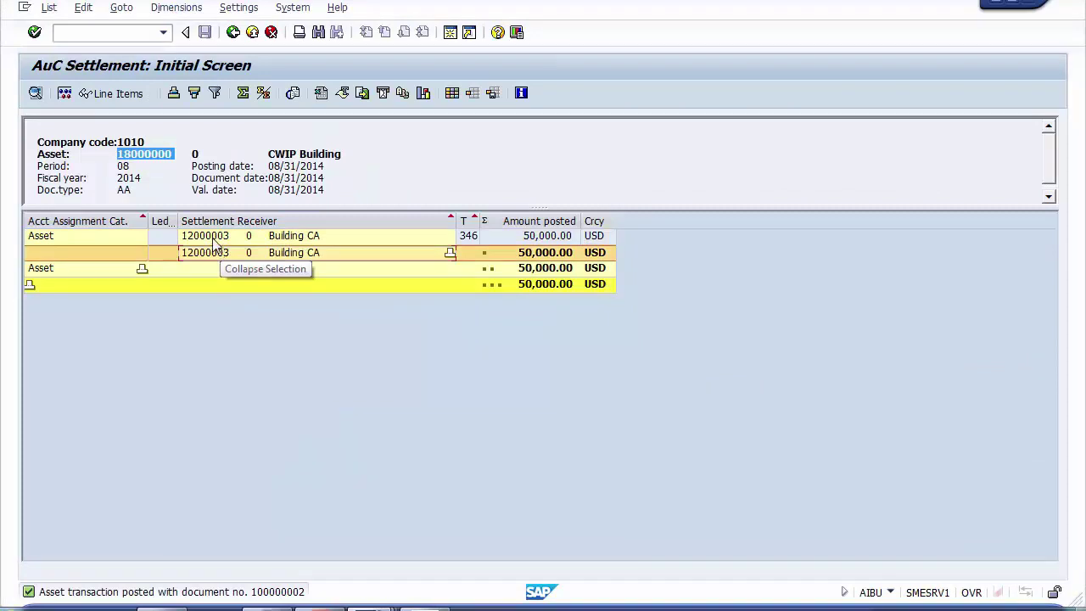
left_click(213, 239)
left_click(213, 240)
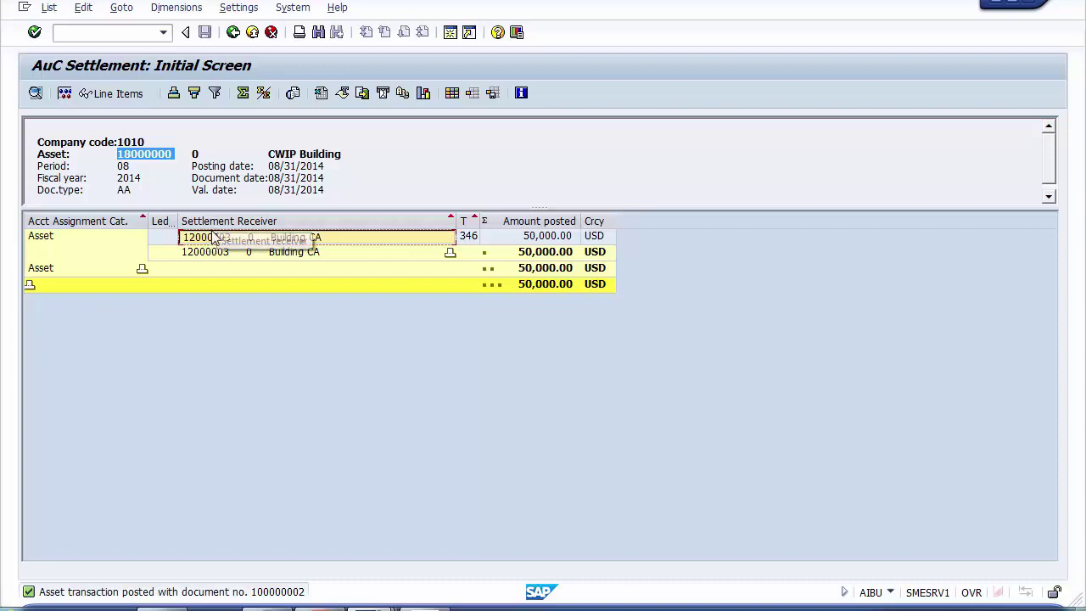
Display the receiving building asset 12000003 in the Asset Explorer session.
key("alt+Tab")
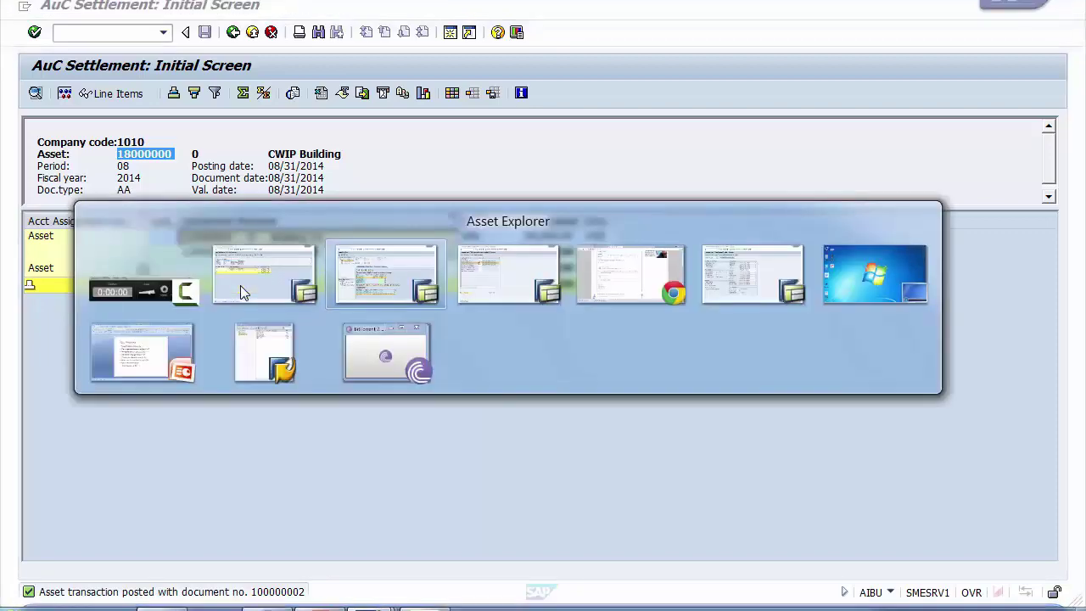
left_click(359, 142)
key("BackSpace")
key("BackSpace")
key("BackSpace")
key("BackSpace")
key("BackSpace")
key("BackSpace")
key("BackSpace")
key("BackSpace")
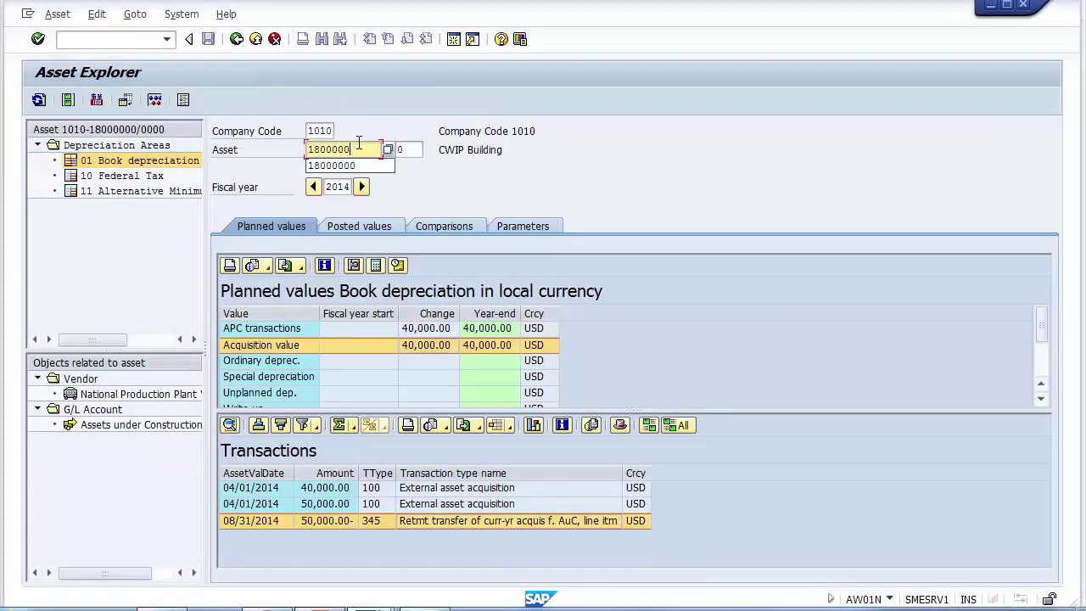
key("Down")
key("Down")
key("Down")
key("Down")
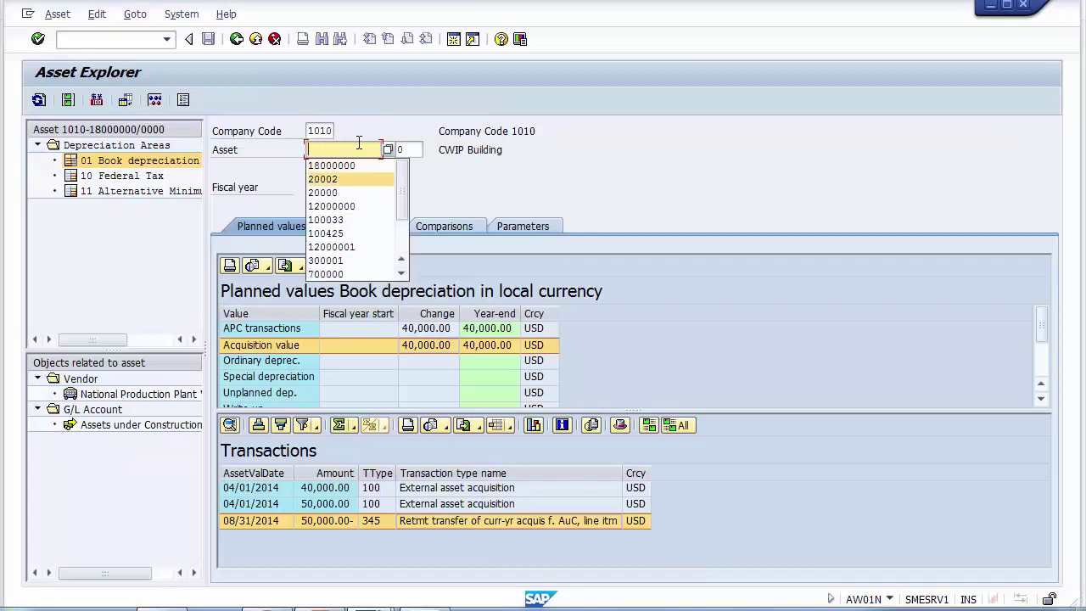
type("12000003")
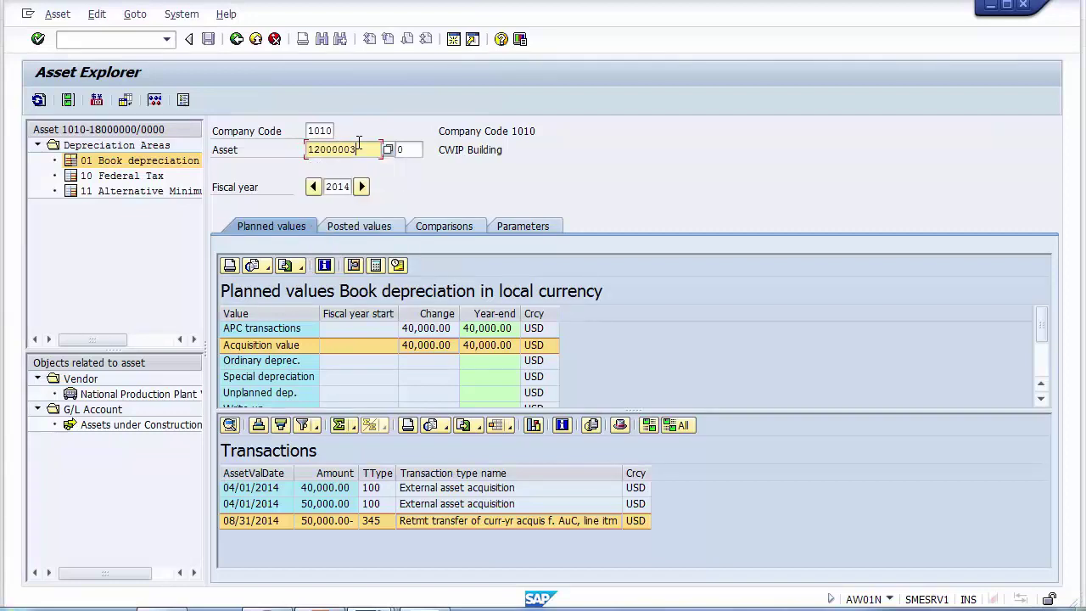
key("Return")
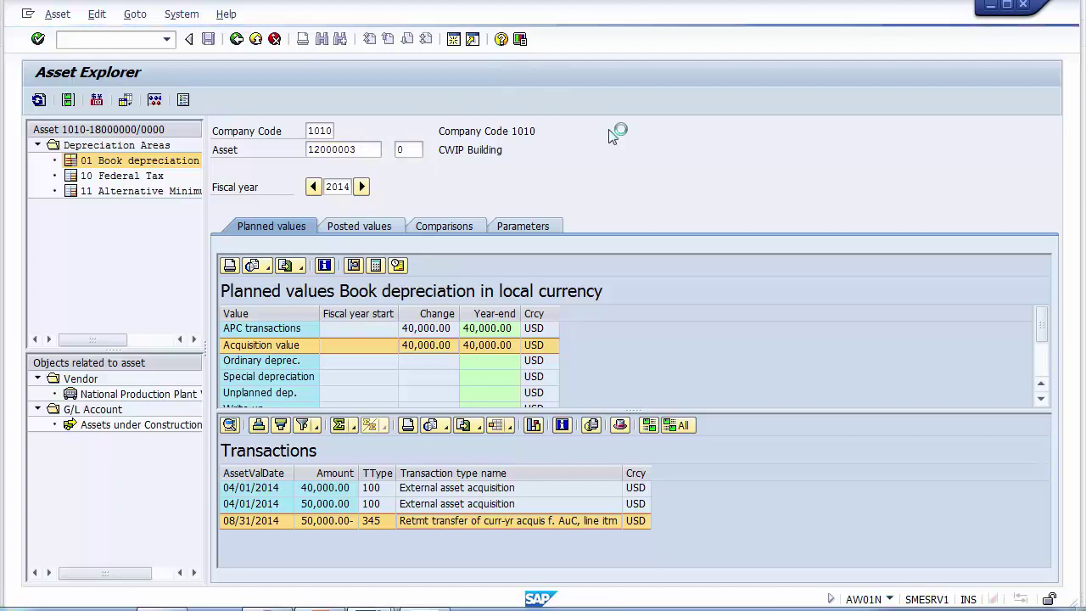
key("Return")
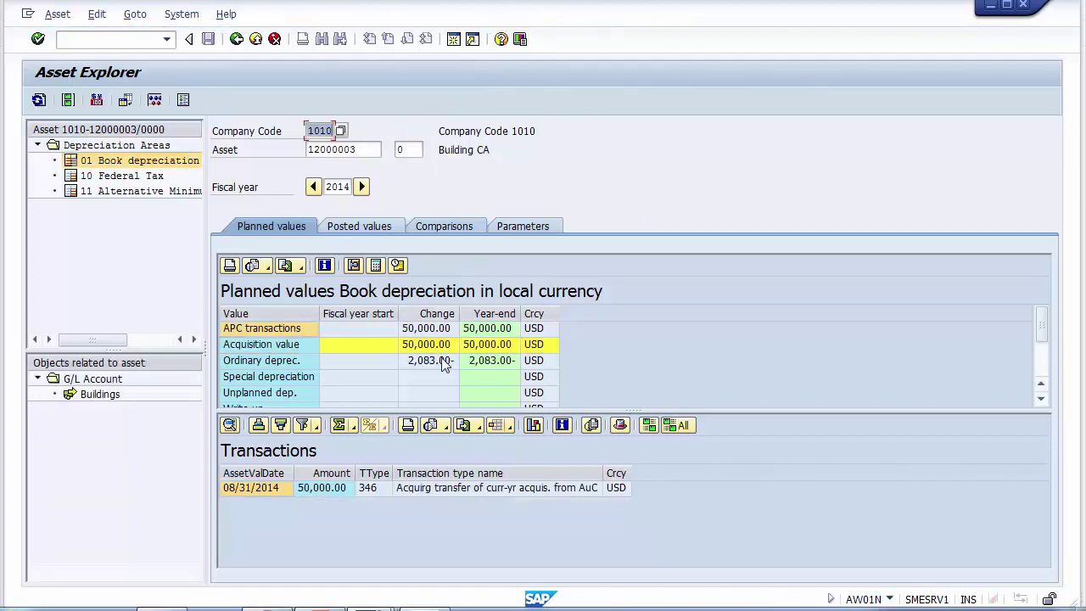
Examine the Building CA asset's transfer amount, asset value date, APC transactions and acquisition value.
left_click(320, 496)
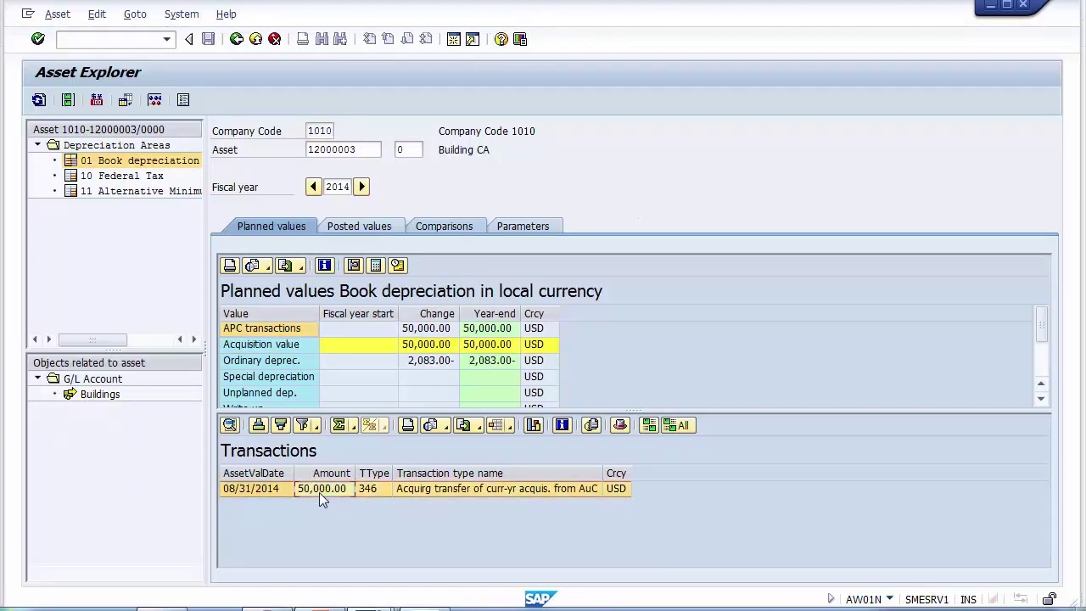
left_click(251, 493)
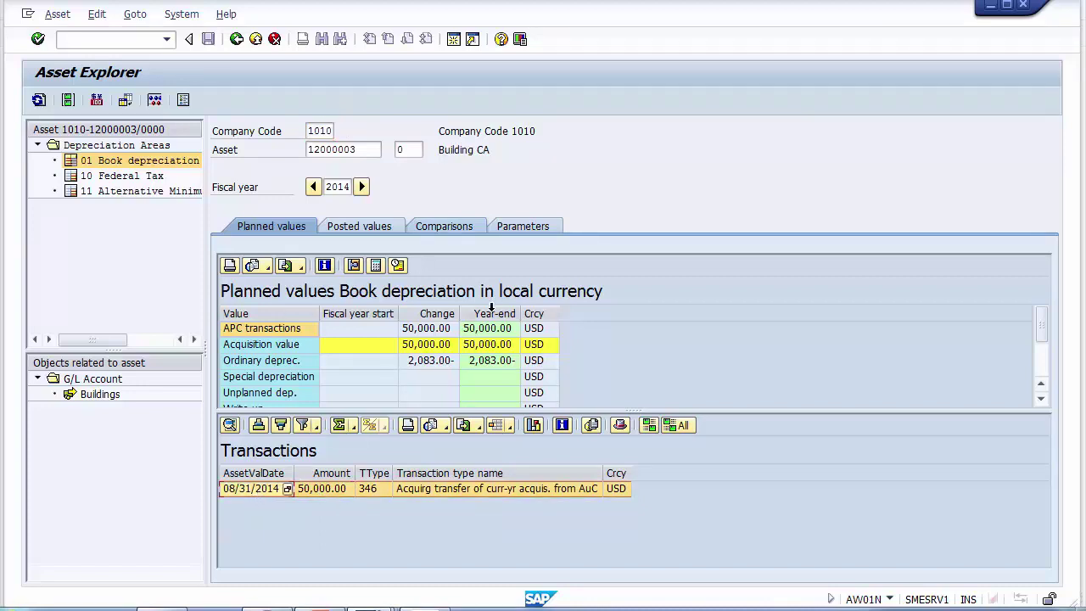
left_click(480, 346)
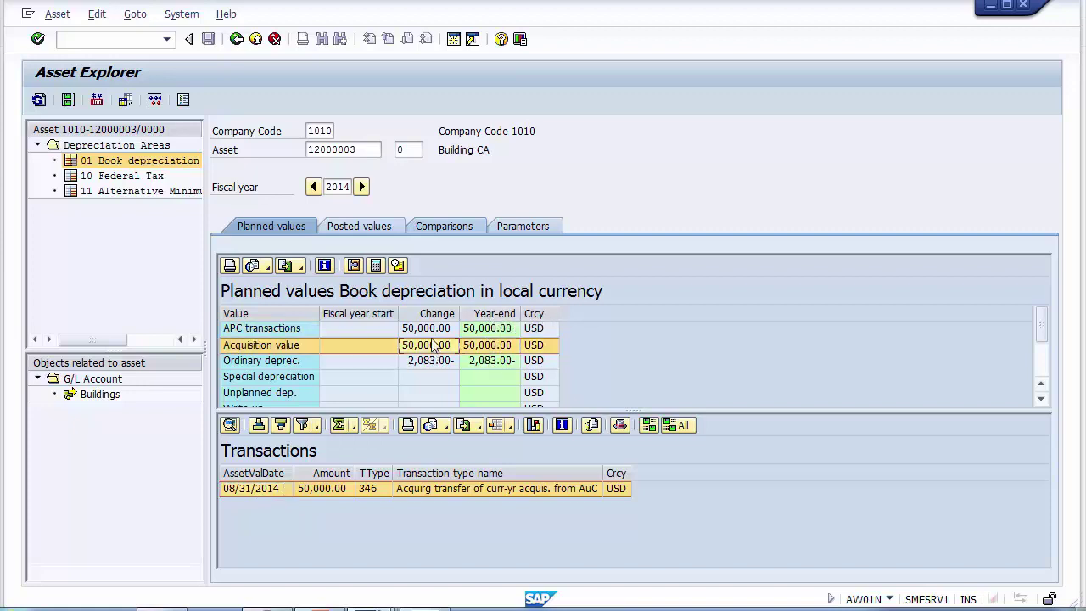
left_click(475, 330)
left_click(484, 346)
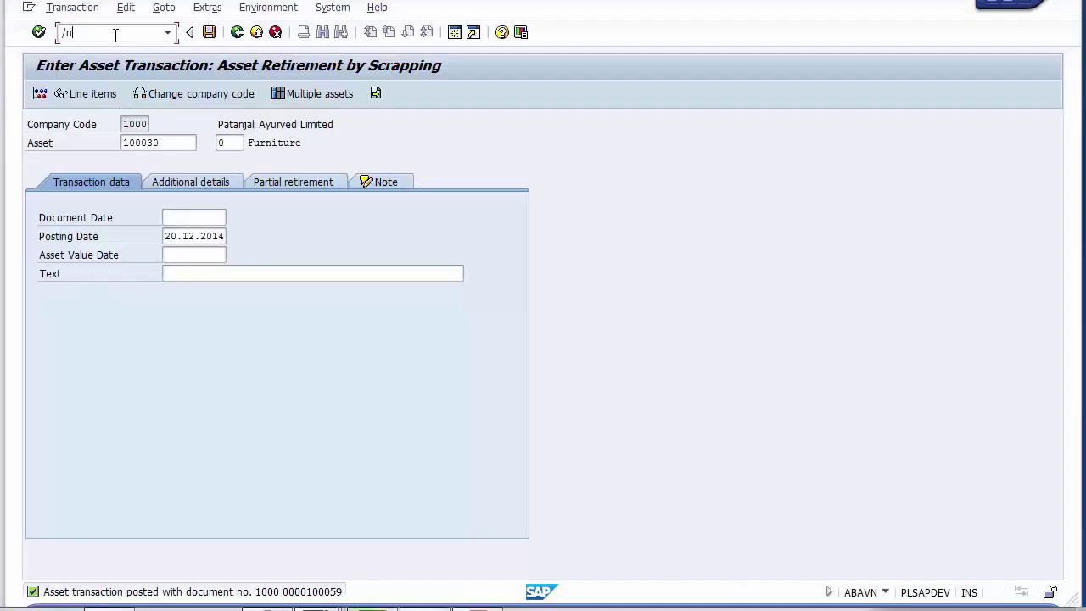
Open the depreciation posting run with transaction AFAB and choose an unplanned posting run as the reason.
type("AFAB")
key("Return")
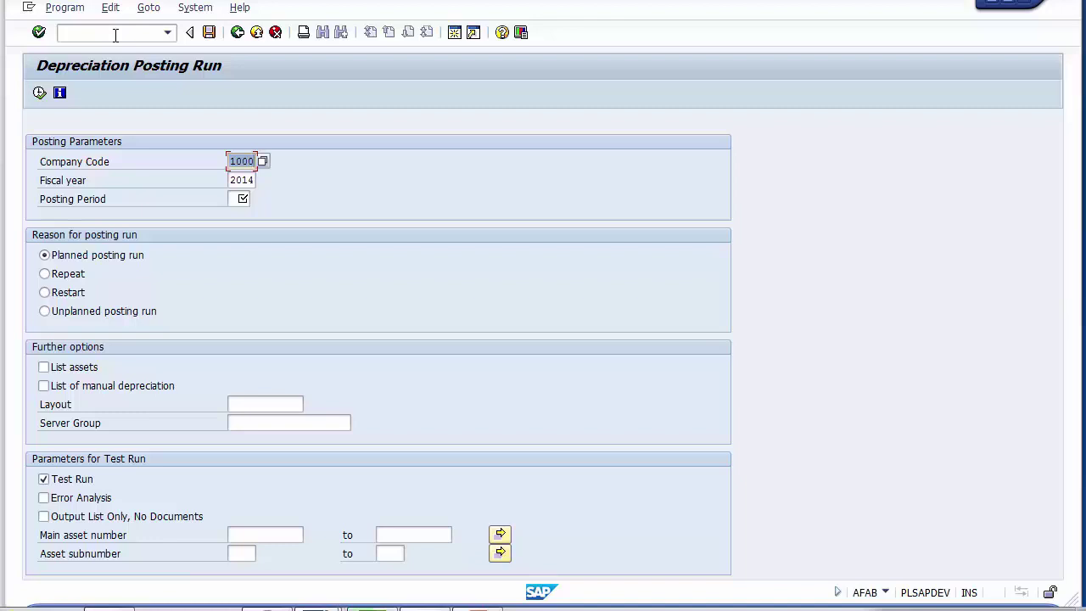
left_click(96, 313)
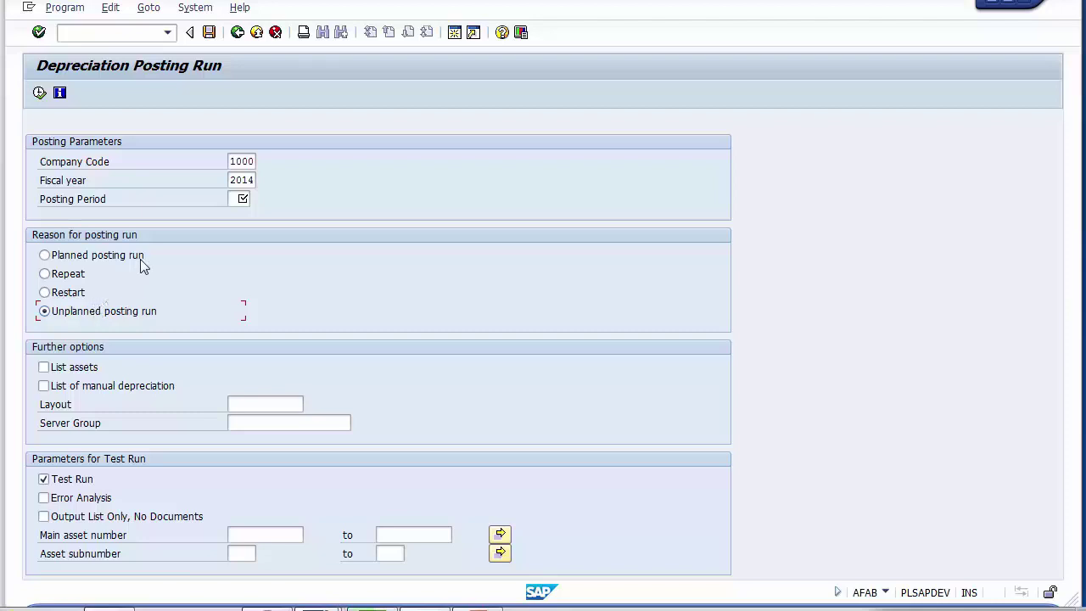
Set the posting period to 01, choose a planned posting run and enable the list of assets.
left_click(255, 161)
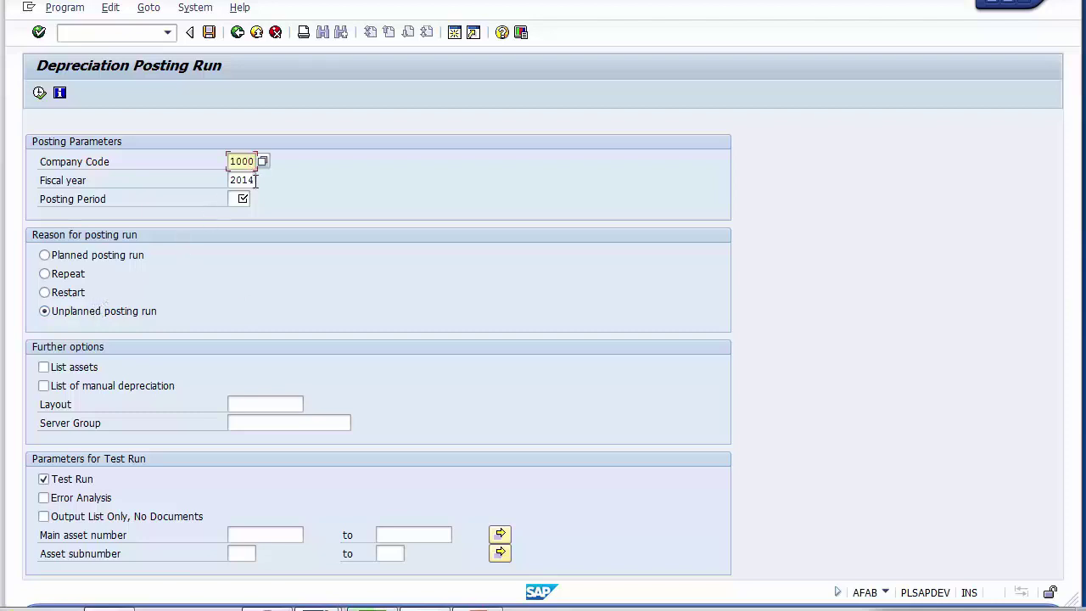
left_click(255, 180)
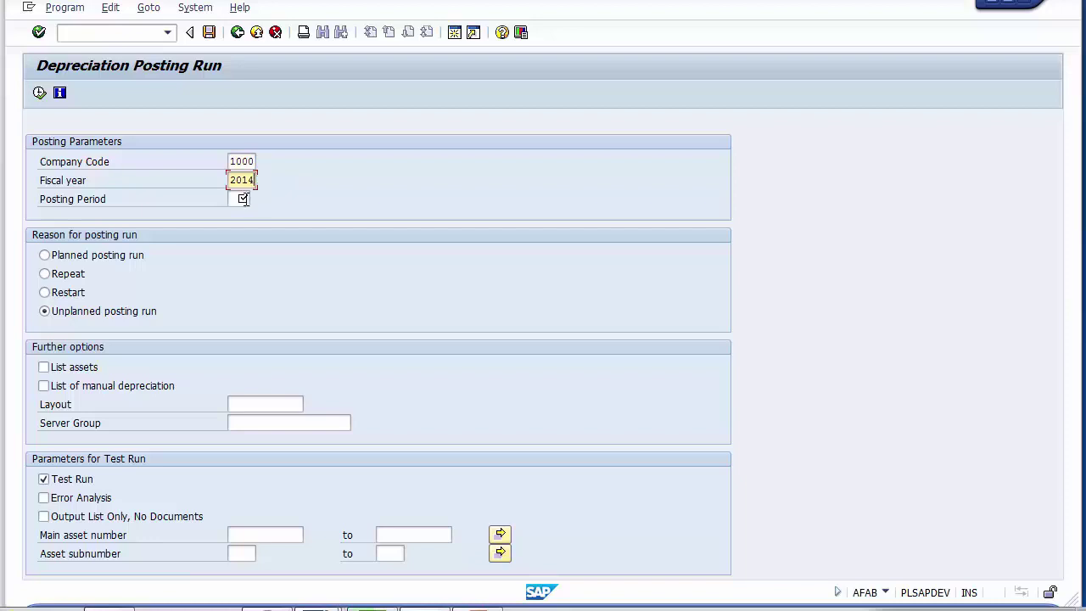
left_click(240, 198)
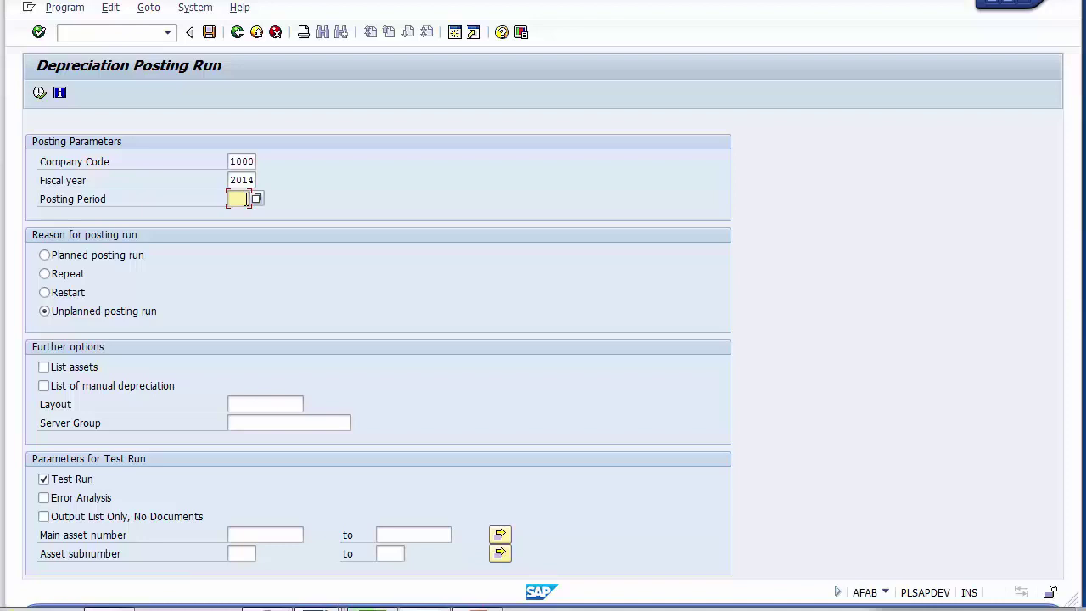
type("01")
left_click(136, 256)
left_click(73, 375)
Go through the Repeat, Restart, Planned and Unplanned reasons for the posting run, ending on the unplanned posting run.
left_click(94, 276)
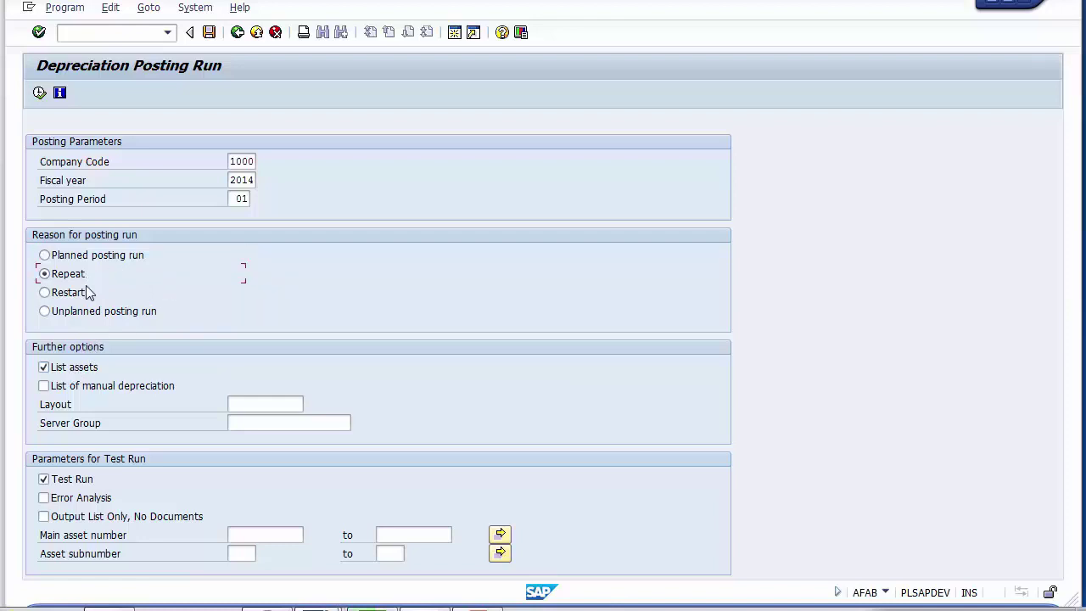
left_click(85, 311)
left_click(74, 275)
left_click(75, 292)
left_click(78, 310)
left_click(76, 258)
left_click(74, 297)
left_click(88, 314)
Review the company code, fiscal year and posting period parameters of the depreciation run.
left_click(244, 162)
left_click(244, 180)
left_click(243, 199)
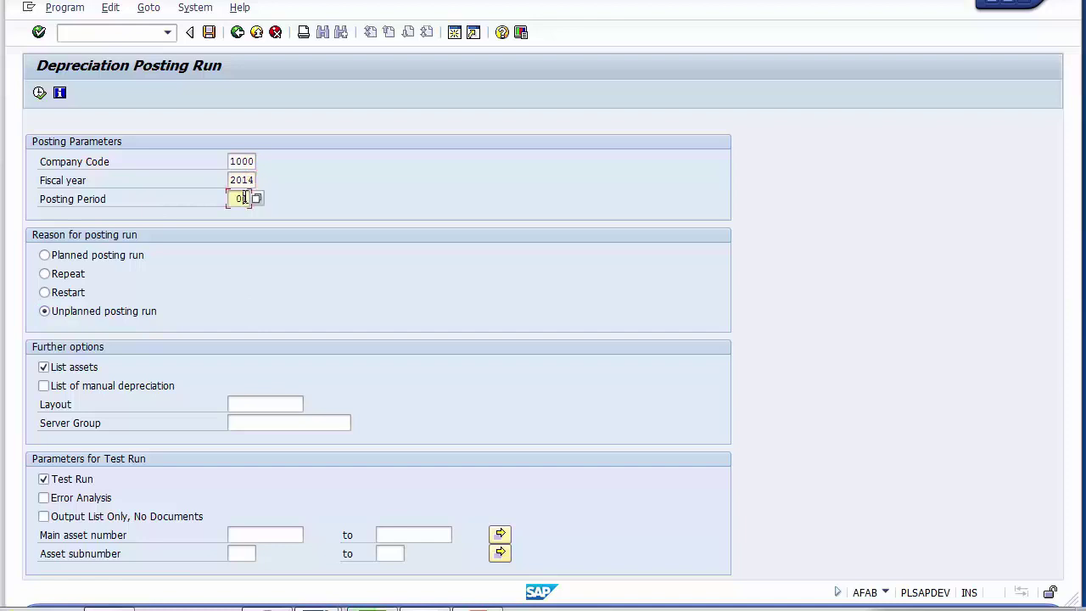
key("Tab")
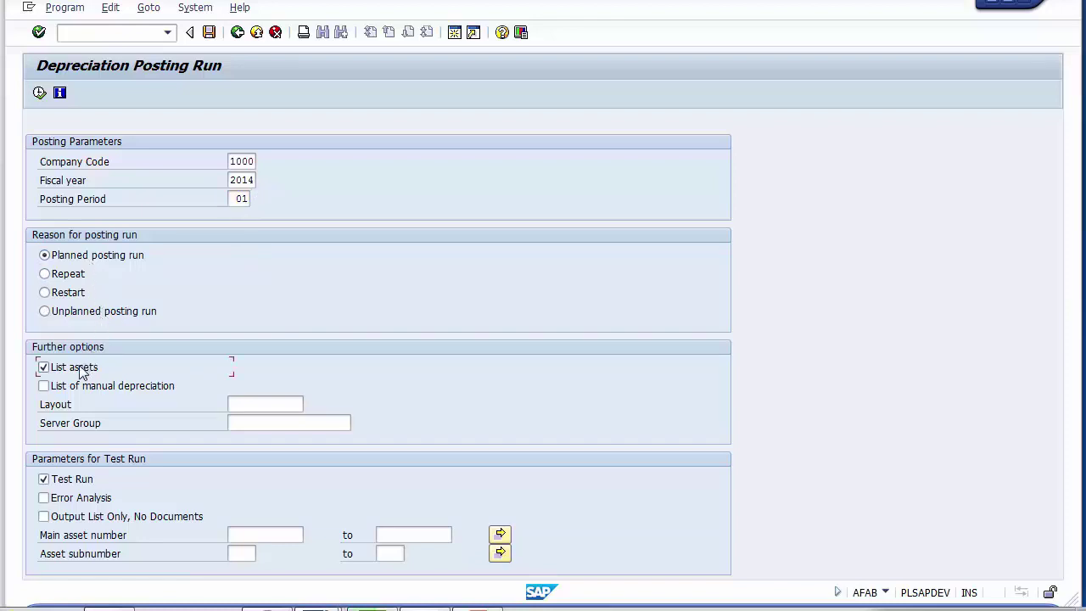
Execute a planned depreciation posting as a test run for company code 1000, fiscal year 2014, period 8, with assets listed.
left_click(78, 484)
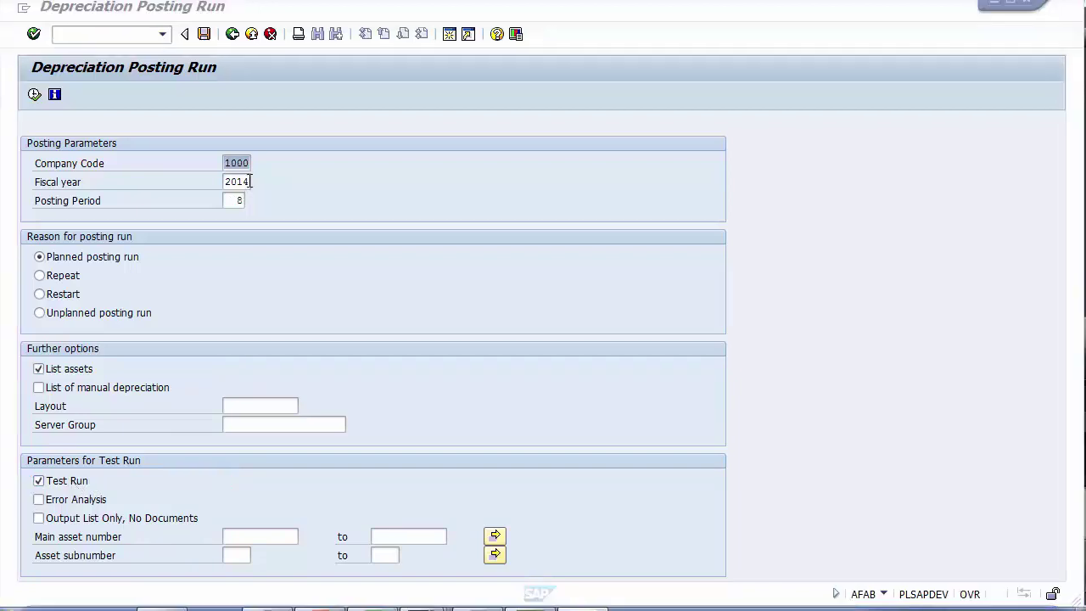
double_click(242, 164)
left_click(240, 182)
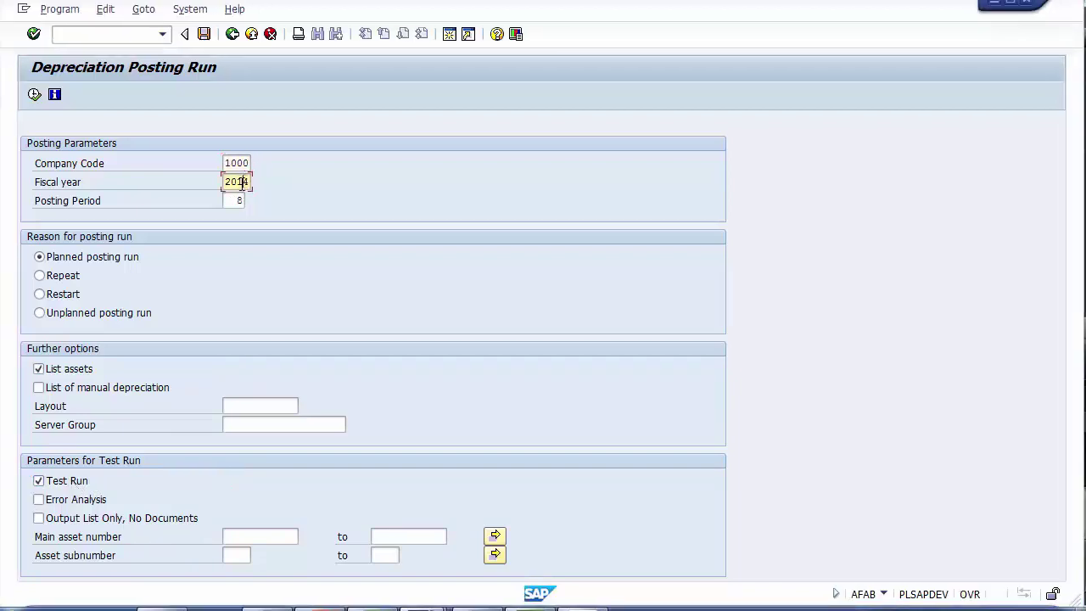
left_click(242, 200)
left_click(121, 257)
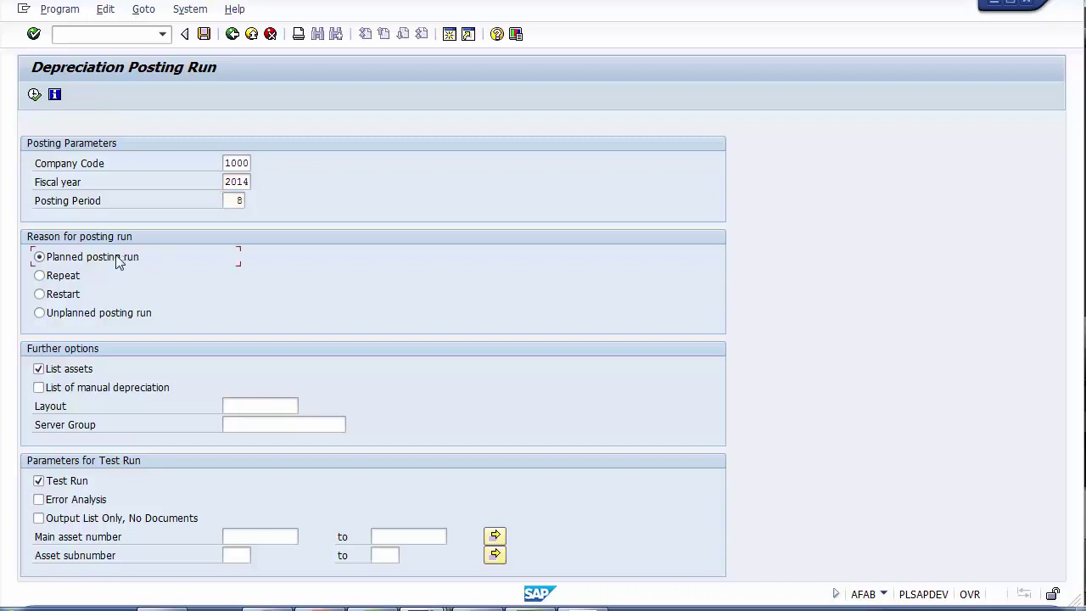
left_click(68, 374)
left_click(68, 373)
left_click(69, 377)
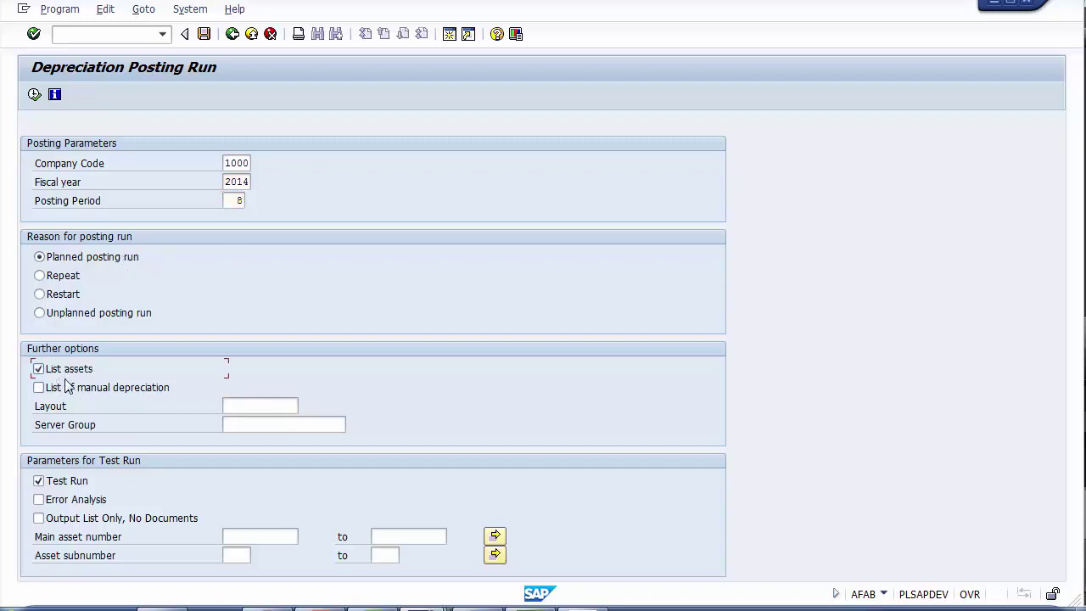
double_click(64, 482)
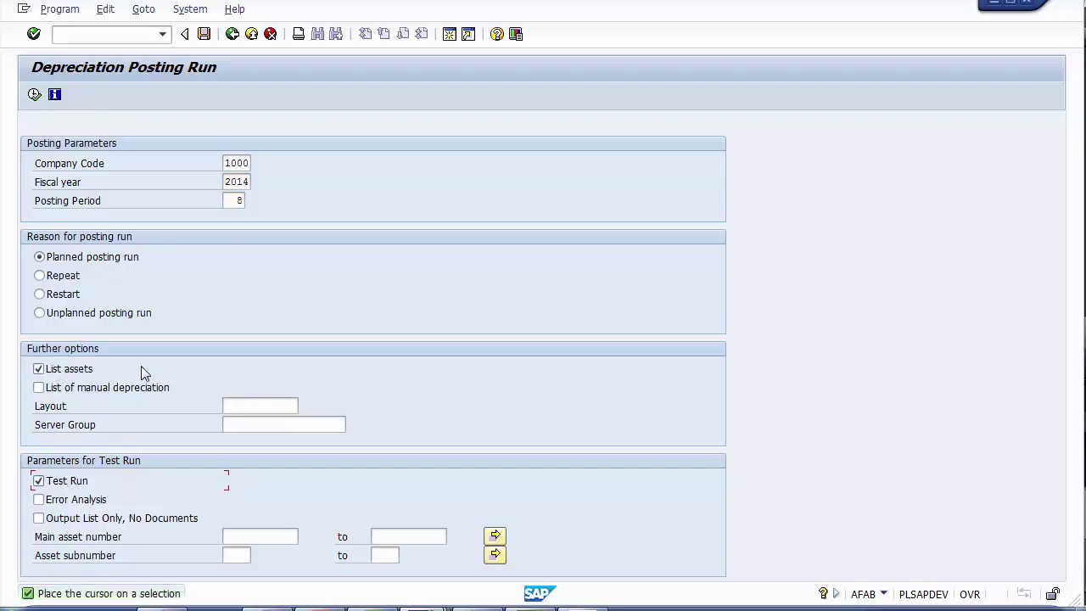
left_click(34, 95)
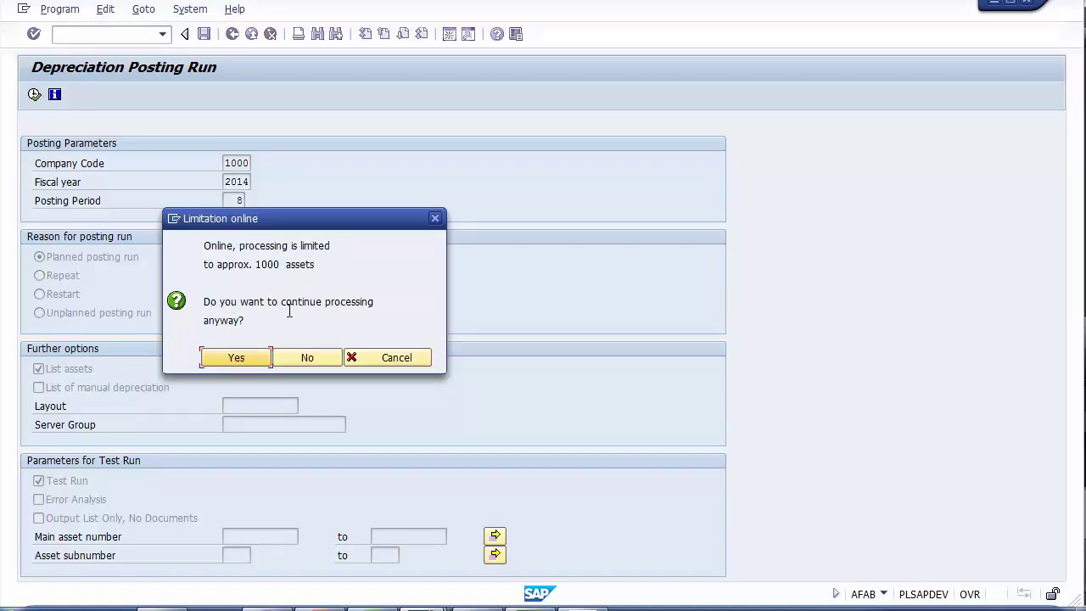
left_click(238, 361)
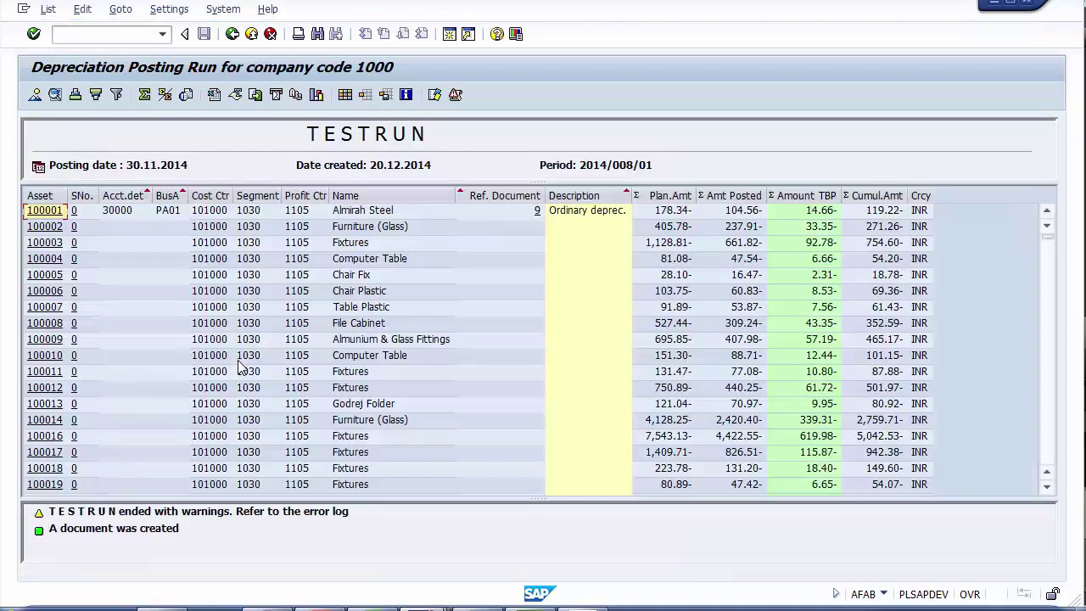
Examine the test run list, comparing planned, posted, to-be-posted and cumulative depreciation amounts for asset 100001.
left_click_drag(259, 209, 256, 361)
left_click_drag(695, 217, 742, 312)
left_click(744, 370)
left_click(683, 387)
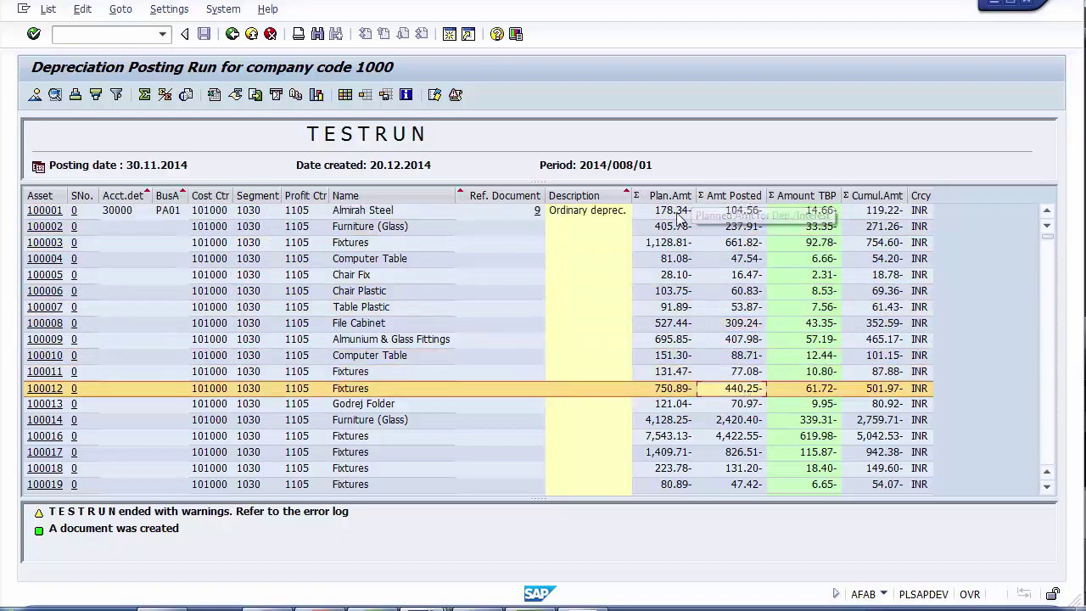
left_click(677, 212)
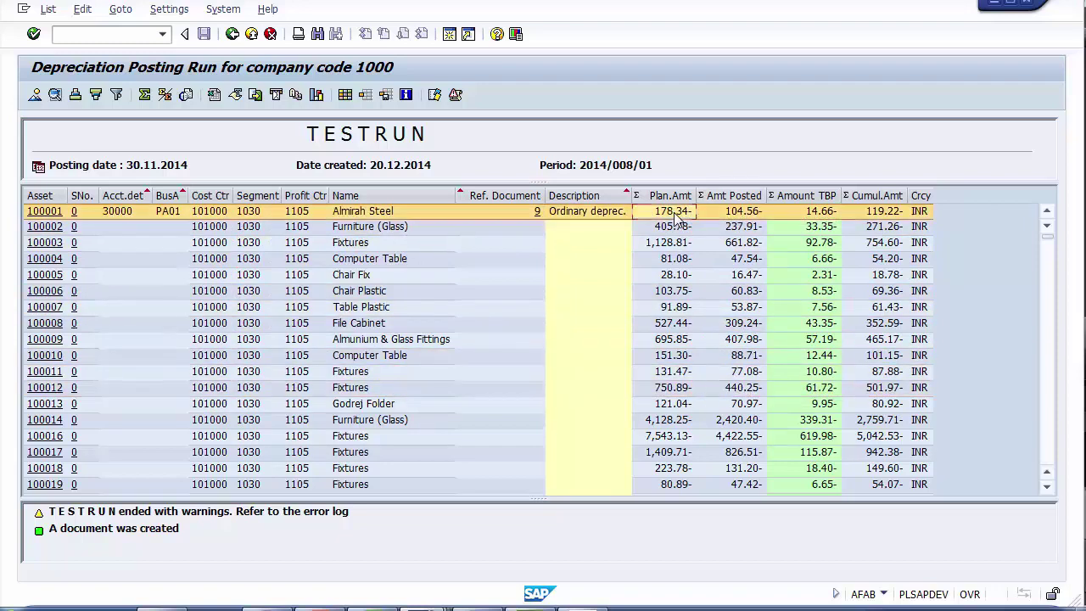
left_click(728, 214)
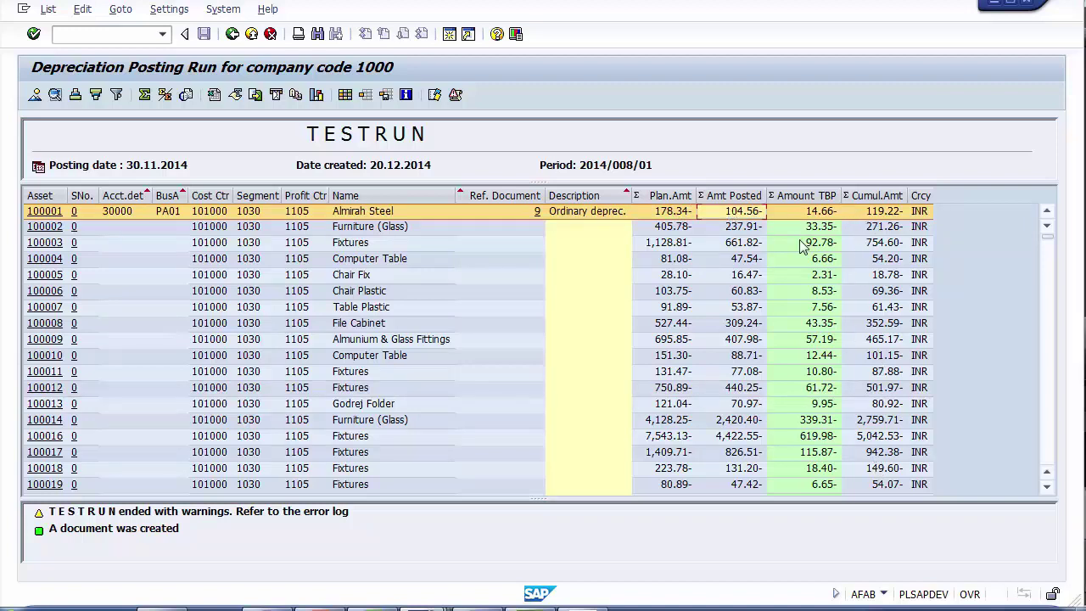
left_click(809, 215)
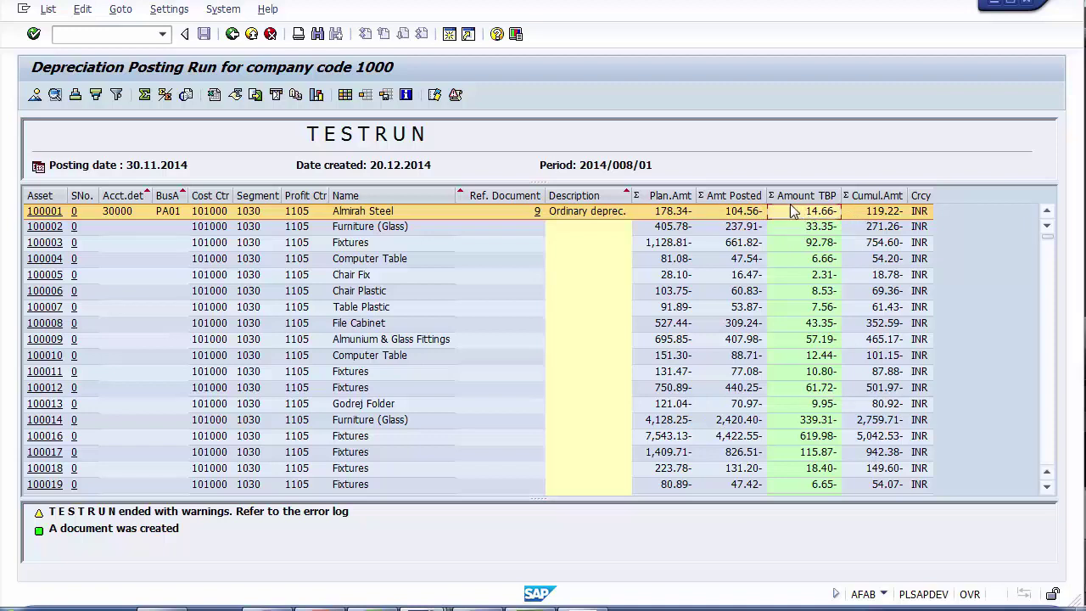
left_click(876, 216)
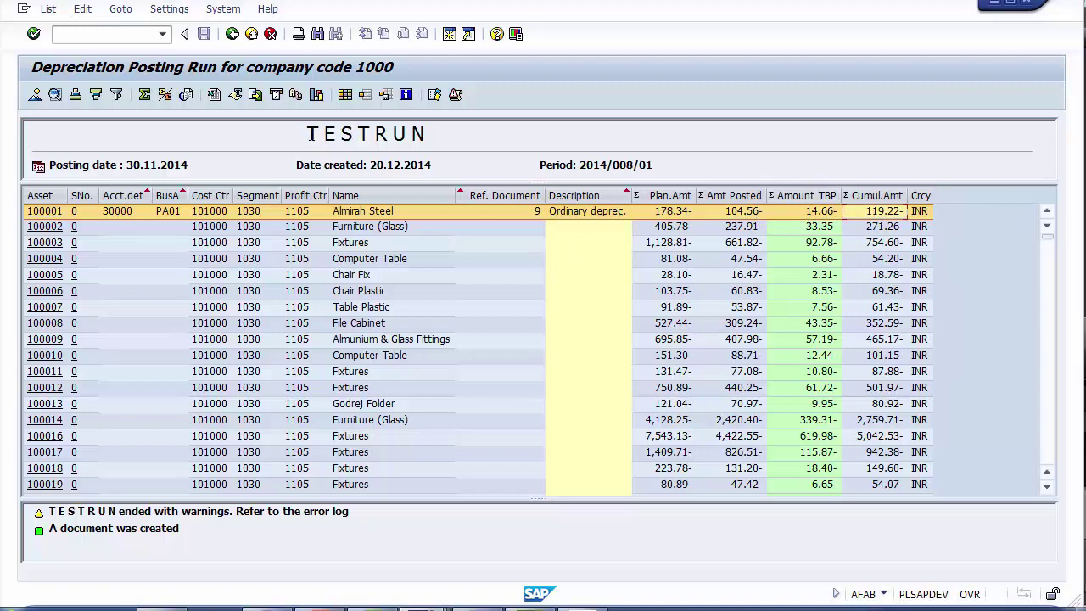
left_click_drag(308, 134, 455, 135)
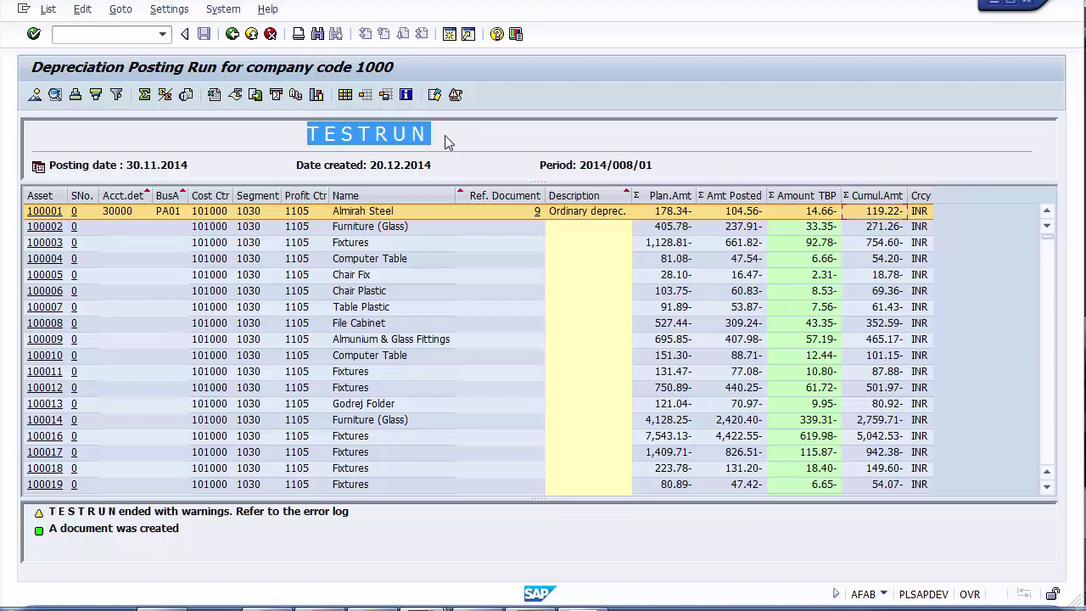
Return to the depreciation run parameters, turn off the test run and start execution in the background.
left_click(233, 36)
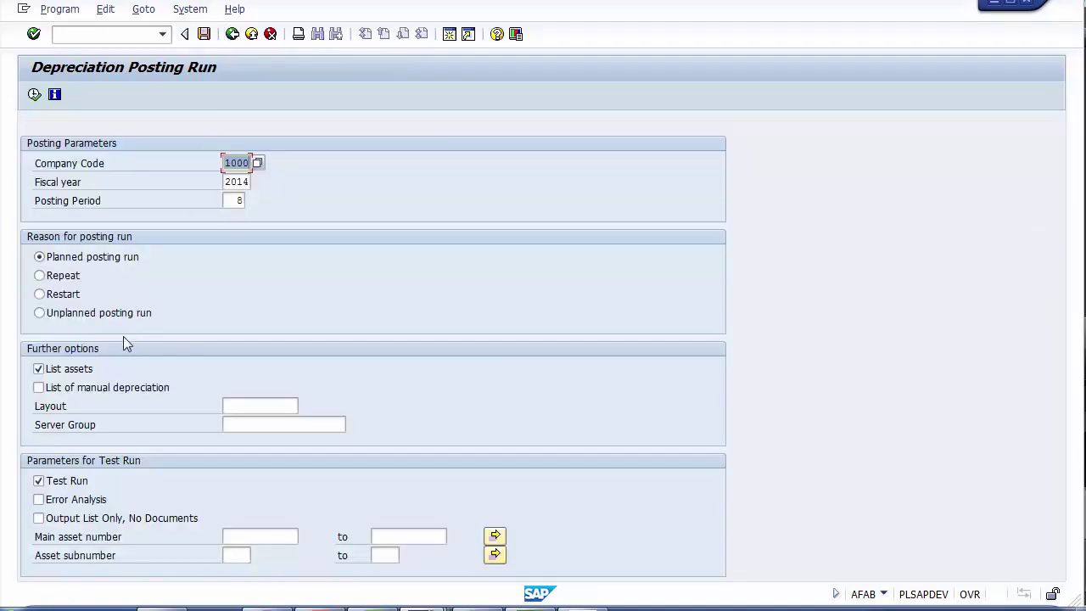
left_click(66, 481)
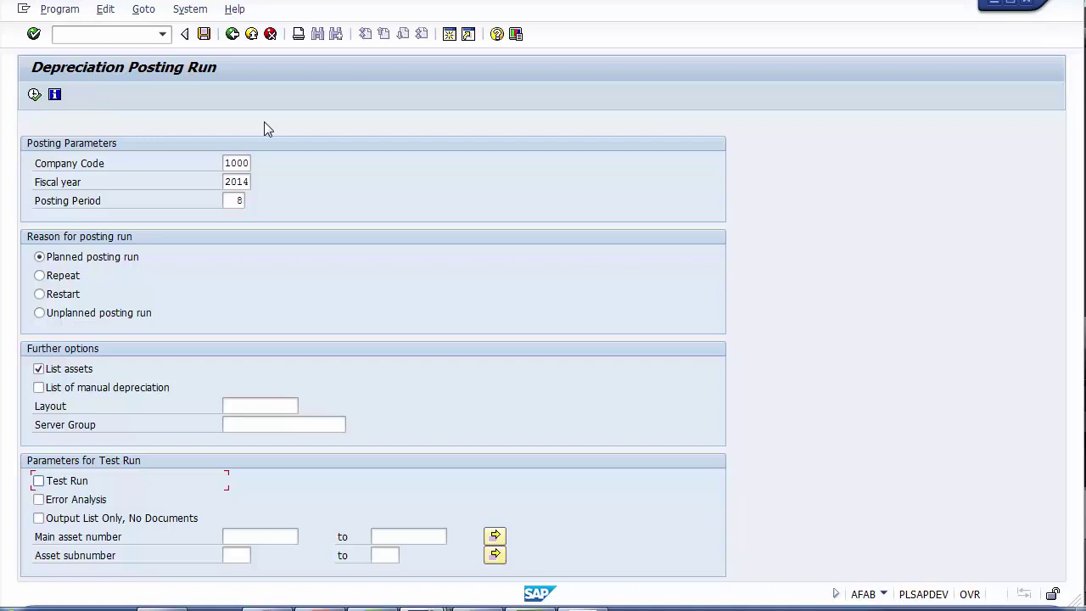
left_click(58, 10)
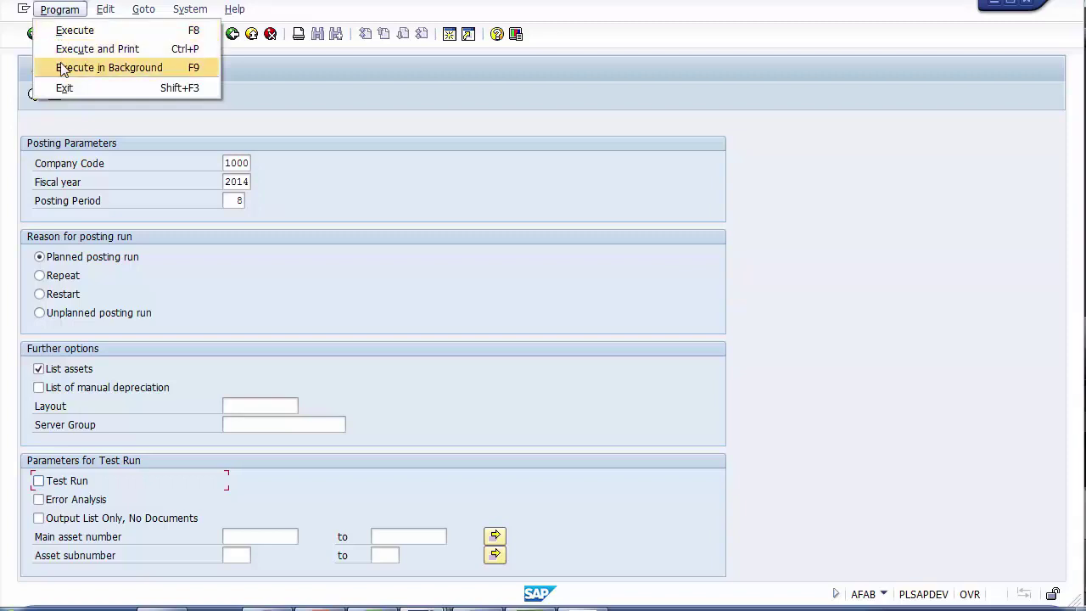
left_click(109, 68)
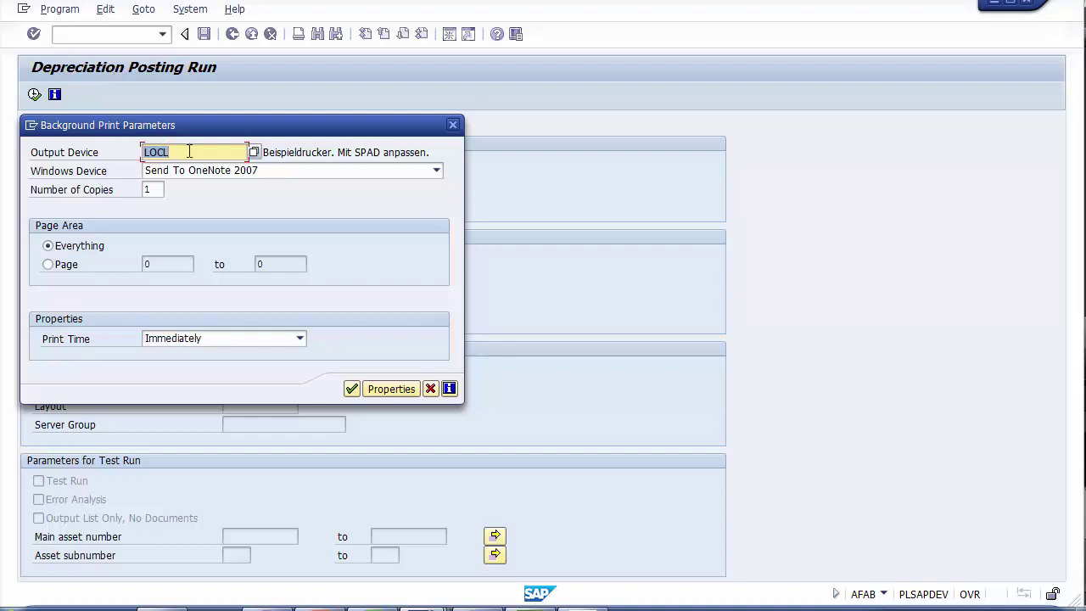
Choose LP01 as the output device for the background job and confirm the print parameters.
key("BackSpace")
left_click(253, 153)
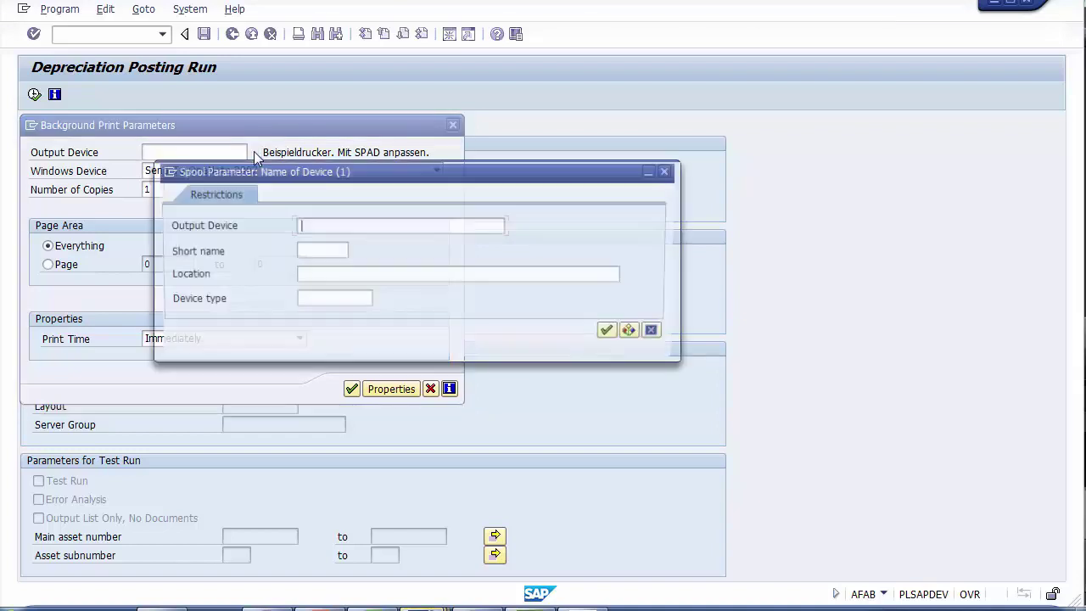
left_click(613, 334)
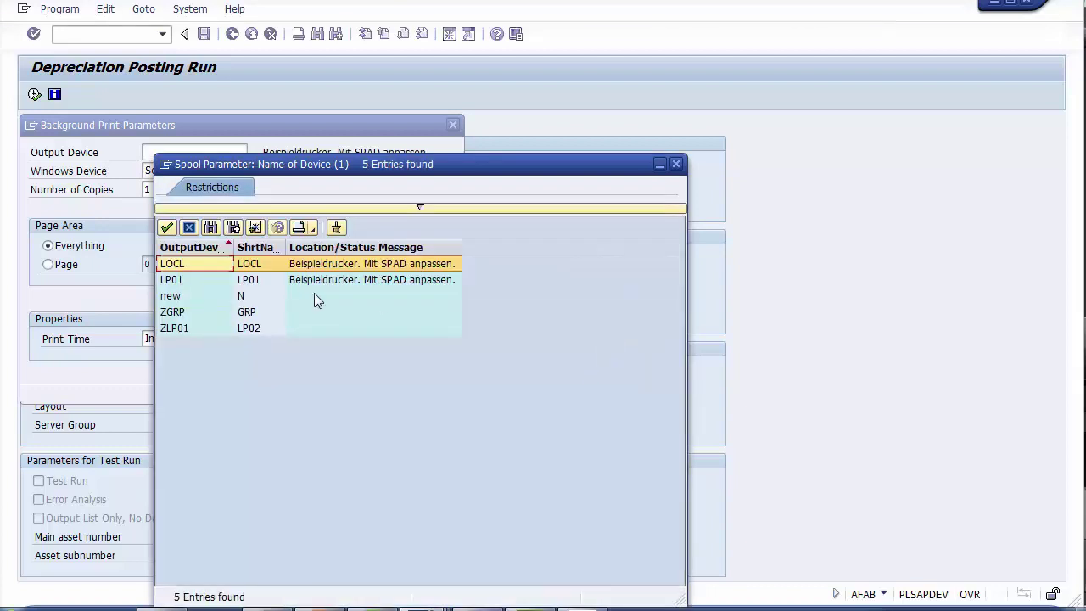
left_click(299, 283)
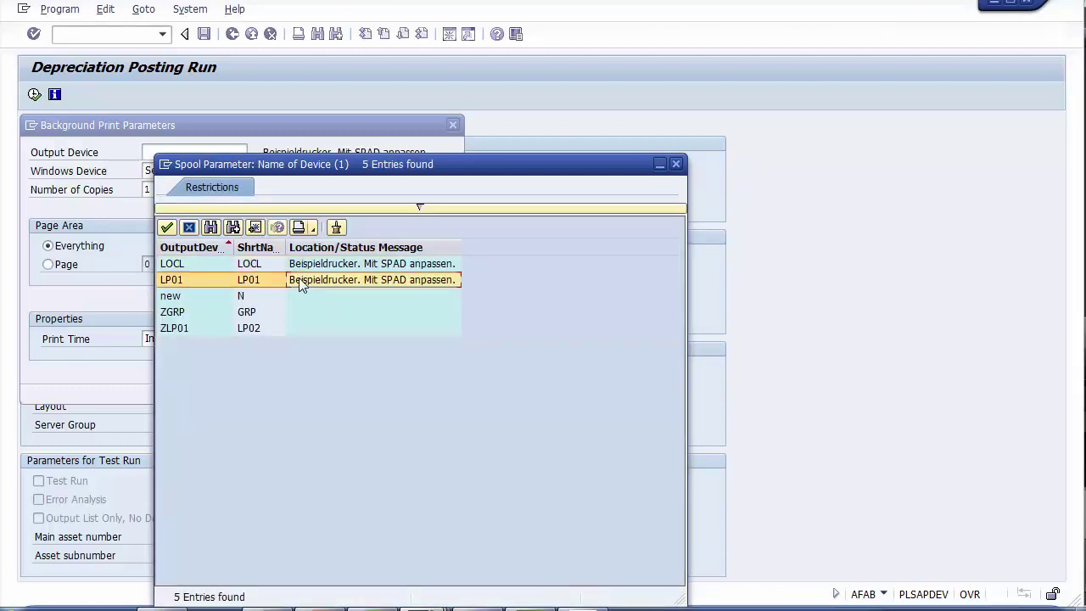
left_click(268, 280)
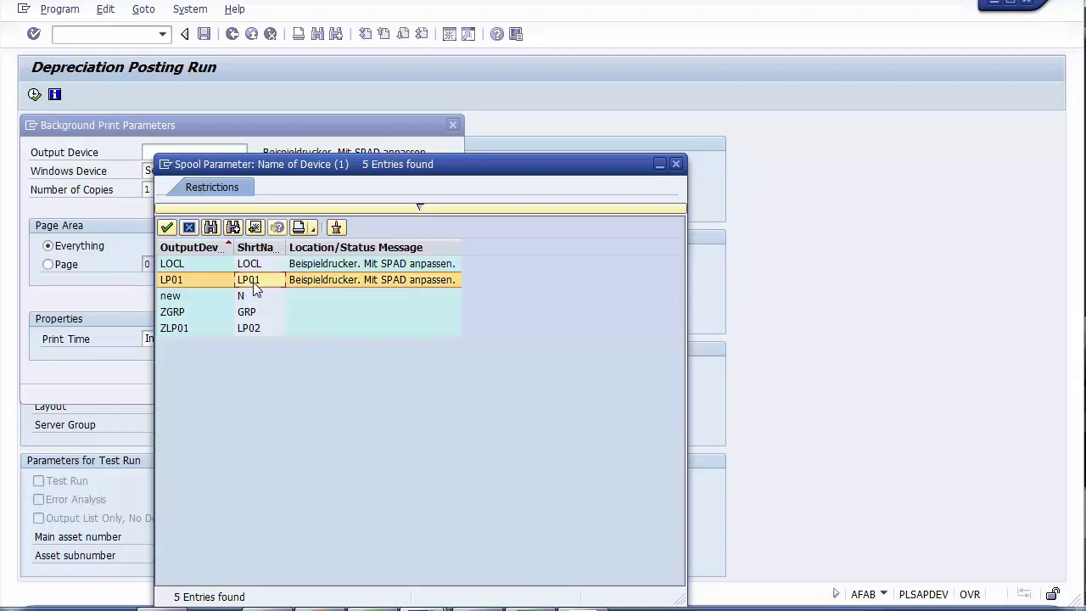
double_click(254, 289)
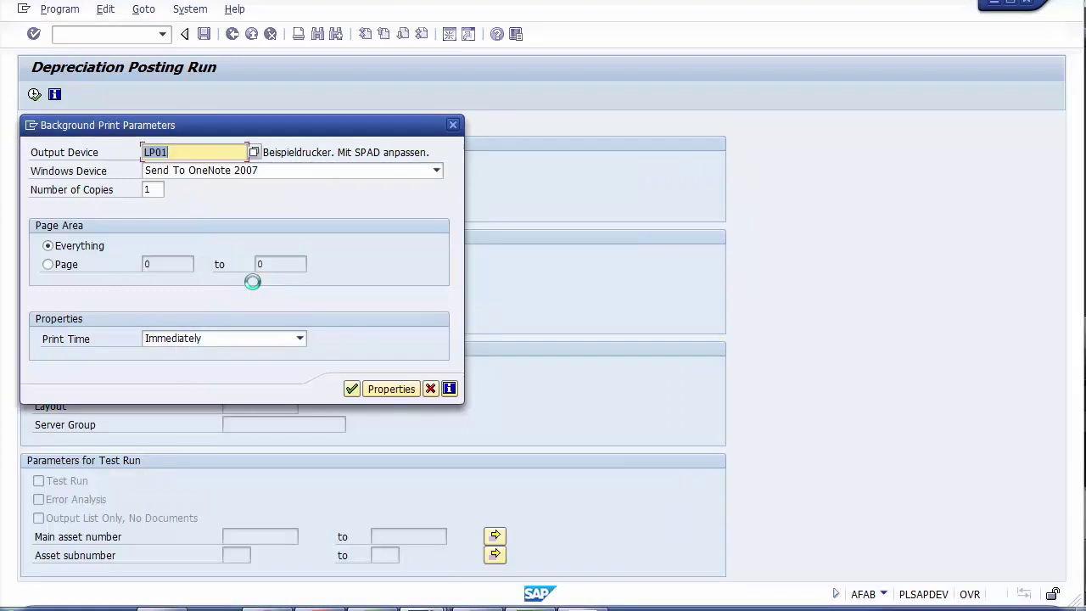
left_click(206, 150)
left_click(350, 390)
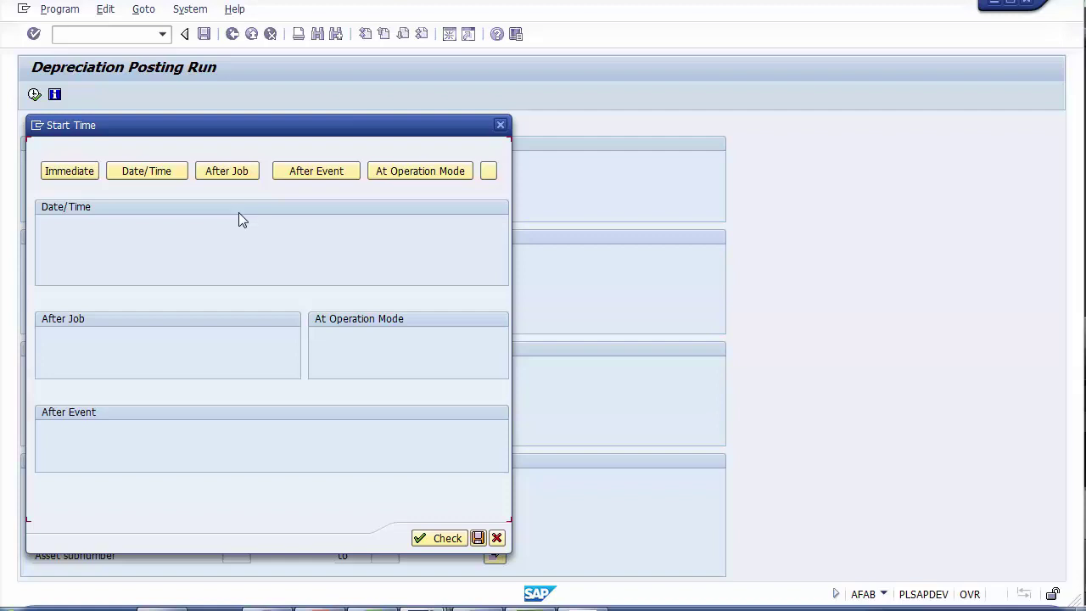
Schedule the background job for immediate start and save it.
left_click(69, 173)
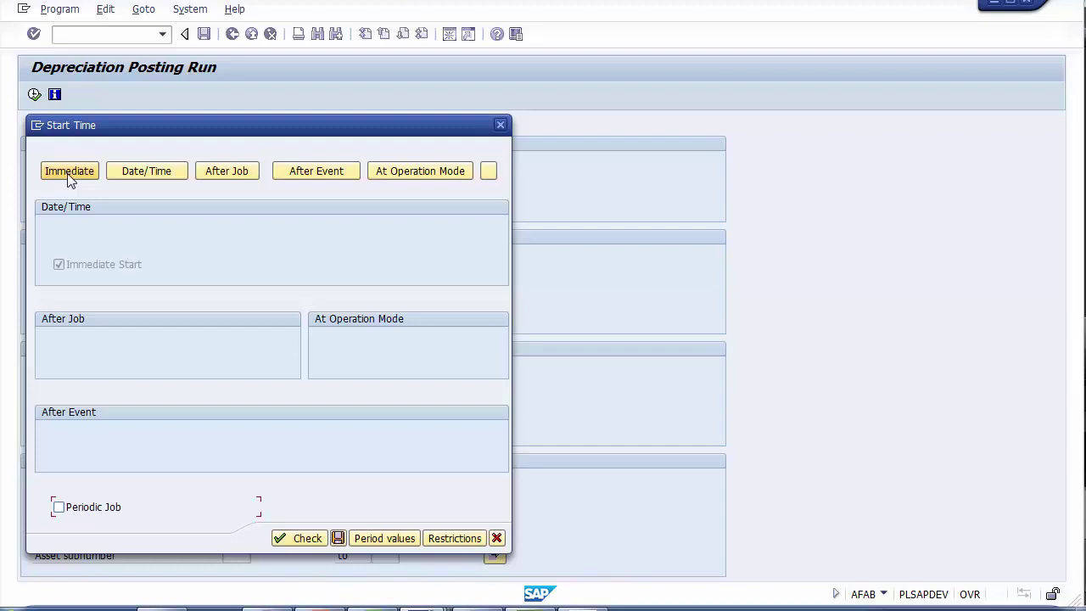
left_click(339, 539)
left_click(337, 537)
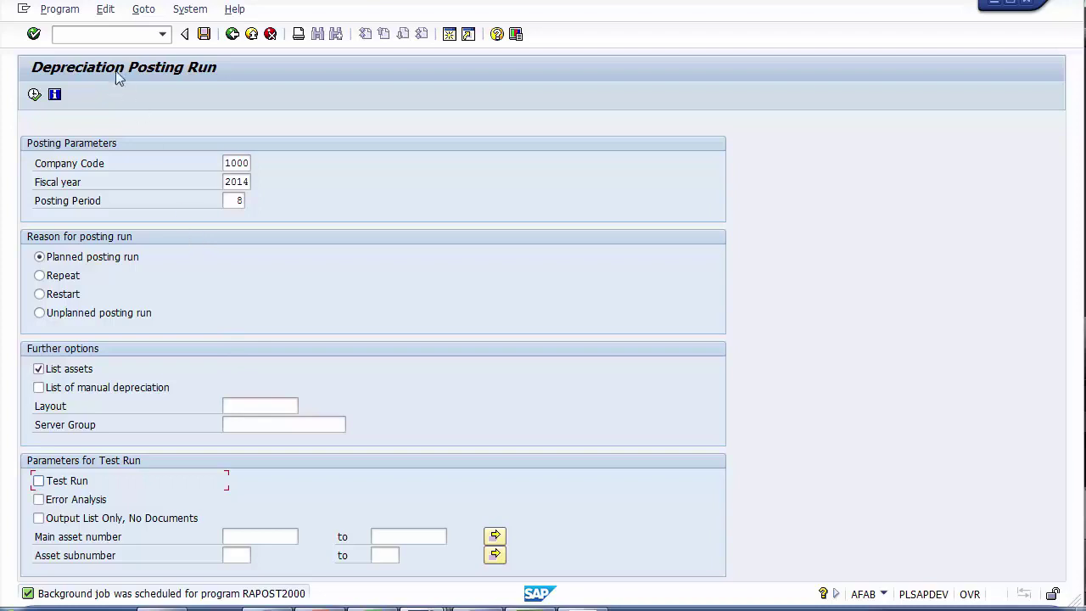
Open the background job selection with transaction SM37.
left_click(94, 35)
type("/n")
type("SM37")
key("Return")
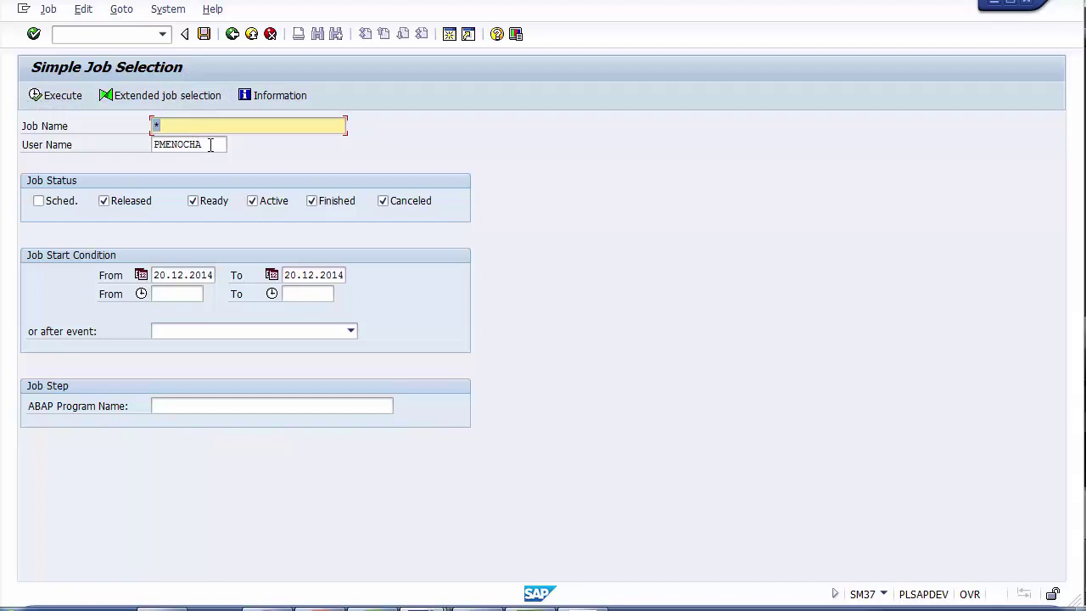
Check the user name and the 20.12.2014 date range, and list the matching background jobs.
left_click_drag(211, 144, 151, 145)
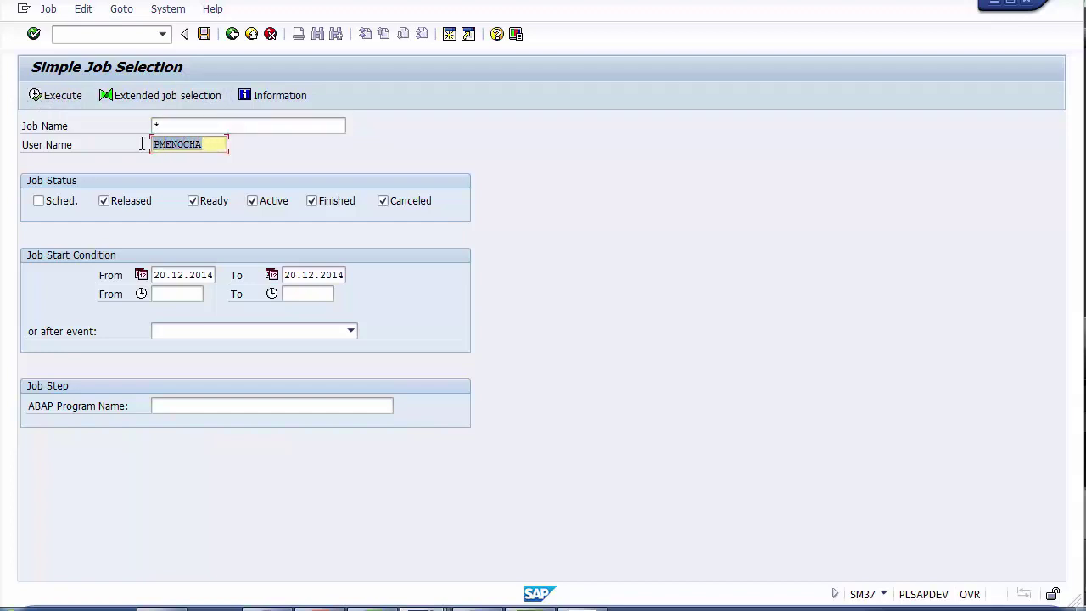
left_click_drag(219, 145, 167, 146)
left_click(118, 149)
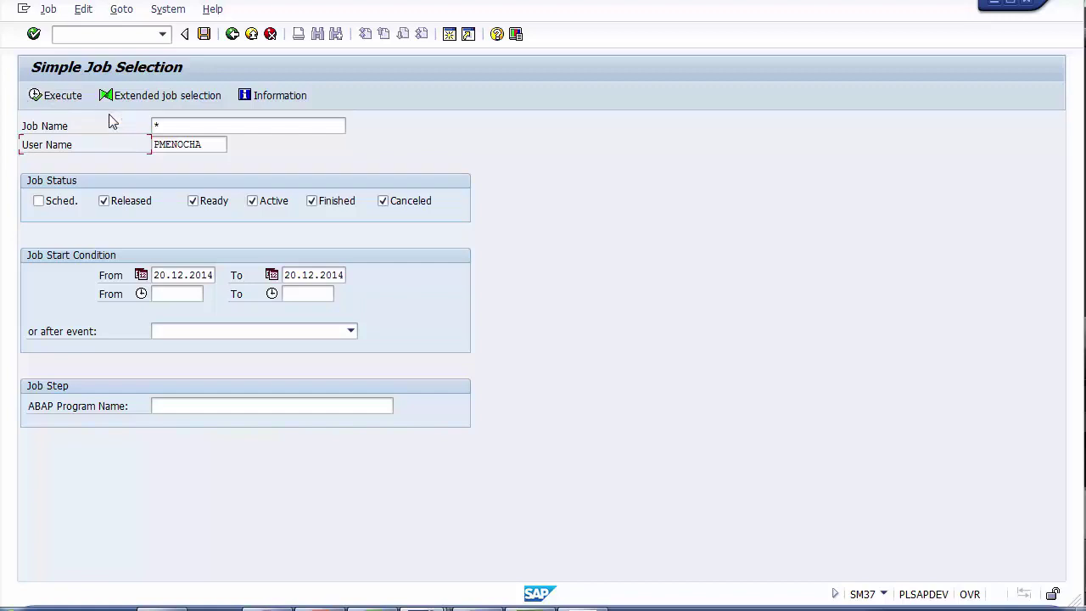
left_click_drag(213, 144, 143, 149)
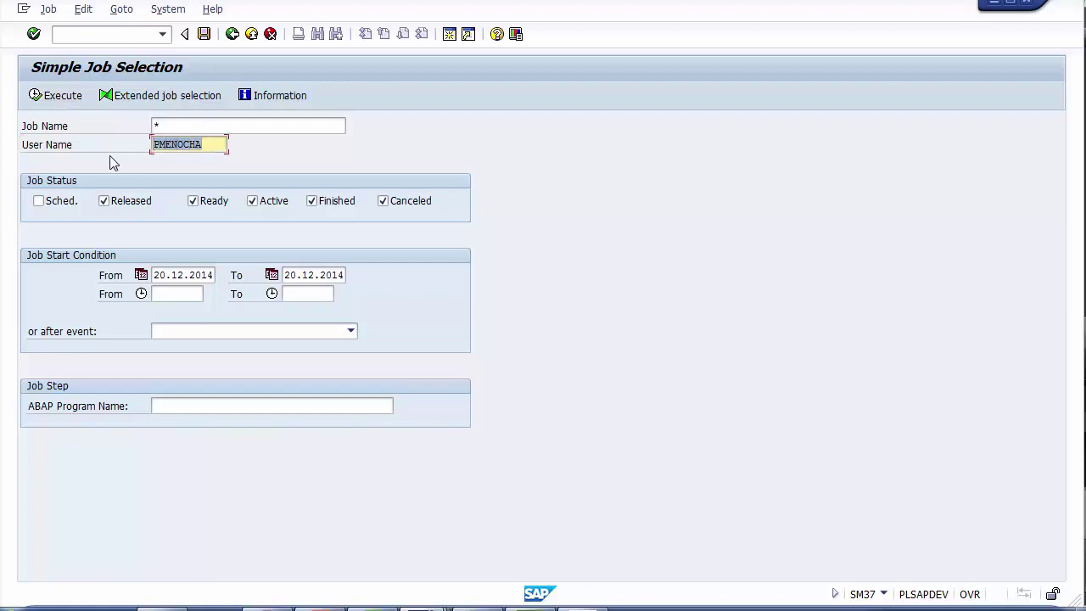
left_click(177, 275)
left_click(303, 273)
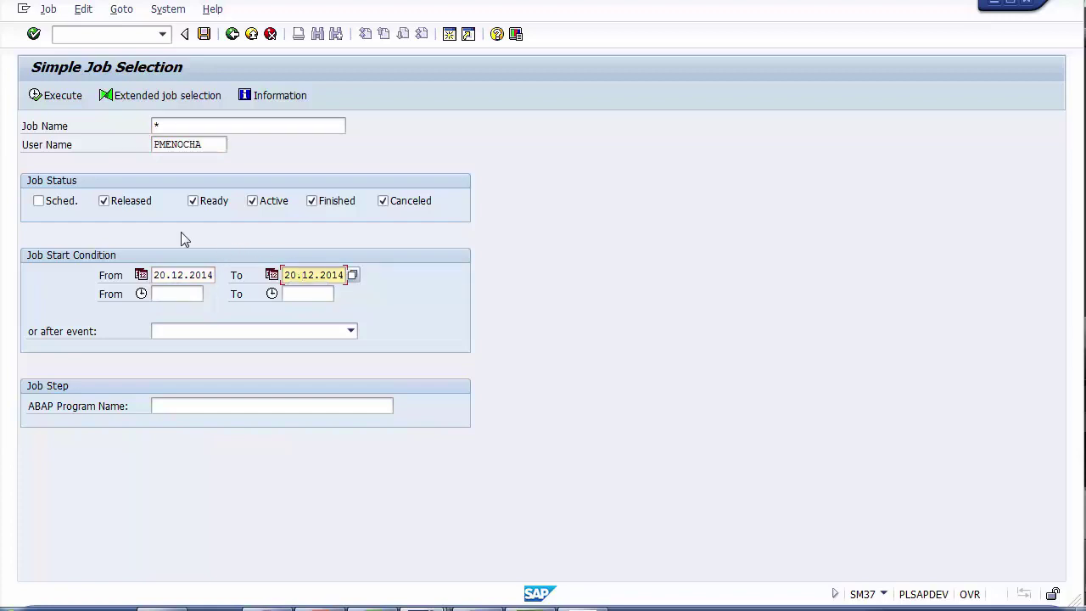
left_click(39, 96)
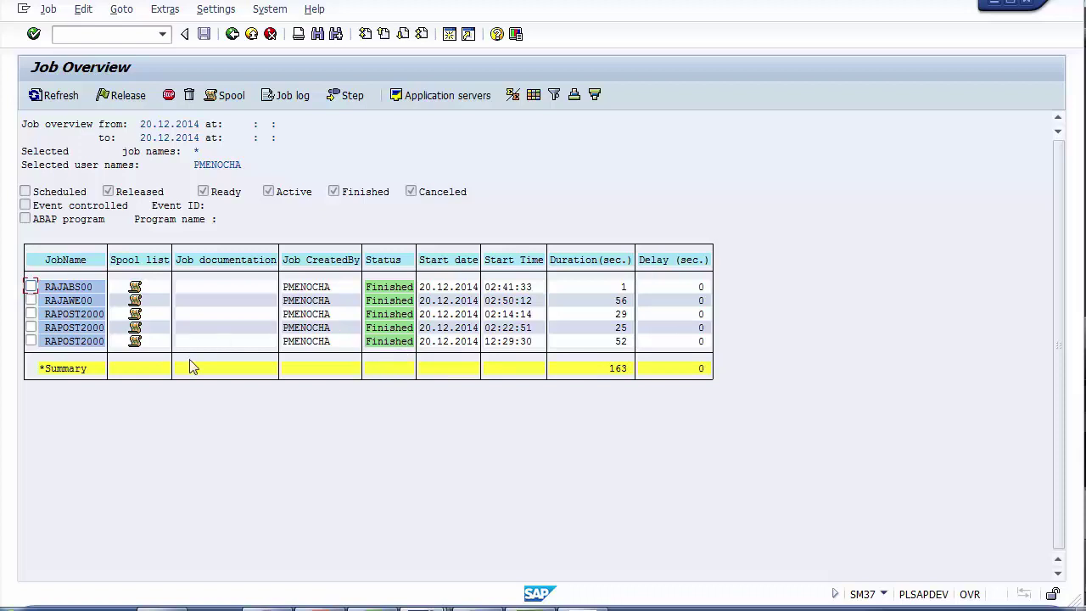
Inspect the details of the RAPOST2000 job started at 12:29:30, return to the overview and check that job's status.
left_click(469, 343)
double_click(472, 343)
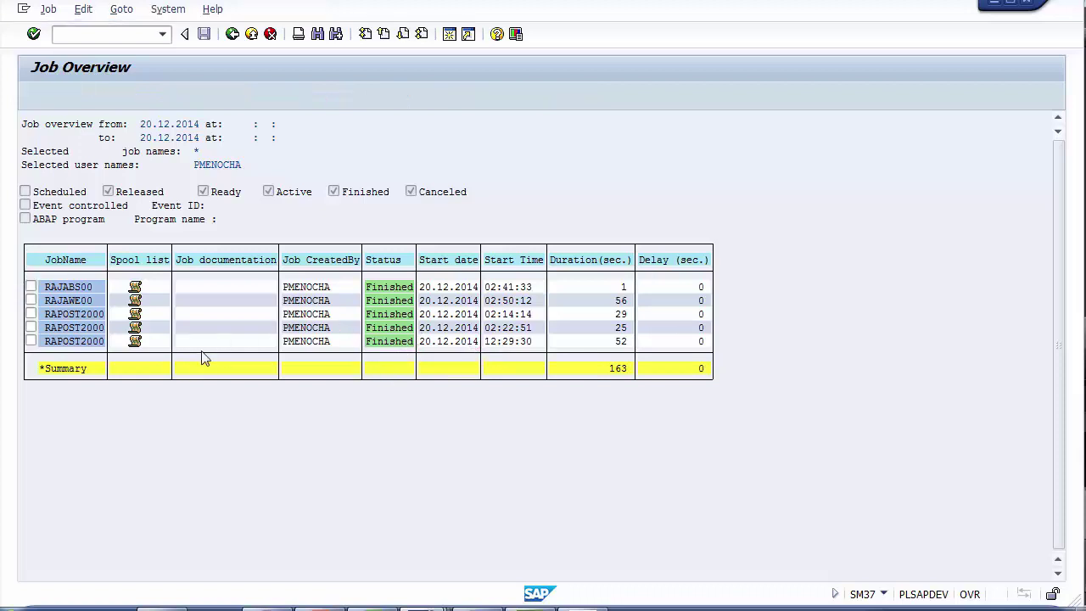
left_click(232, 33)
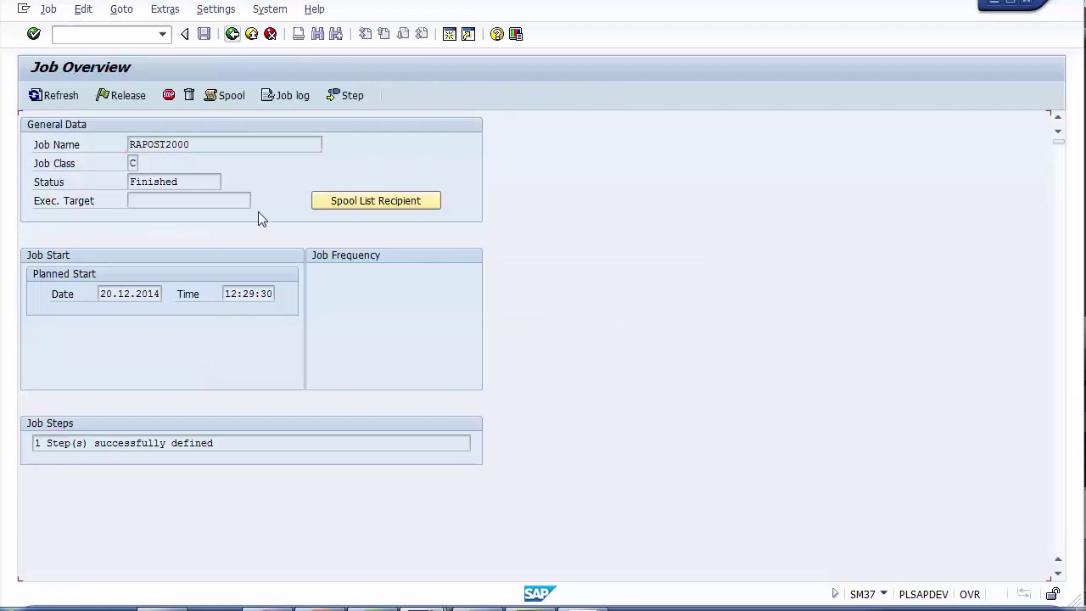
left_click(30, 341)
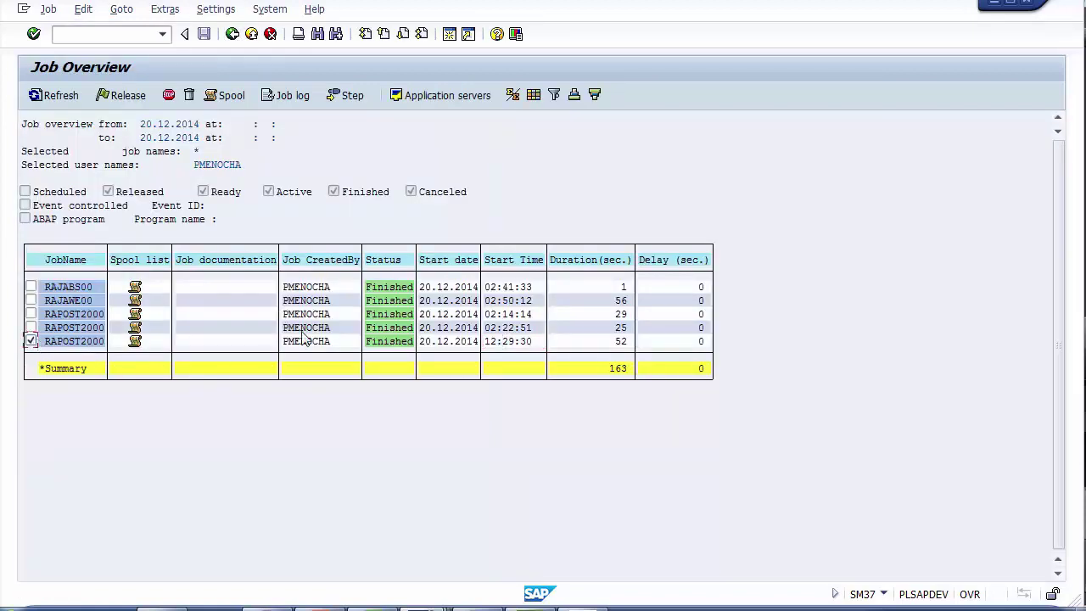
left_click(393, 347)
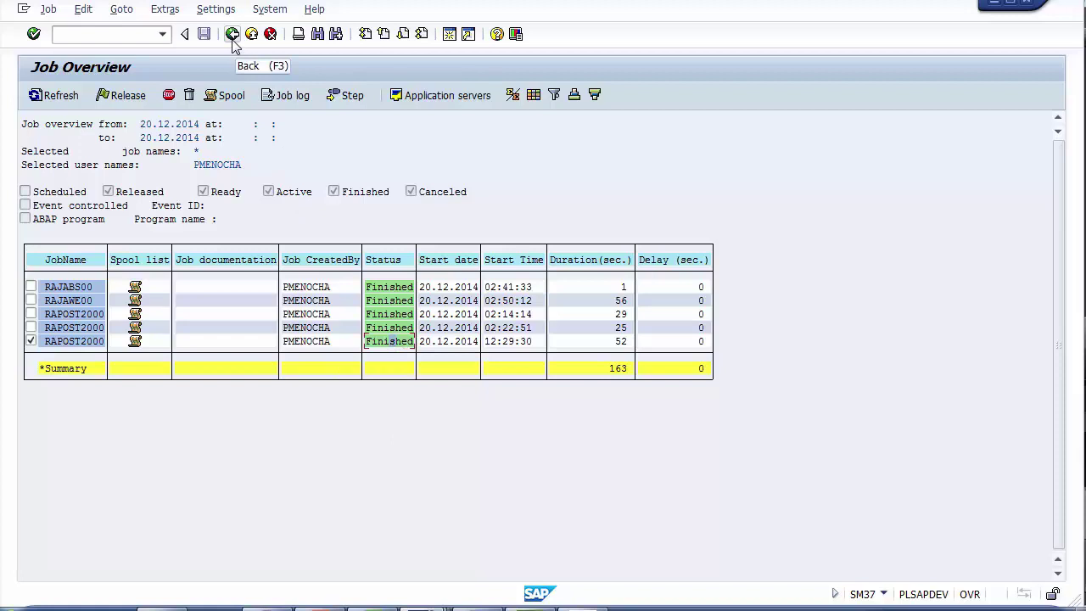
Open the spool output of the RAPOST2000 job started at 12:29:30 and display its depreciation list.
left_click(30, 341)
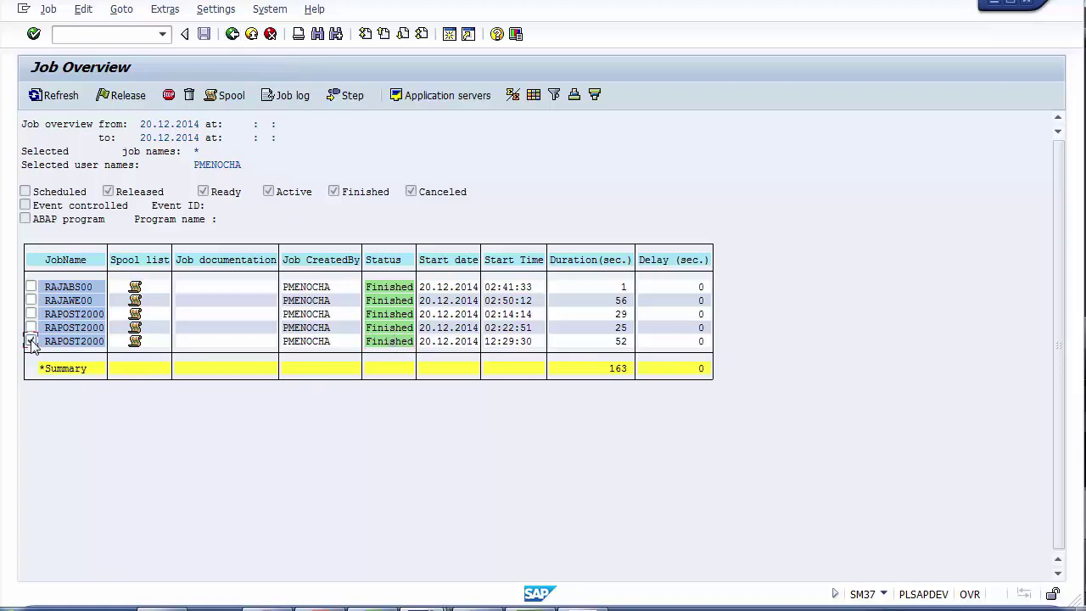
left_click(229, 100)
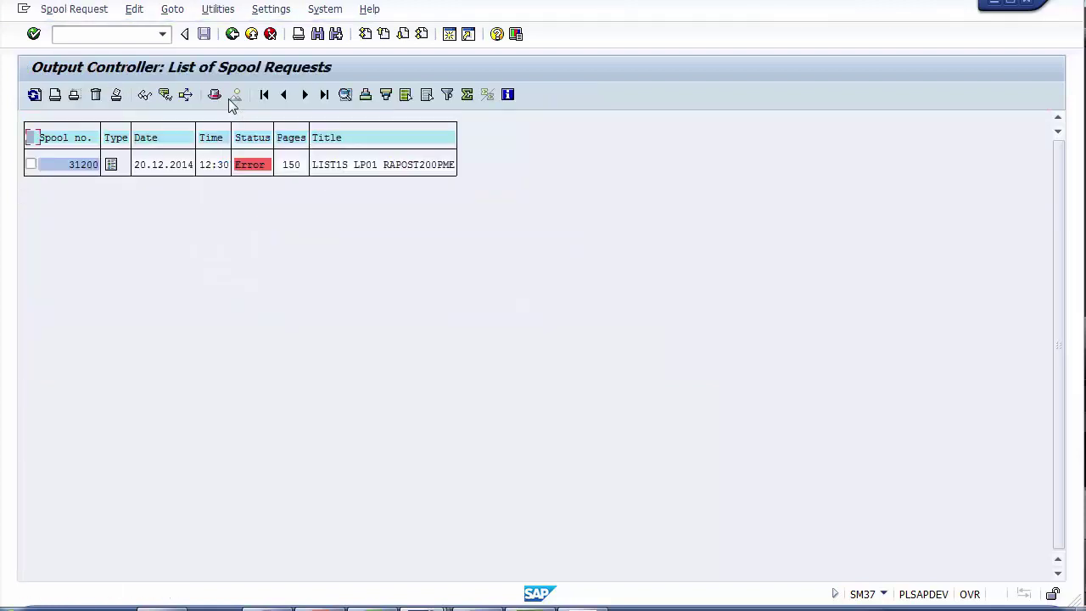
left_click(111, 166)
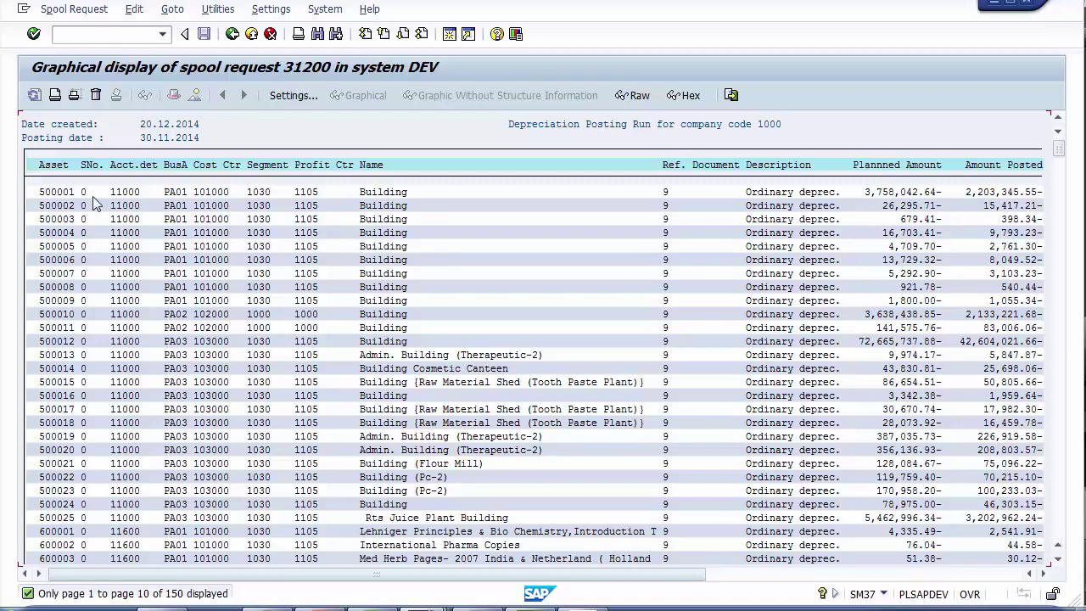
Check the creation date, posting date and company code in the header of the depreciation posting run list.
left_click(49, 126)
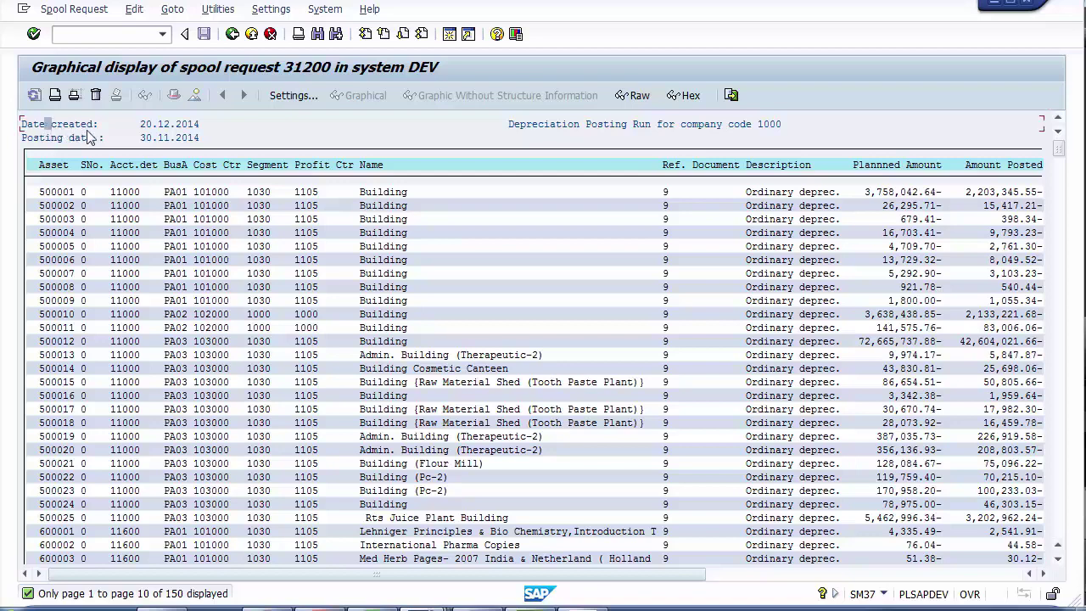
left_click(144, 127)
left_click(76, 141)
left_click(142, 142)
left_click(205, 147)
left_click(145, 126)
left_click(60, 140)
left_click(143, 140)
left_click(786, 124)
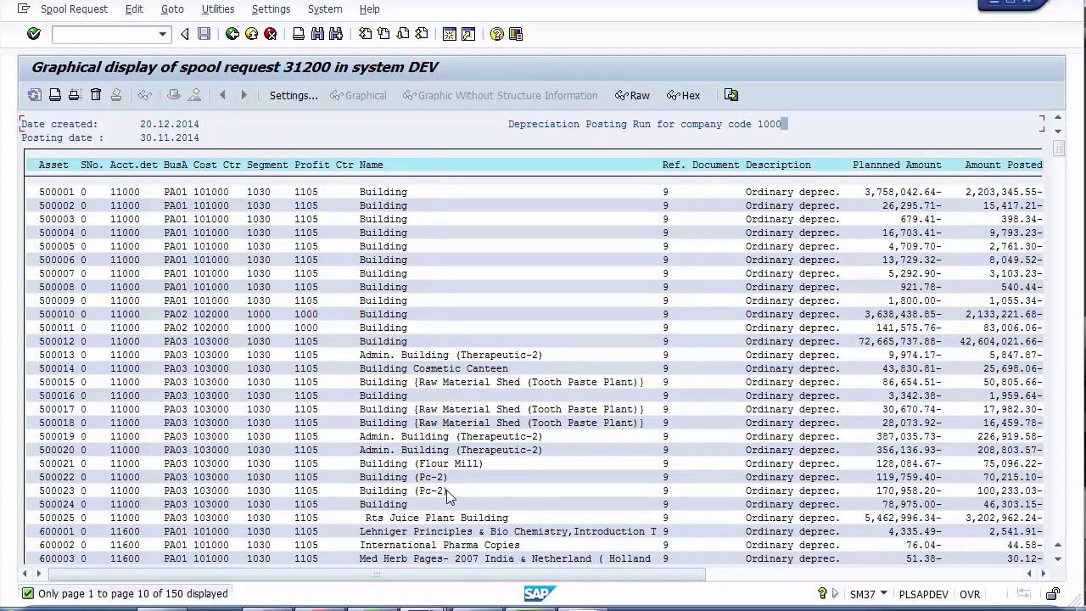
Review the planned, posted and cumulative posted amount columns of the depreciation list and return to the spool request list.
left_click(1044, 574)
left_click(1045, 575)
left_click(1044, 575)
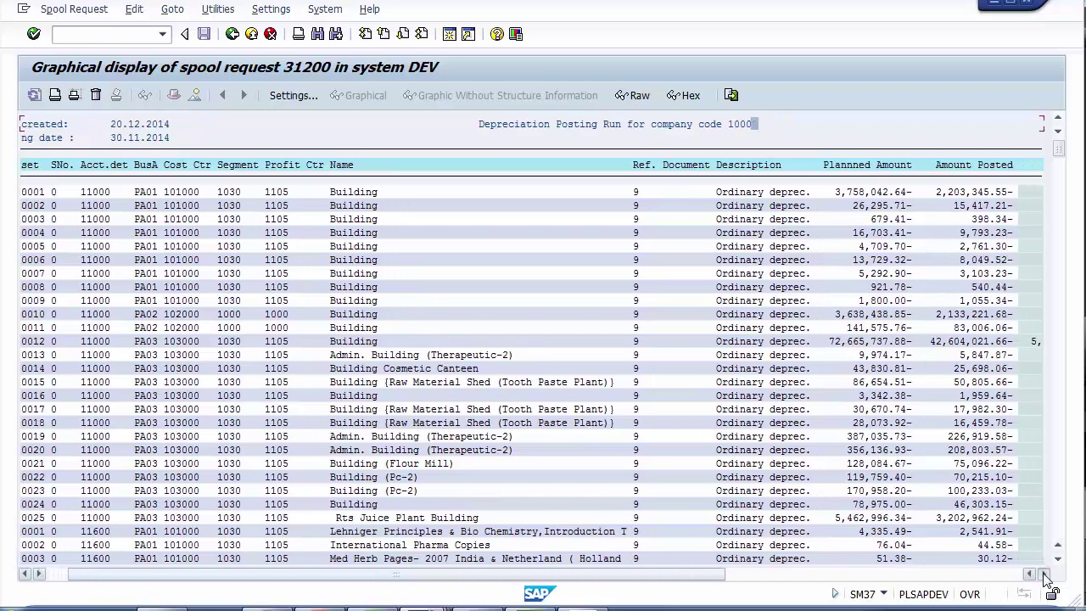
left_click(1044, 575)
left_click(1044, 574)
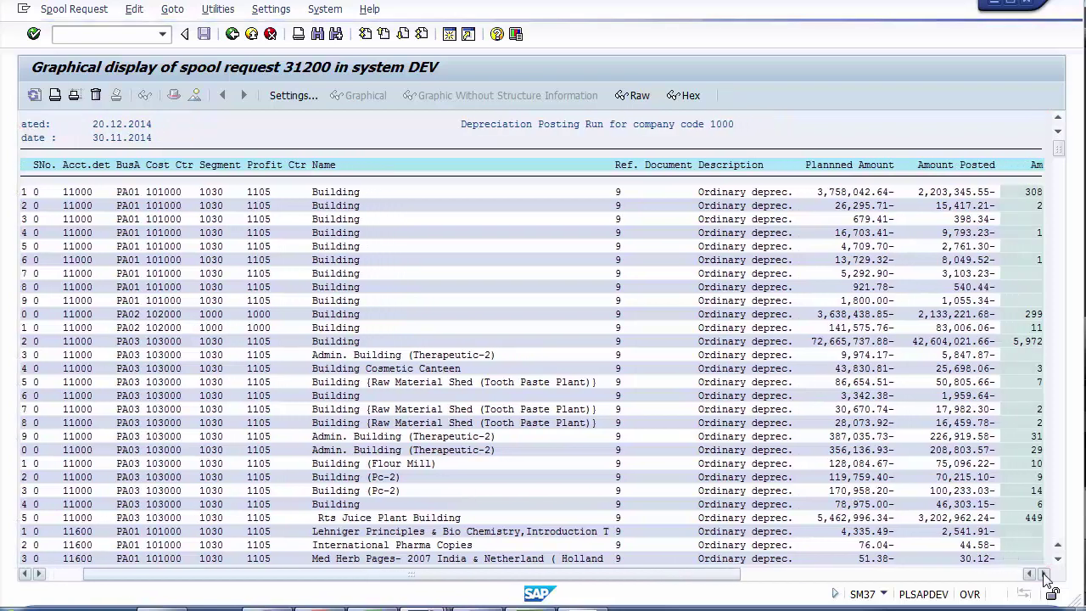
left_click(1021, 574)
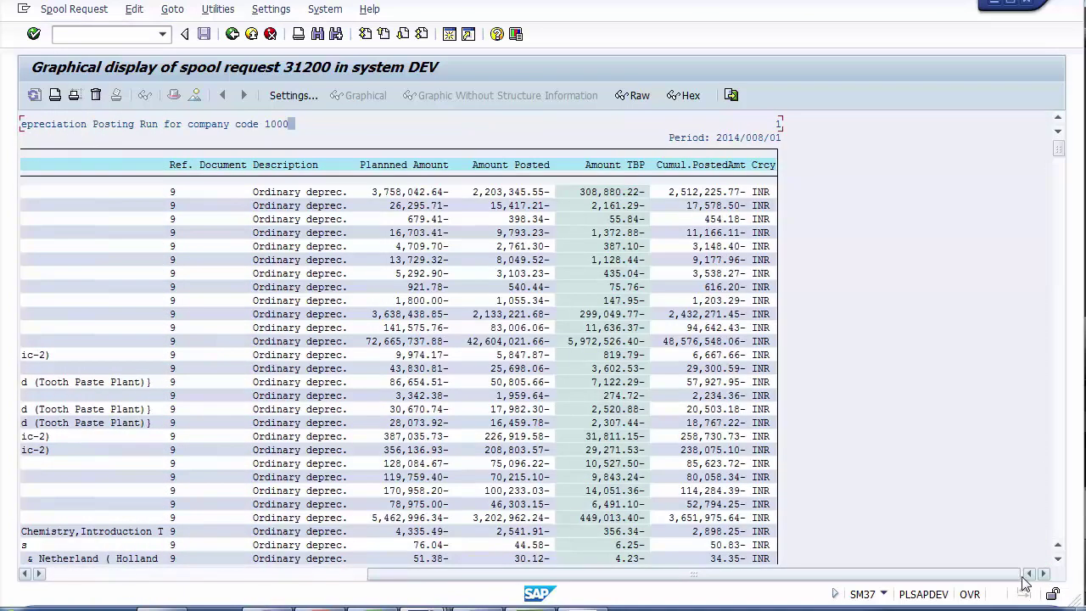
left_click(397, 167)
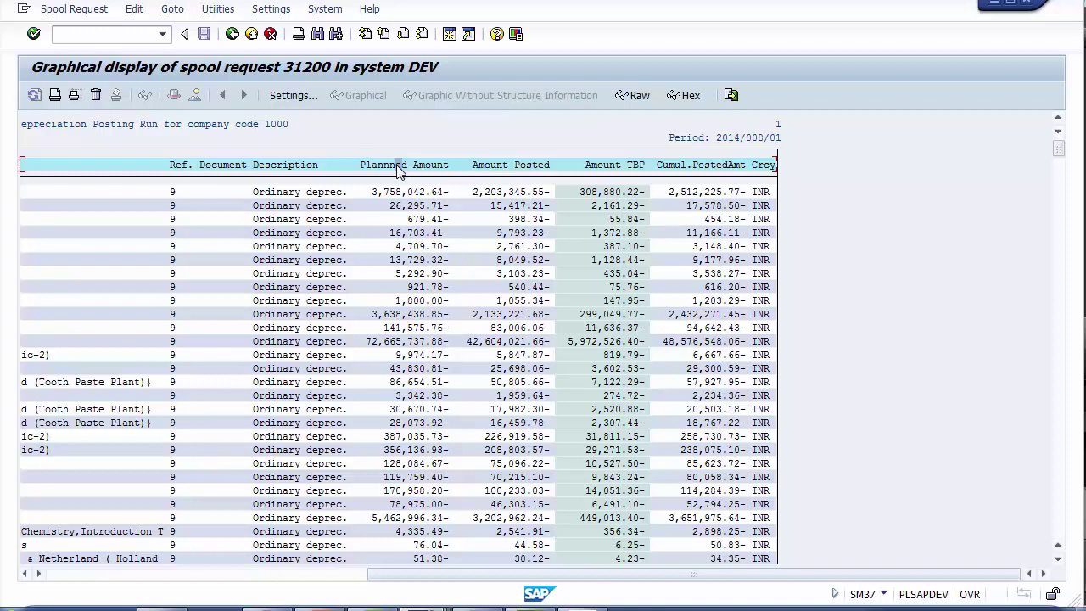
left_click(512, 168)
left_click(714, 167)
left_click(695, 193)
left_click(707, 261)
left_click(233, 36)
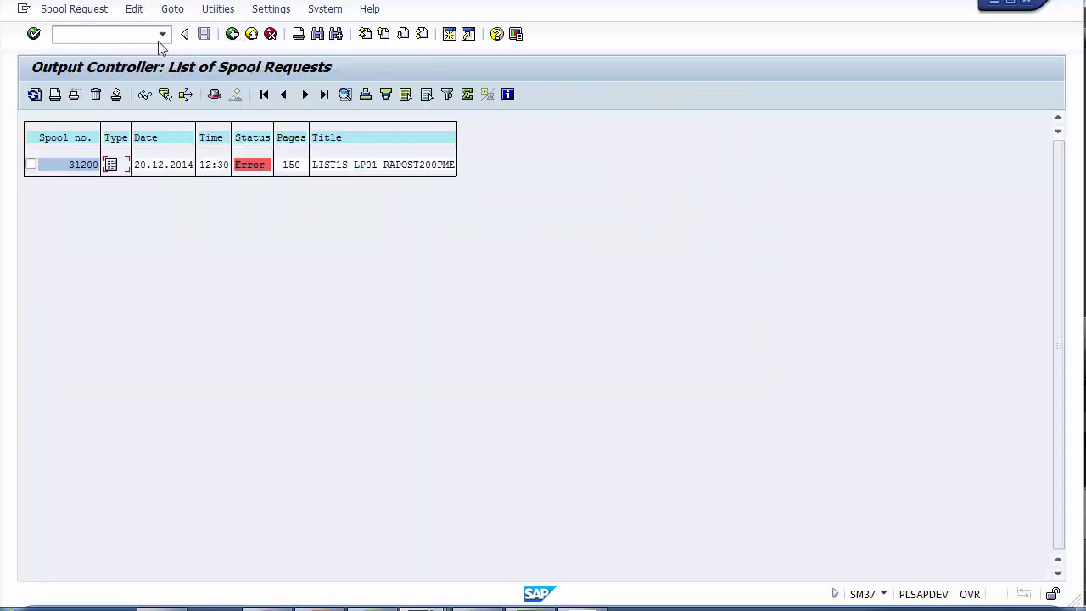
left_click(111, 166)
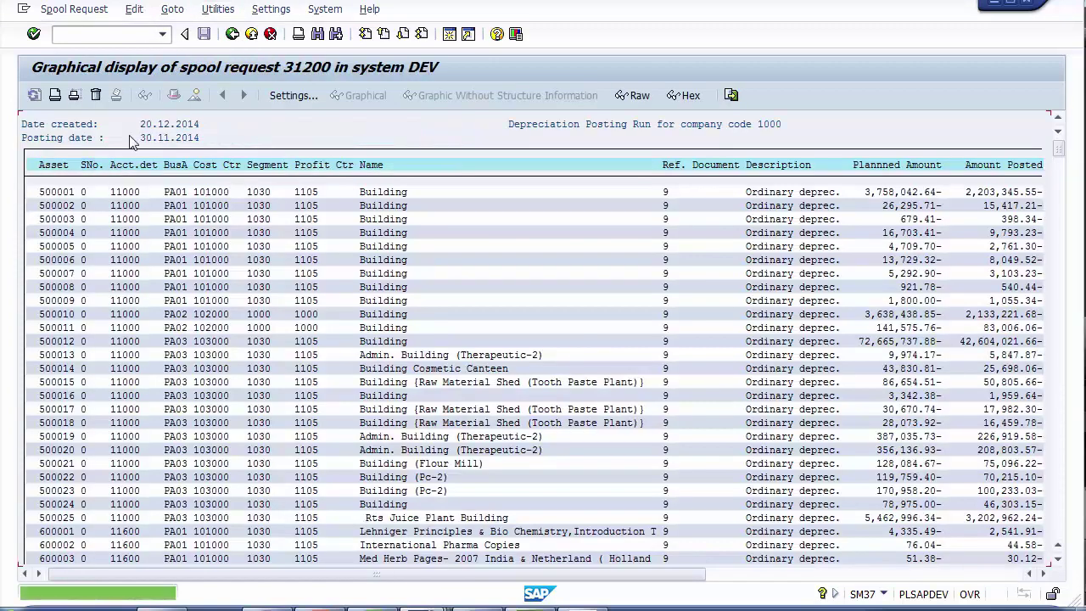
left_click(230, 37)
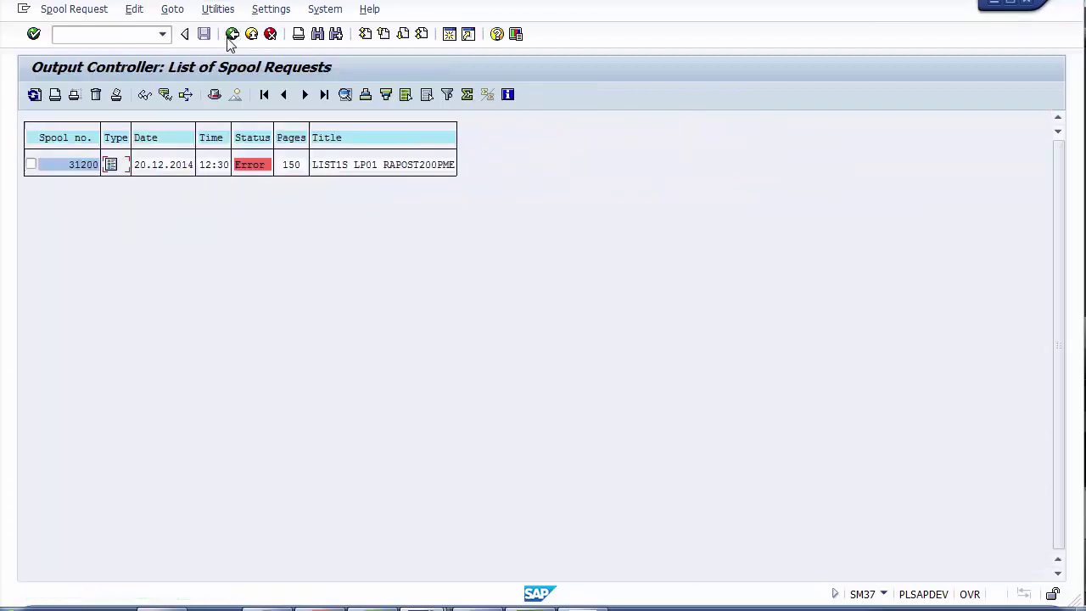
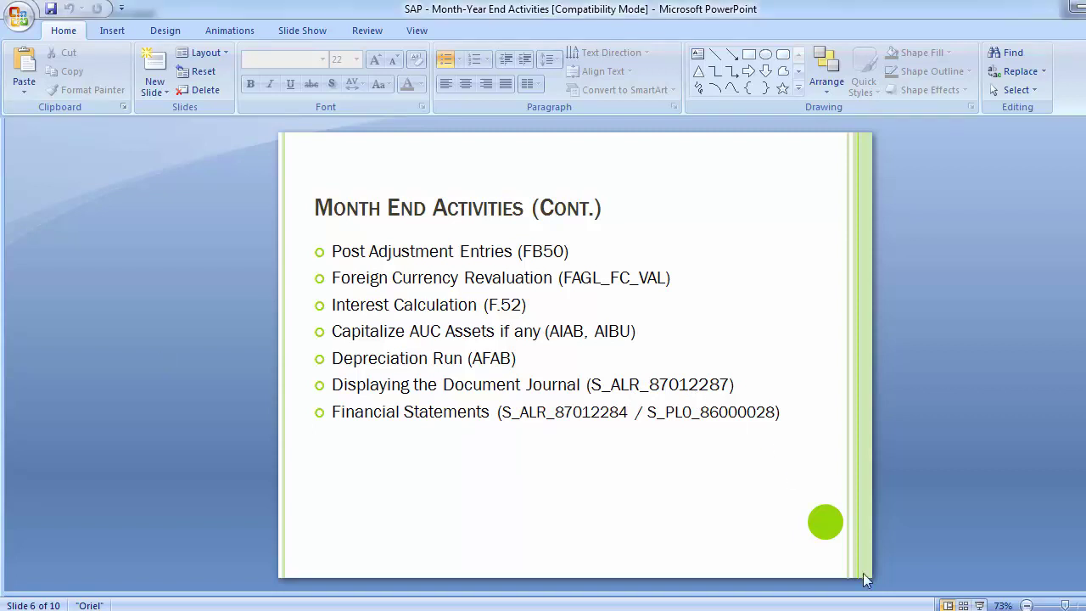
Switch from the presentation to the SAP Easy Access session and open the Document Journal with transaction S_ALR_87012287.
left_click(820, 585)
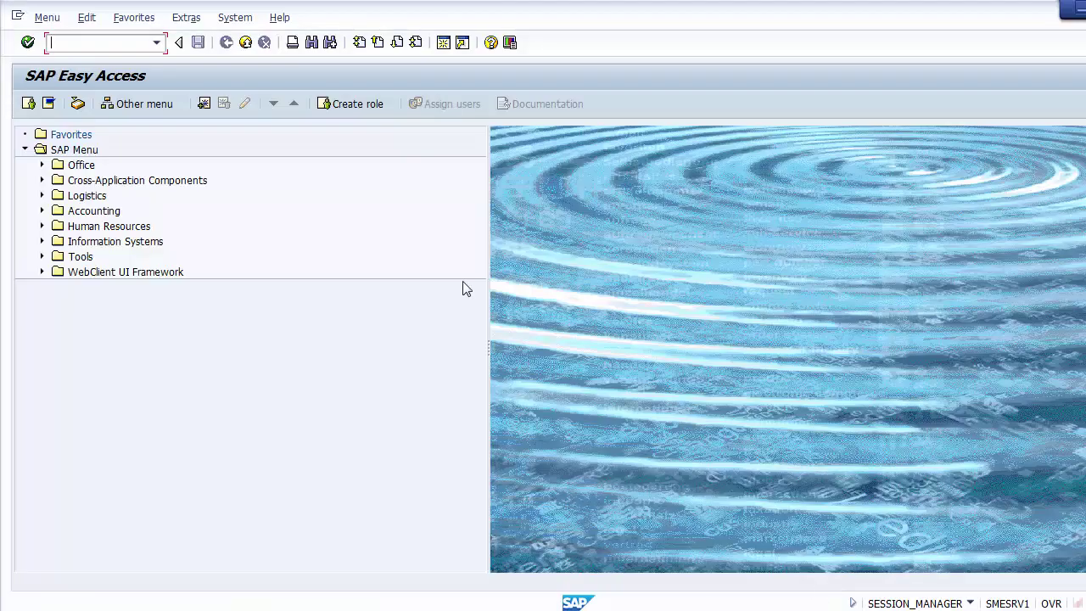
type("S_ALR_87012287")
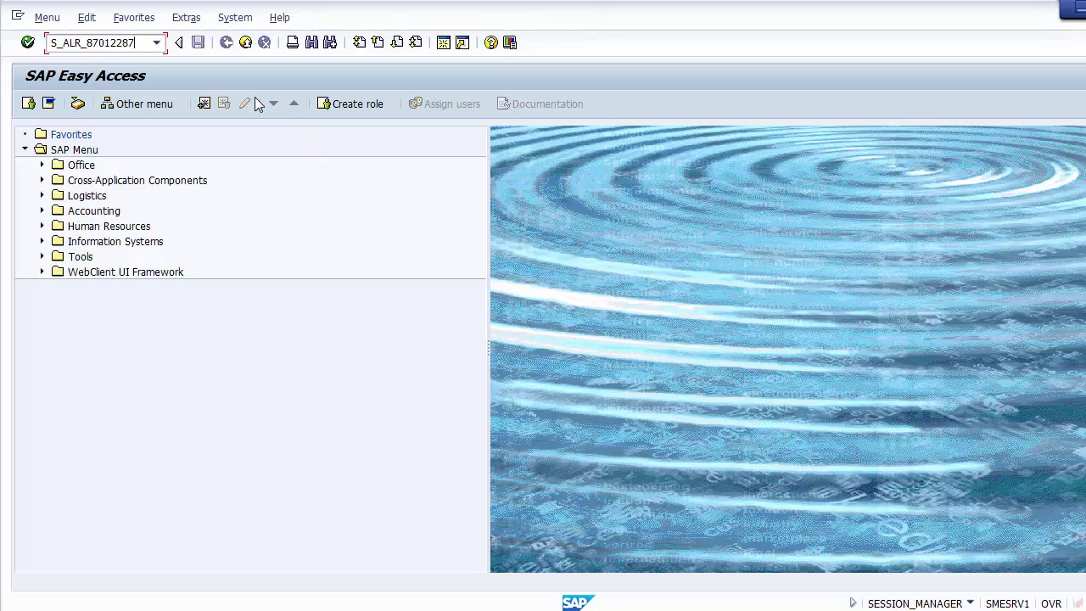
key("Return")
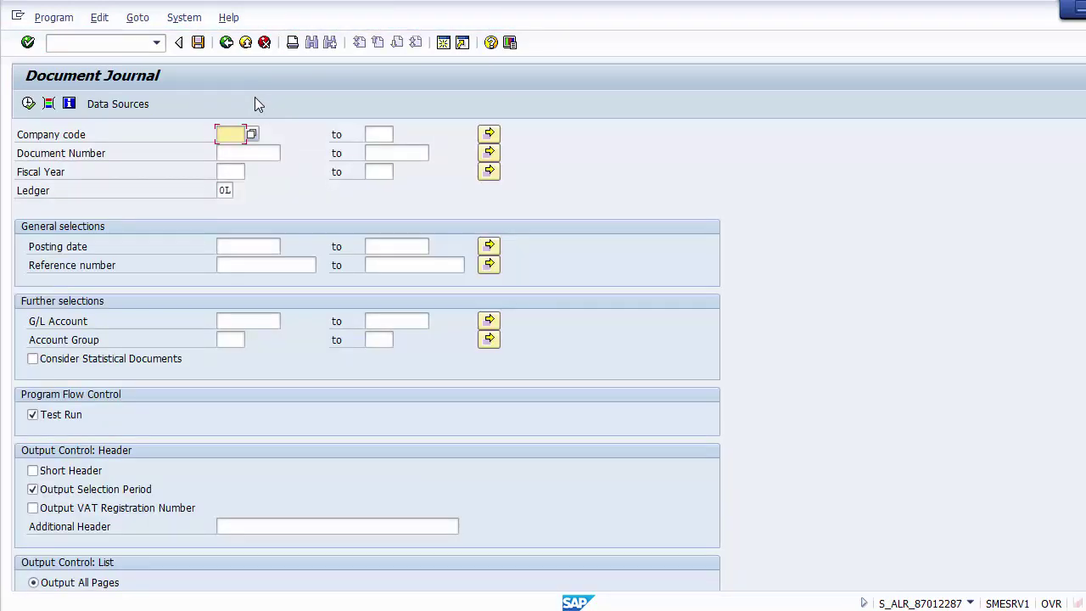
Enter company code 1010 and fiscal year 2014 as the document journal selection.
type("1010")
key("Tab")
key("Tab")
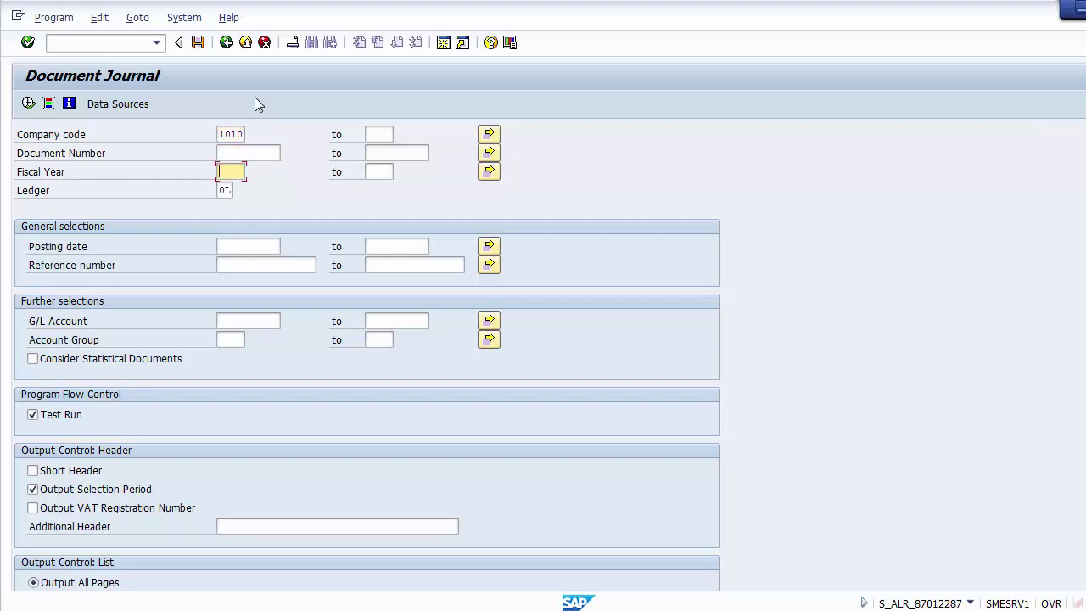
type("2014")
key("Tab")
key("Tab")
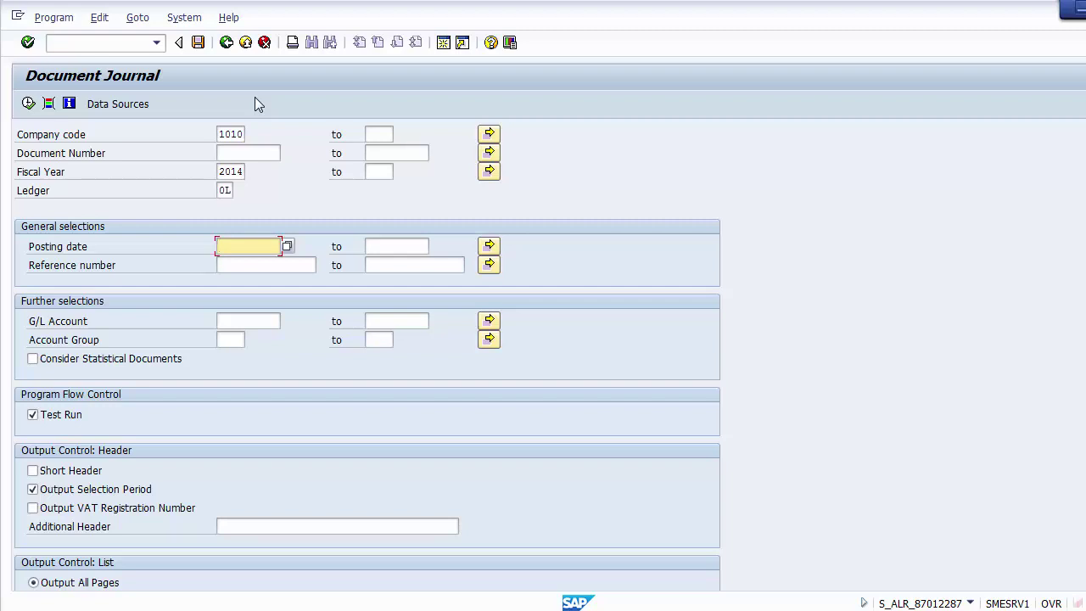
Try to enter the posting date range as 01.12.2014 to 31122014.
type("01")
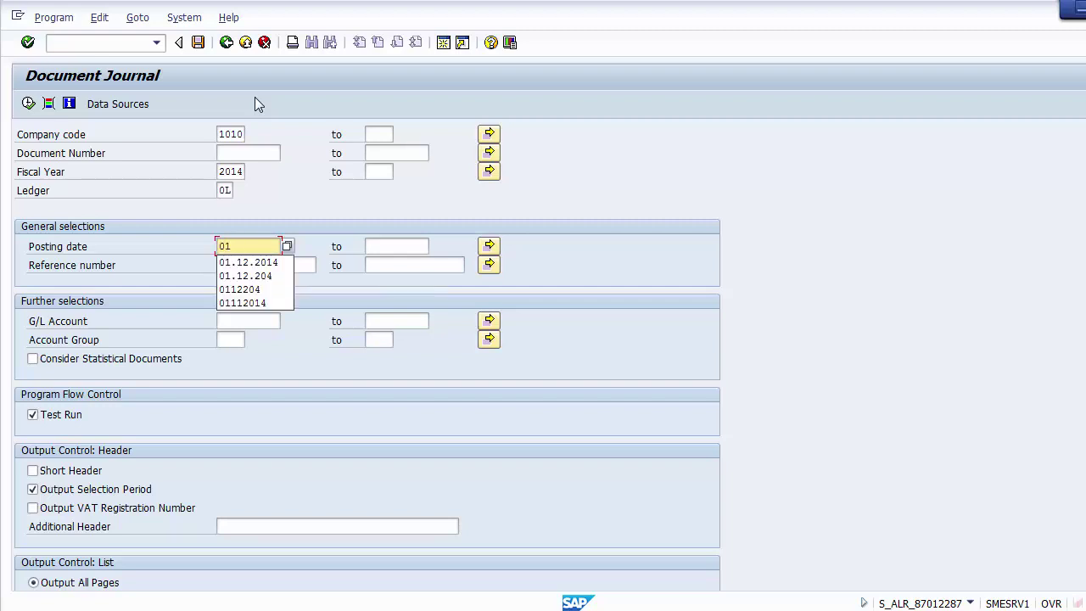
key("Down")
key("Return")
key("Tab")
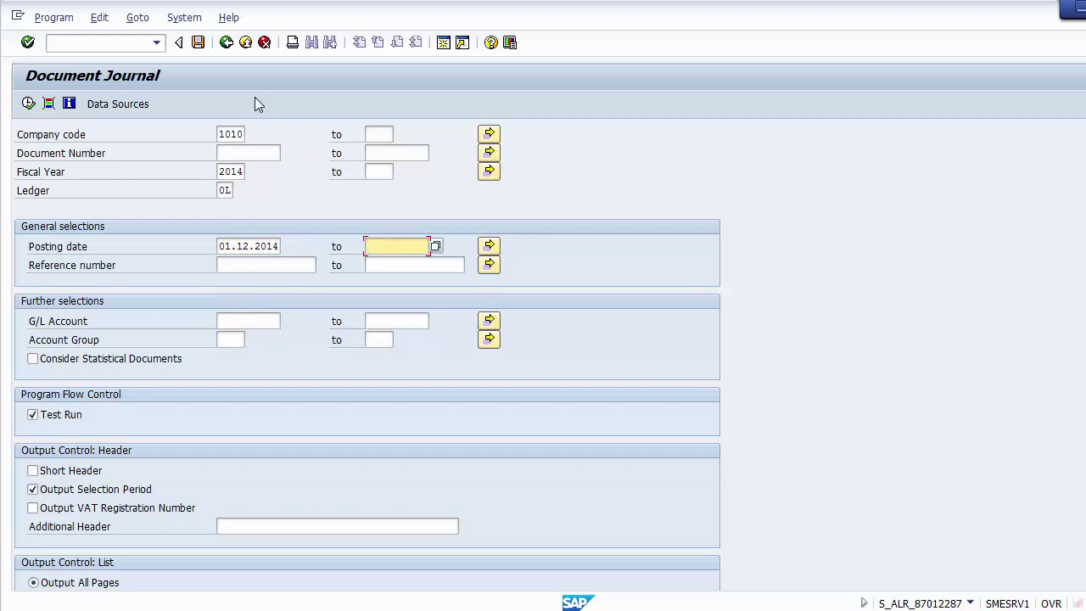
type("31122014")
key("Return")
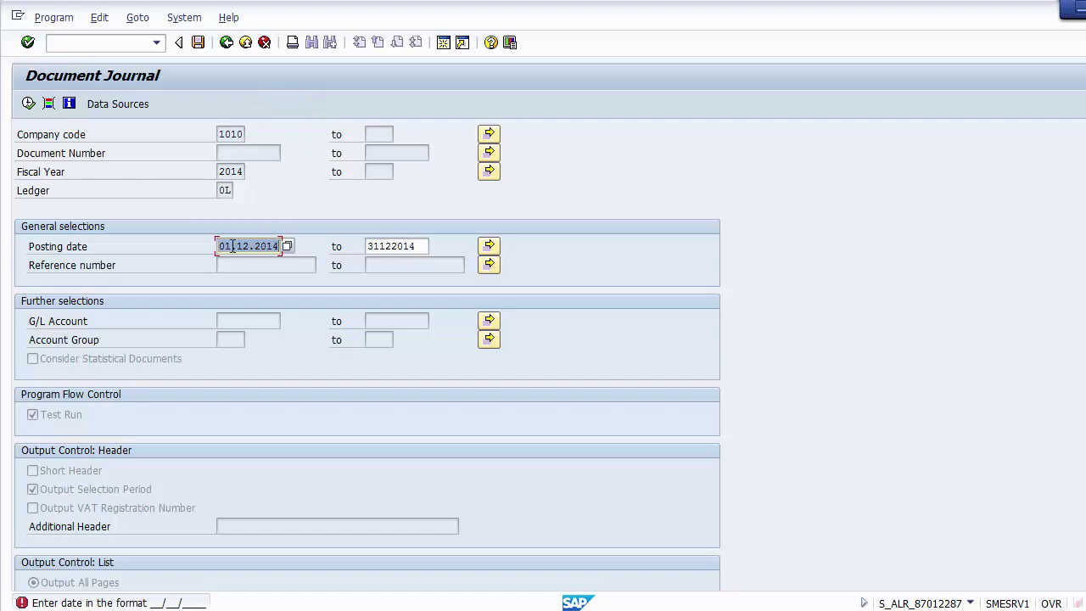
Enter the posting date range as 12/01/2014 to 12/31/2014 and confirm it.
type("12/")
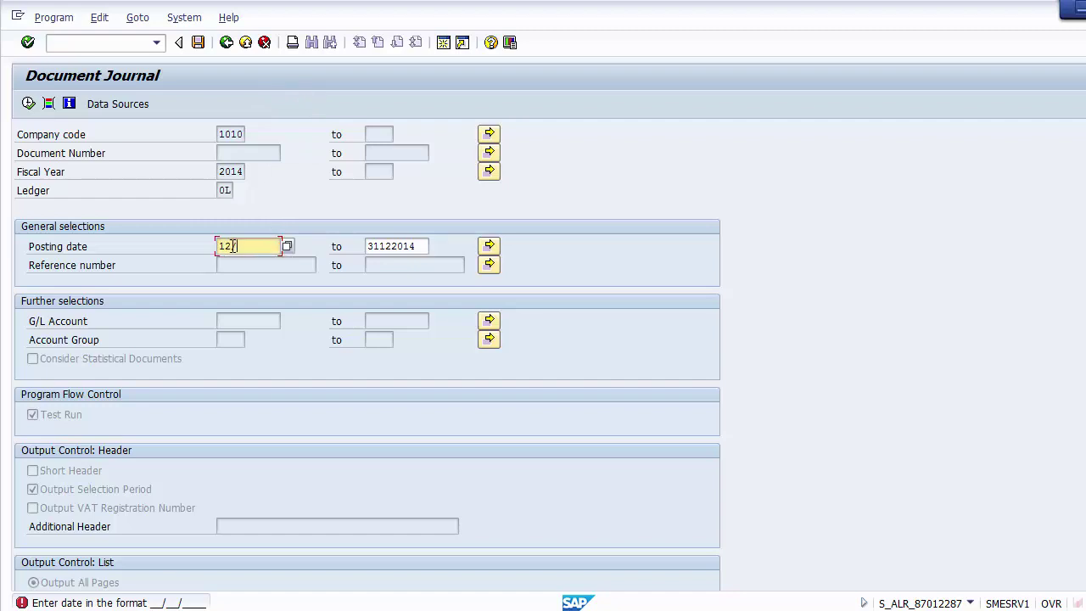
type("01/2014")
key("Tab")
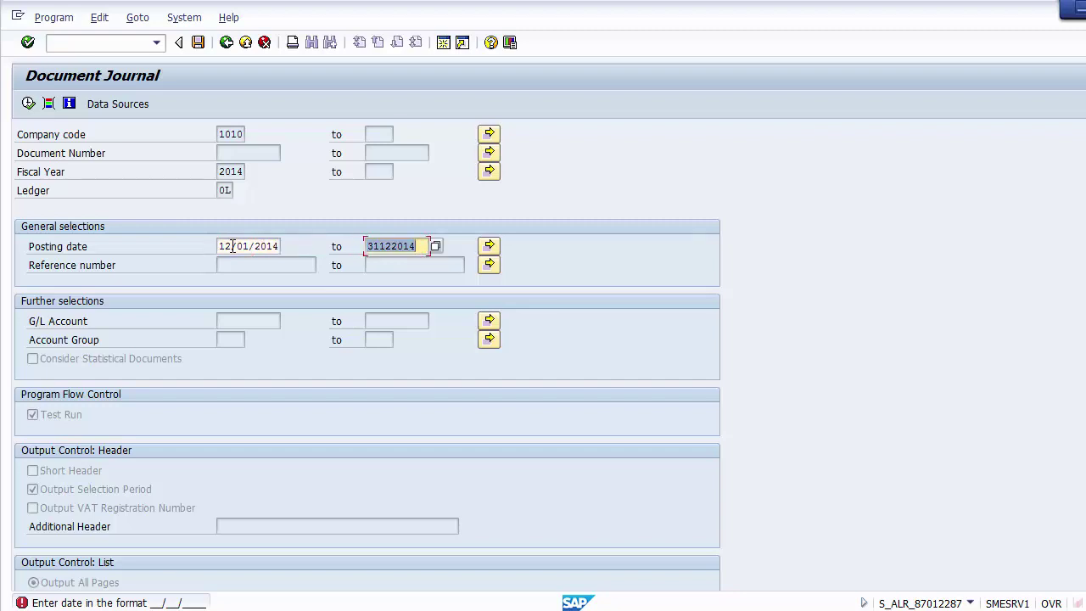
type("12/31/2014")
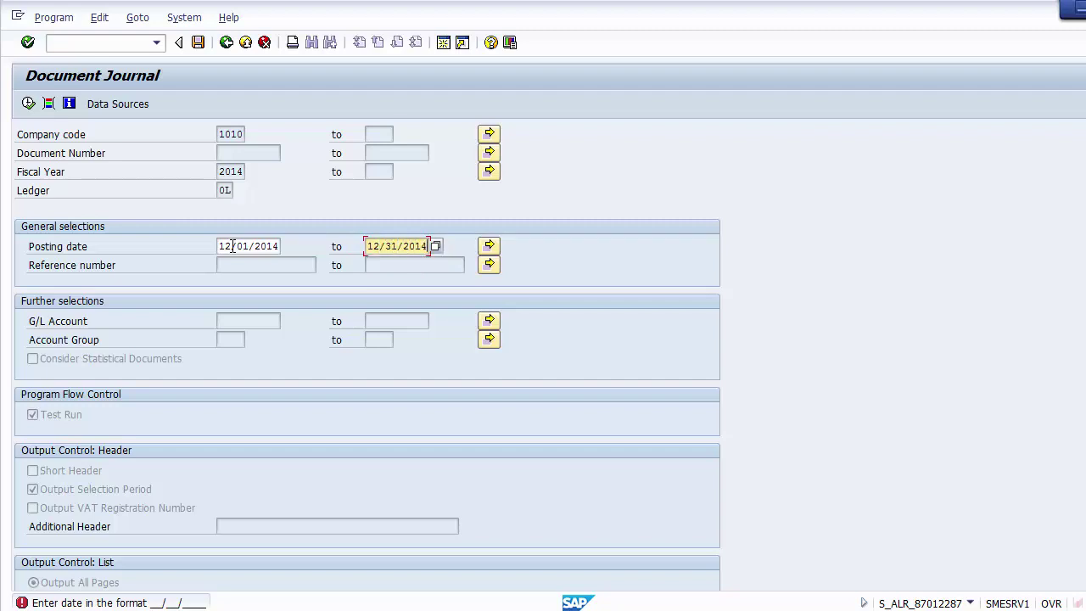
key("Return")
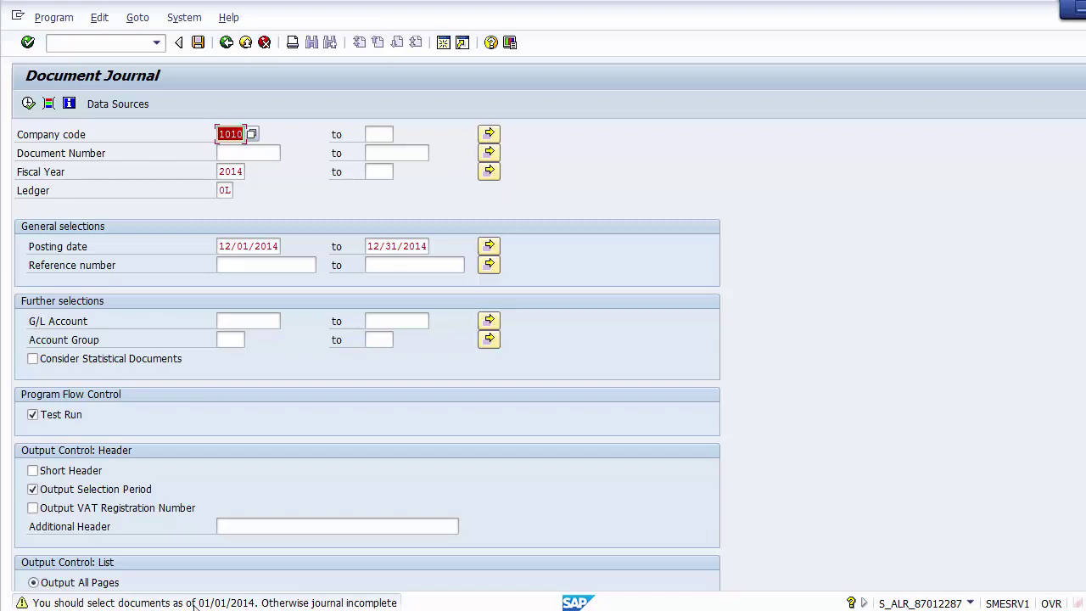
Change the start of the posting date range to 01/01/2014 and test-run the journal with Line Item Pages Only.
left_click(220, 246)
type("0")
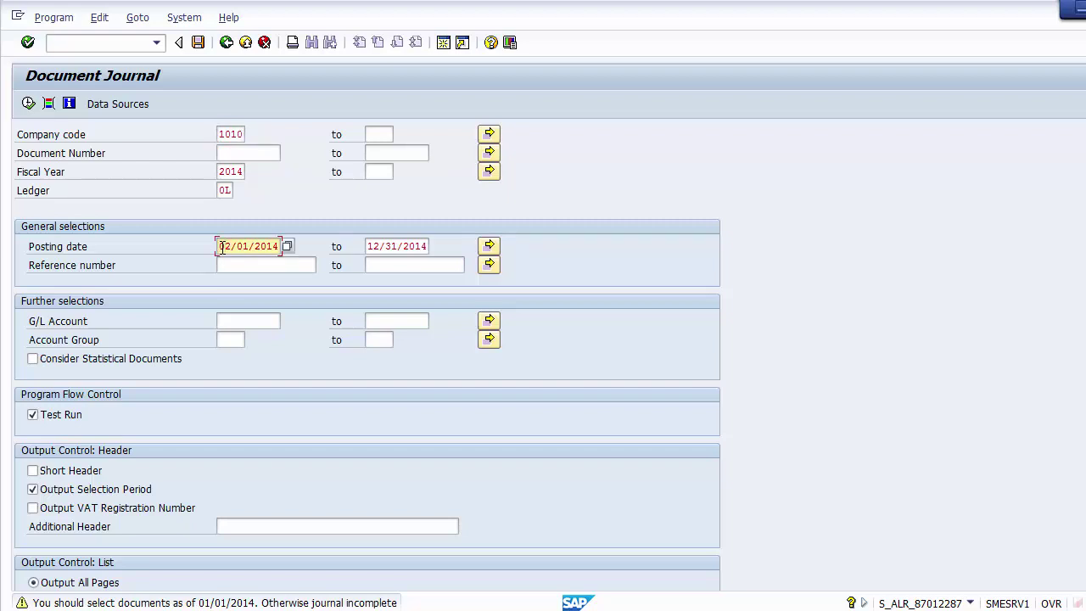
type("1")
scroll(368, 354, "down", 9)
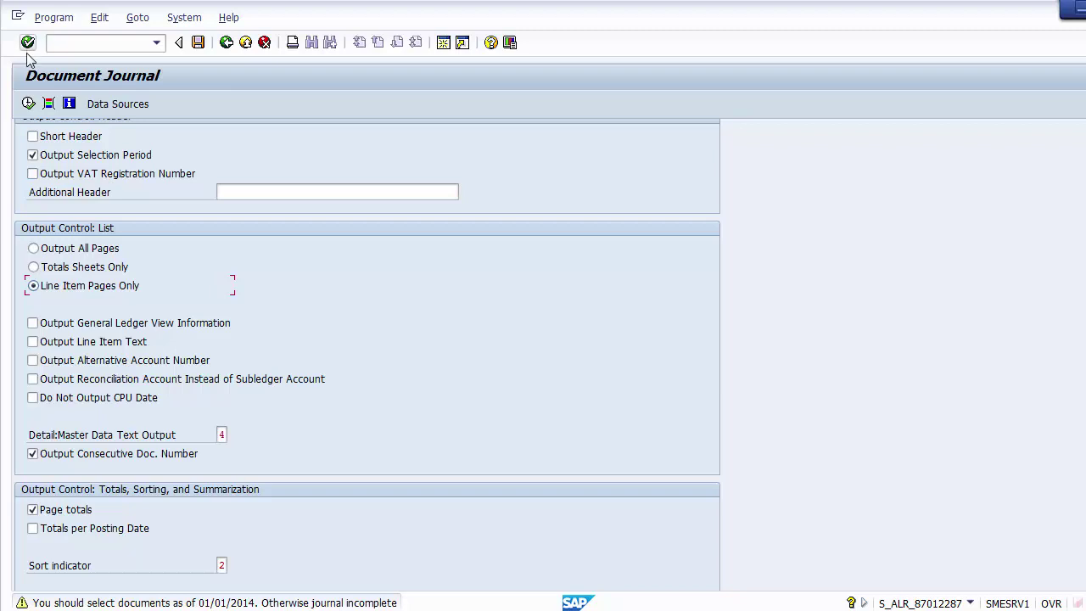
left_click(28, 103)
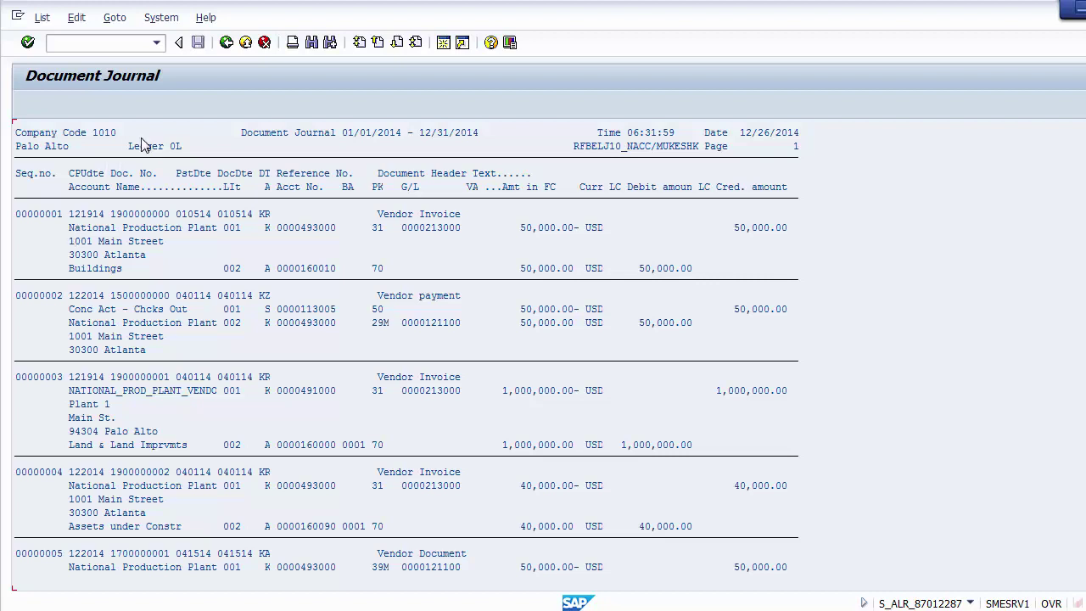
Inspect the document numbers of several vendor invoice and payment entries in the journal and return to the selection screen.
left_click(122, 218)
left_click(131, 297)
left_click(132, 473)
left_click(227, 44)
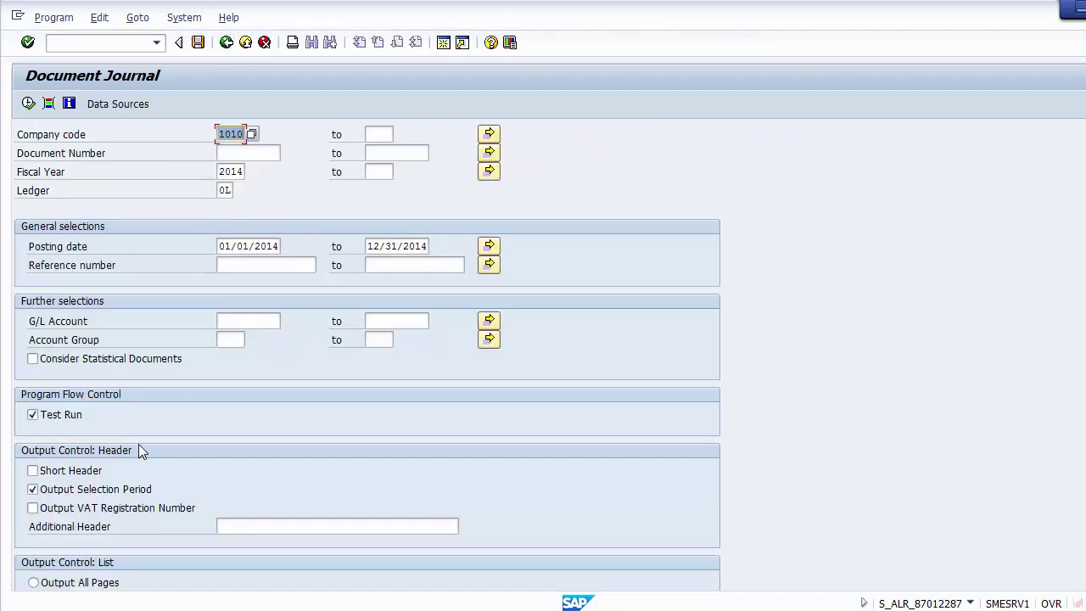
Turn off Test Run and execute the document journal as an update run.
left_click(62, 417)
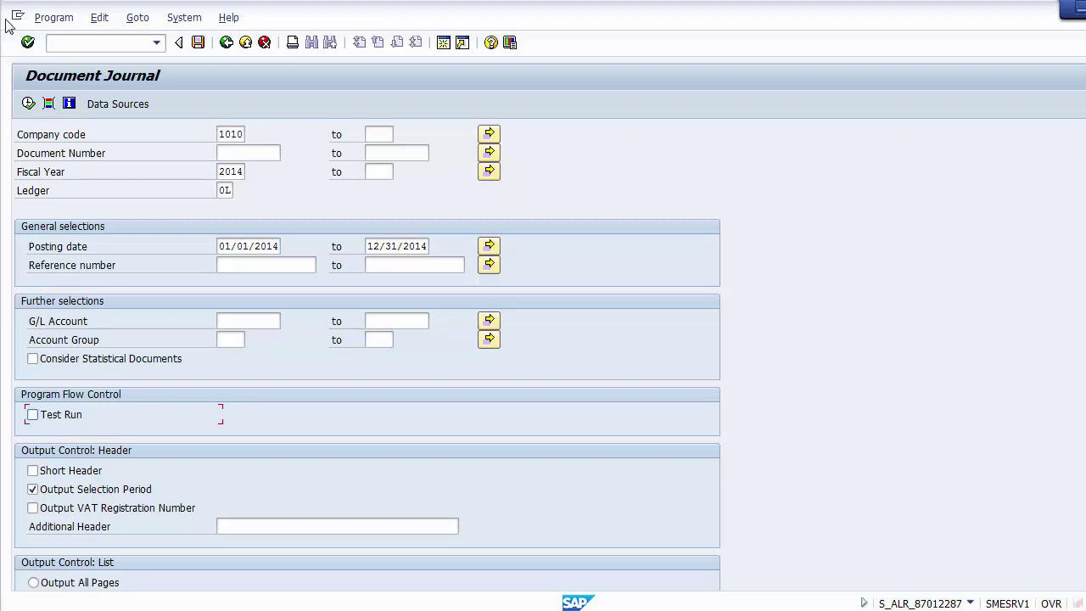
left_click(29, 103)
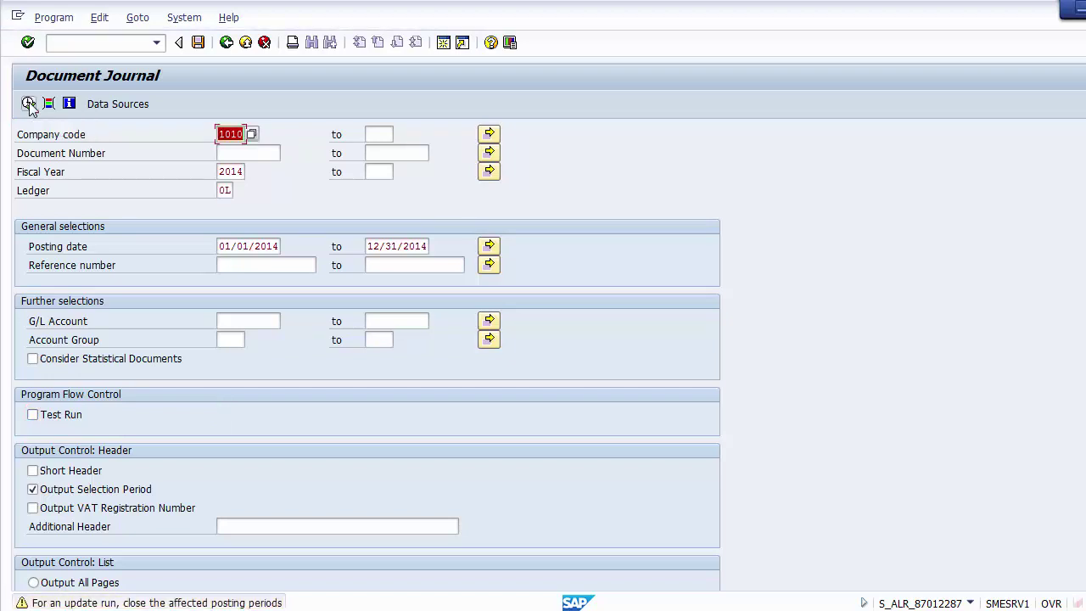
key("Return")
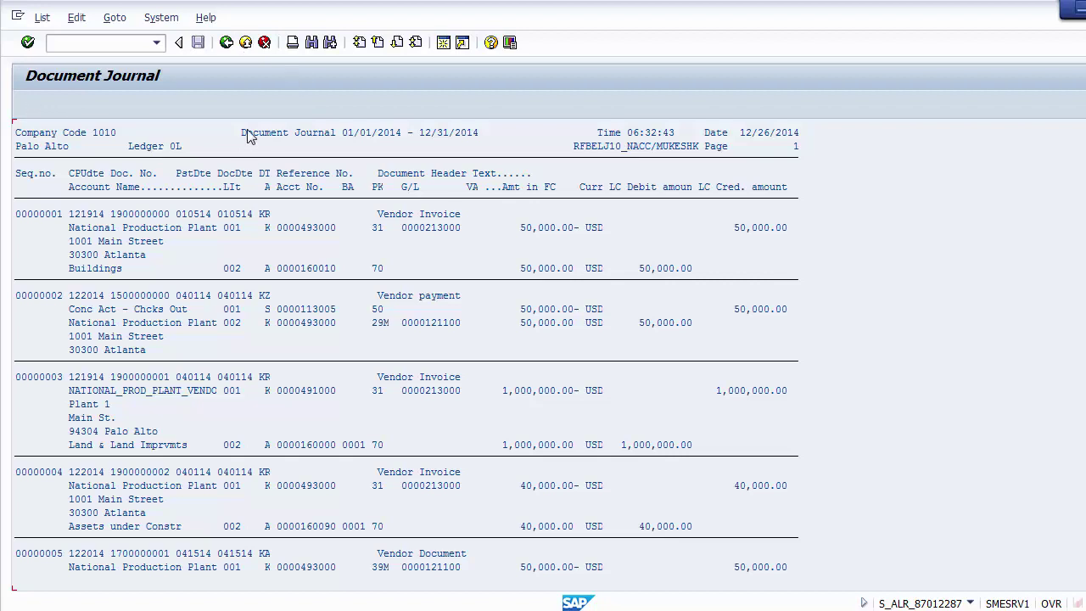
Check the date range in the update run's journal header and return to the selection screen.
left_click(398, 136)
left_click(476, 136)
left_click(227, 43)
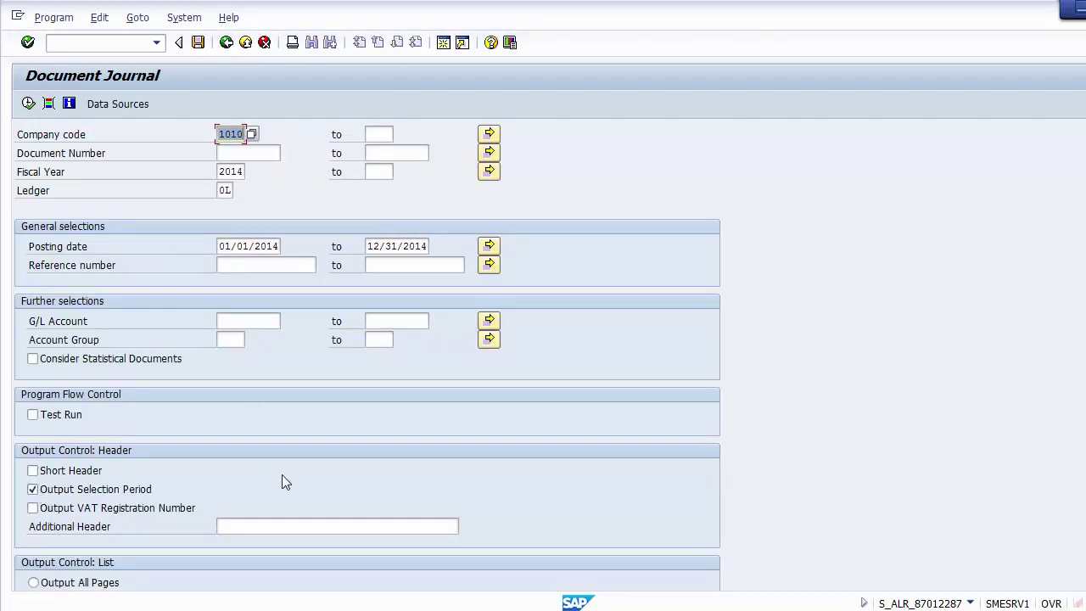
Set the document journal's list output to Totals Sheets Only.
scroll(282, 474, "down", 9)
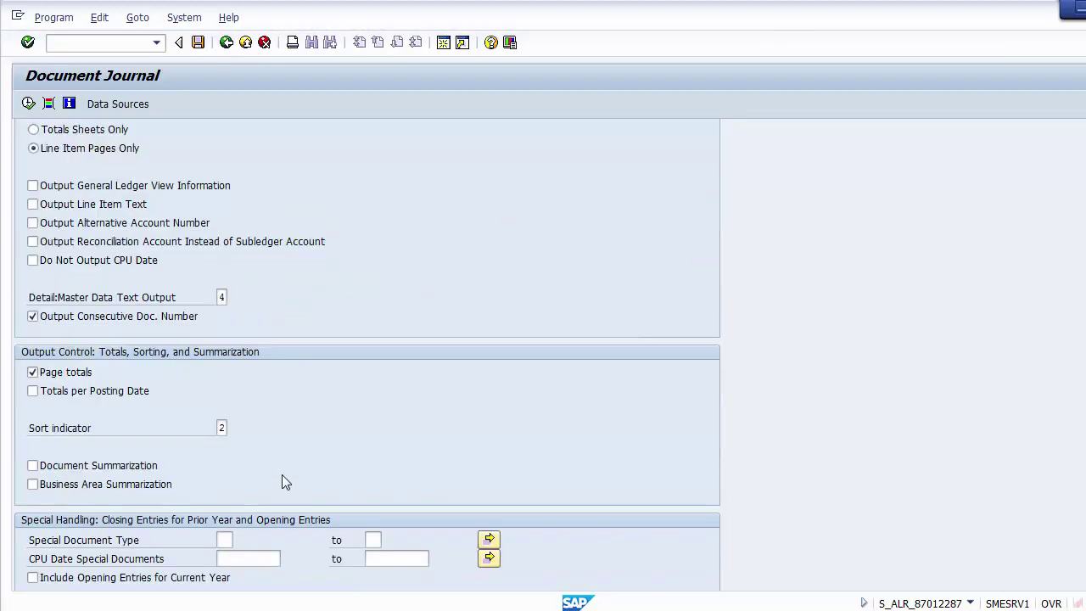
left_click(56, 132)
scroll(367, 354, "up", 2)
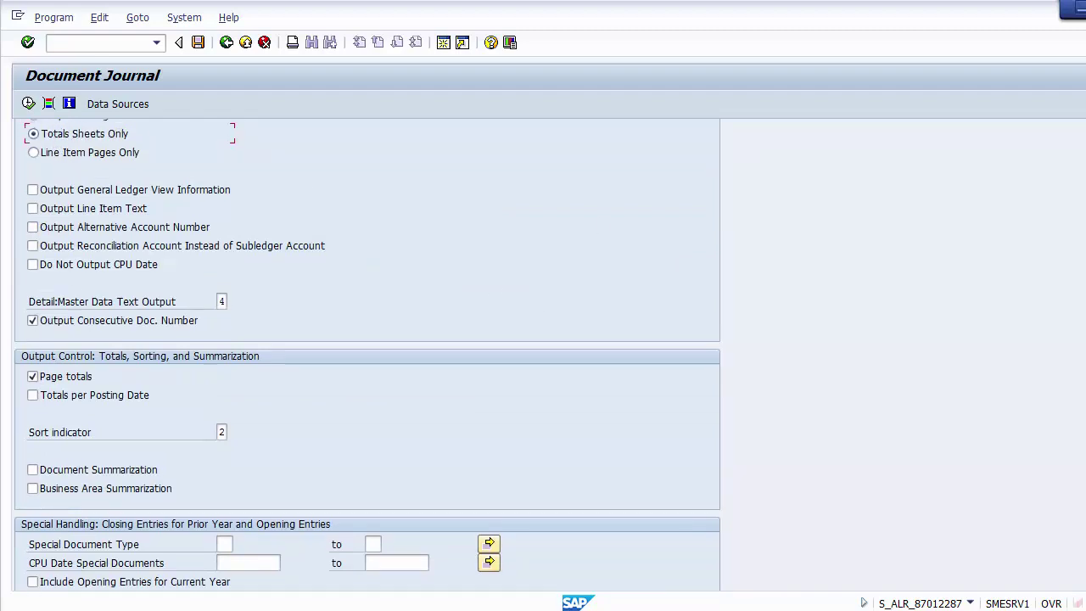
scroll(620, 291, "up", 2)
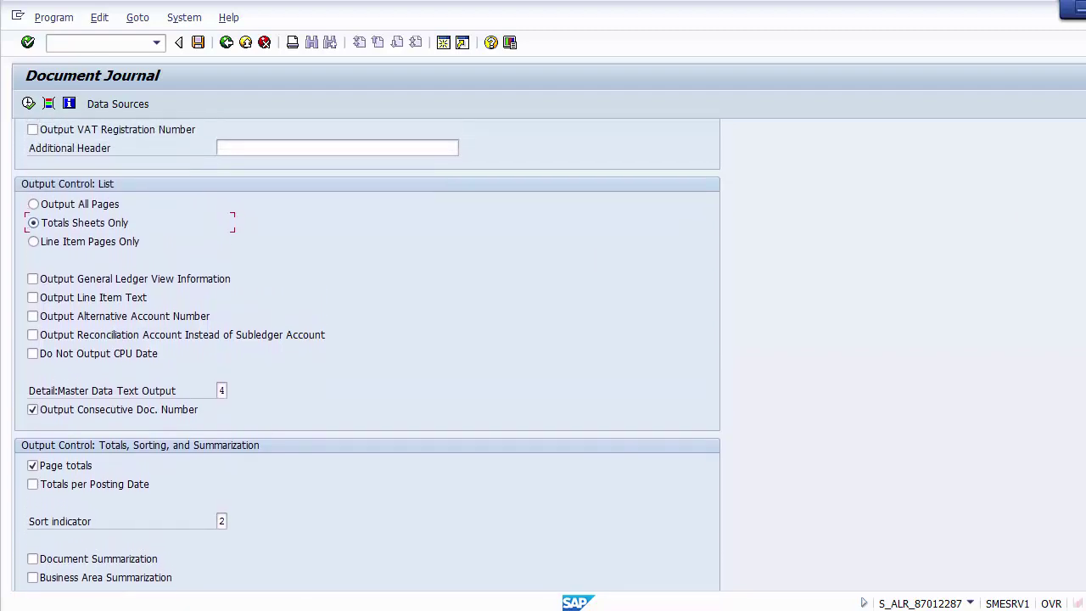
left_click(134, 300)
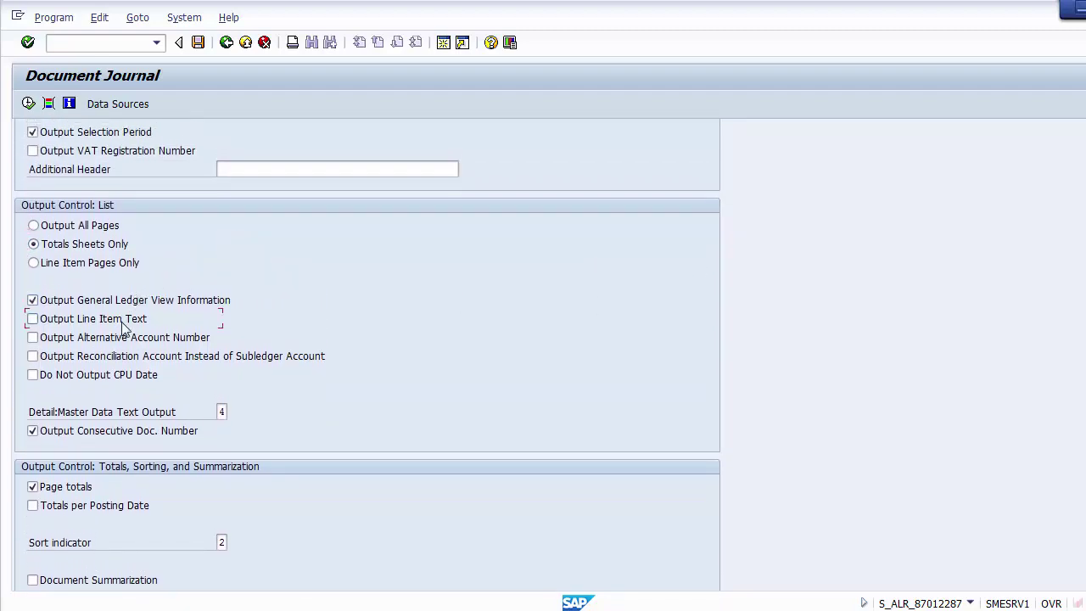
left_click(121, 360)
left_click(97, 301)
left_click(88, 361)
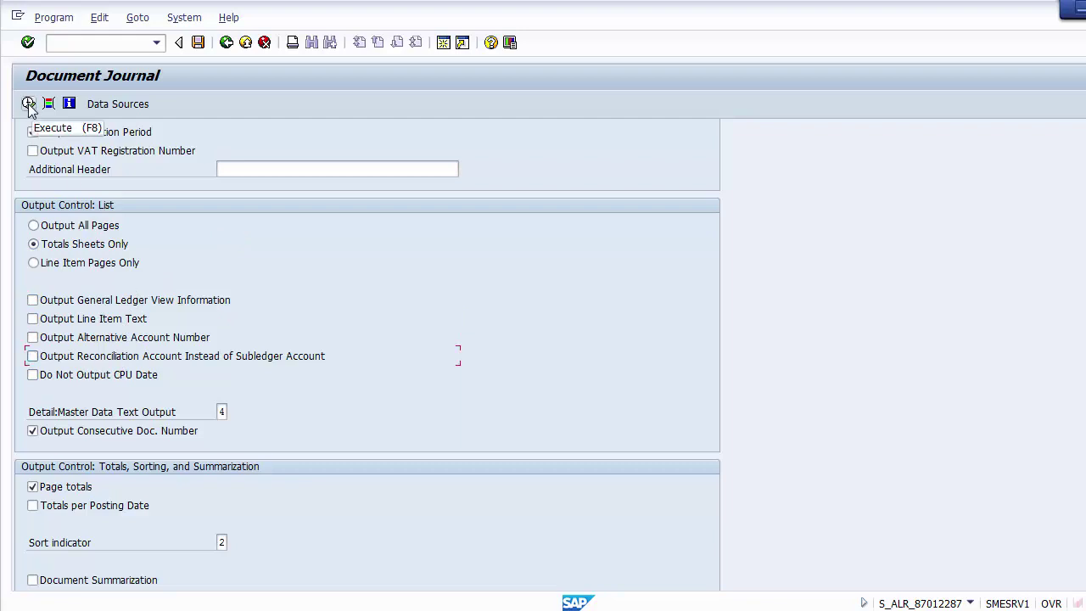
Execute the totals-only document journal as an update run and return to the selection screen.
left_click(28, 104)
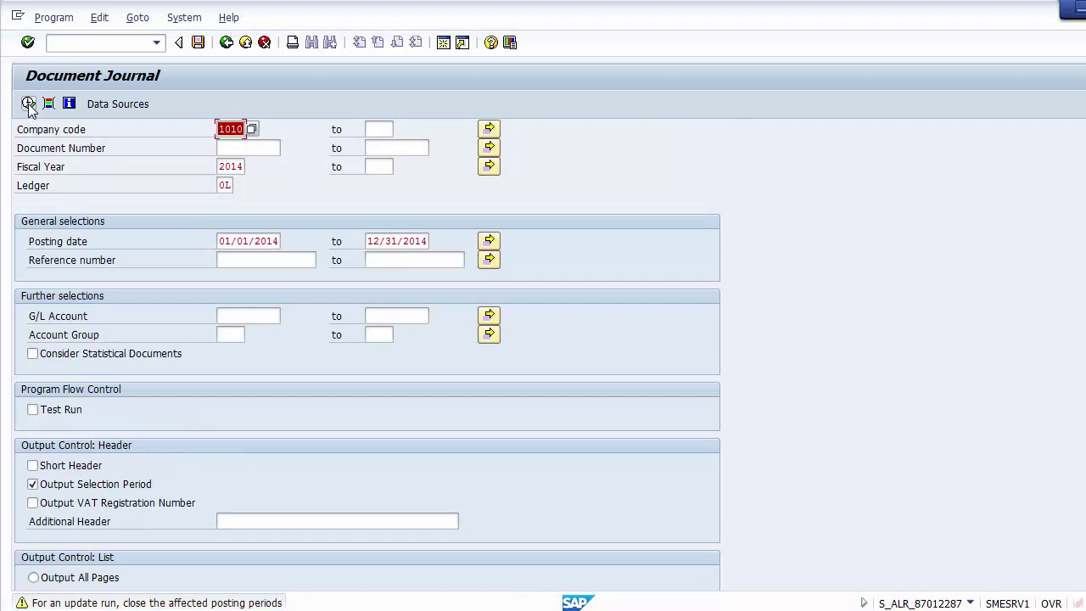
left_click(28, 103)
left_click(28, 103)
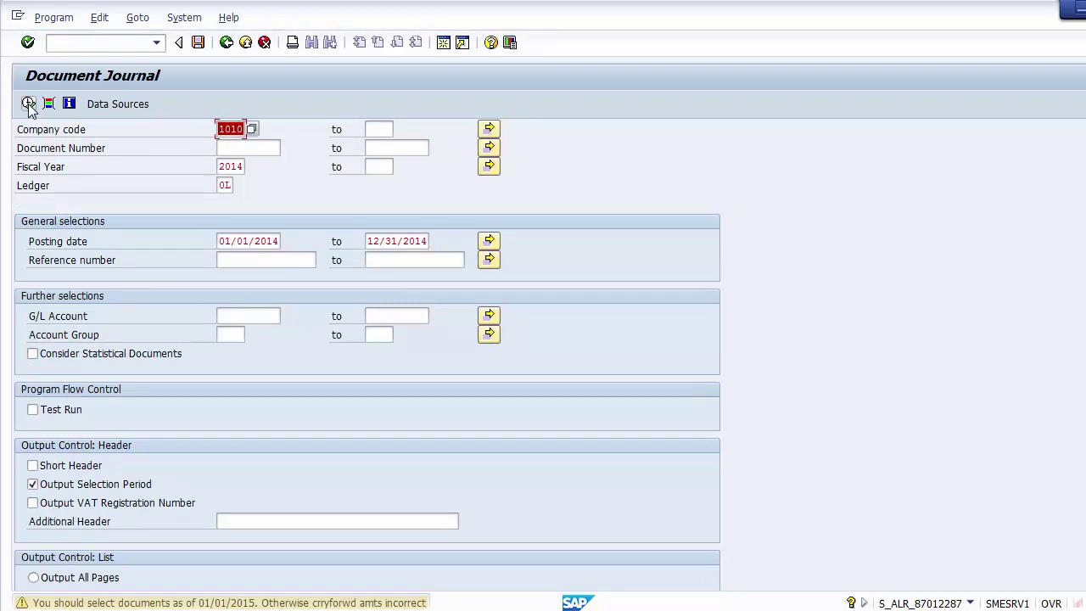
left_click(28, 103)
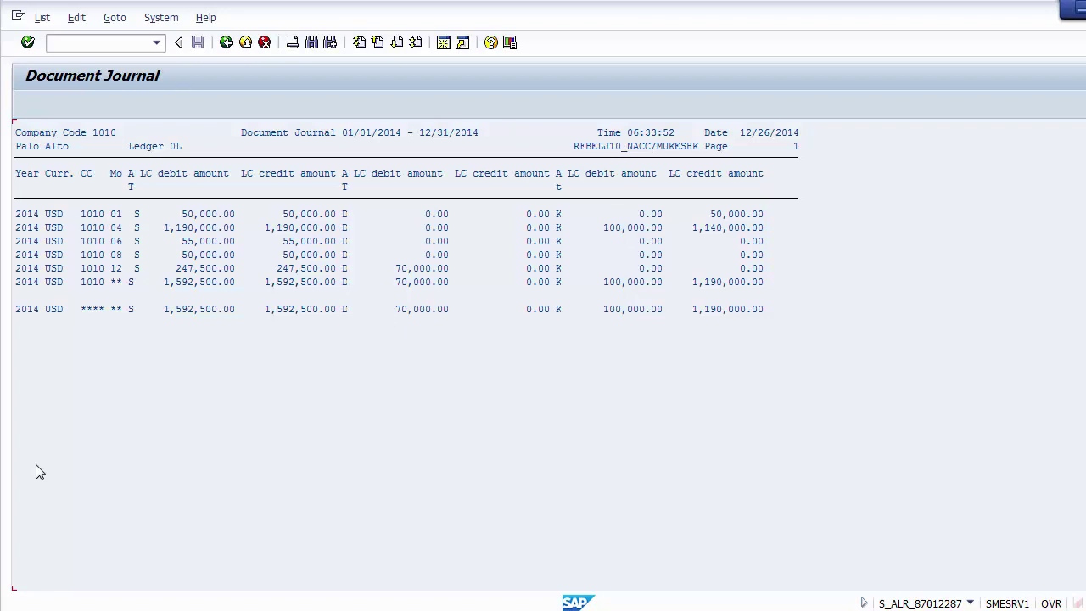
left_click(227, 42)
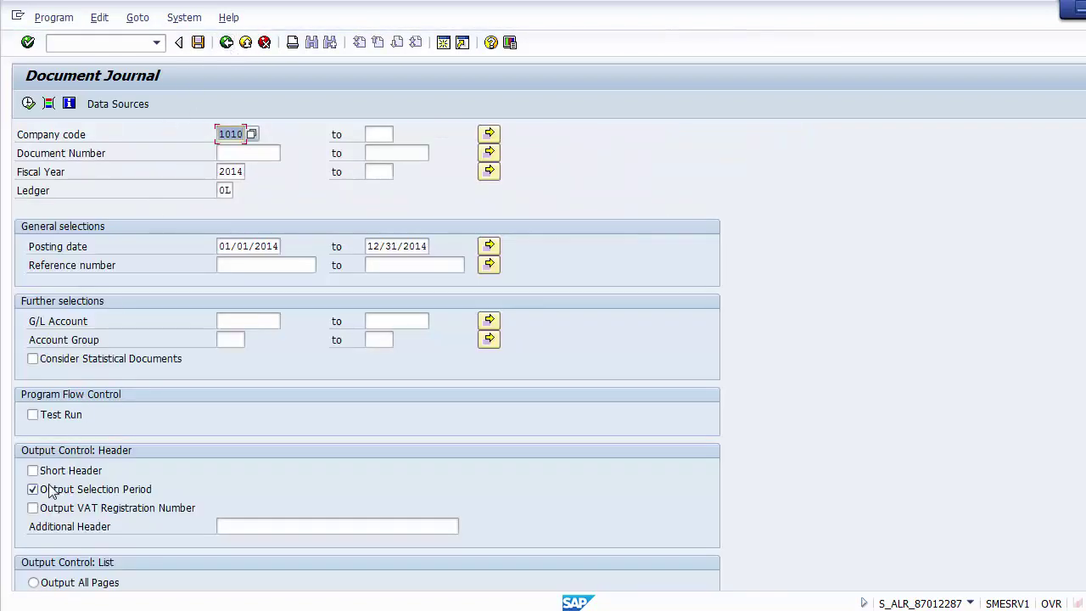
Execute the journal with Line Item Pages Only, Business Area Summarization and Document Summarization, and leave it for SAP Easy Access.
scroll(51, 491, "down", 8)
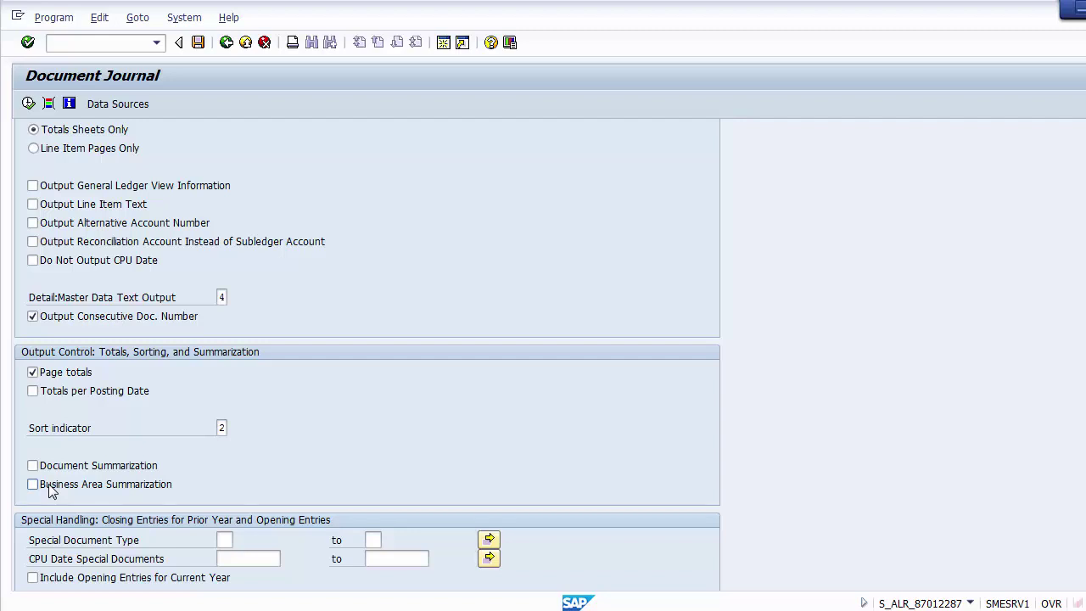
left_click(88, 150)
left_click(125, 486)
left_click(110, 471)
left_click(28, 104)
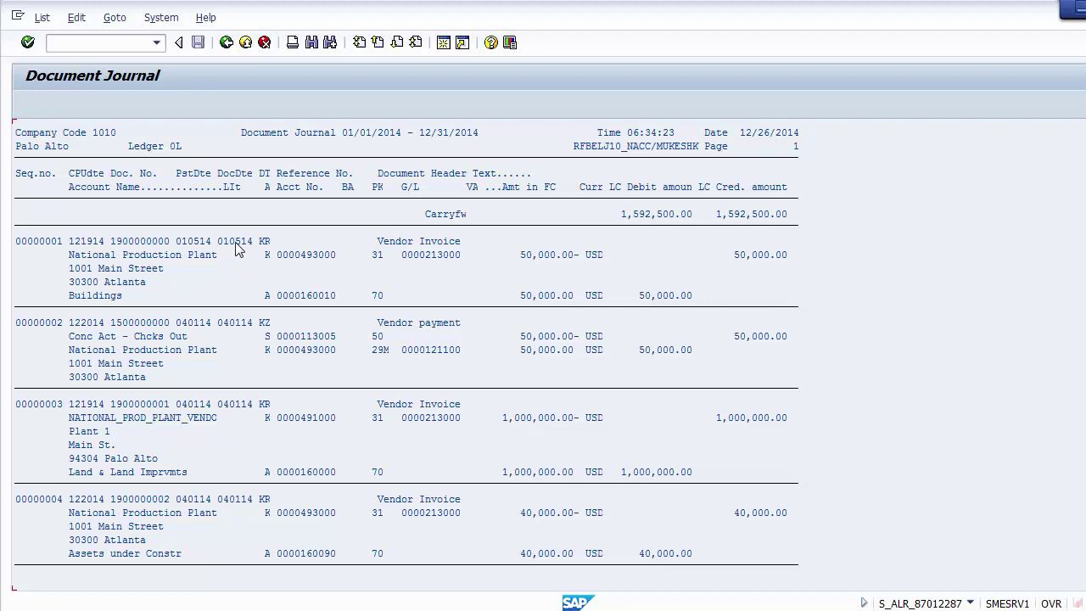
left_click(227, 43)
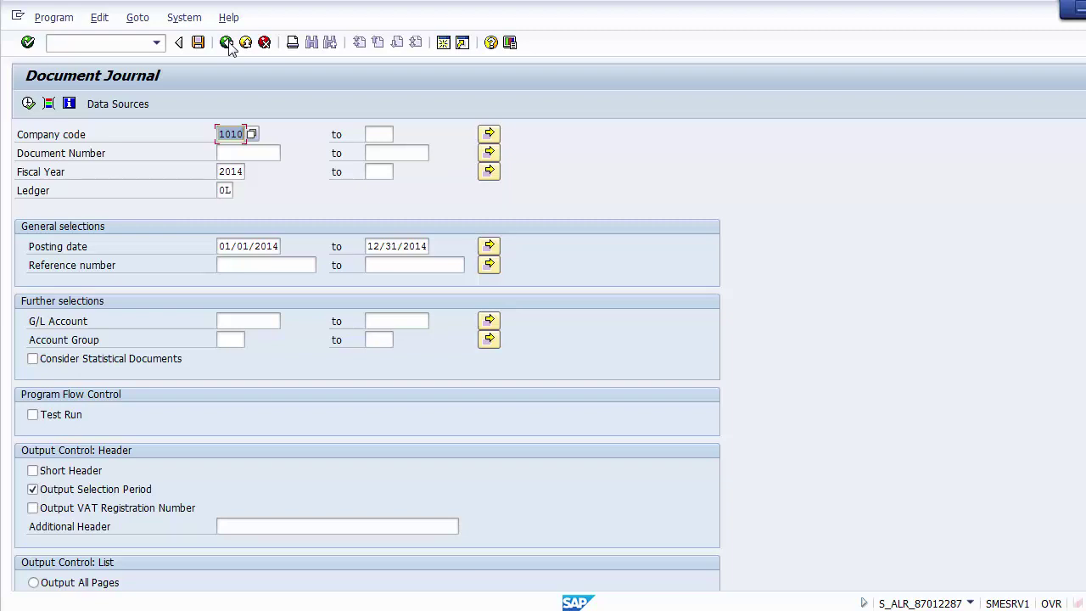
left_click(245, 42)
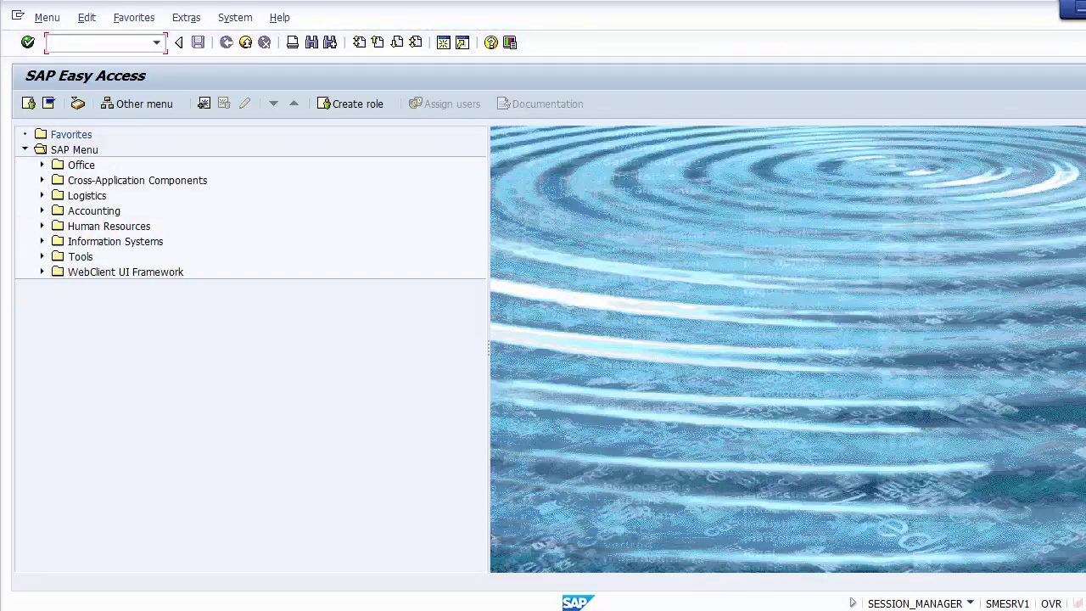
Switch to PowerPoint and copy the Financial Statements transaction code S_ALR_87012284 from the Month End Activities slide.
left_click(497, 545)
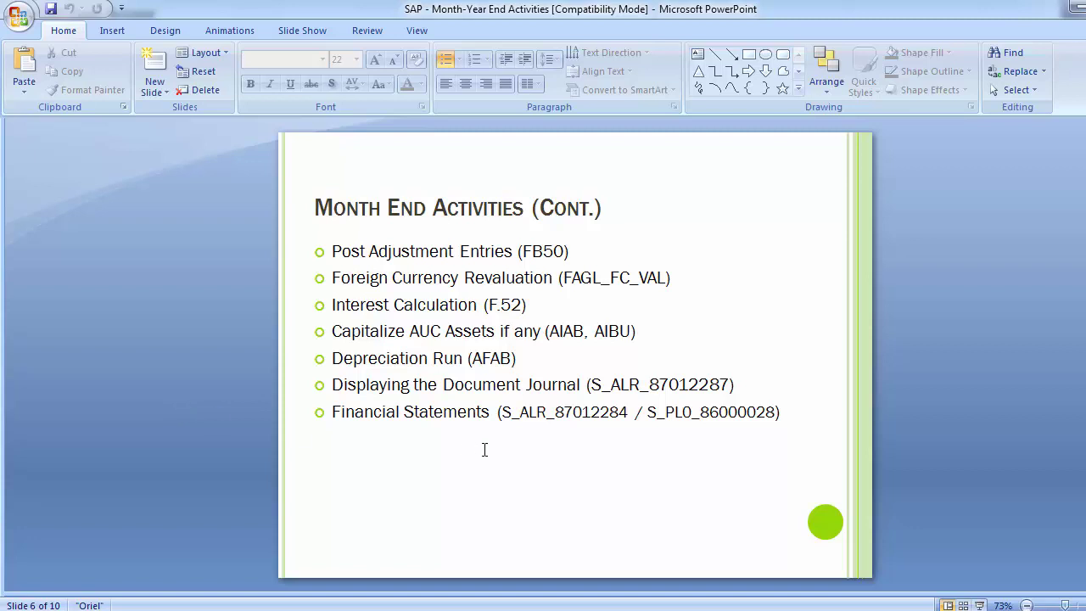
left_click(545, 427)
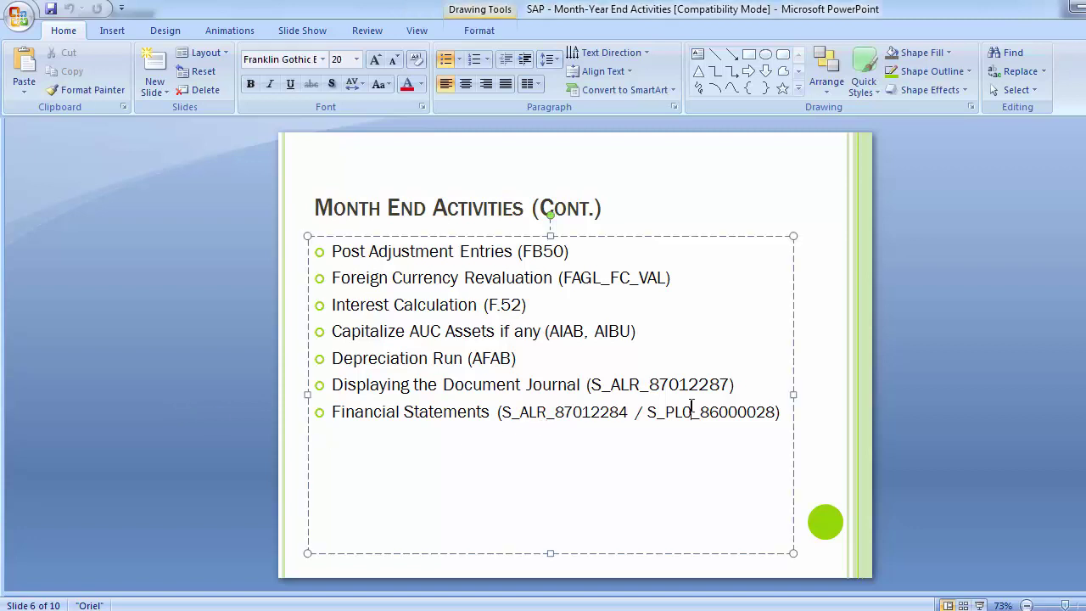
left_click(144, 337)
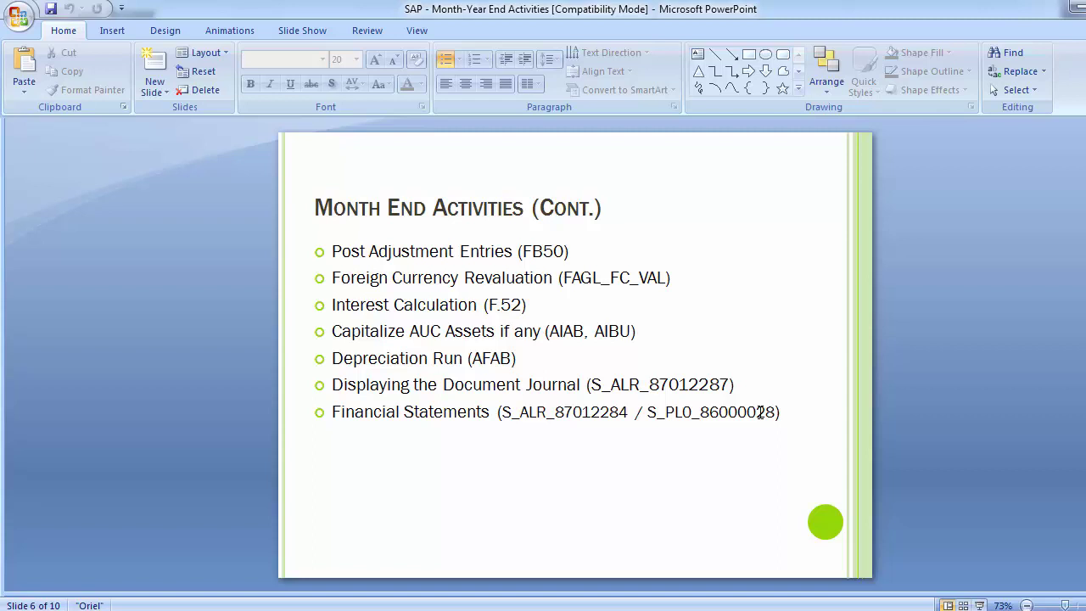
left_click_drag(502, 412, 628, 413)
key("ctrl+c")
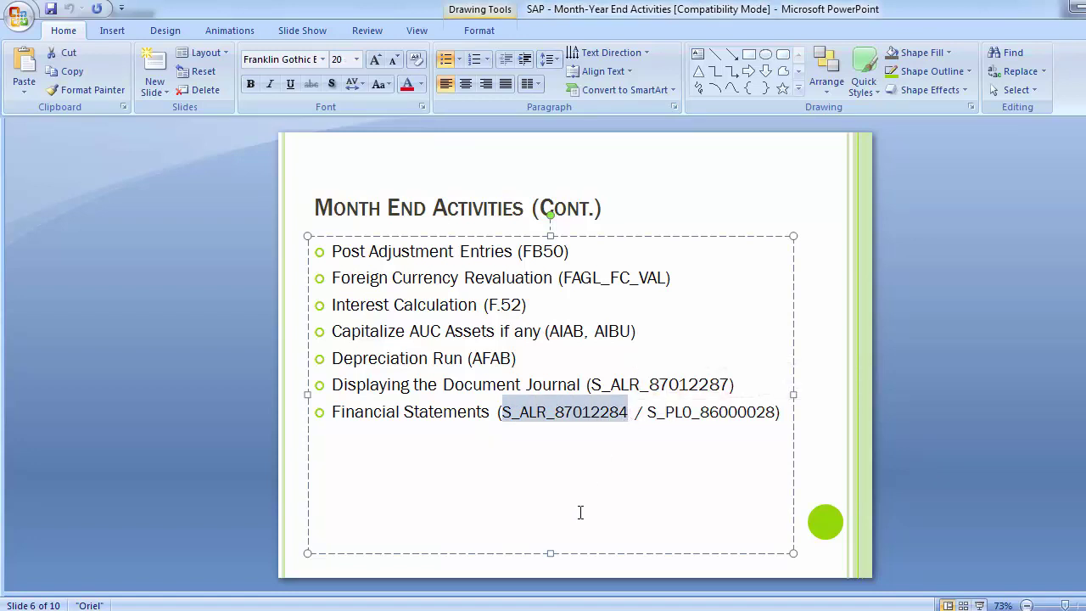
Switch back to SAP and open the Financial Statements transaction with the copied code.
left_click(840, 543)
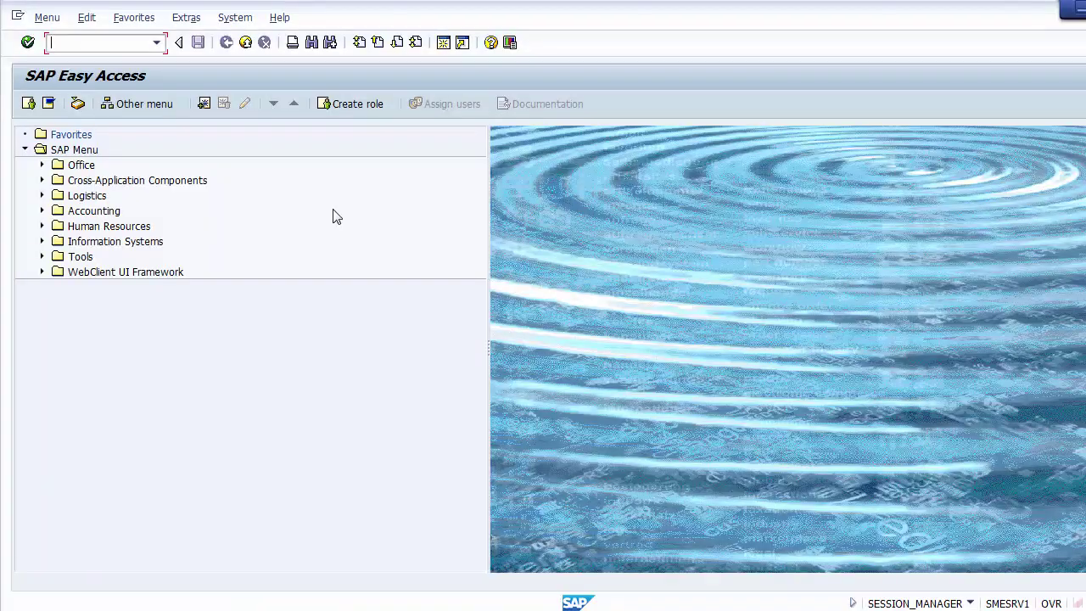
key("ctrl+v")
key("Return")
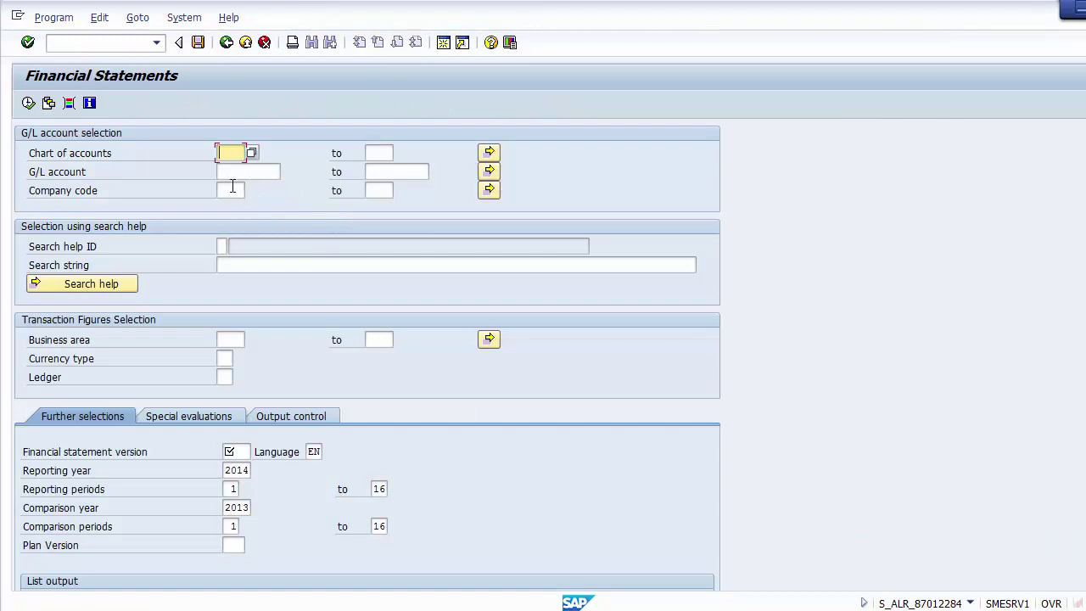
Set the company code for the financial statements to 1010.
left_click(232, 188)
key("Down")
key("Down")
key("Return")
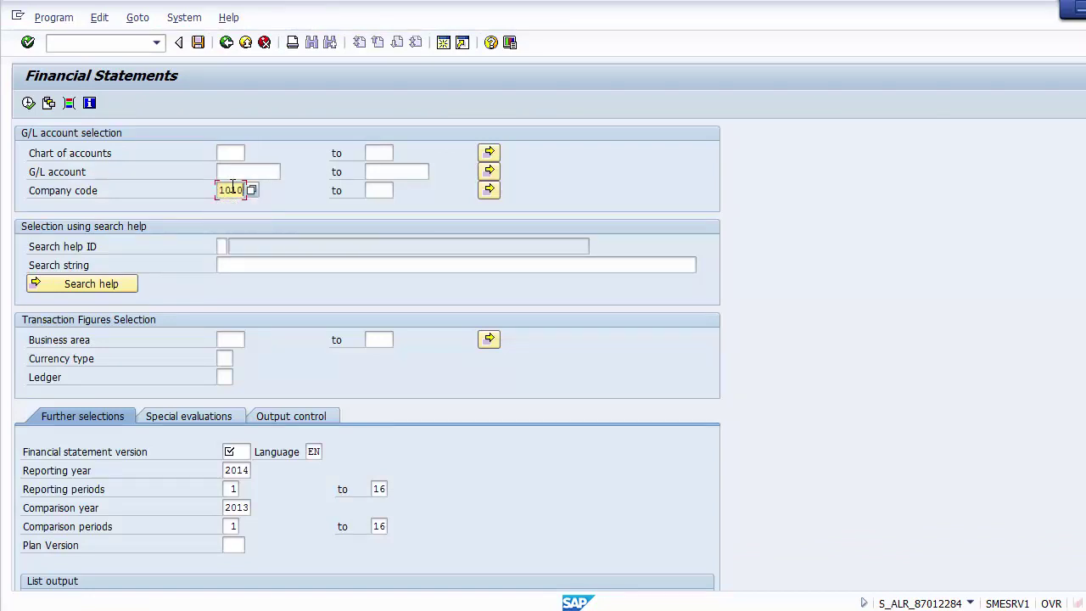
Look through the available financial statement versions, and set the version to 0010 and the ledger to 0L.
key("Tab")
key("Tab")
key("Tab")
key("Tab")
key("Tab")
key("Tab")
key("Tab")
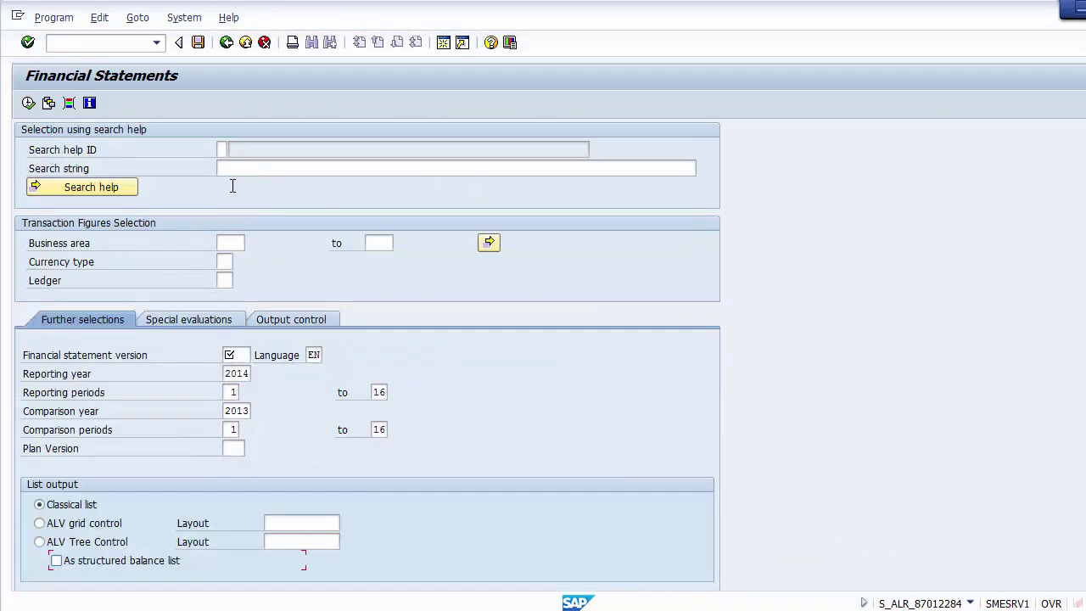
left_click(245, 356)
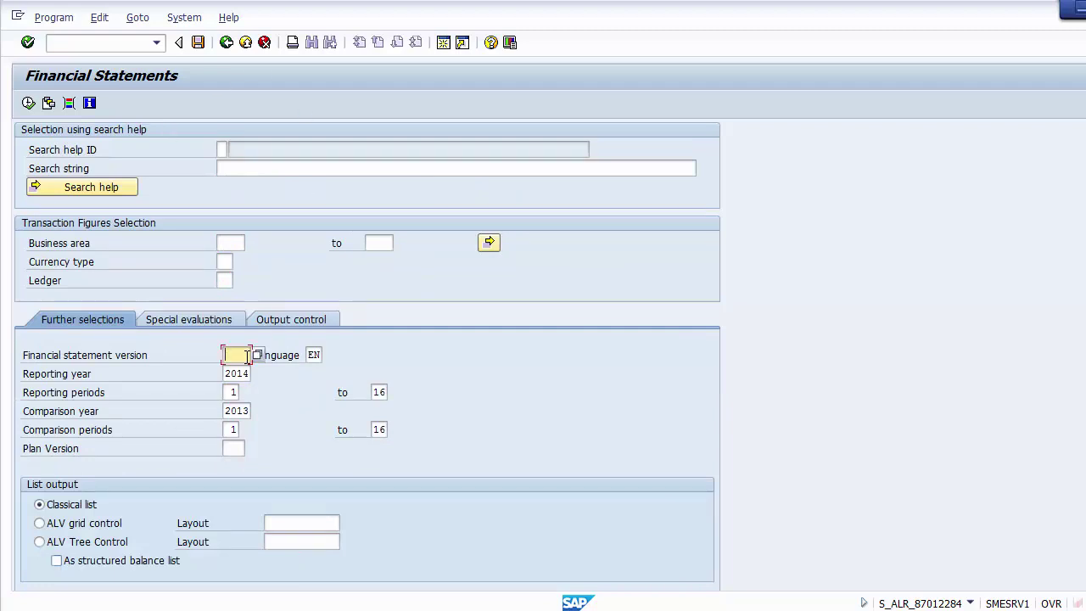
key("F4")
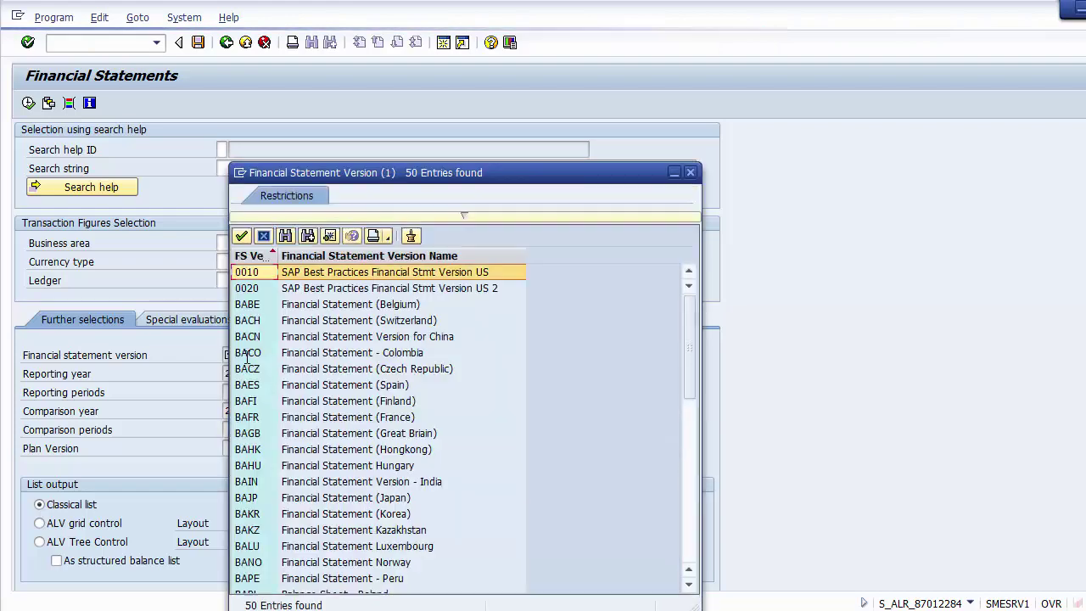
scroll(247, 359, "down", 7)
key("Escape")
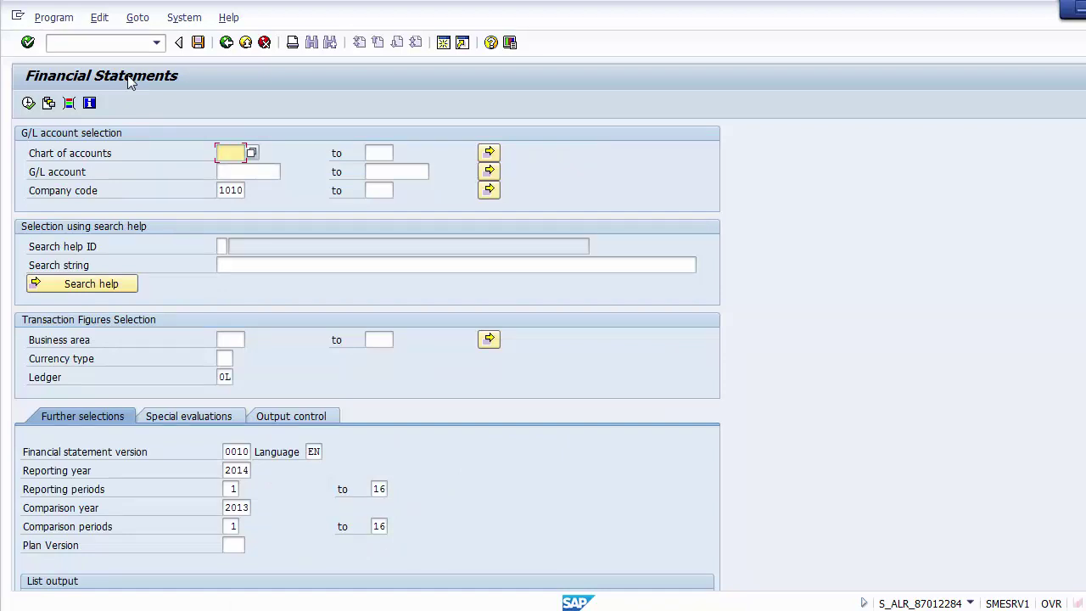
Review the company code, financial statement version, reporting year and reporting period range.
left_click(238, 190)
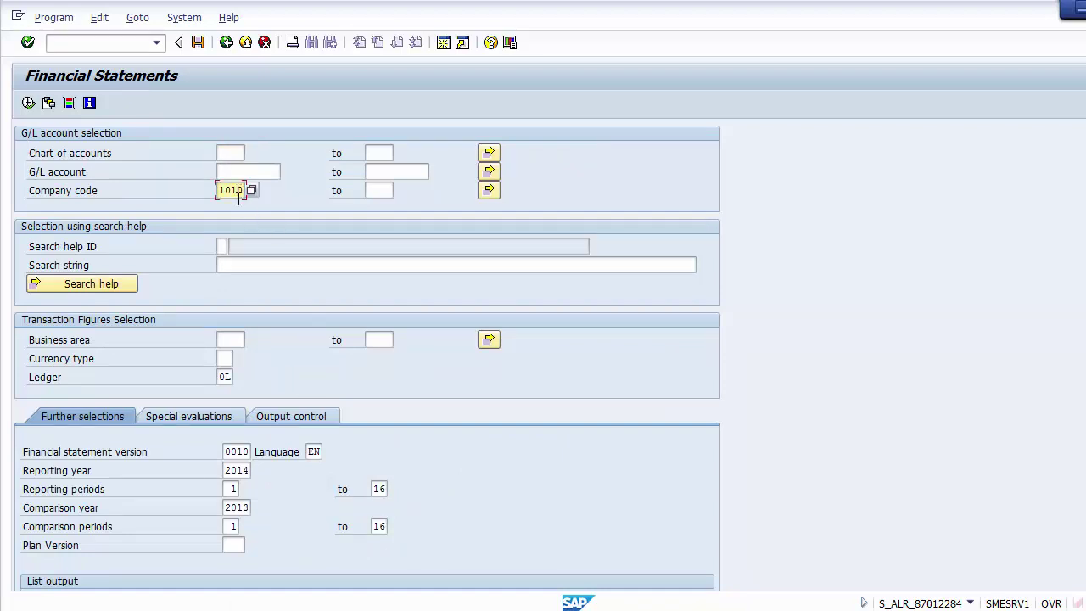
left_click_drag(226, 452, 250, 453)
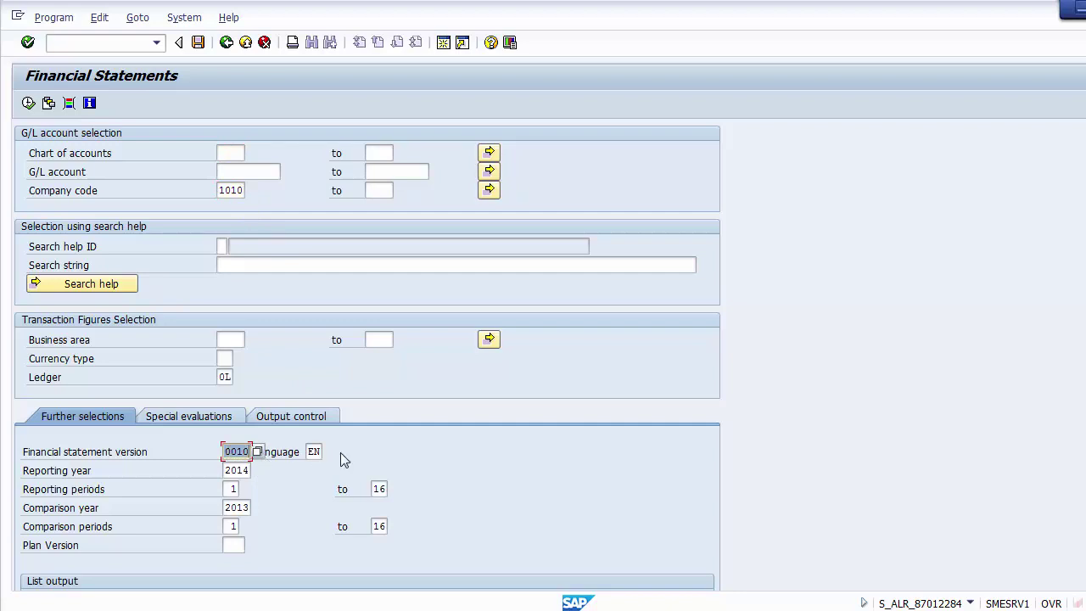
left_click(235, 451)
left_click(228, 472)
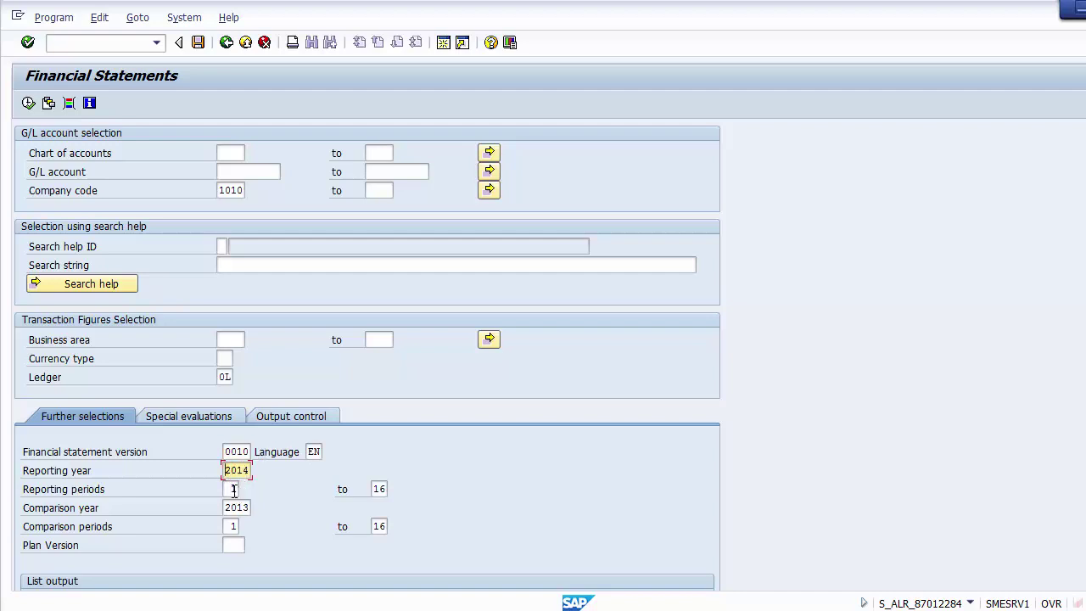
left_click(233, 488)
left_click(380, 488)
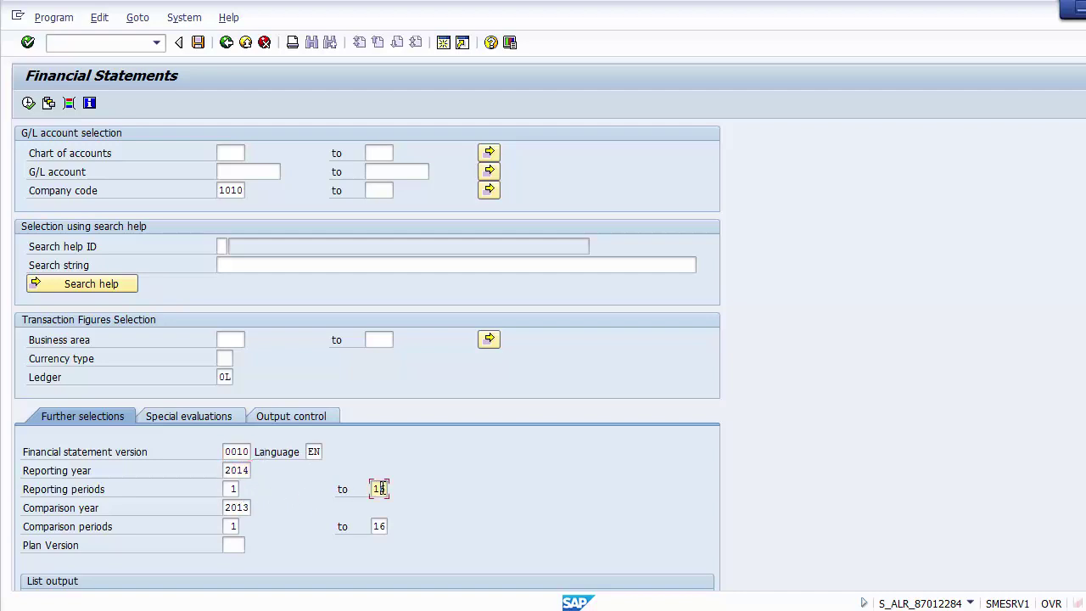
left_click(232, 488)
left_click(386, 489)
left_click(232, 489)
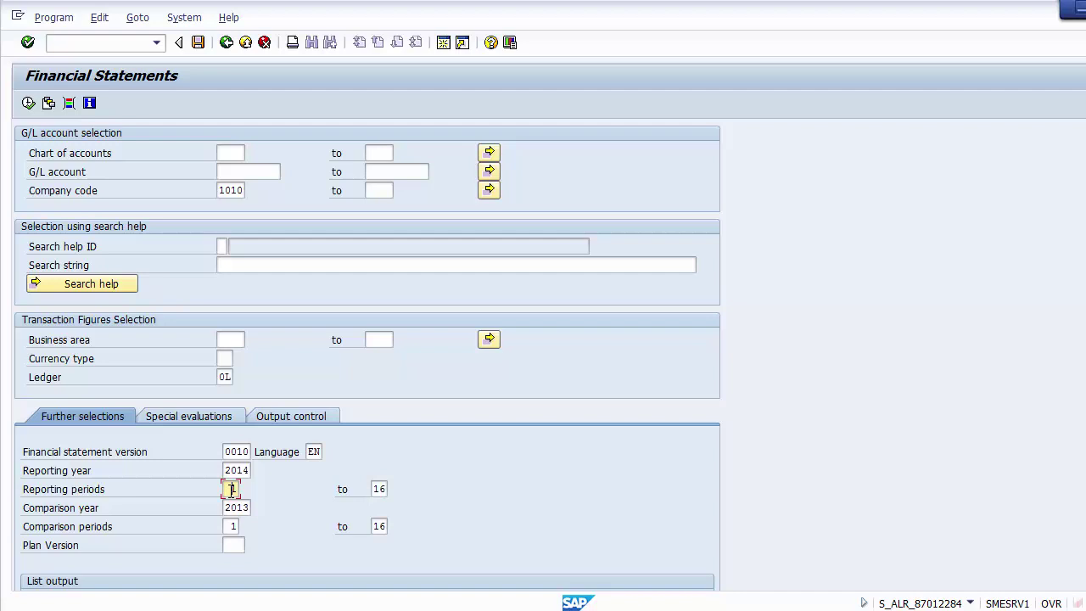
Set the end of the reporting period range to 06.
left_click(378, 490)
type("01")
key("BackSpace")
type("3")
key("BackSpace")
key("BackSpace")
type("12")
key("BackSpace")
type("6")
Check the comparison year and set the end of the comparison period range to 06.
left_click(249, 509)
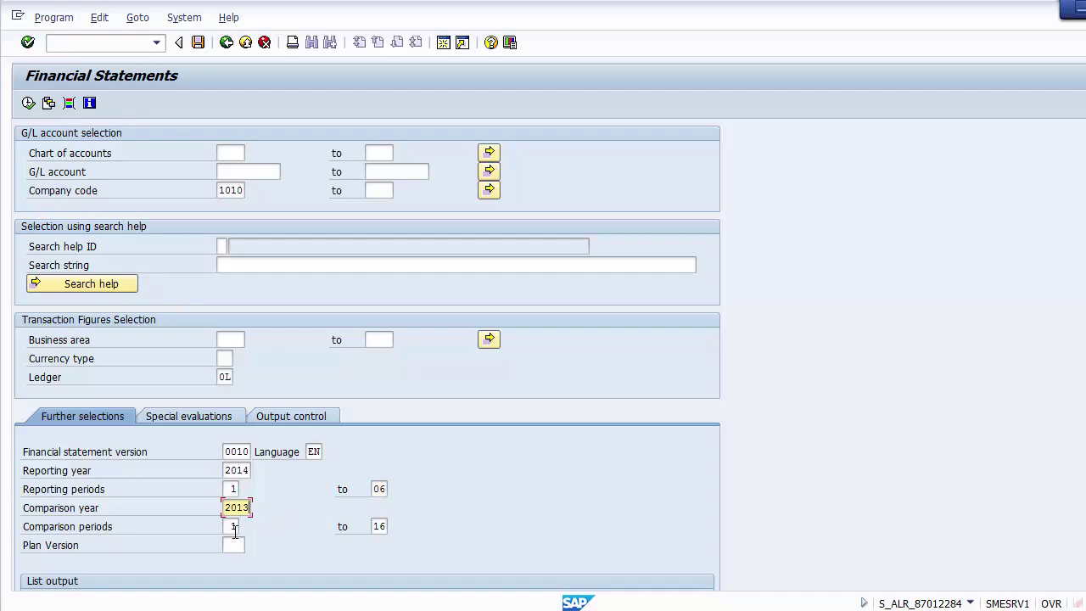
left_click(234, 527)
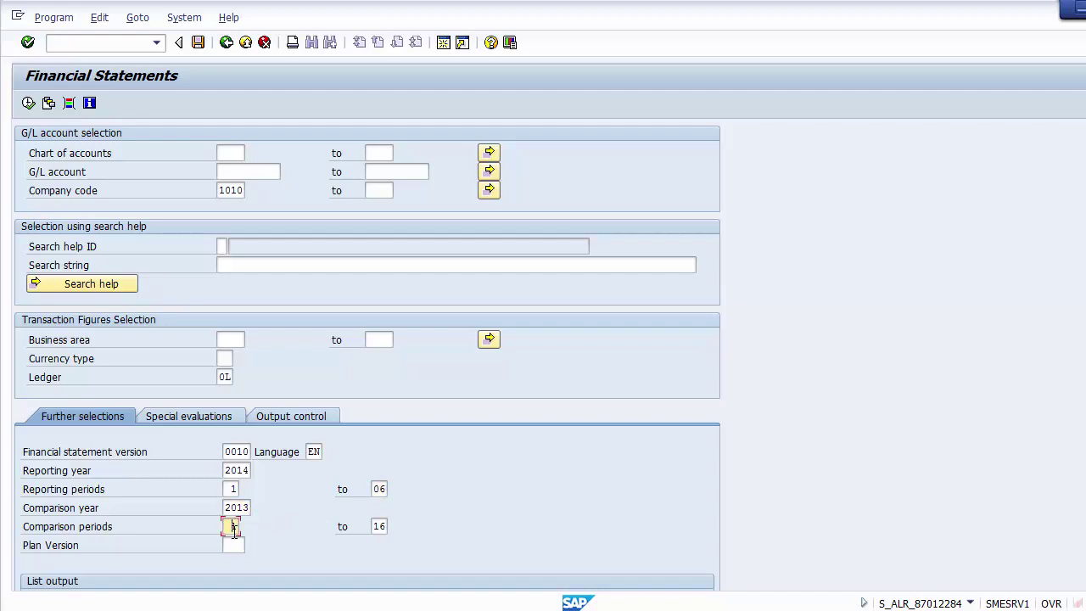
left_click(386, 527)
type("06")
Execute the financial statements report with ALV grid control output as a structured balance list.
scroll(572, 541, "down", 3)
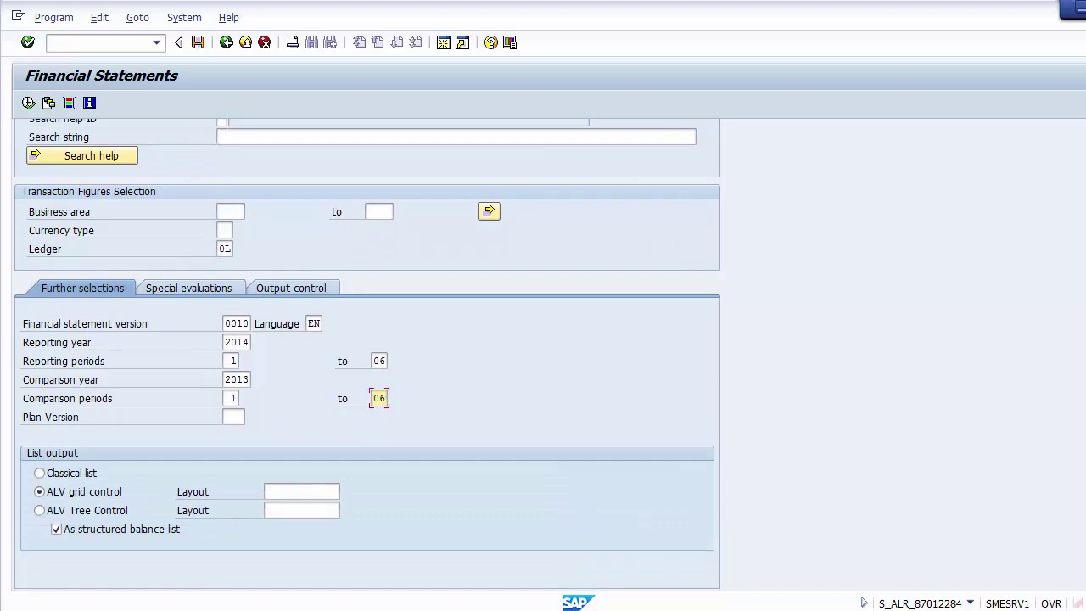
left_click(72, 498)
left_click(89, 535)
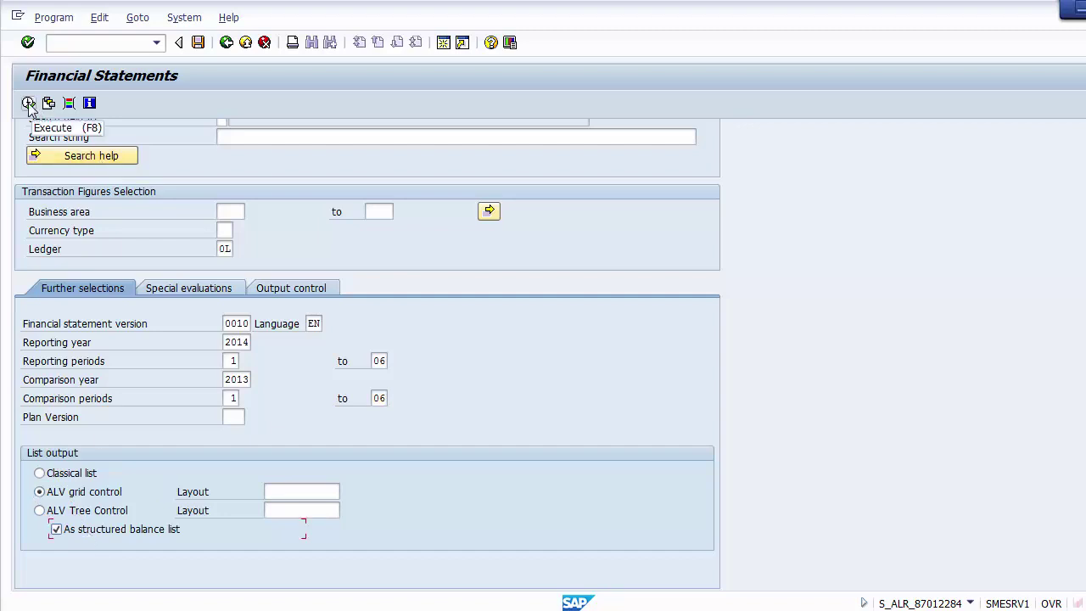
left_click(28, 102)
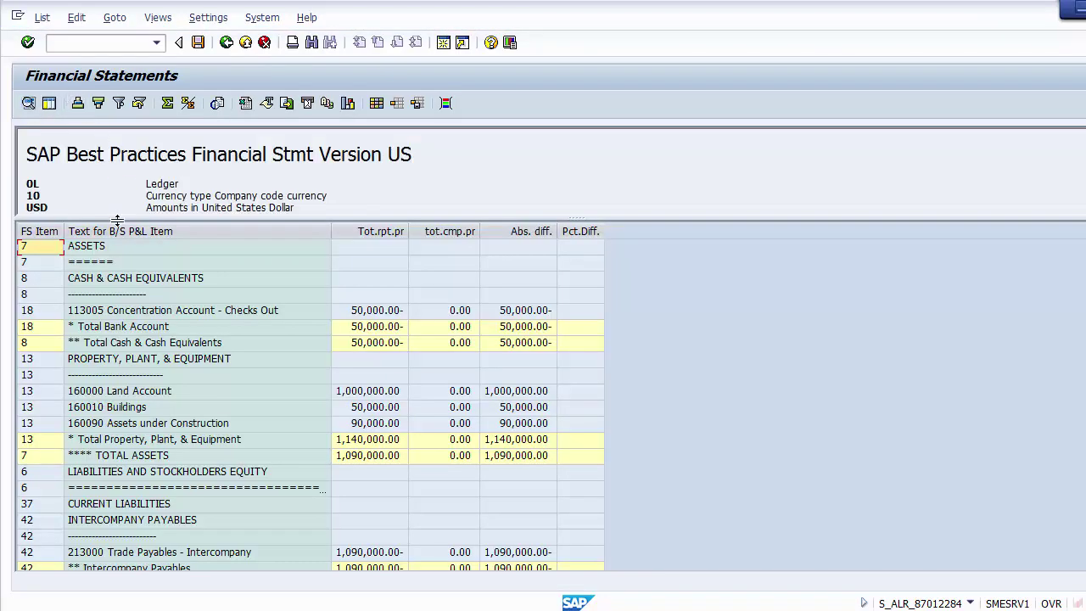
Examine the assets section of the financial statement, from cash and cash equivalents through to total assets.
left_click(110, 255)
left_click(127, 311)
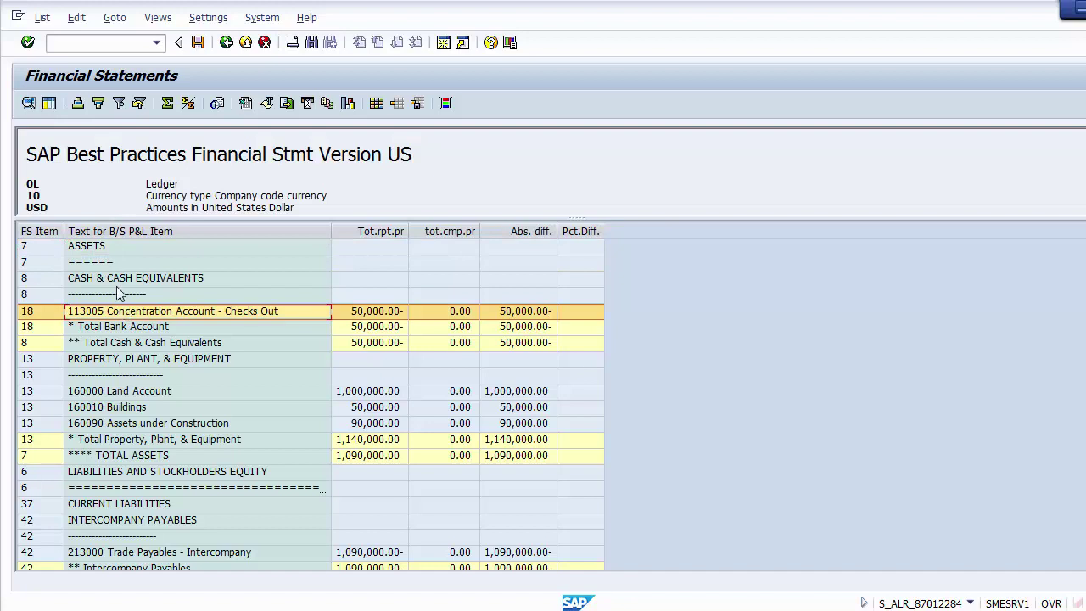
left_click(118, 287)
left_click(123, 312)
left_click(118, 329)
left_click(120, 343)
left_click(124, 393)
left_click(127, 424)
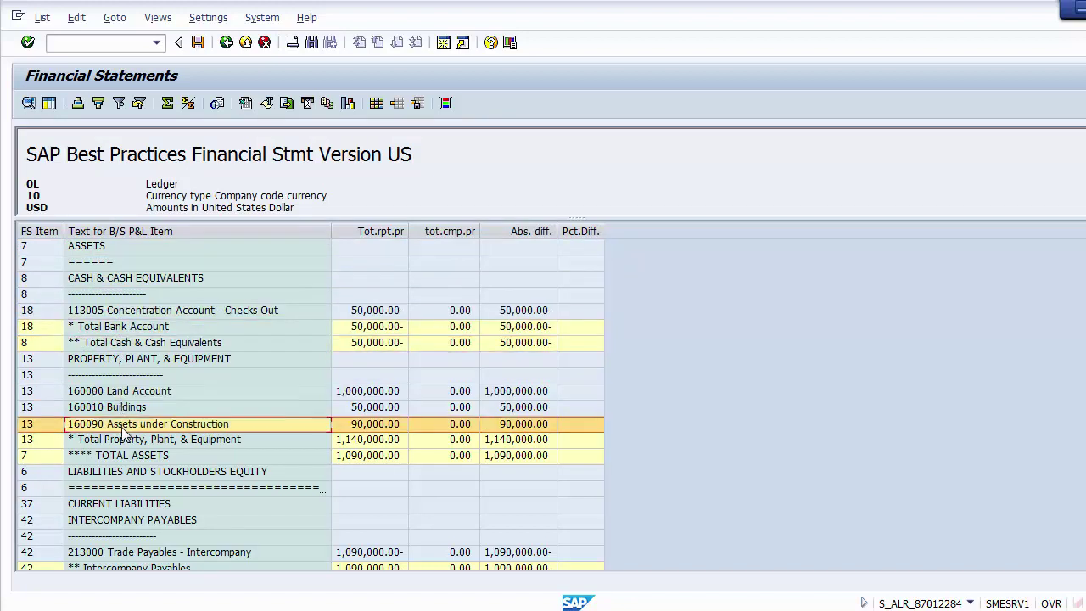
left_click(131, 458)
Examine the property, plant and equipment accounts and their reporting period amounts, including the section total.
left_click(196, 360)
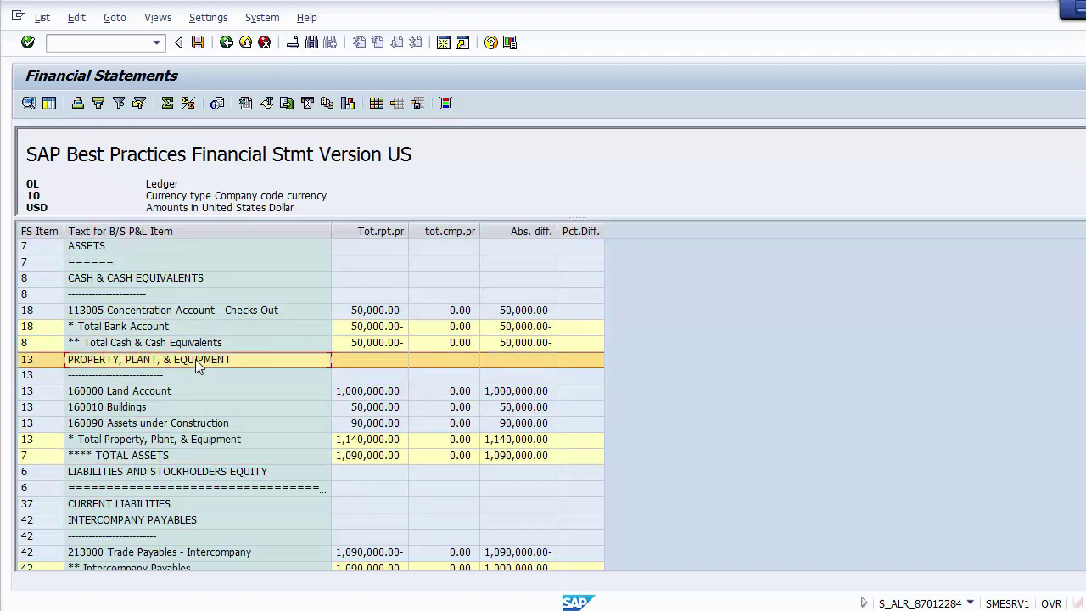
left_click(180, 392)
left_click(180, 407)
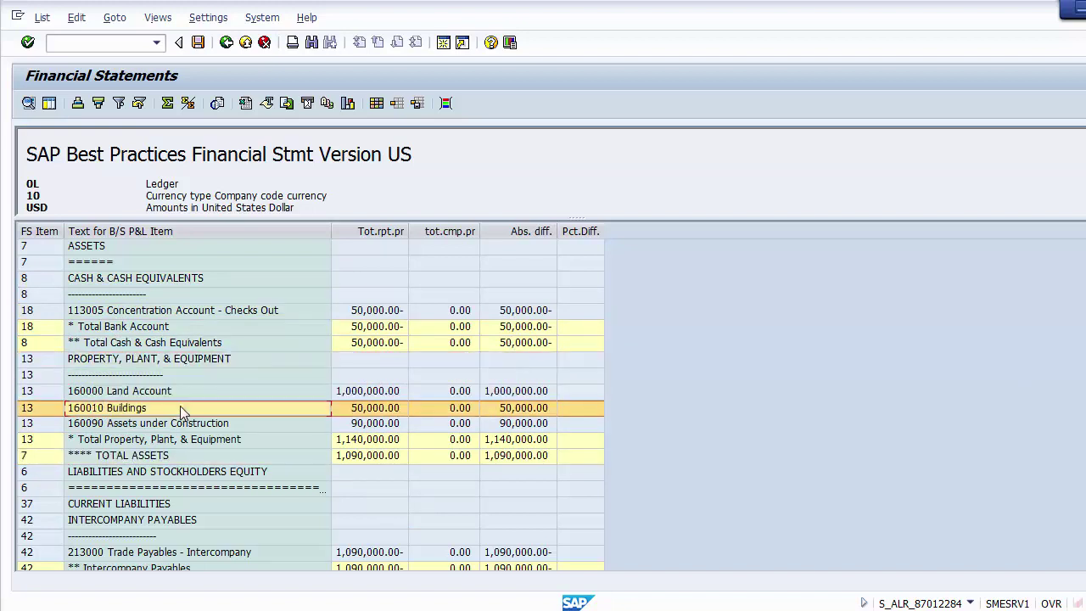
left_click(183, 424)
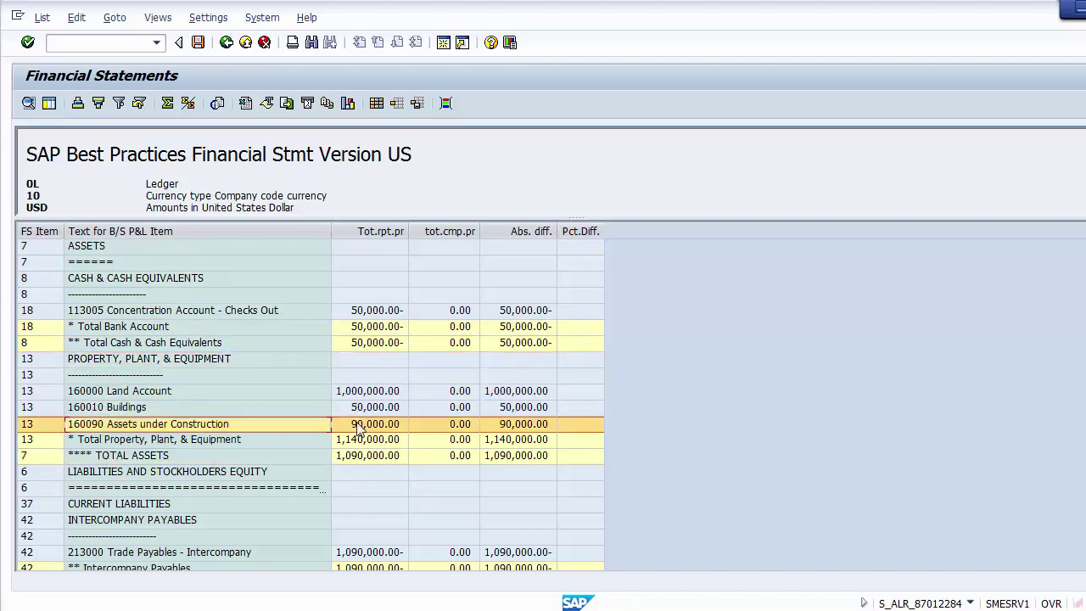
left_click(370, 391)
left_click(370, 407)
left_click(370, 423)
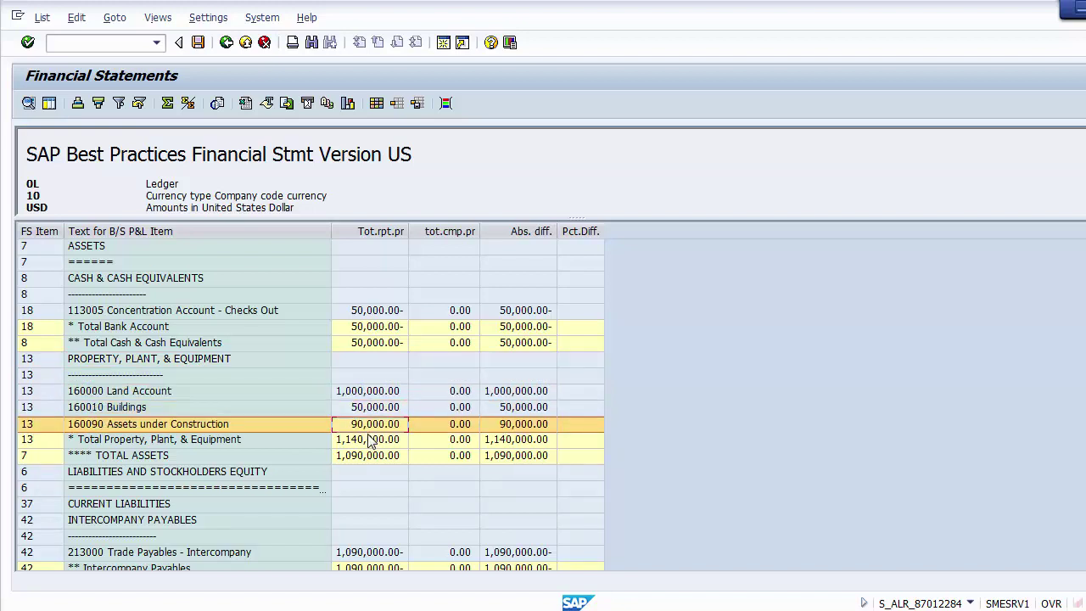
left_click(370, 440)
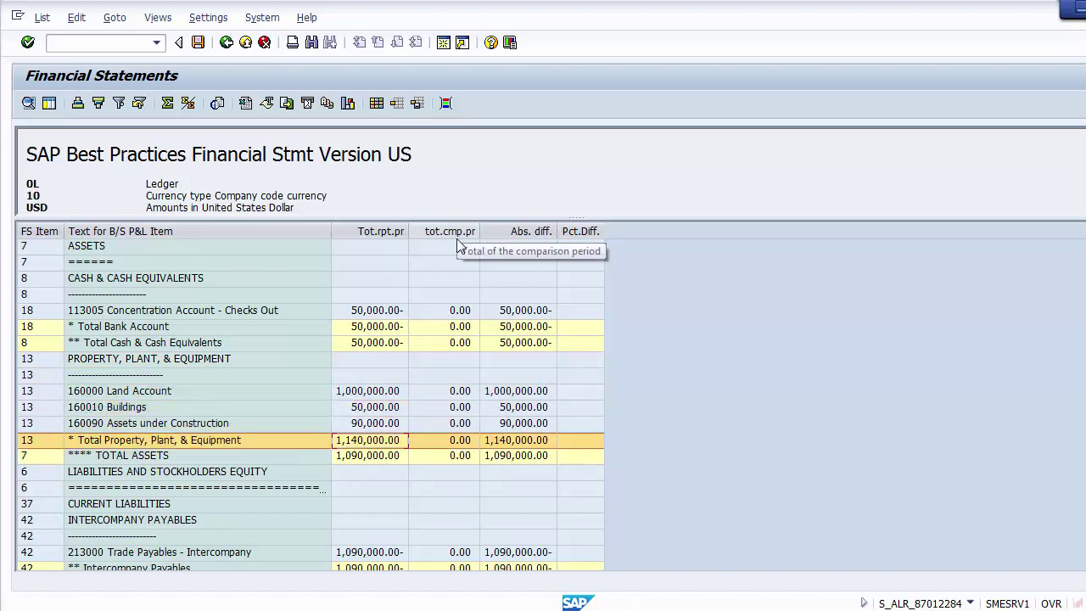
Widen the comparison period total column and check its amounts alongside the absolute differences.
left_click_drag(478, 229, 522, 229)
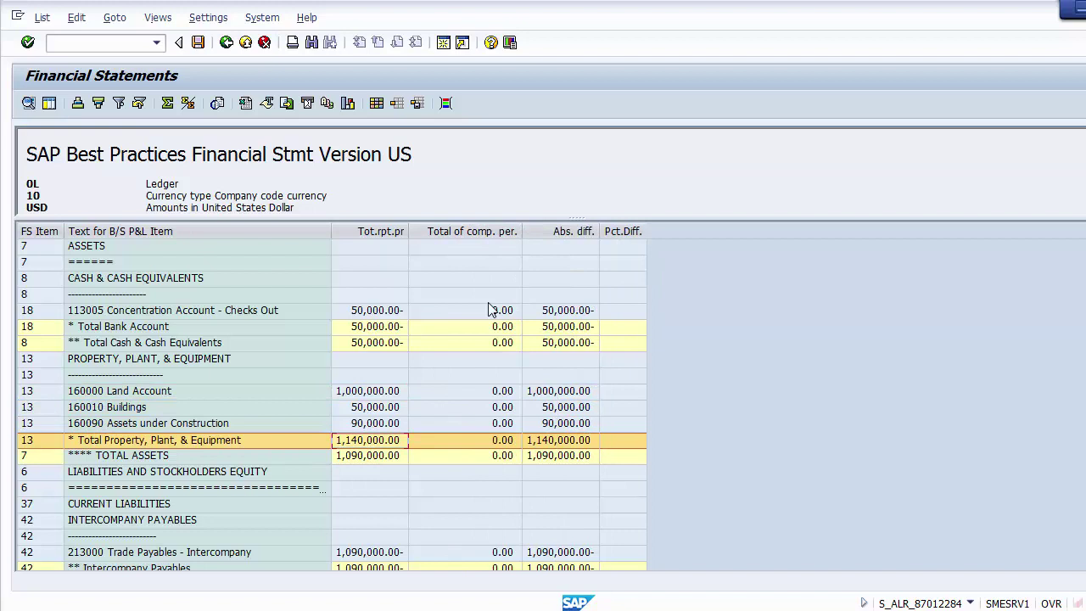
left_click(499, 423)
left_click(500, 439)
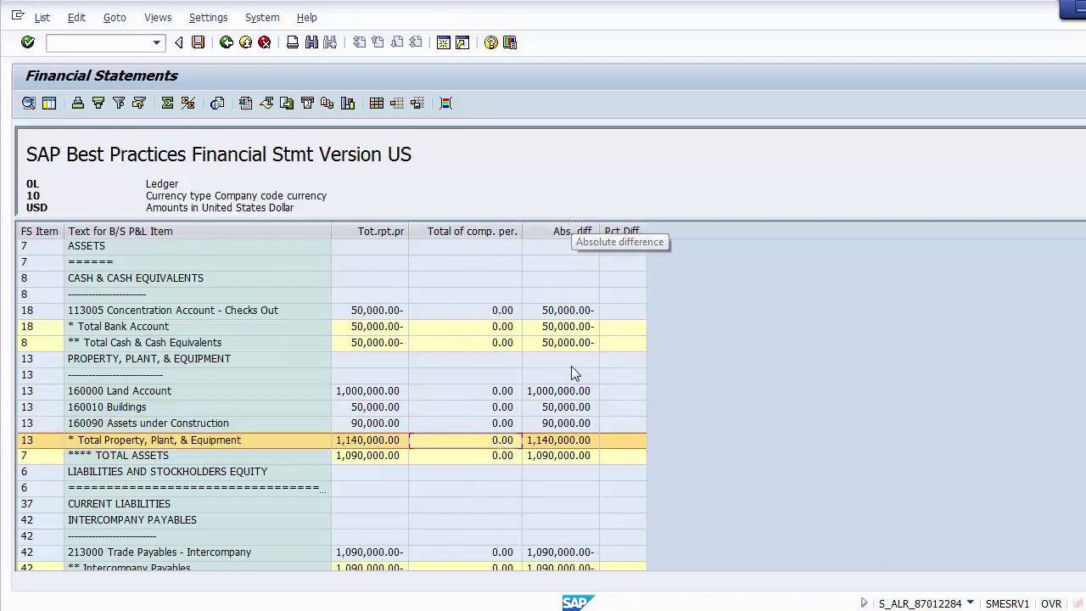
left_click(565, 329)
left_click(565, 342)
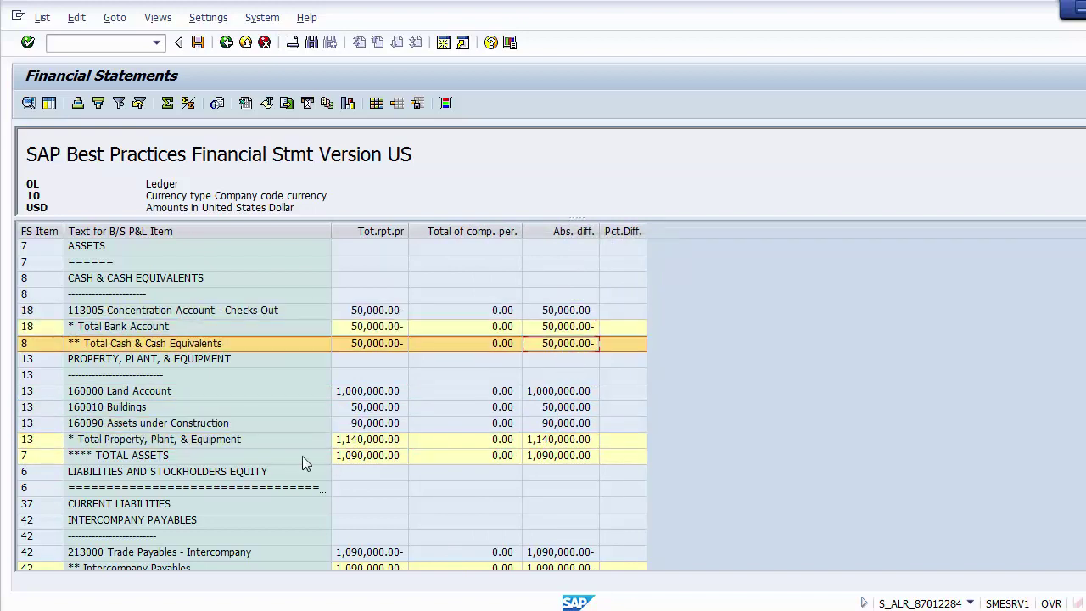
Examine total assets and the current liabilities section, including intercompany trade payables and their subtotal.
left_click(173, 457)
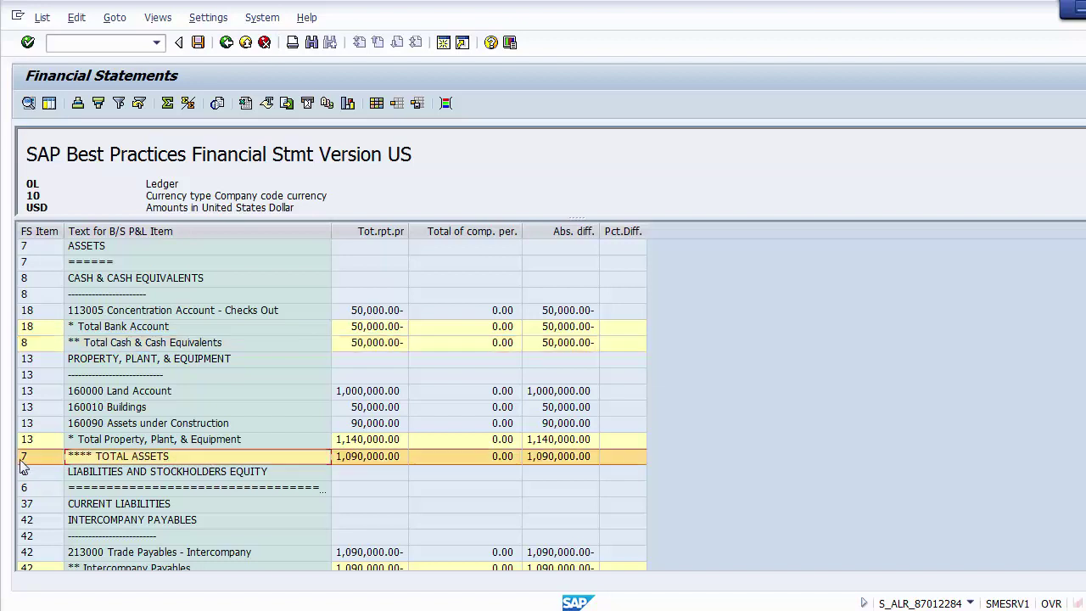
left_click(171, 475)
left_click(167, 504)
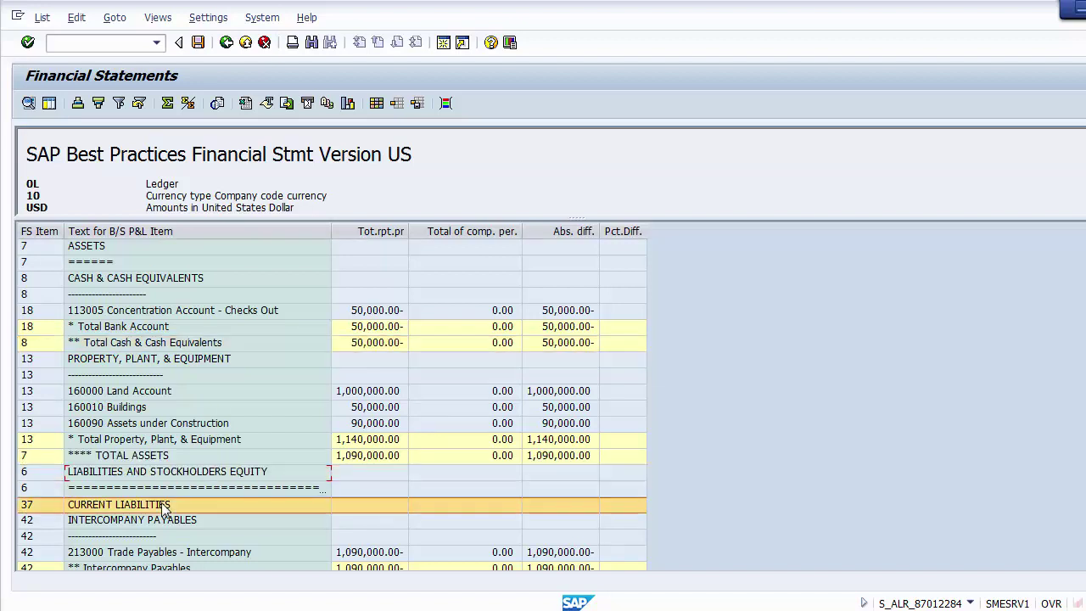
left_click(165, 521)
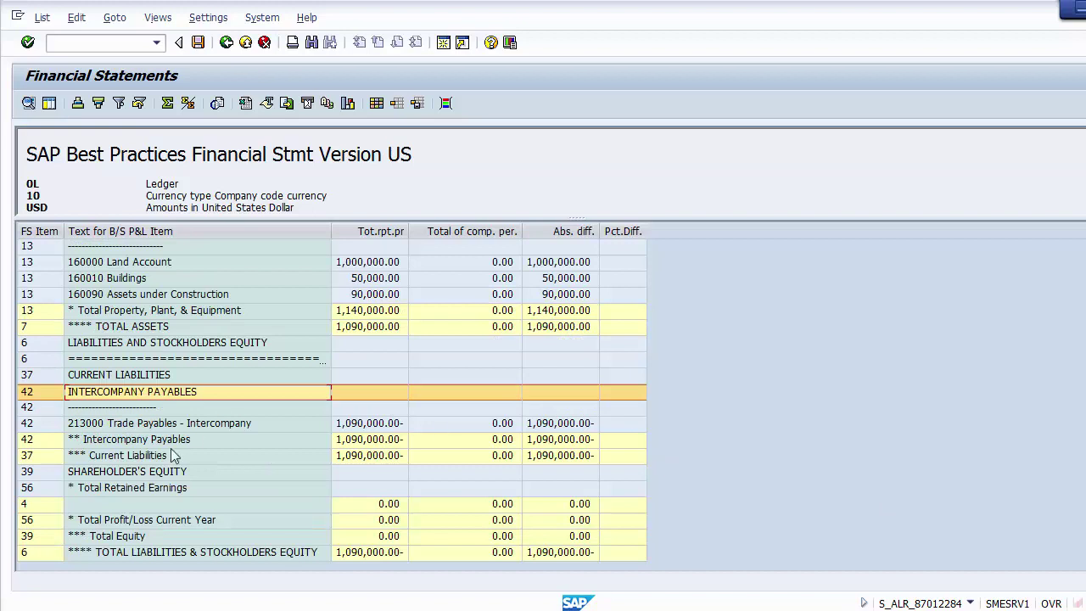
left_click(146, 426)
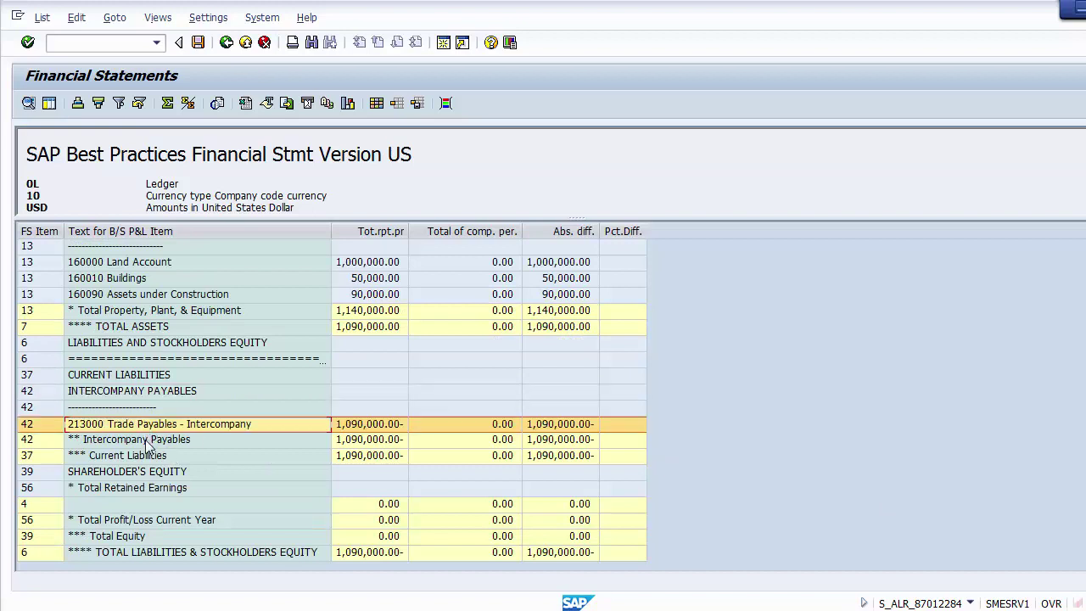
left_click(146, 442)
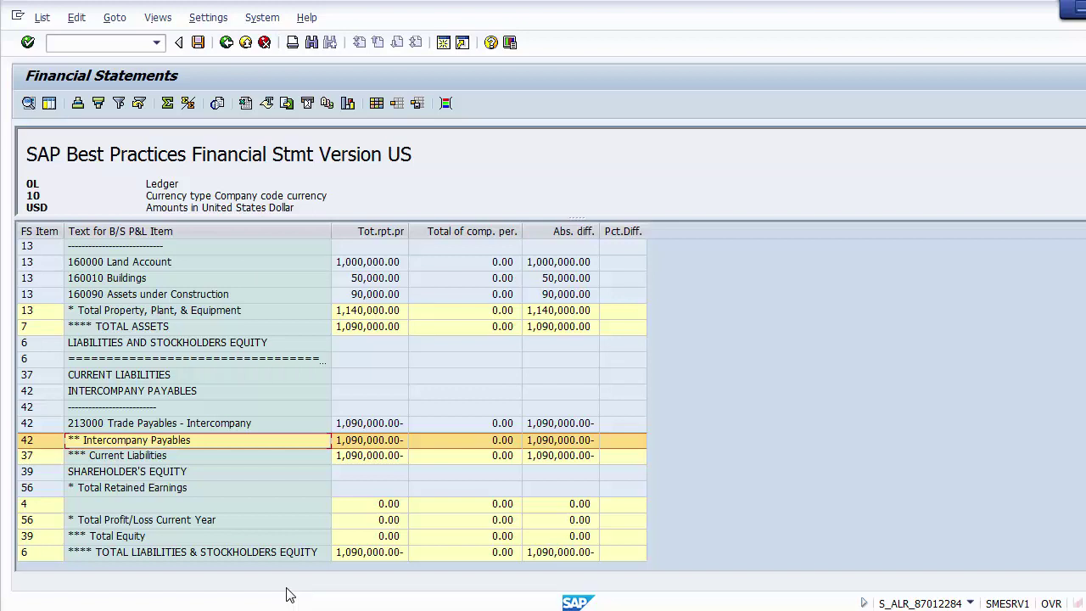
Examine the current year's total profit/loss and the total equity in the shareholder's equity section.
left_click(161, 524)
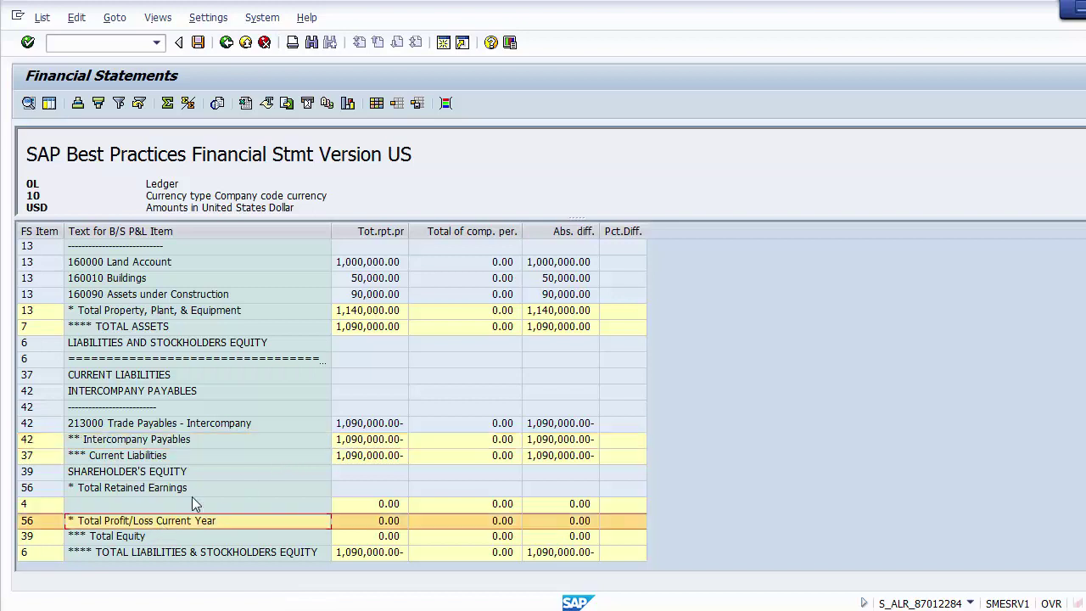
left_click(384, 523)
left_click(346, 536)
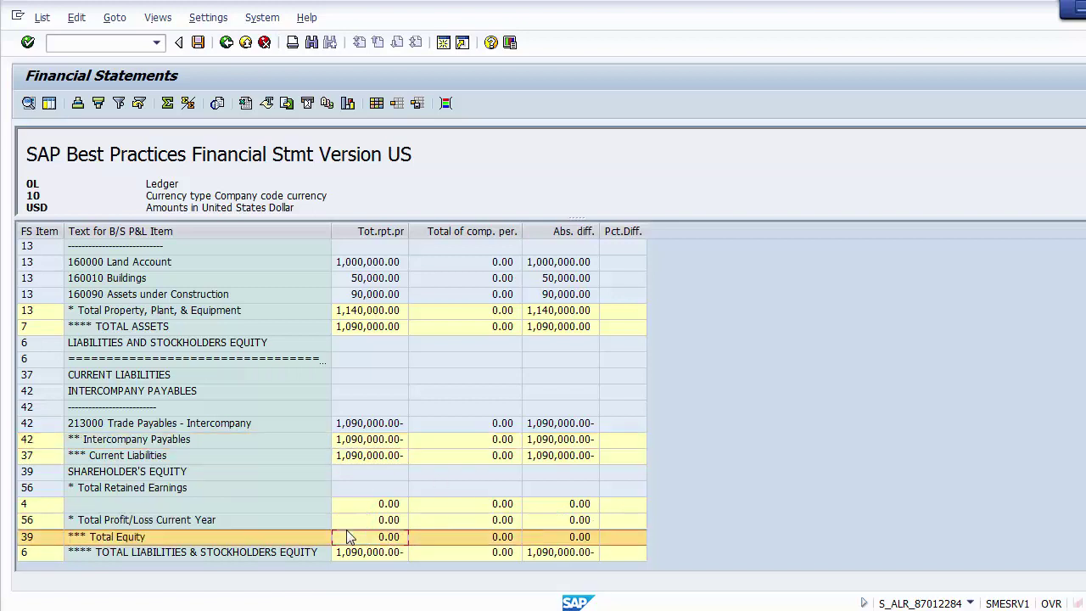
left_click(408, 520)
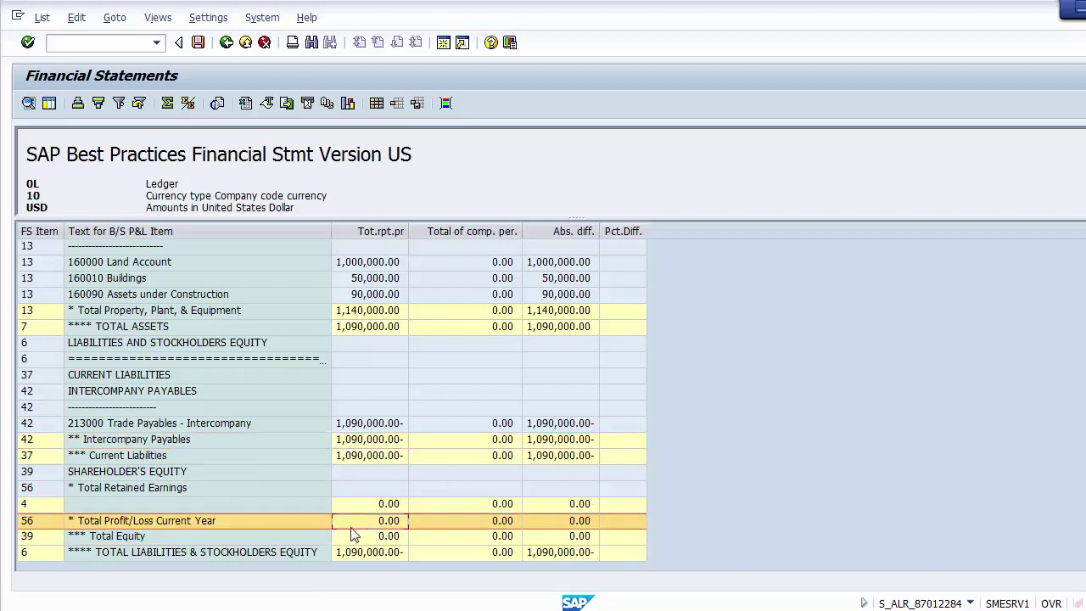
left_click(251, 523)
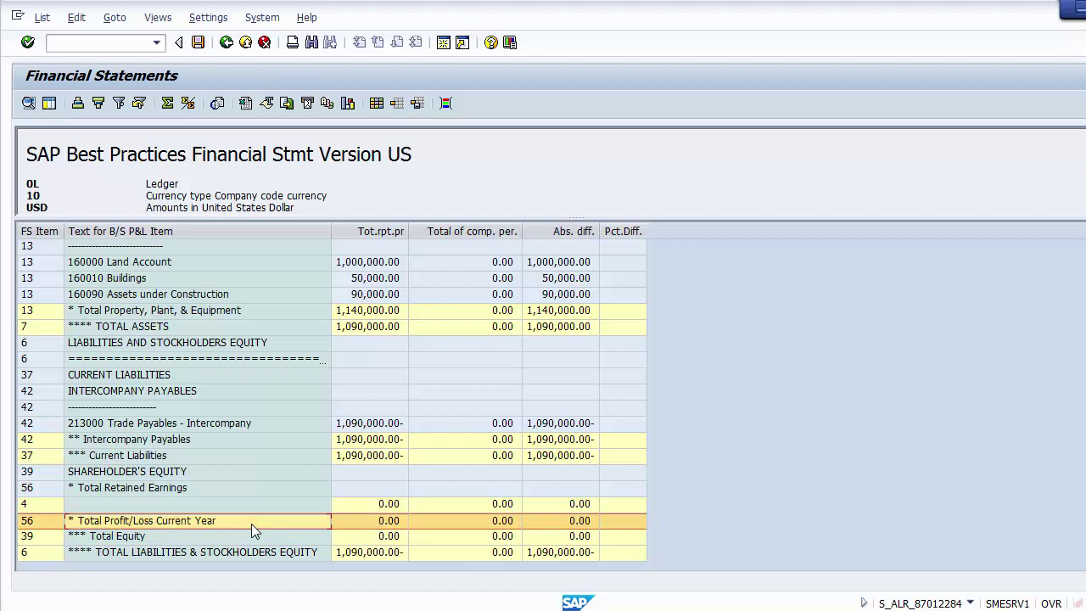
Exit the financial statements report to SAP Easy Access and copy transaction code S_PL0_86000028 from the Month End Activities slide in PowerPoint.
left_click(226, 44)
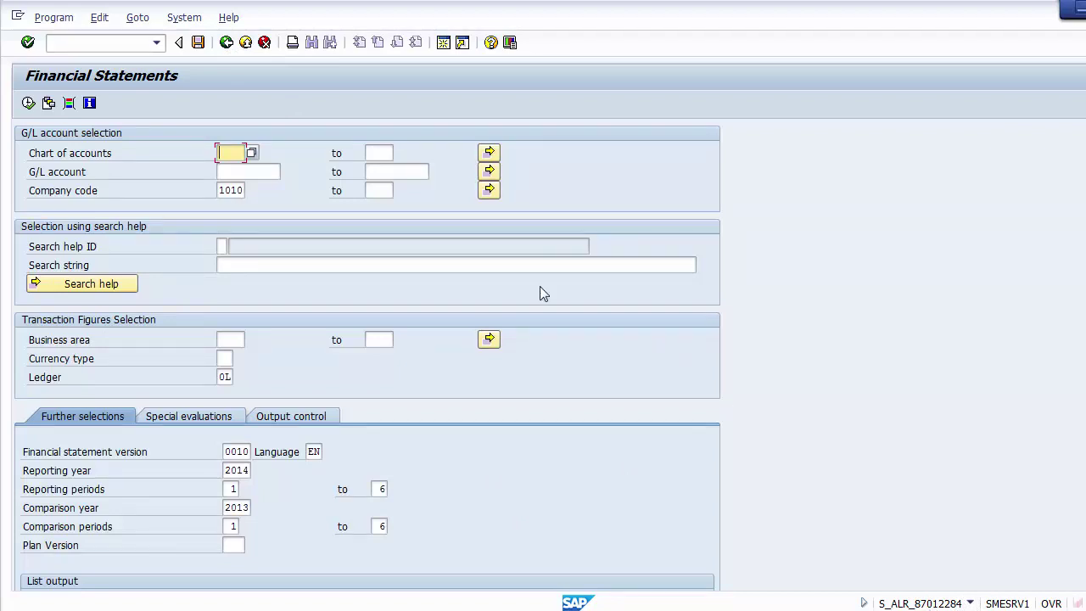
left_click(245, 44)
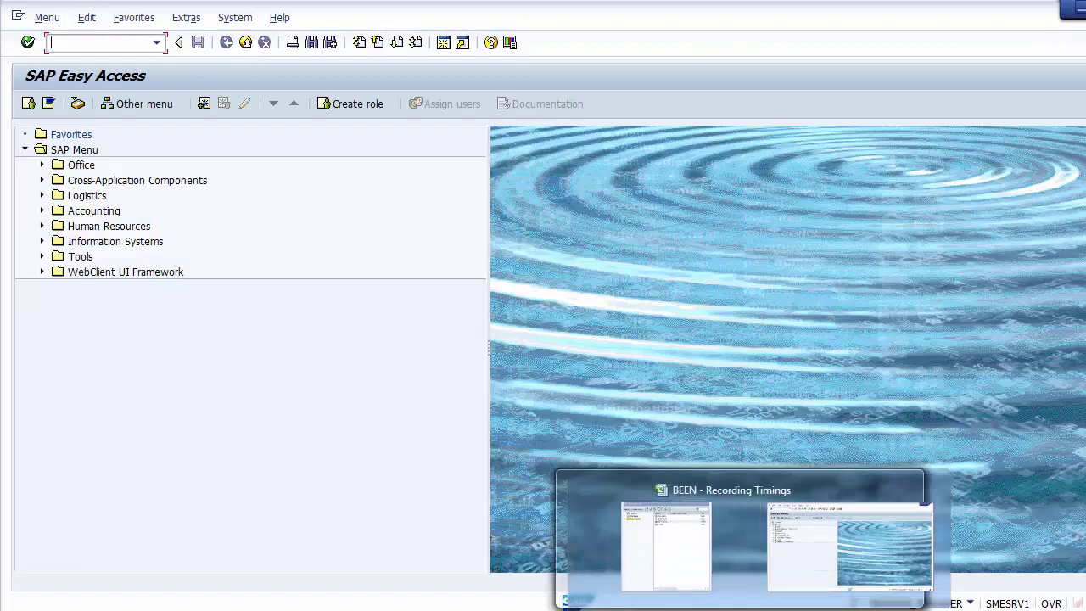
left_click(490, 547)
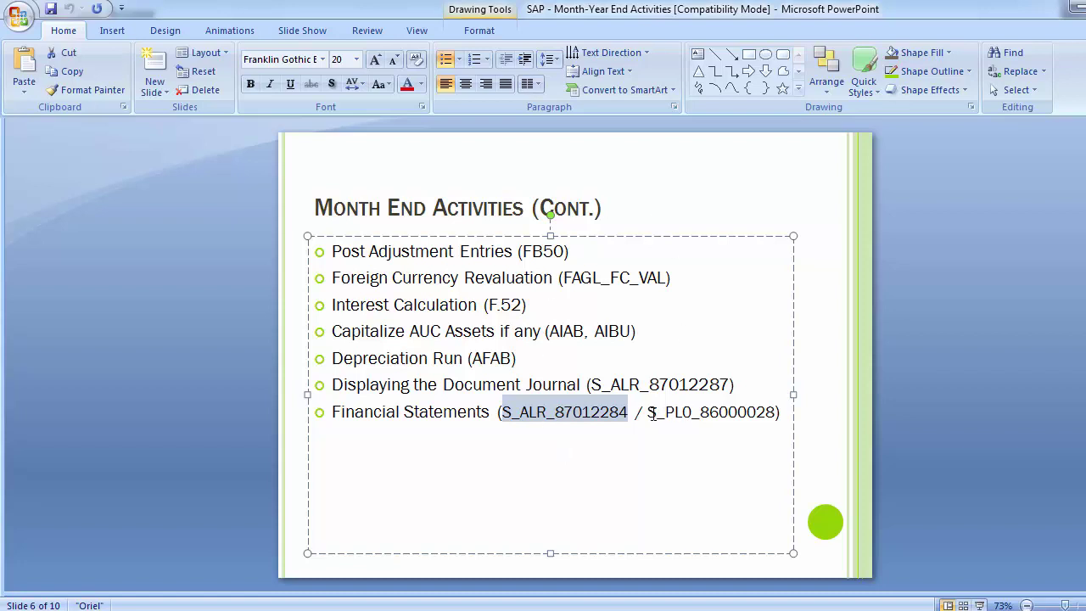
left_click_drag(647, 413, 776, 418)
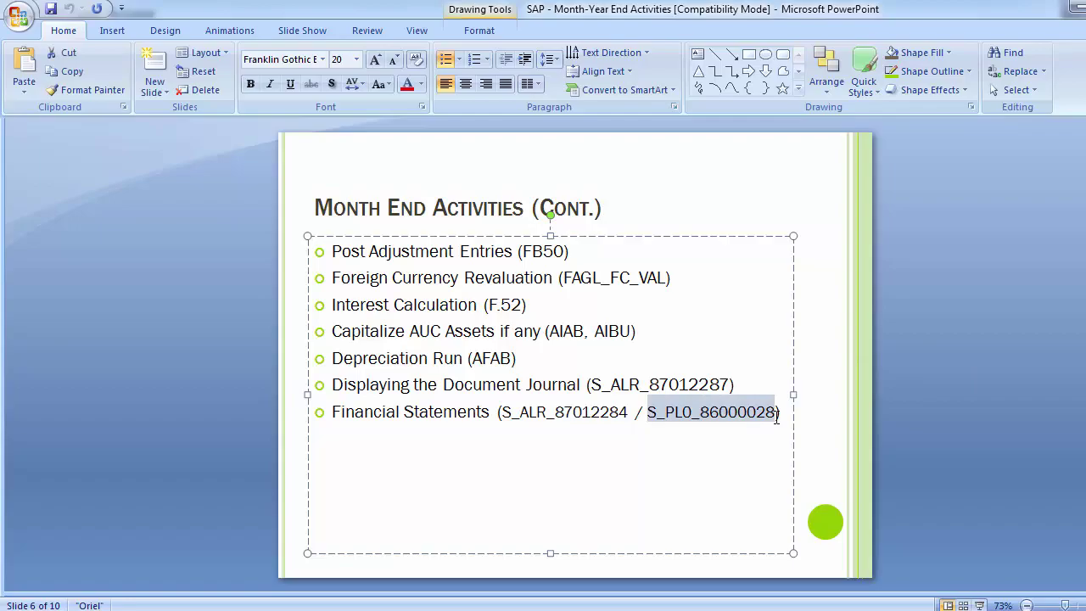
key("ctrl+c")
Switch back to SAP and start transaction S_PL0_86000028 using the copied code.
key("alt+Tab")
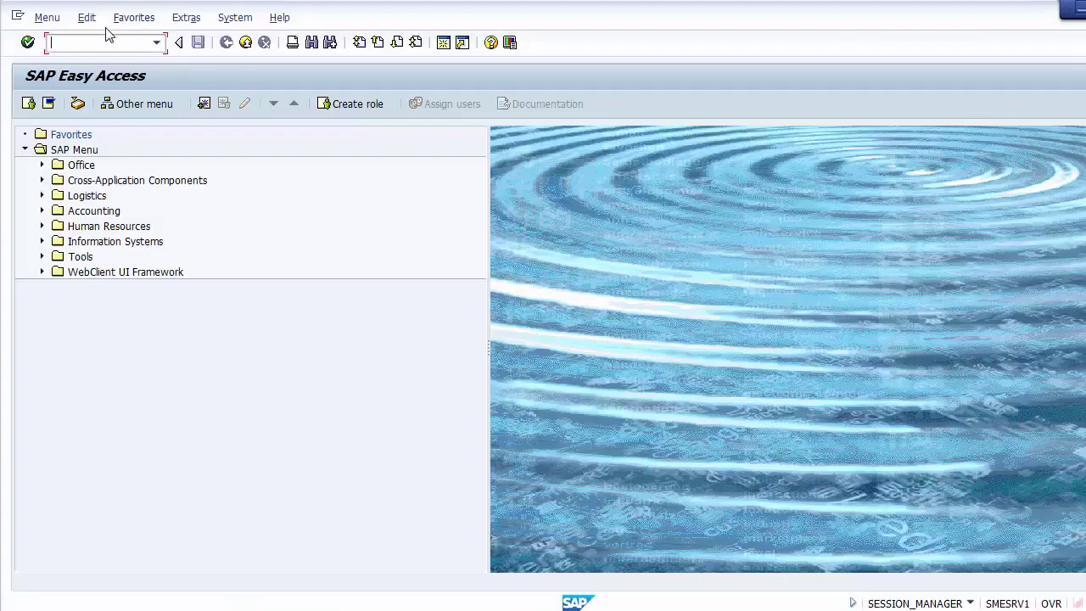
key("ctrl+v")
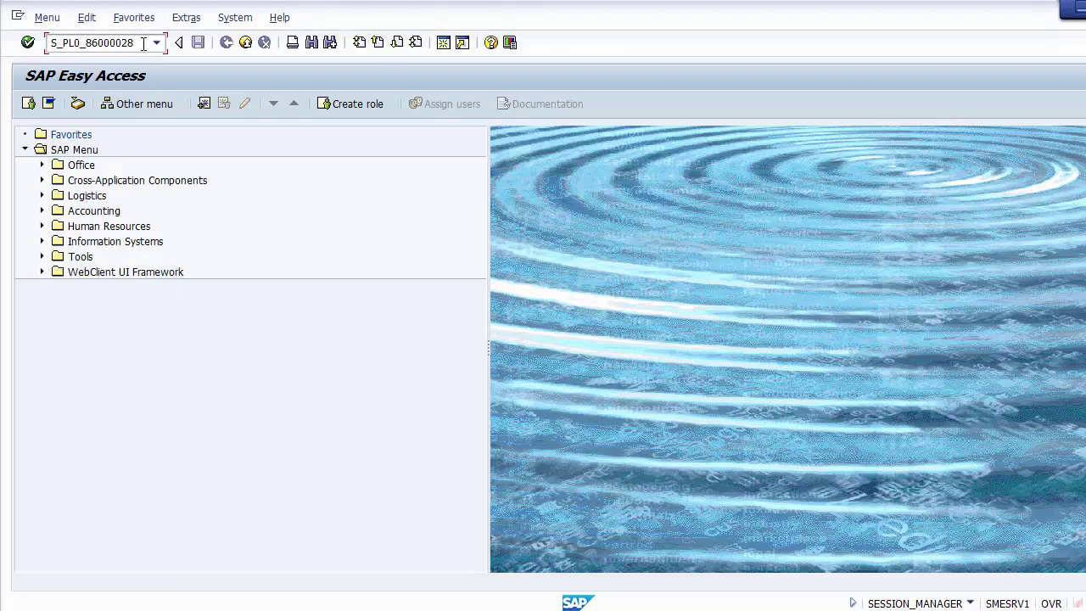
key("Return")
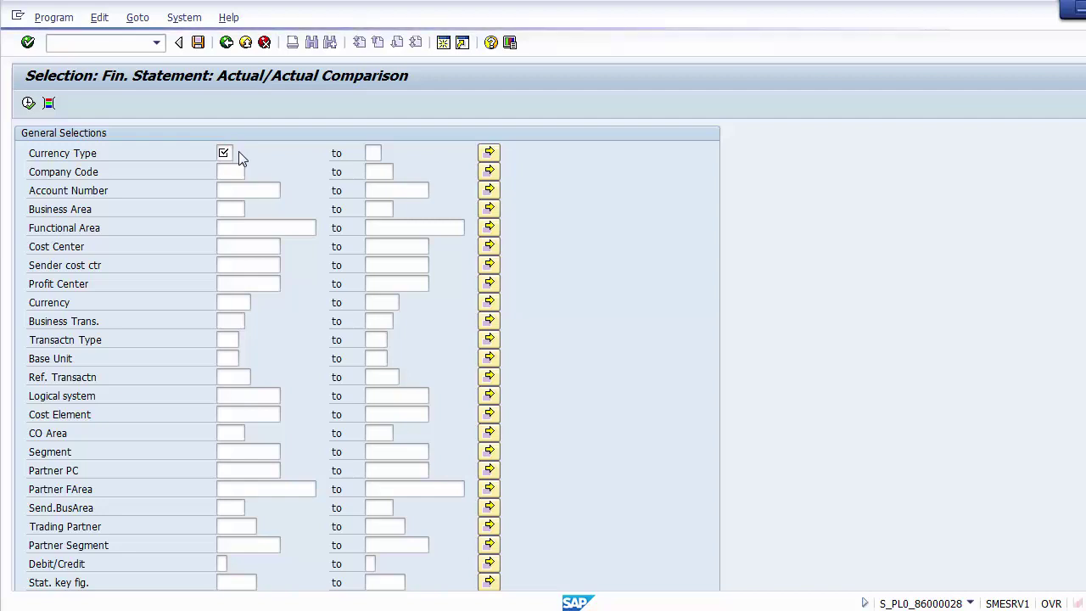
Set the currency type to 00 (Document currency) and the company code to 1010 in the general selections.
left_click(238, 152)
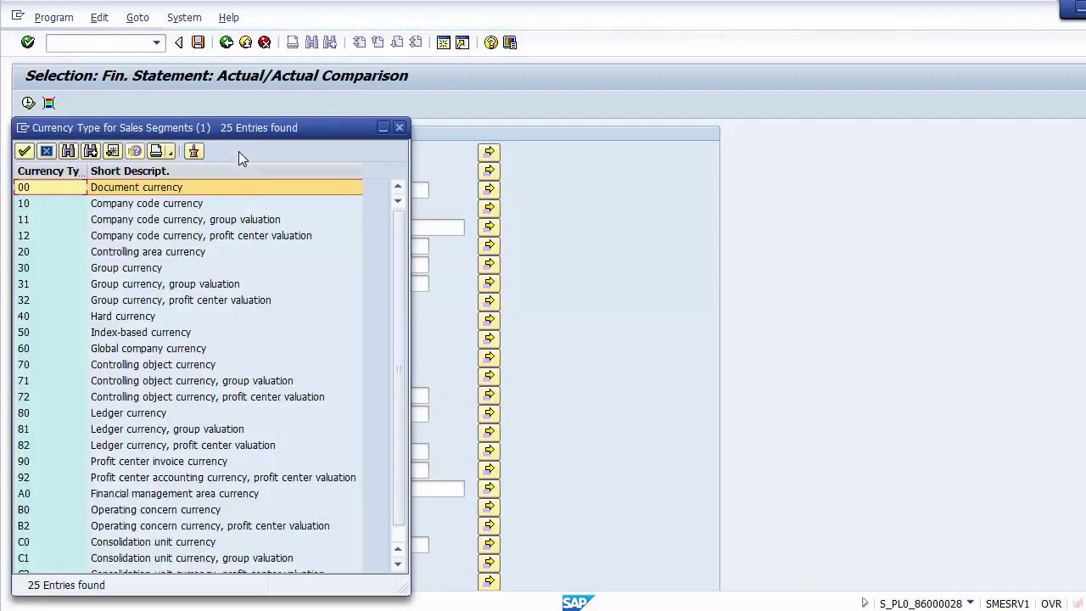
left_click(158, 191)
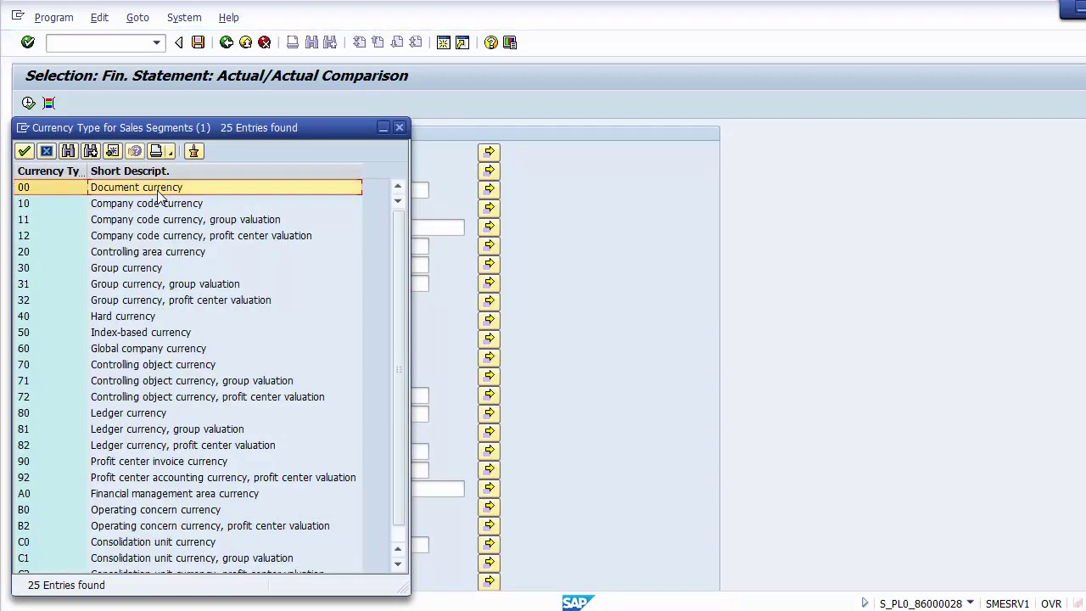
double_click(158, 194)
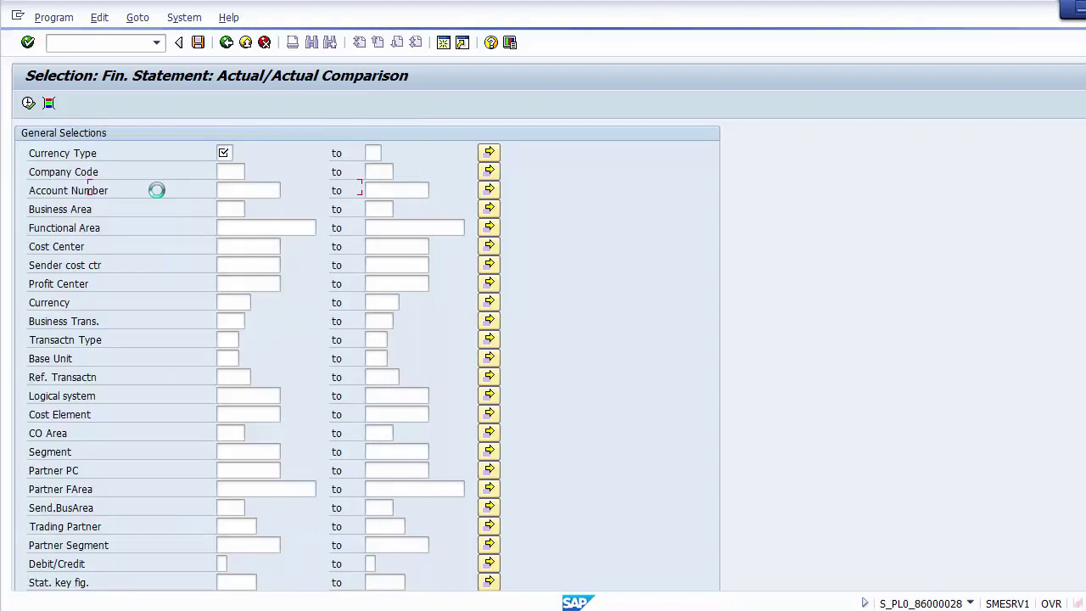
left_click(232, 170)
type("1010")
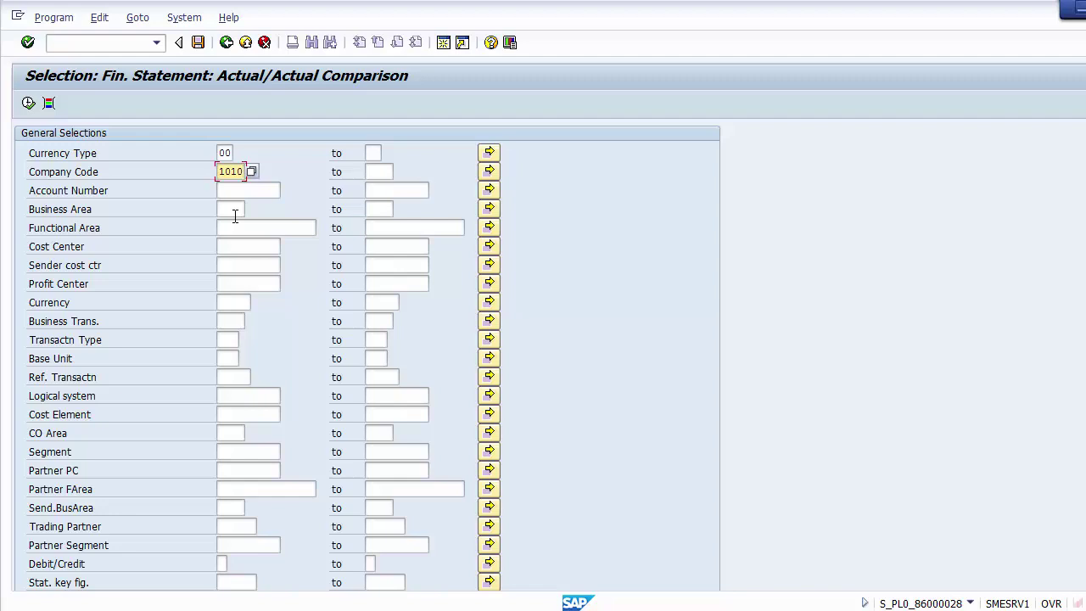
Review the optional business area, functional area, cost center, profit center and segment selection fields.
left_click(231, 211)
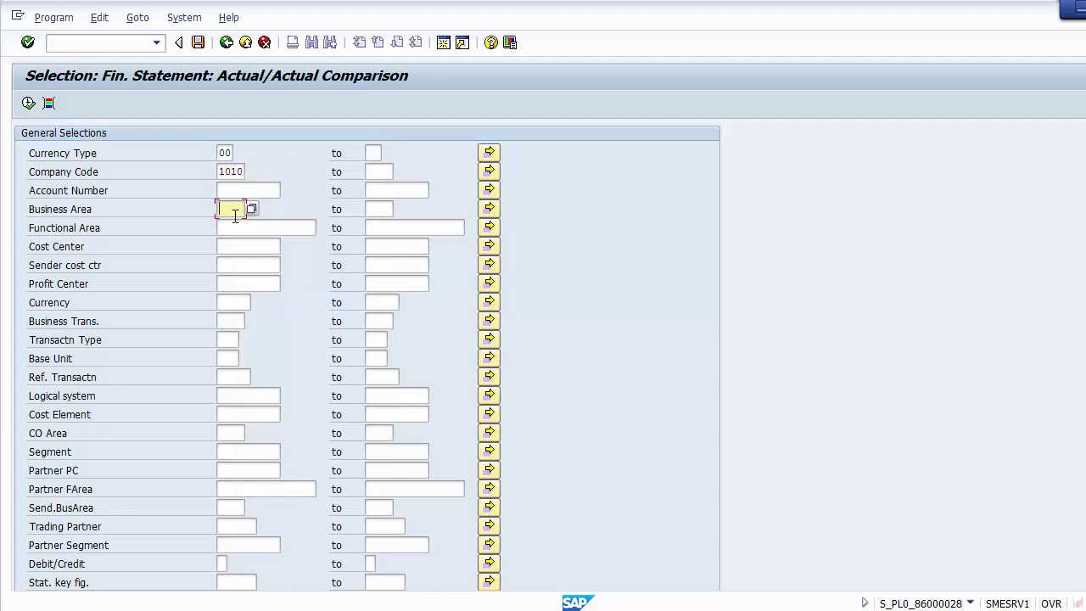
left_click(236, 227)
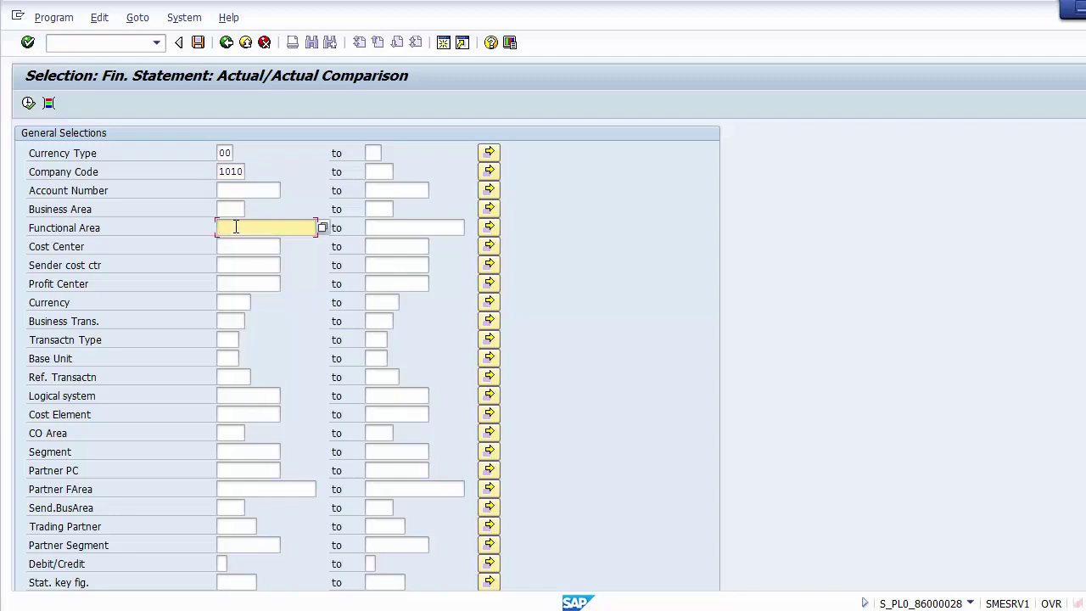
left_click(235, 245)
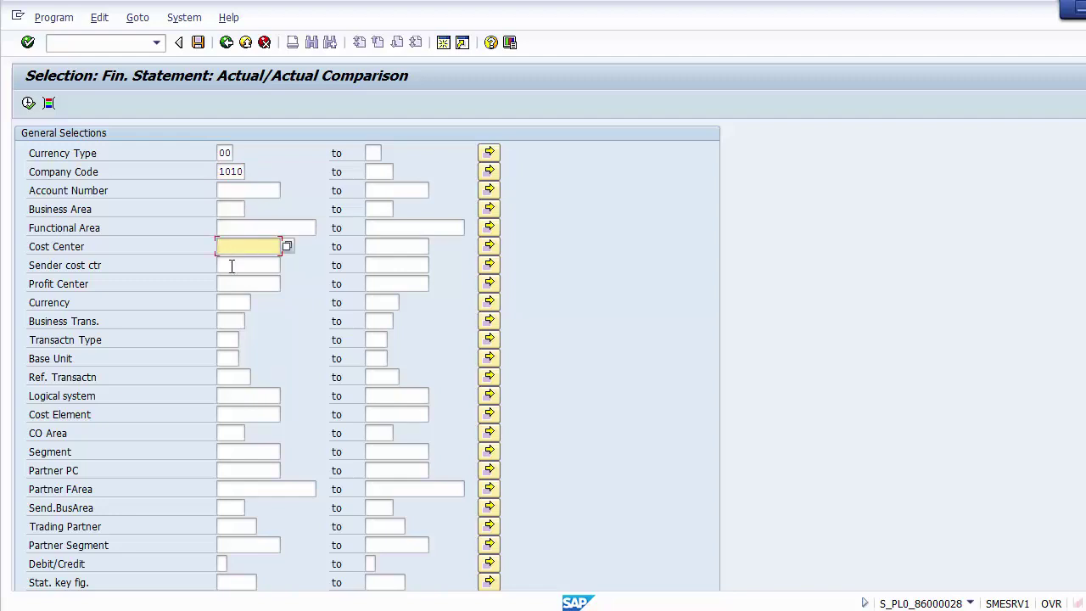
left_click(229, 284)
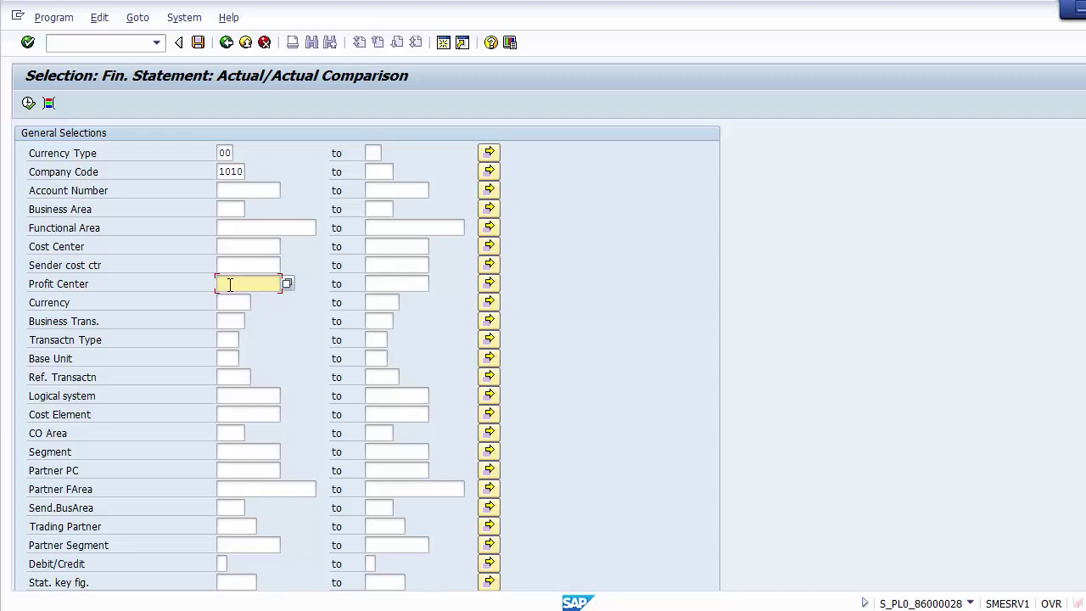
left_click(229, 455)
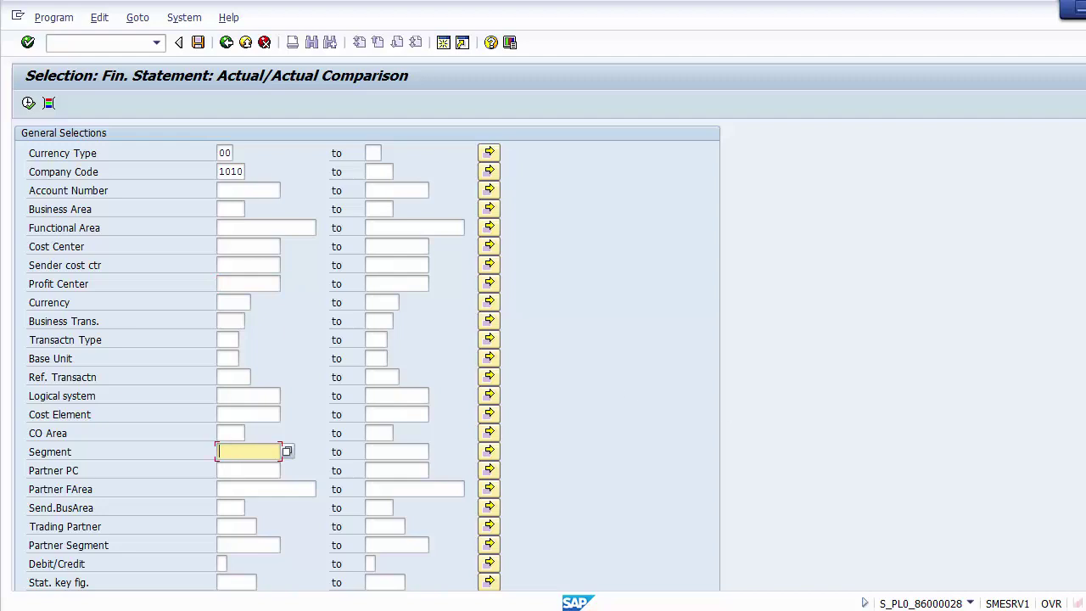
Set the FIS annual report structure to 0010 (SAP Best Practices Financial Stmt Version US) in the report selections.
scroll(703, 433, "down", 6)
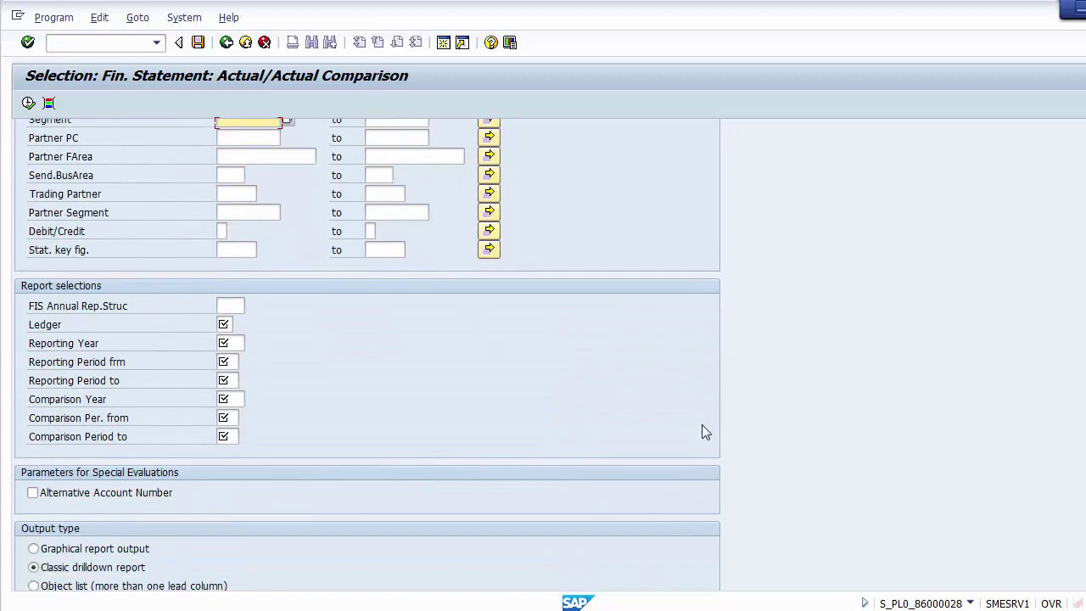
left_click(229, 303)
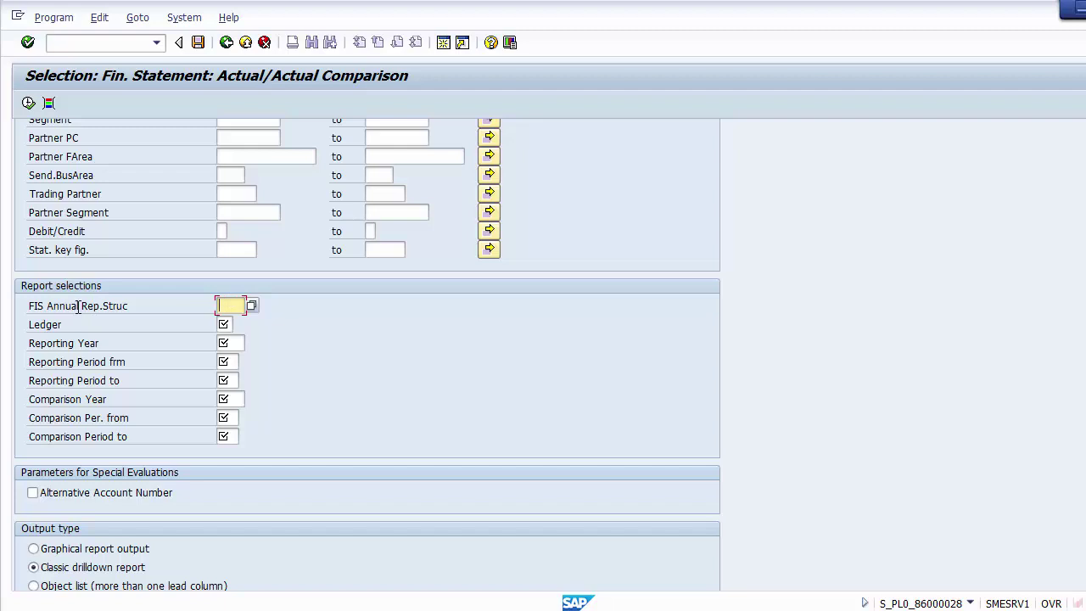
left_click(251, 307)
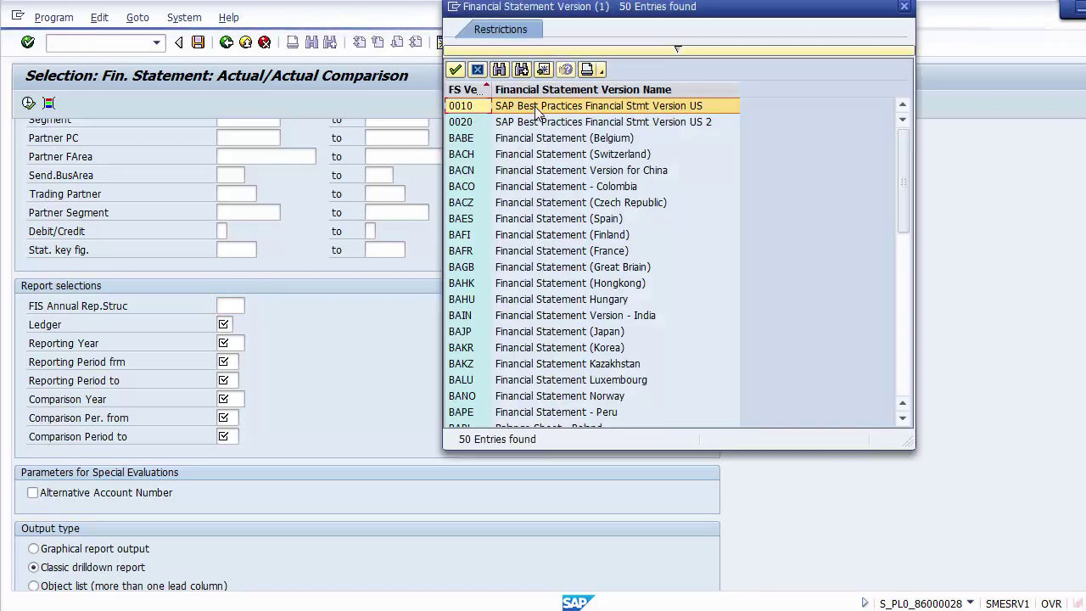
double_click(465, 108)
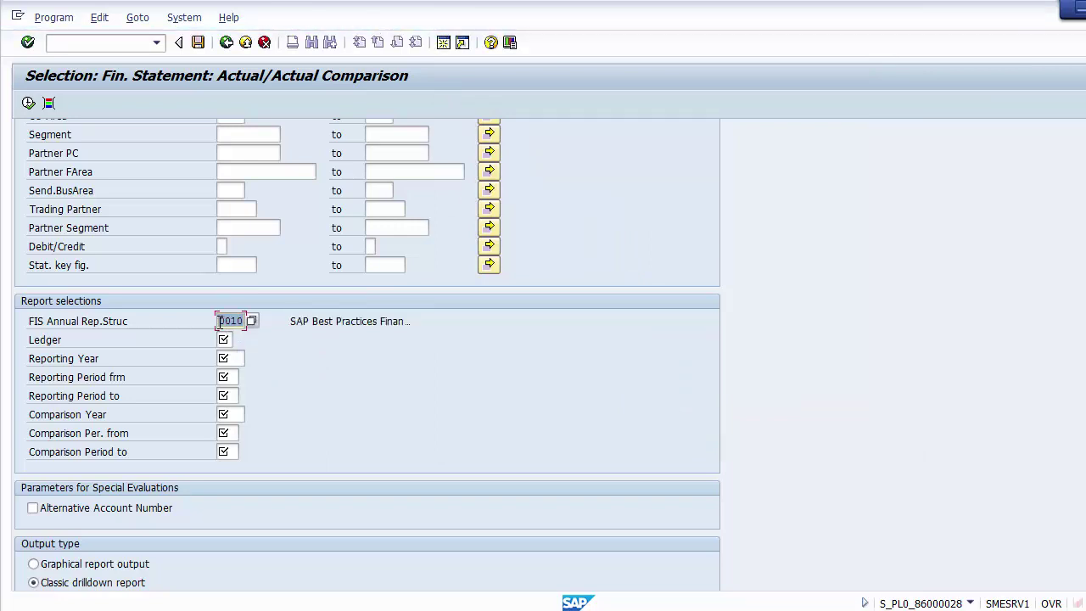
Set the ledger to 0L (Leading Ledger) from its list of possible values.
left_click(223, 340)
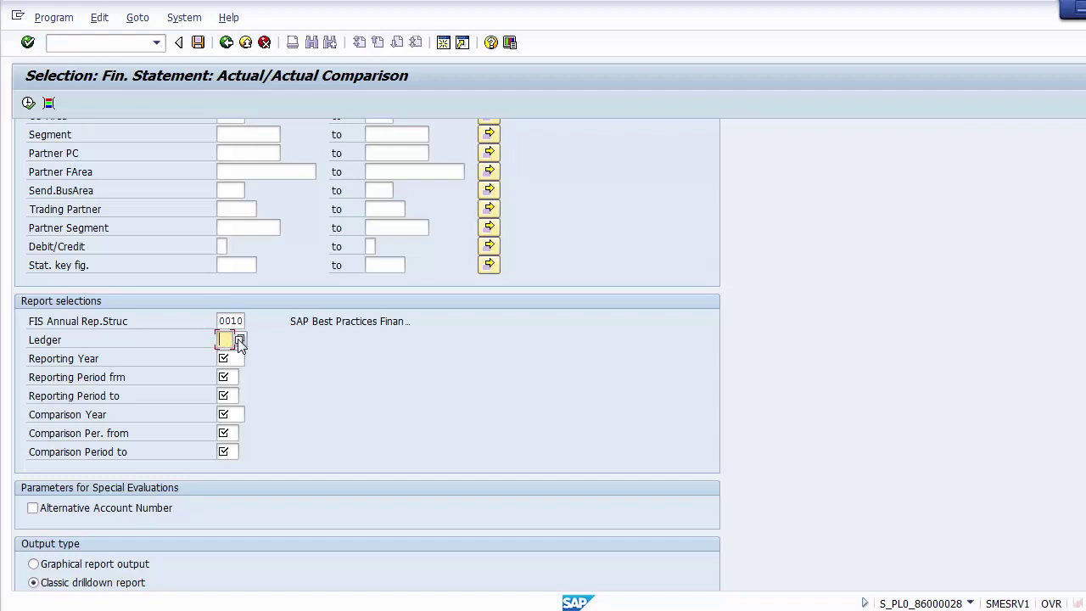
type("x")
key("Return")
key("F4")
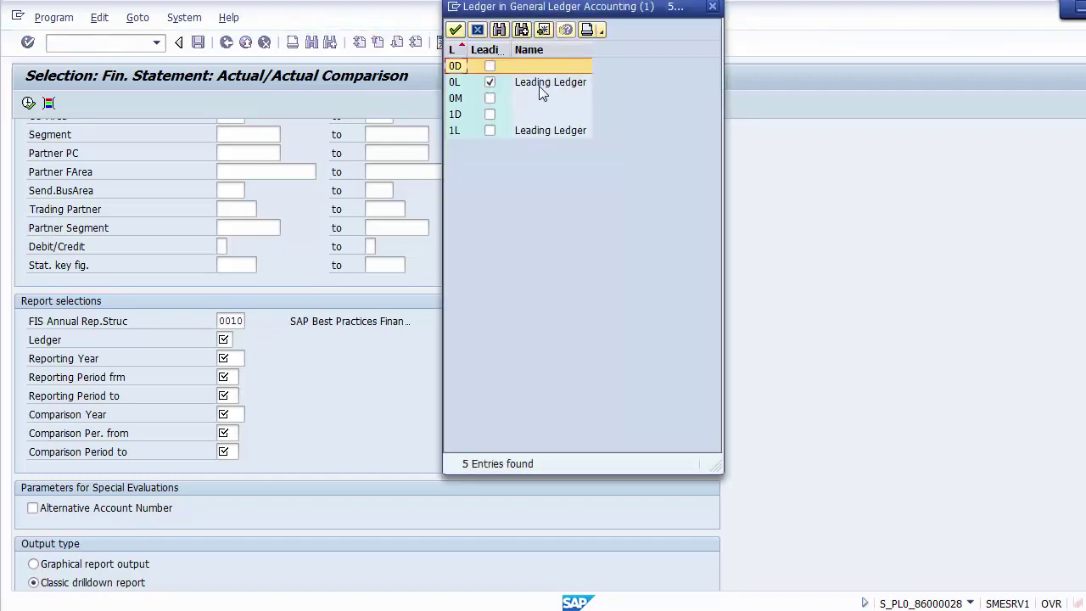
left_click(540, 90)
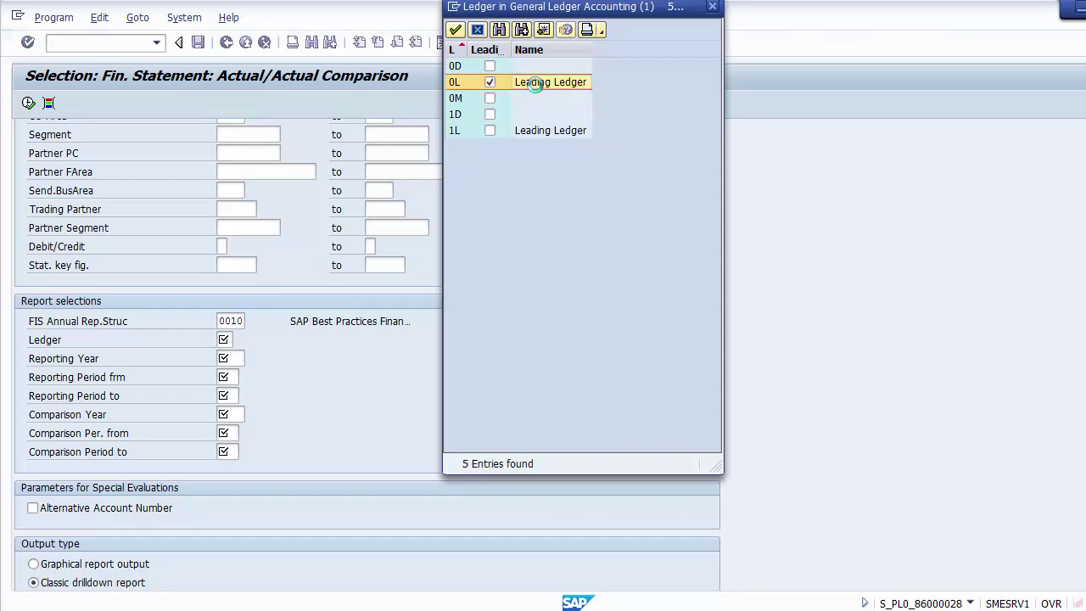
double_click(539, 85)
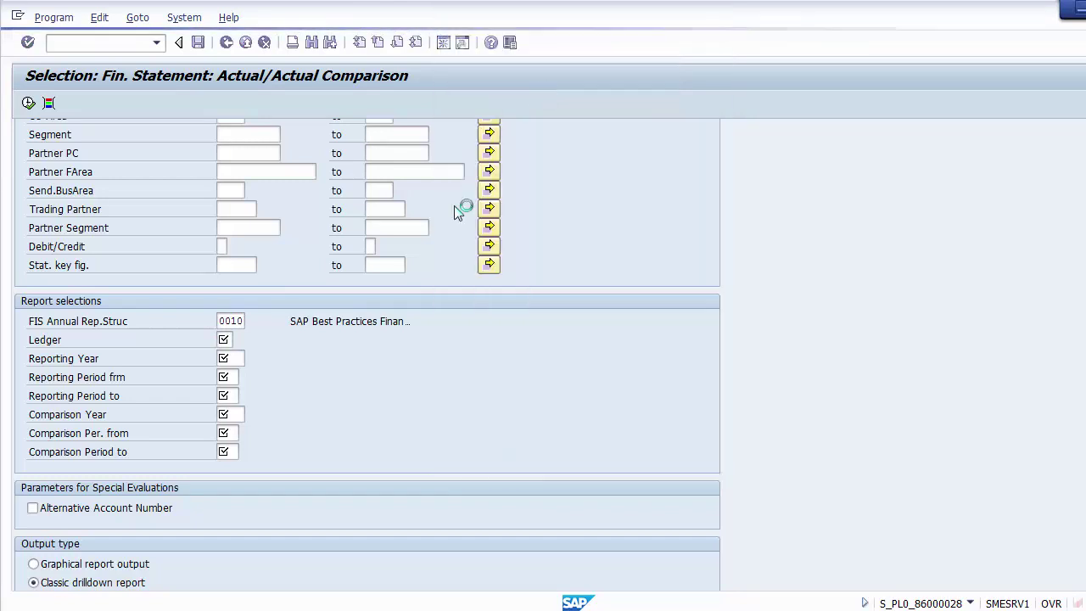
Set the reporting year to 2014 with reporting periods 01 to 12.
left_click(241, 360)
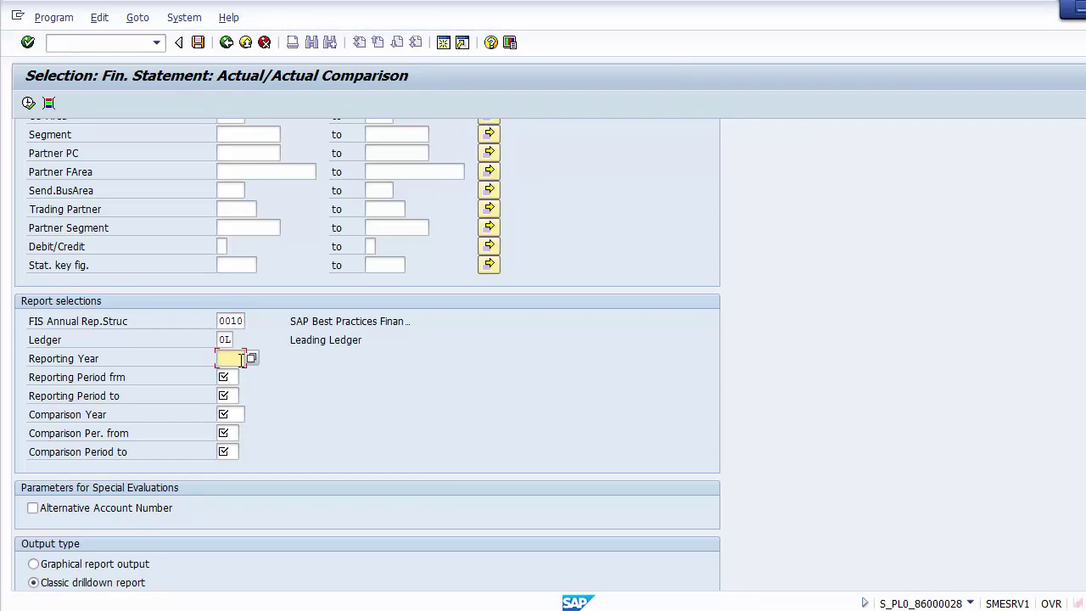
type("2014")
key("Tab")
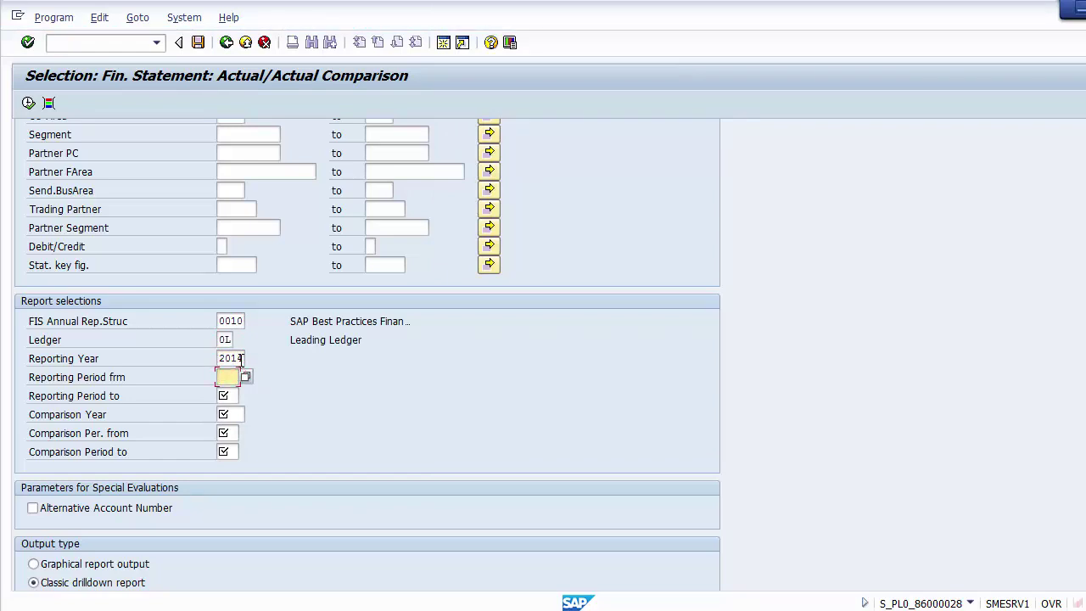
type("01")
key("Tab")
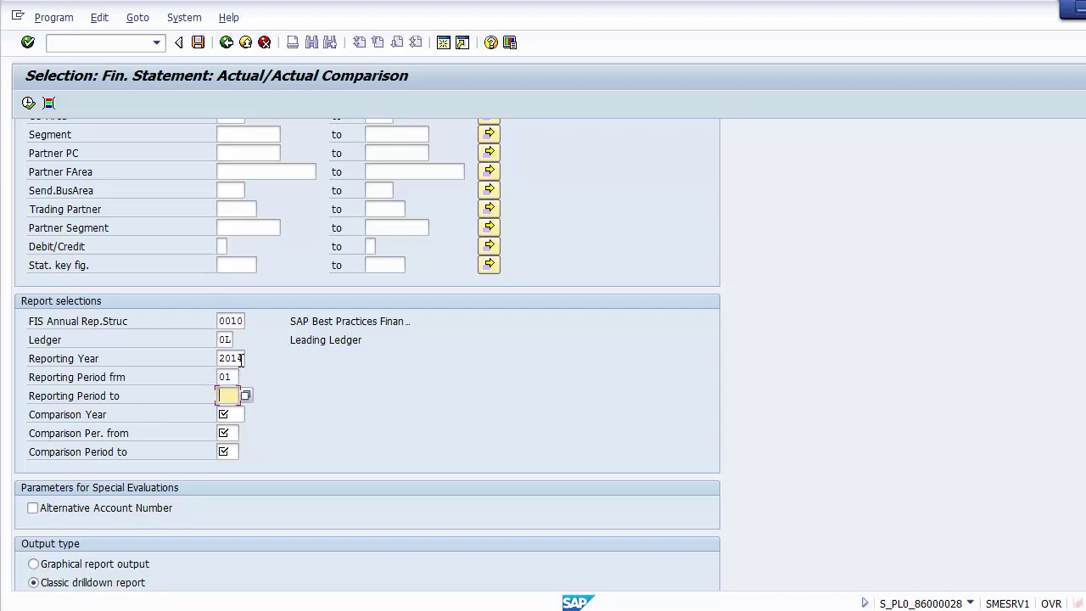
type("12")
key("Tab")
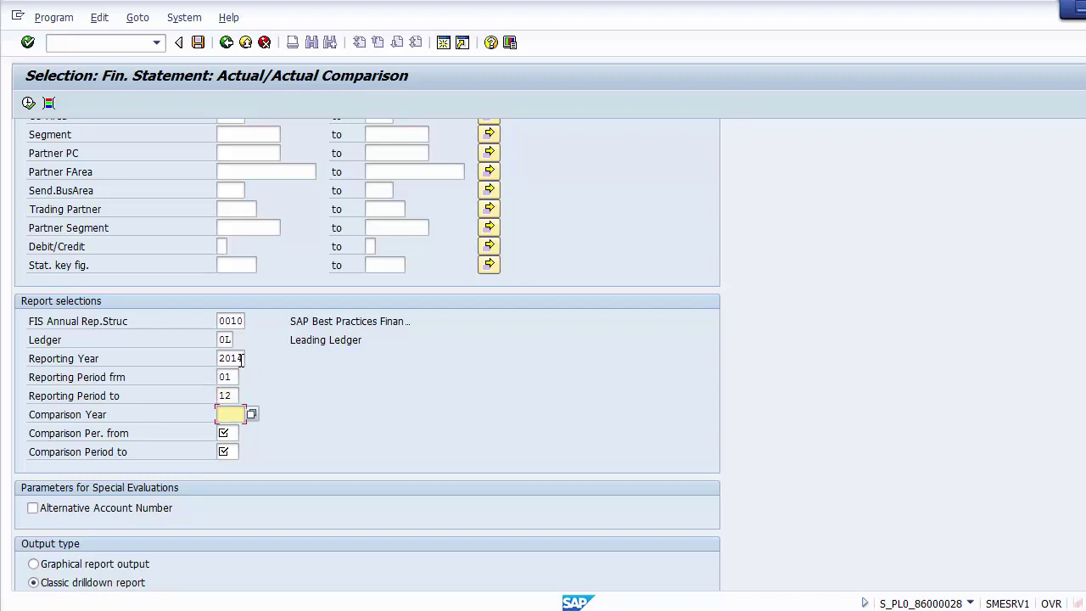
Set the comparison year to 2013 with comparison periods 01 to 12.
type("2013")
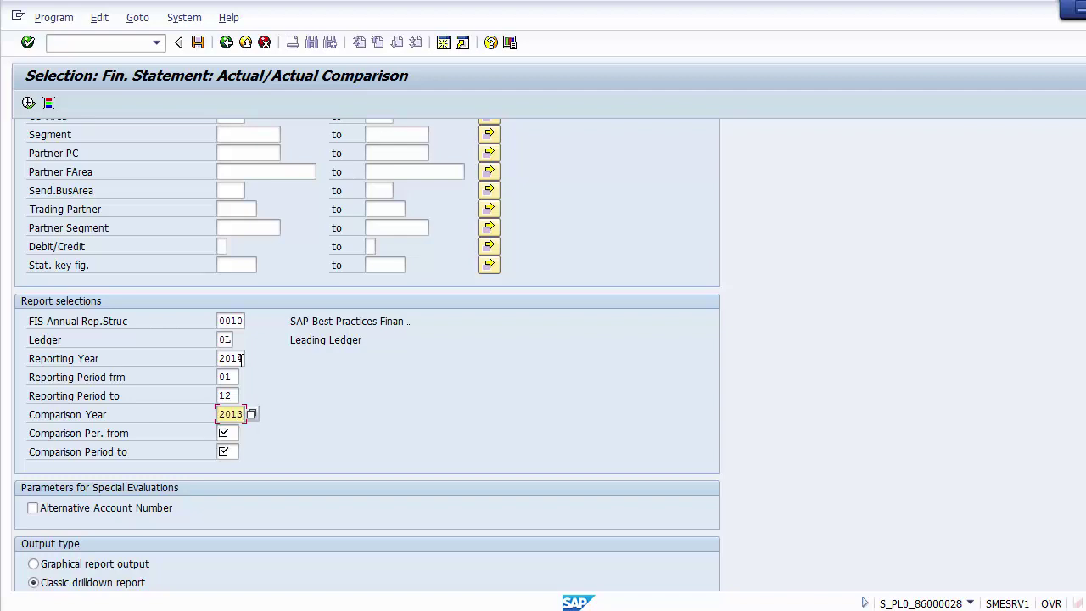
key("Tab")
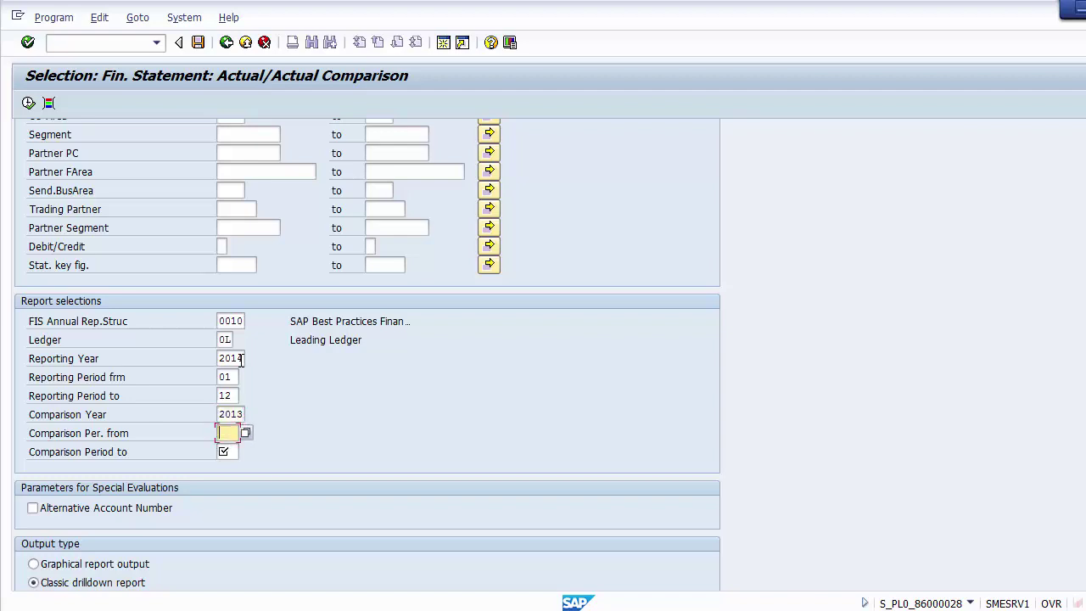
type("01")
key("Tab")
type("12")
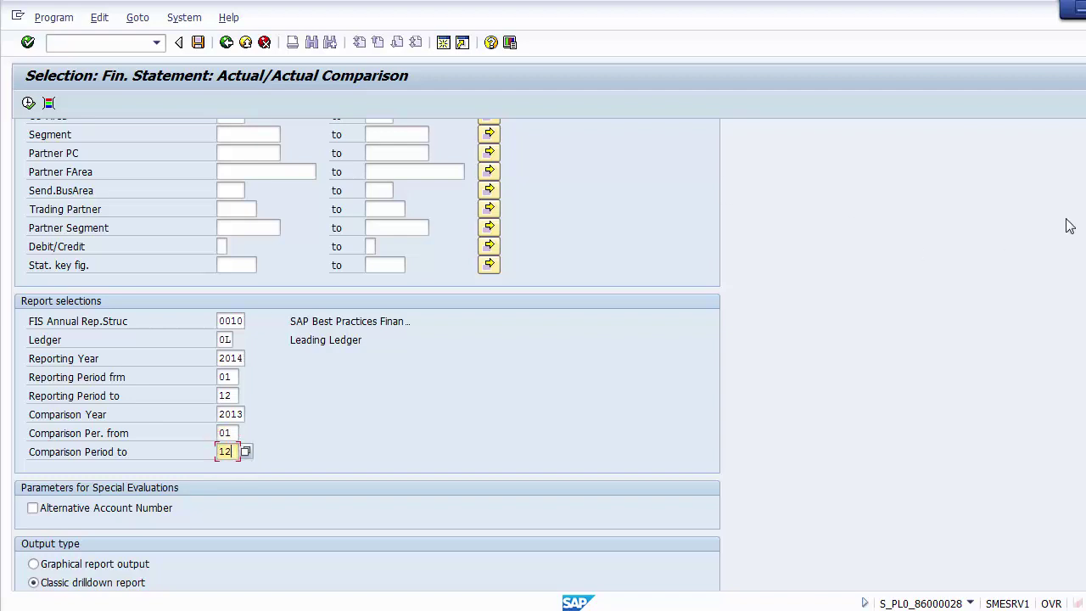
Choose Classic drilldown report as the output type and execute the actual/actual comparison.
scroll(367, 356, "down", 1)
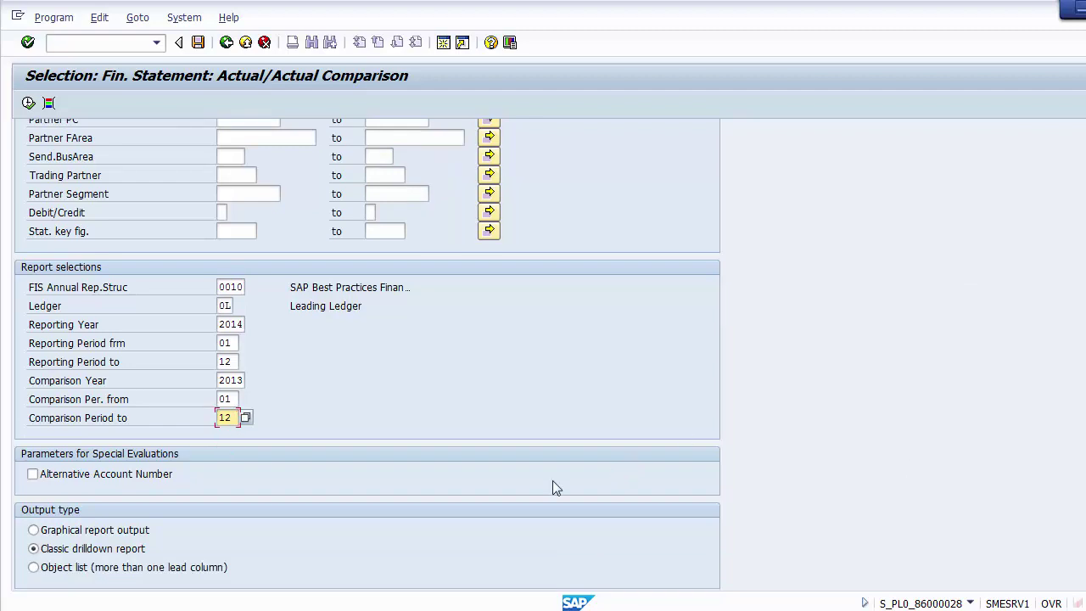
left_click(77, 550)
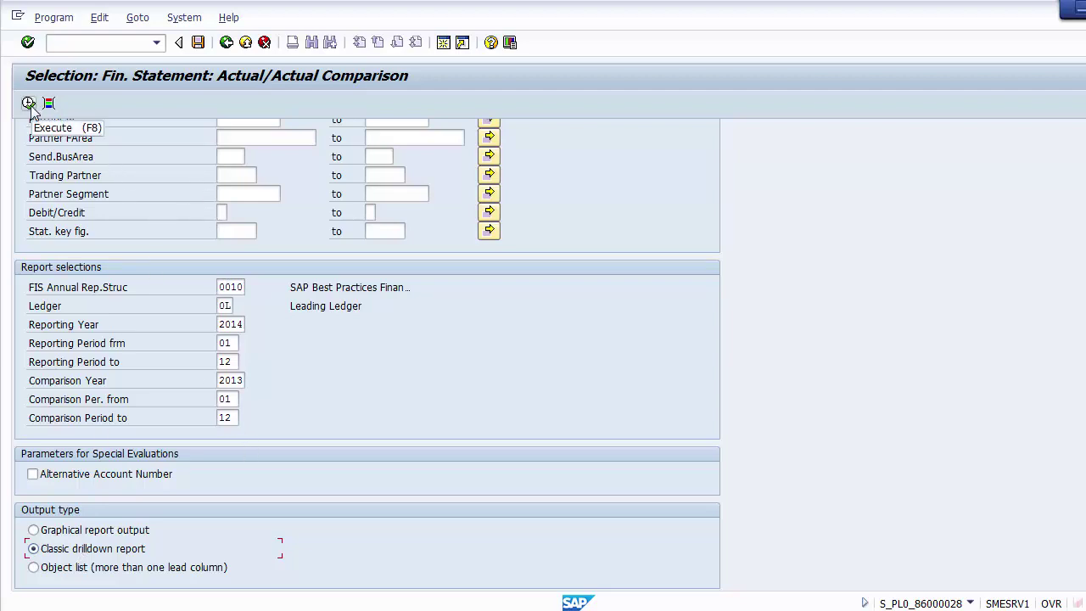
left_click(29, 105)
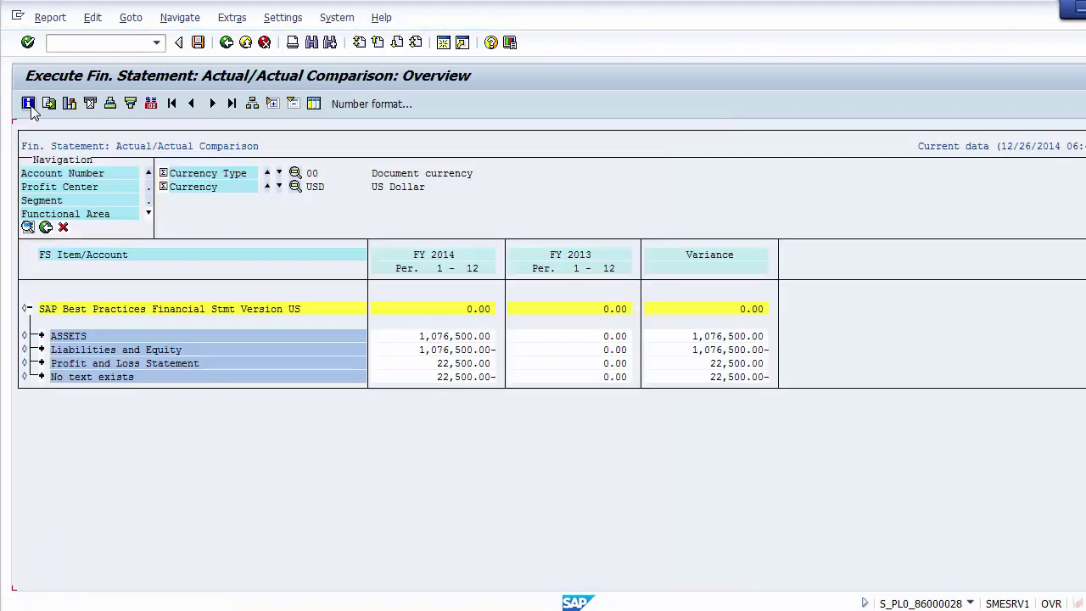
Expand ASSETS and Cash & Cash Equivalents, and try to drill into the FY 2014 Bank Accounts amount.
left_click(41, 336)
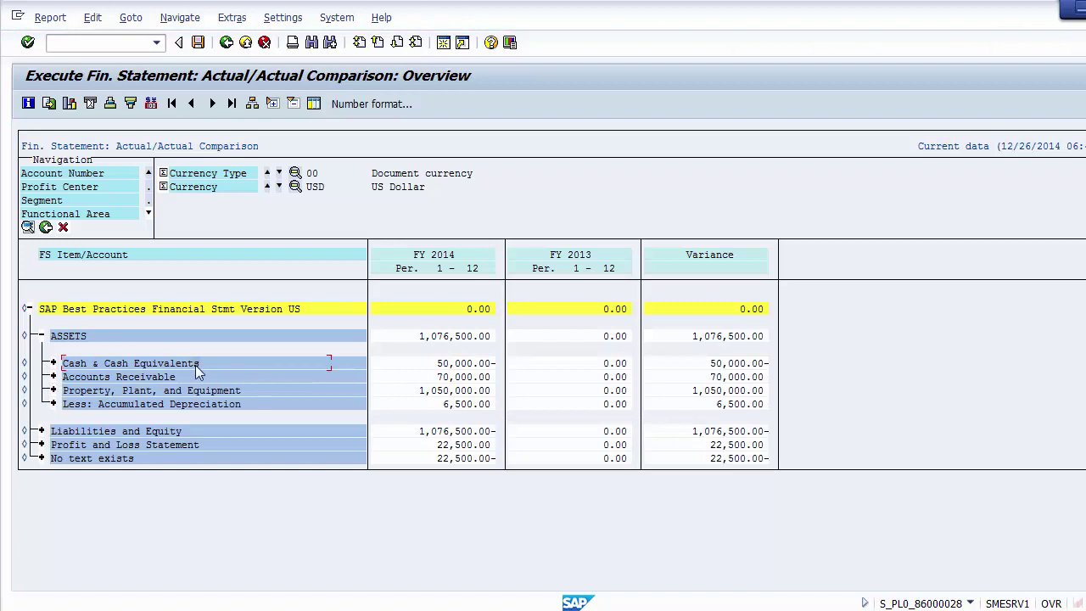
left_click(75, 338)
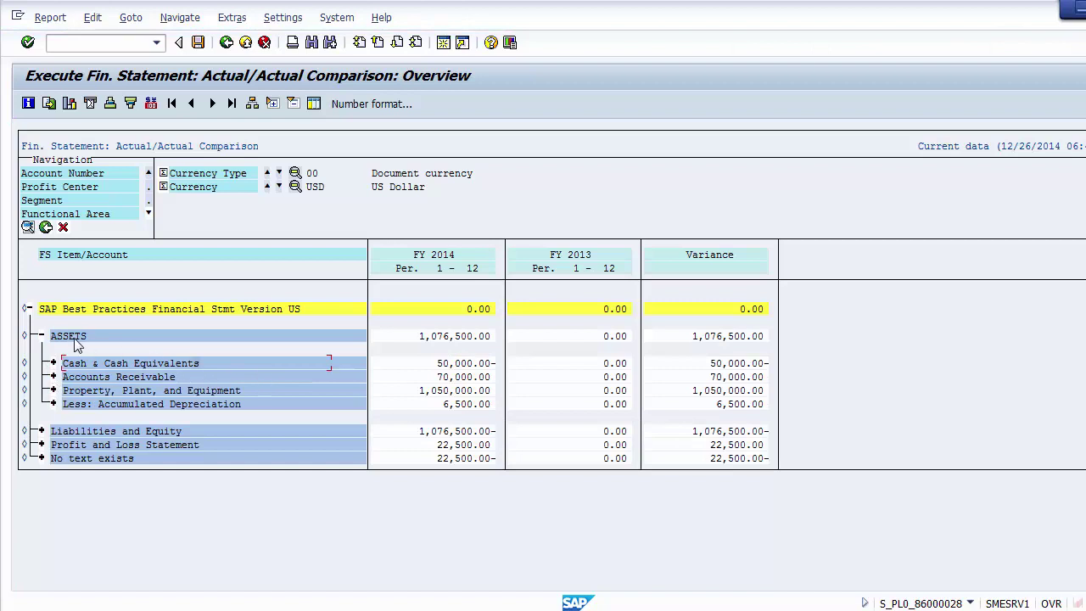
left_click(85, 393)
left_click(78, 364)
left_click(53, 364)
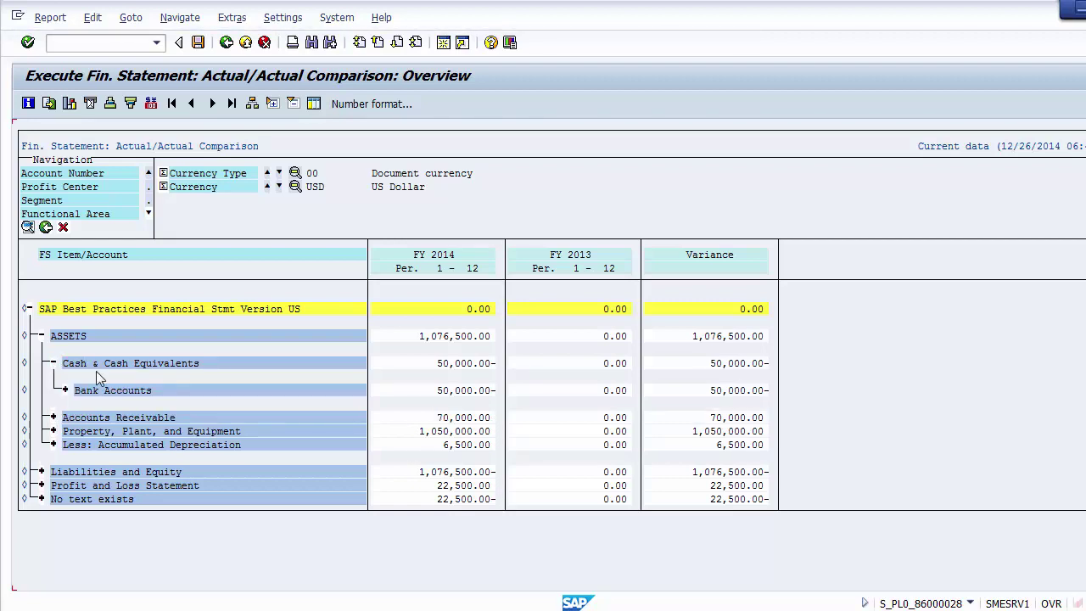
double_click(434, 392)
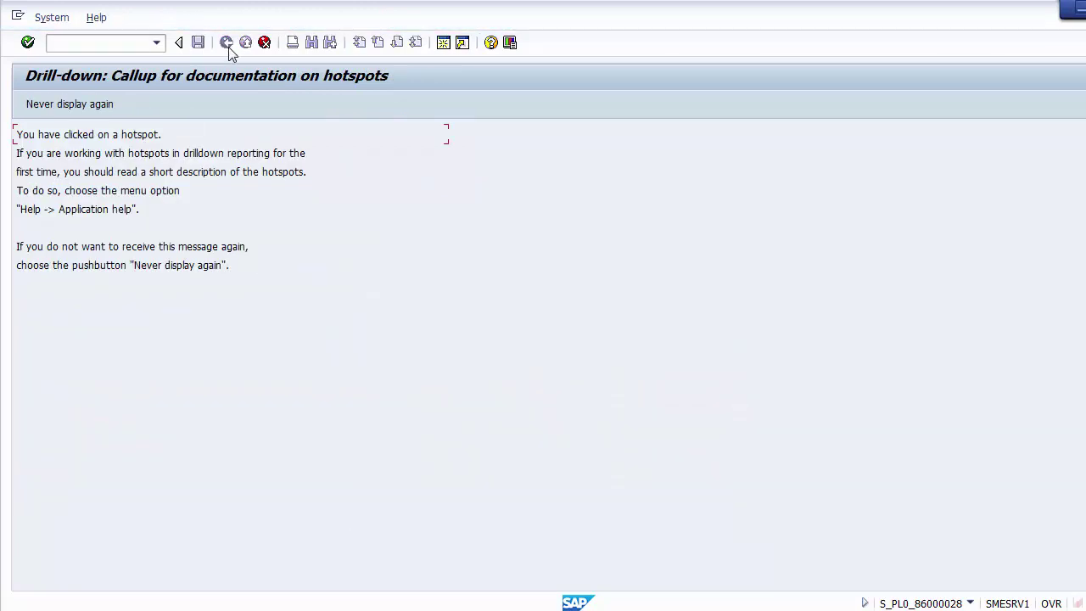
left_click(264, 42)
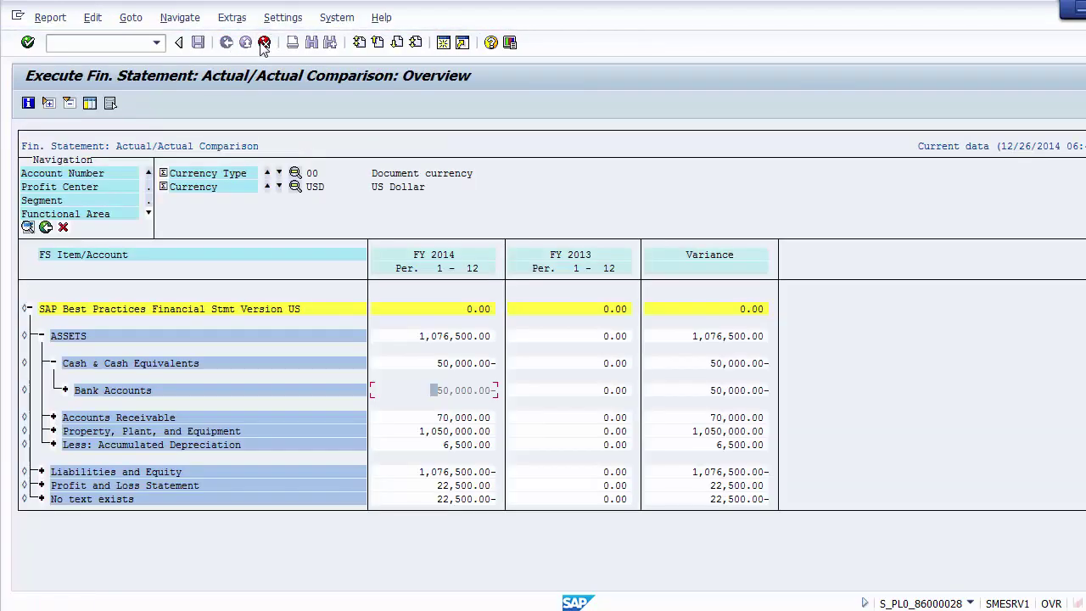
Expand Accounts Receivable down to Trade Receivables - Intercompany, and collapse the ASSETS node.
left_click(54, 417)
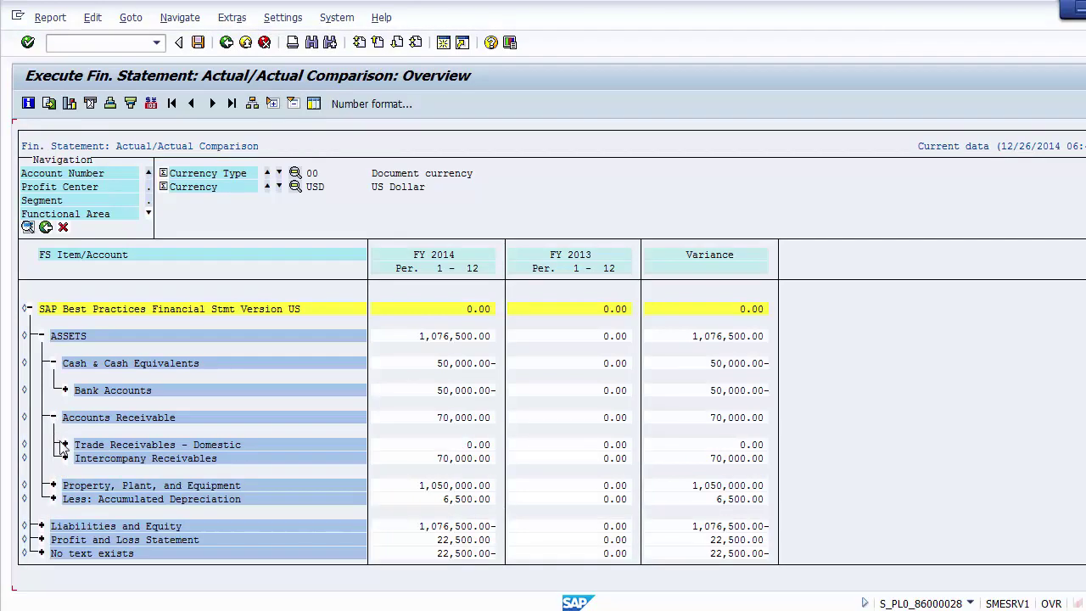
left_click(66, 459)
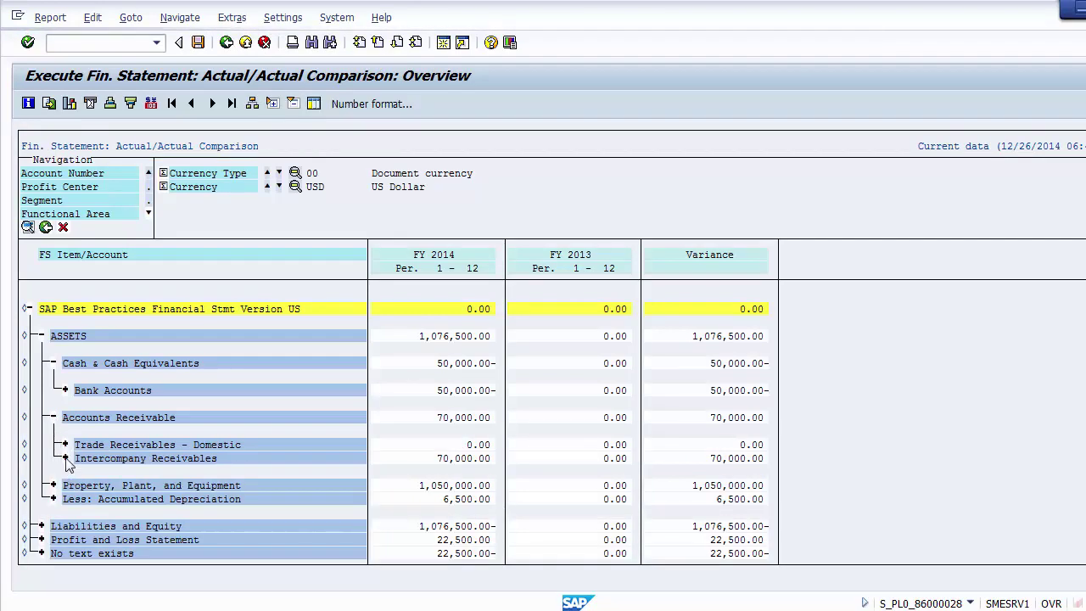
left_click(78, 487)
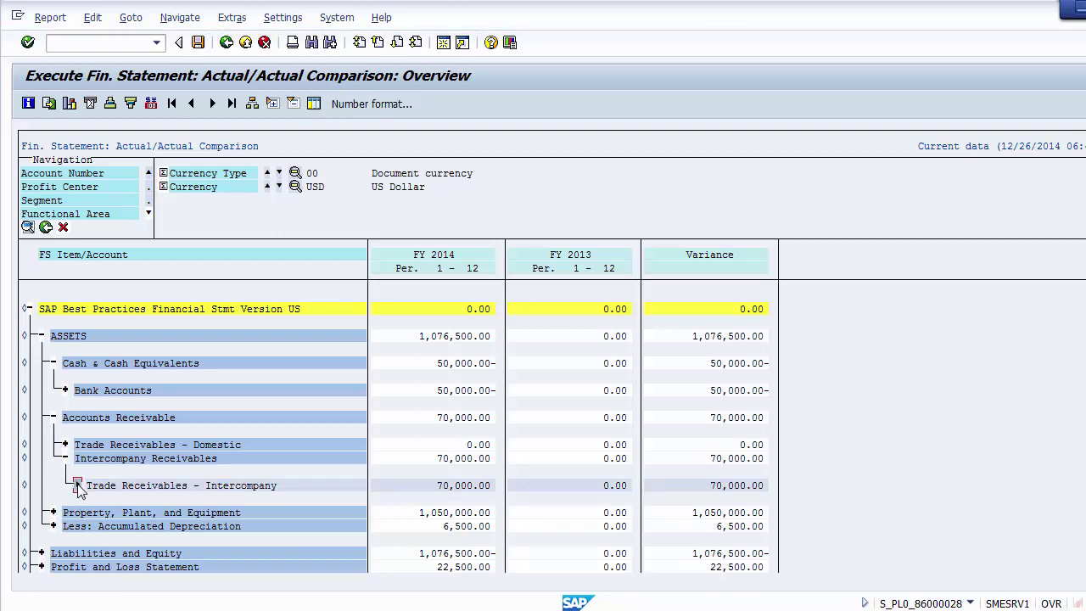
left_click(41, 336)
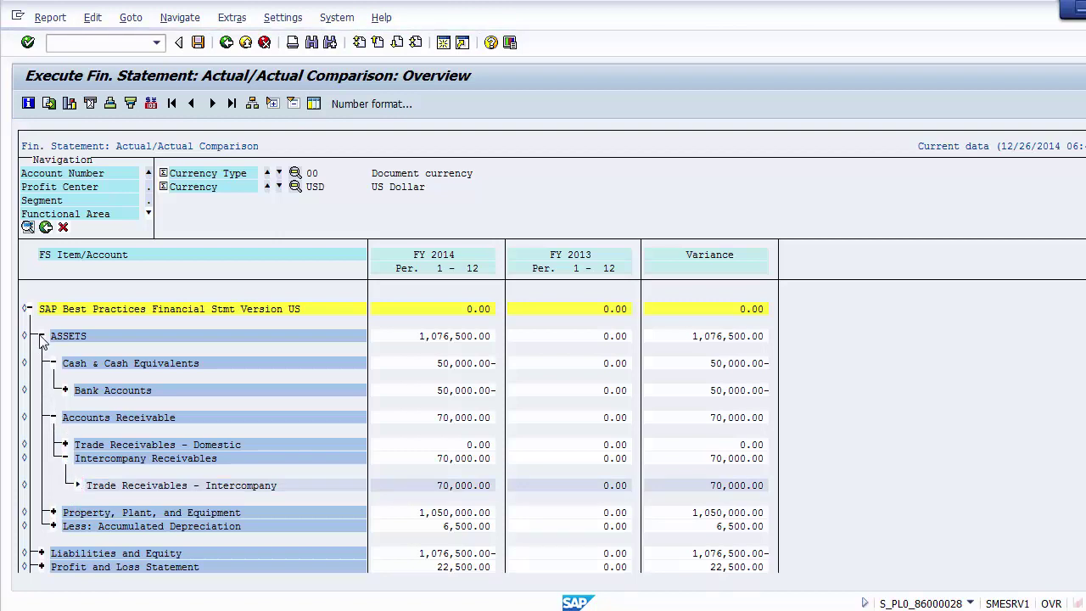
Exit the comparison report to its selection screen and revisit the company code and profit center fields.
left_click(244, 45)
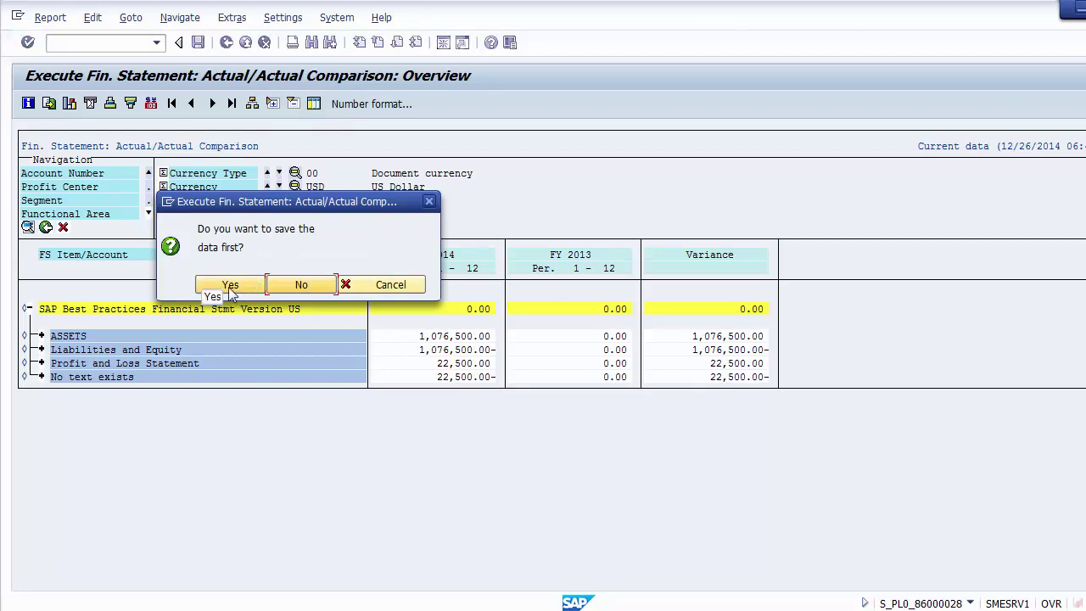
left_click(285, 286)
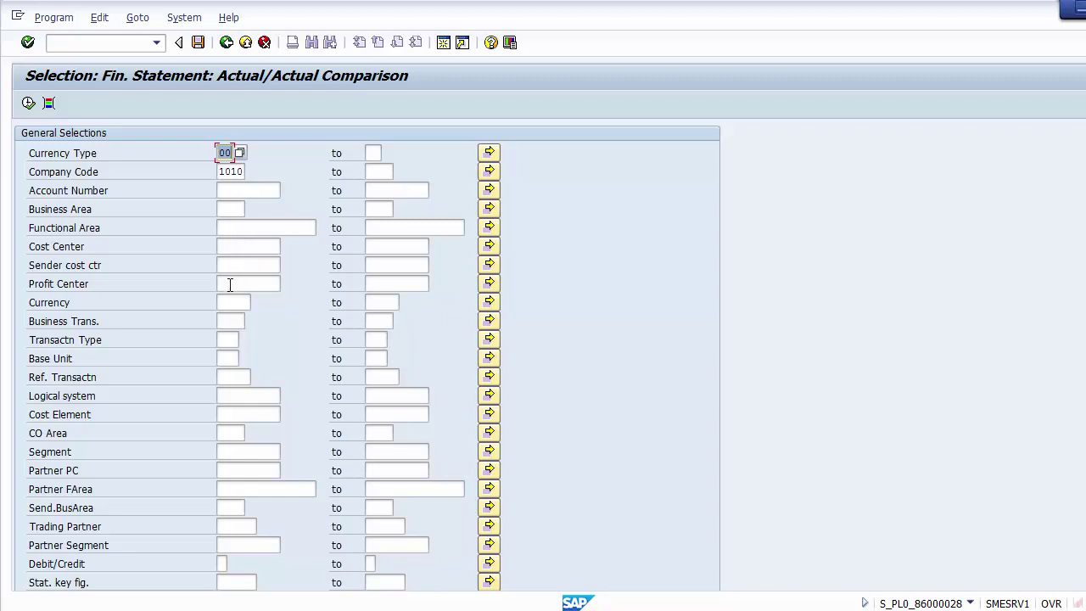
left_click(233, 172)
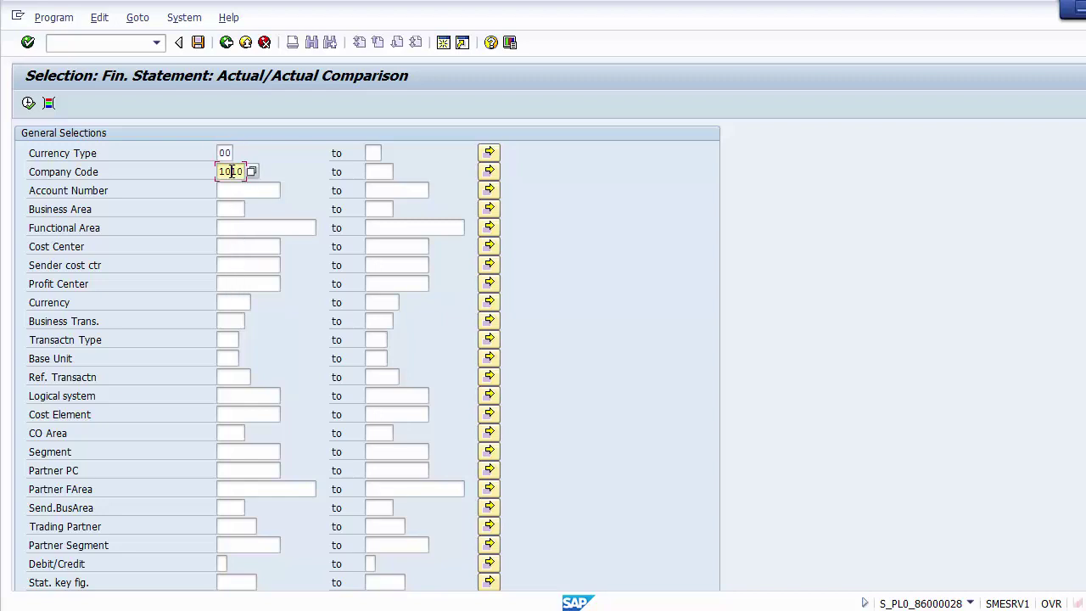
left_click(229, 285)
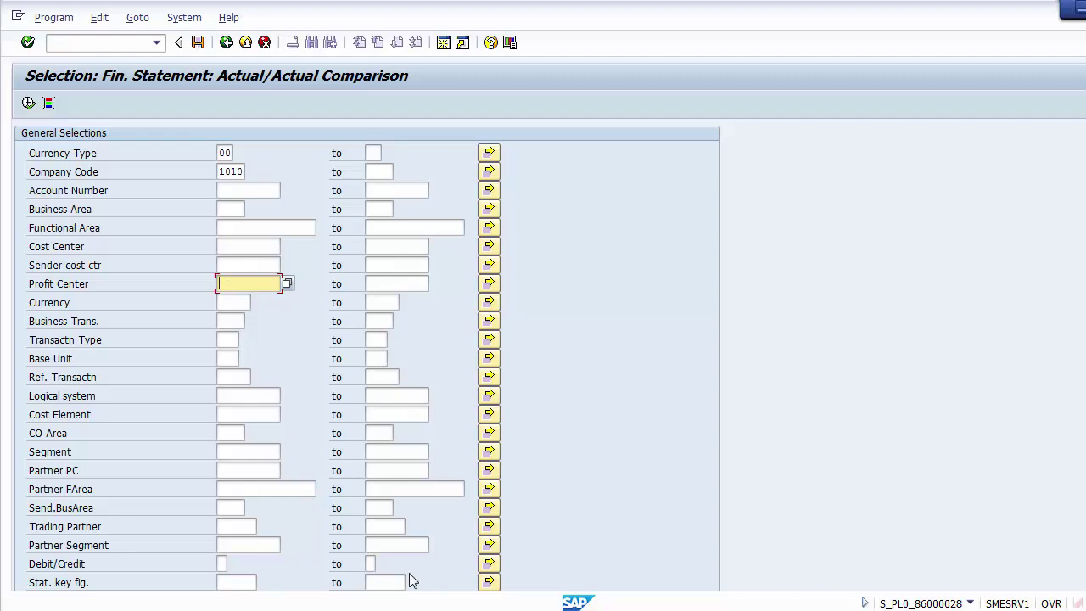
Switch to PowerPoint and review the two Month End Activities slides listing the transaction codes.
key("alt+Tab")
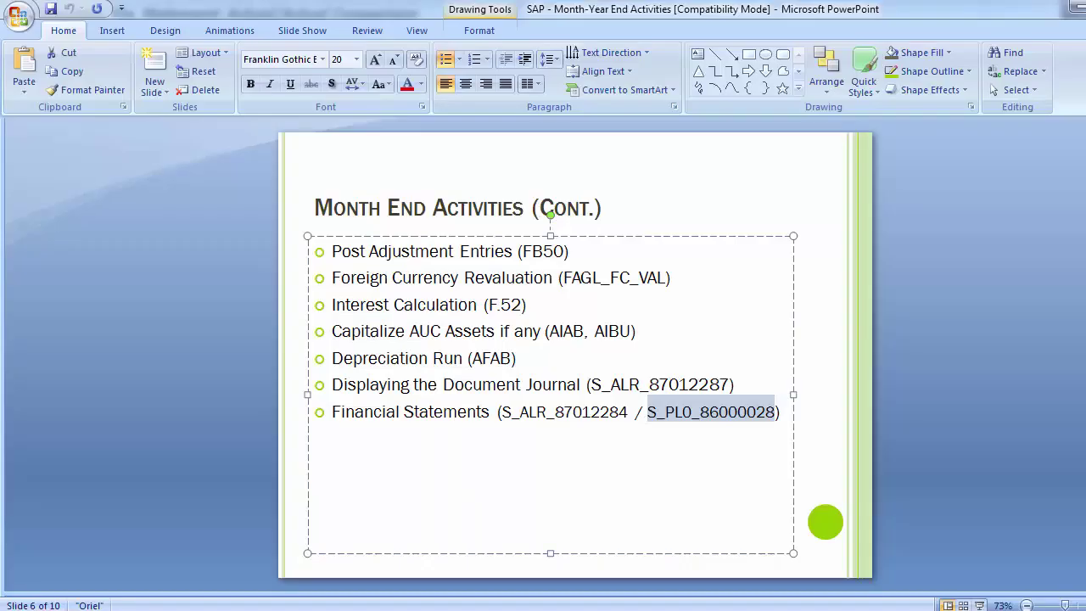
left_click(128, 461)
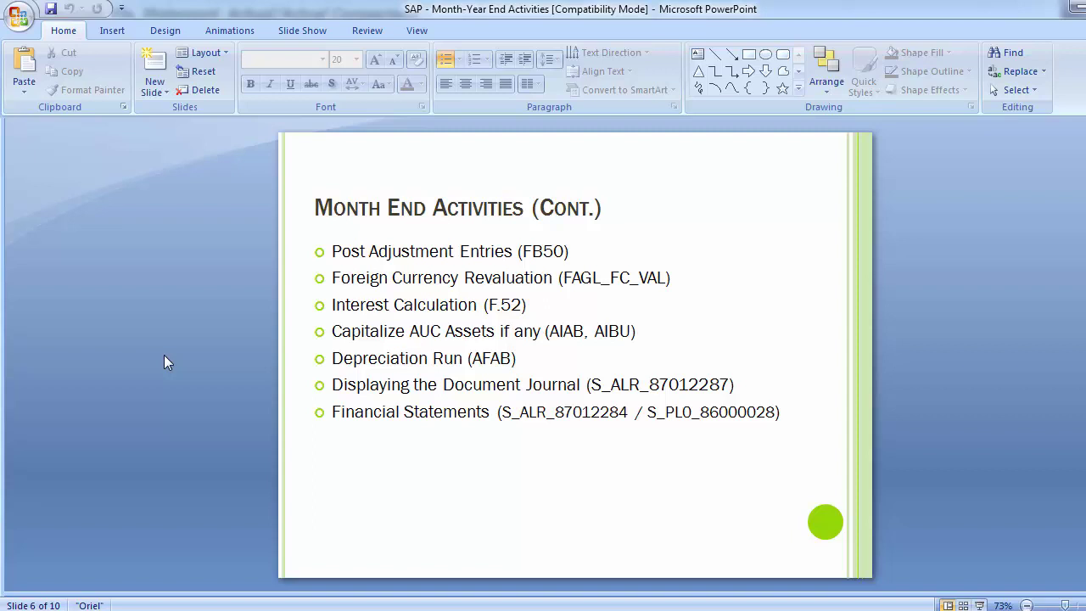
scroll(164, 355, "up", 1)
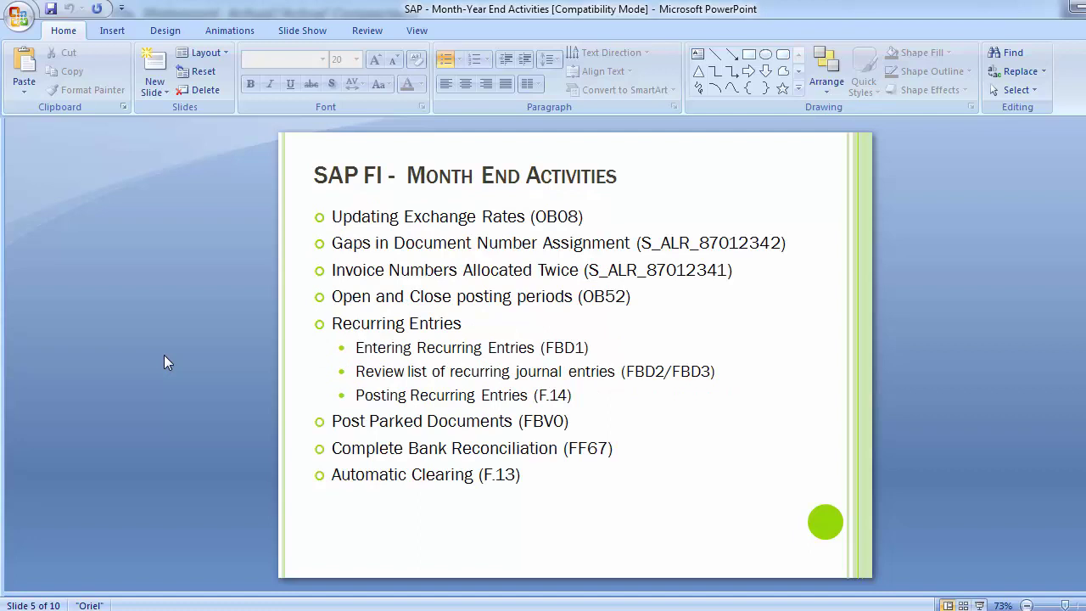
scroll(164, 354, "down", 1)
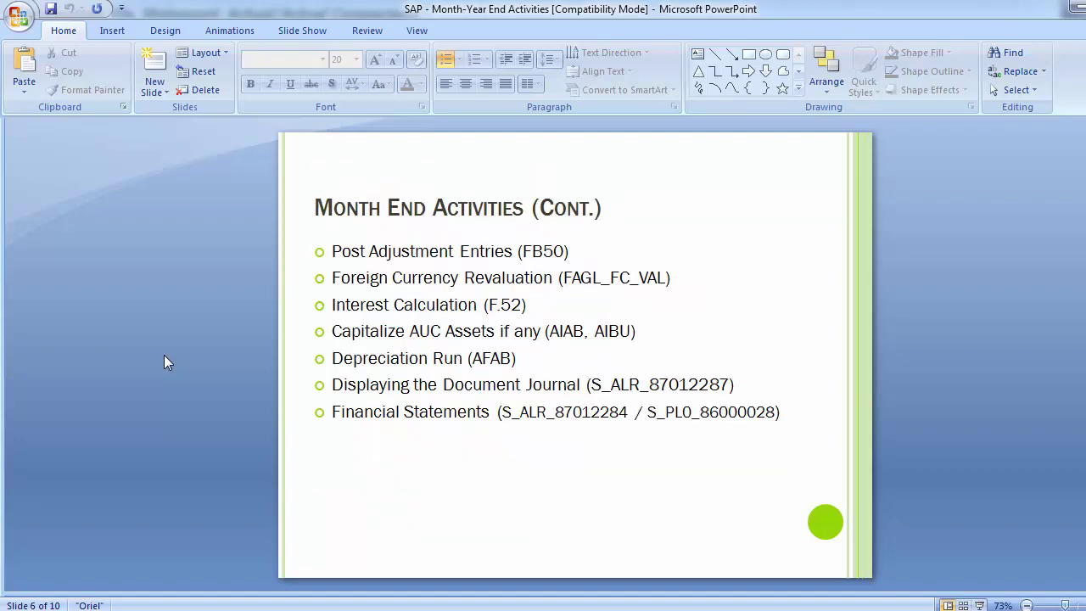